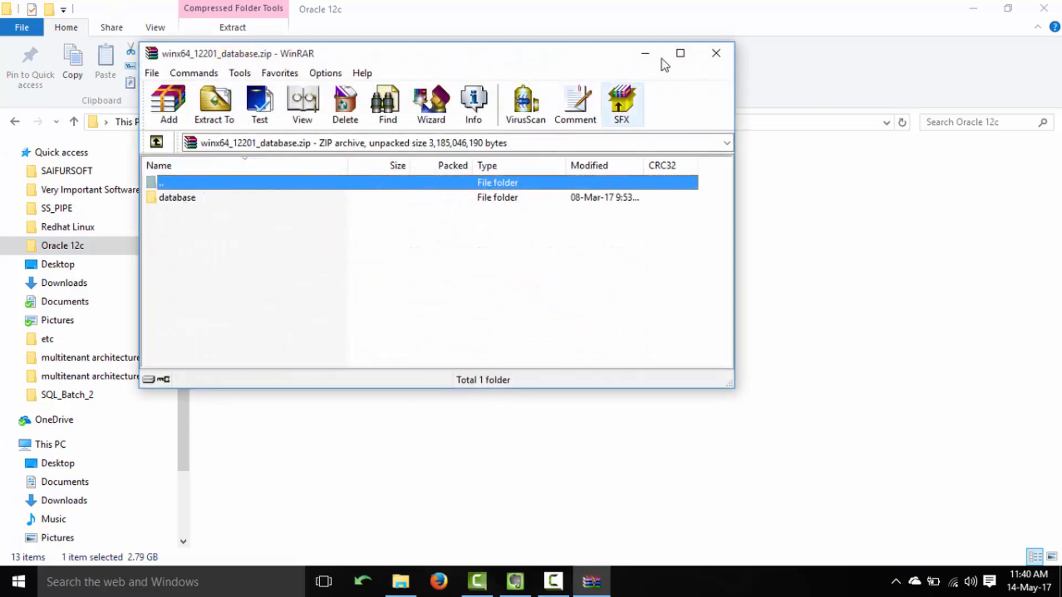
Close WinRAR and run setup.exe from winx64_12201_database\database as administrator.
{"action": "left_click", "coordinate": [715, 53]}
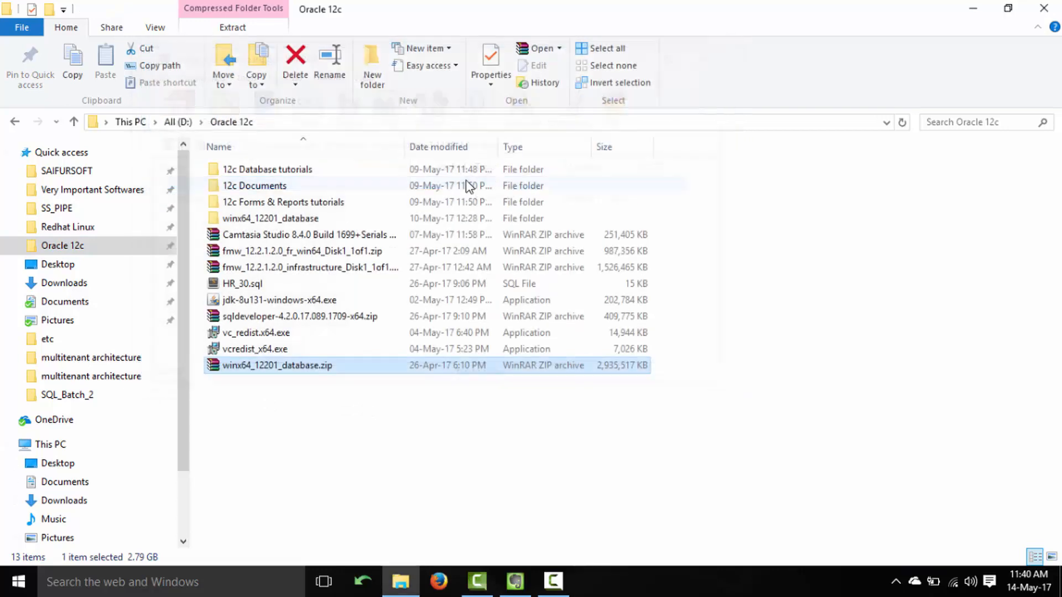
{"action": "left_click", "coordinate": [284, 220]}
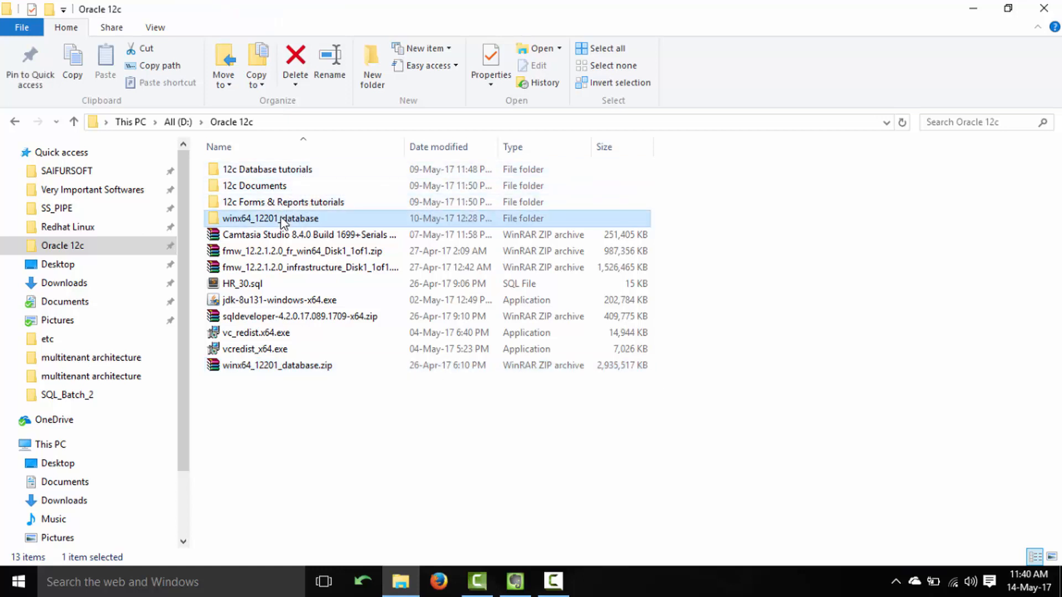
{"action": "double_click", "coordinate": [284, 221]}
{"action": "double_click", "coordinate": [263, 170]}
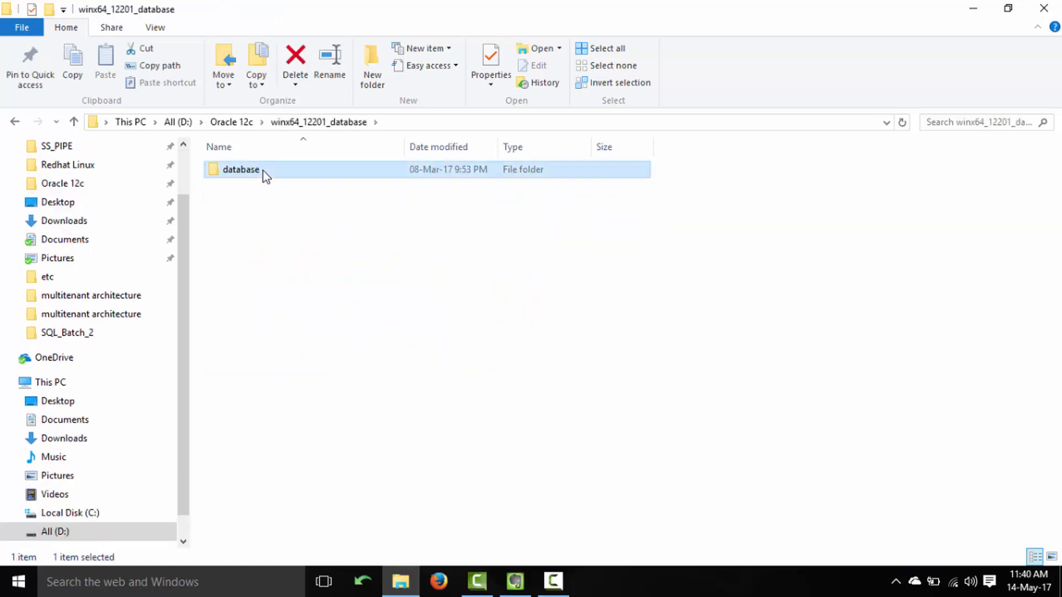
{"action": "left_click", "coordinate": [257, 219]}
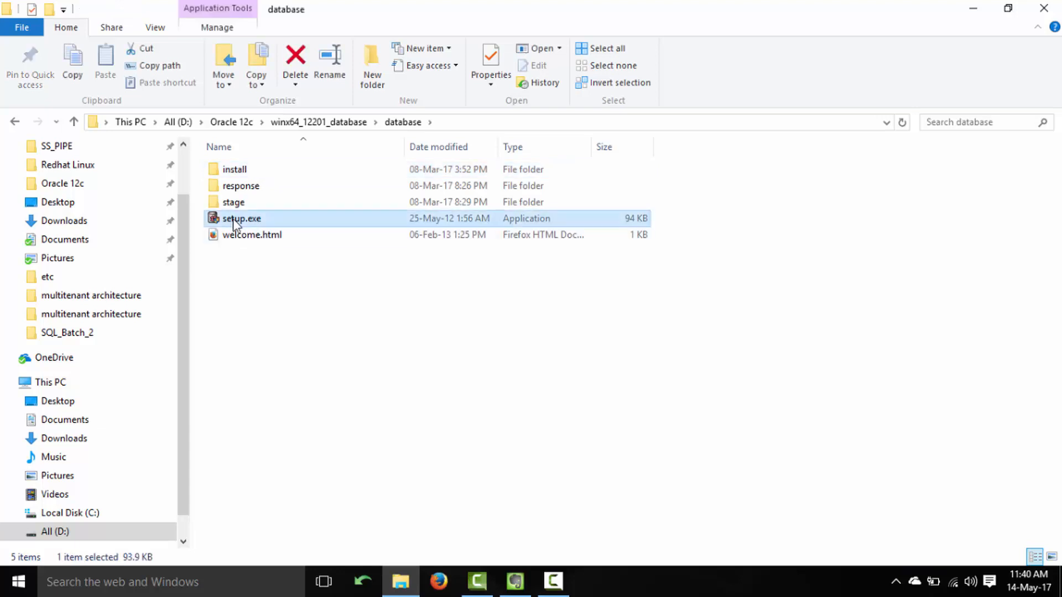
{"action": "right_click", "coordinate": [215, 221]}
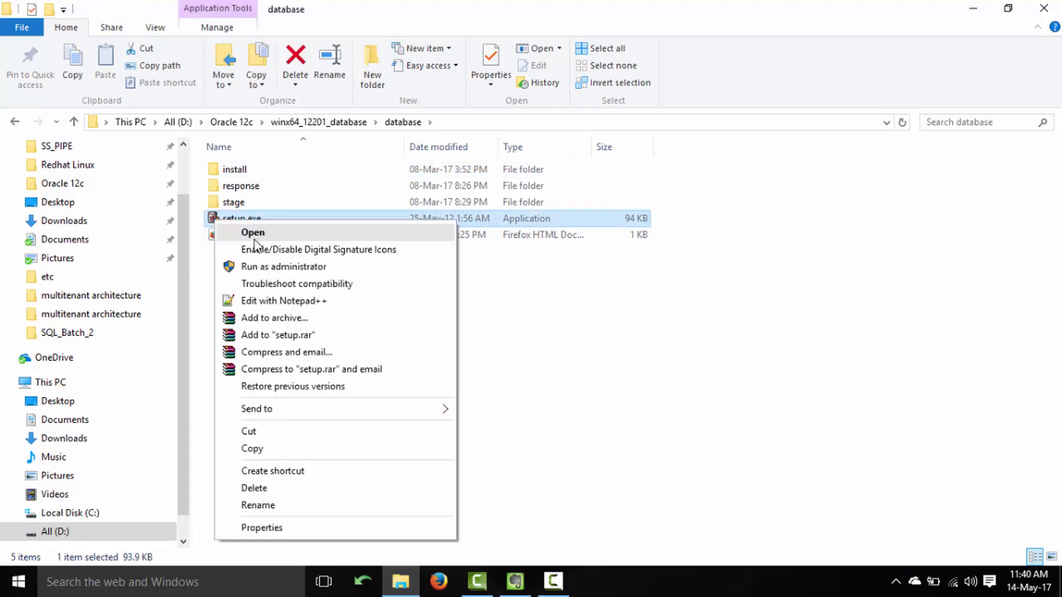
{"action": "left_click", "coordinate": [260, 267]}
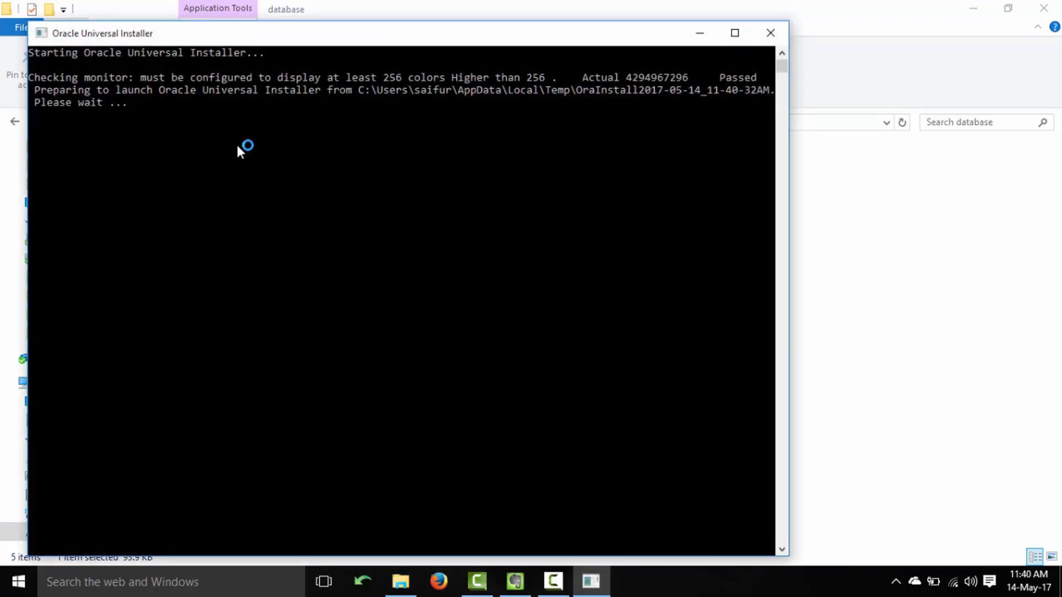
Open System Properties by searching 'environment' from the Start menu.
{"action": "left_click_drag", "start_coordinate": [720, 77], "coordinate": [755, 78]}
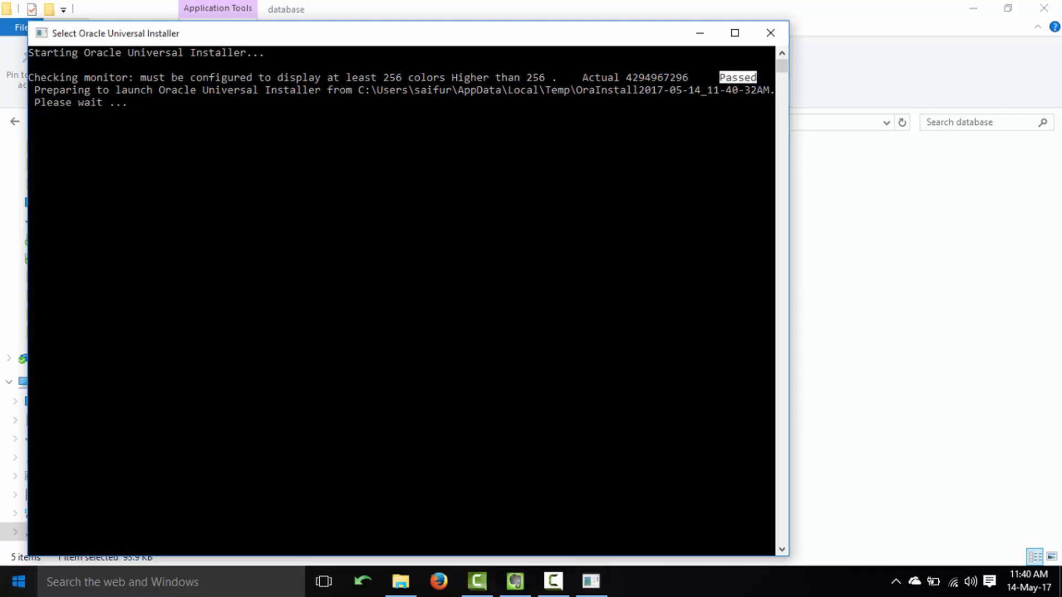
{"action": "left_click", "coordinate": [18, 581]}
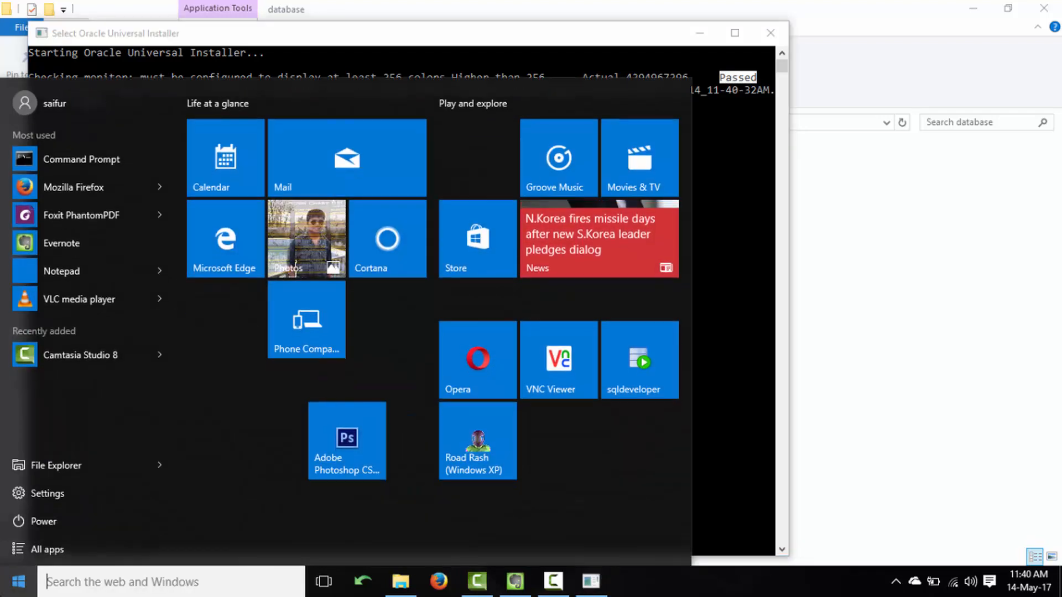
{"action": "type", "text": "env"}
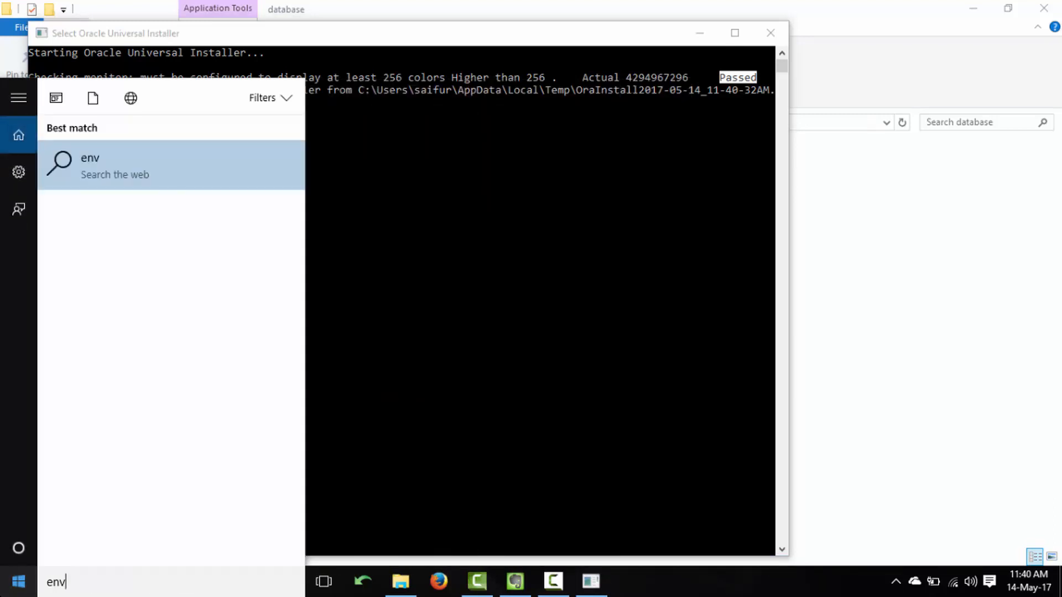
{"action": "type", "text": "ironment"}
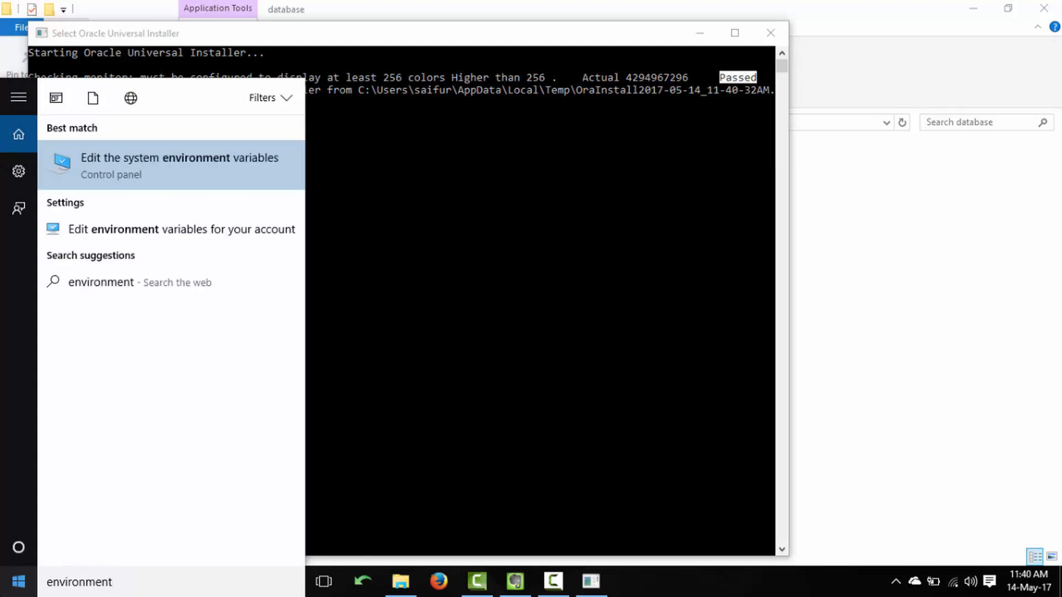
{"action": "key", "text": "Return"}
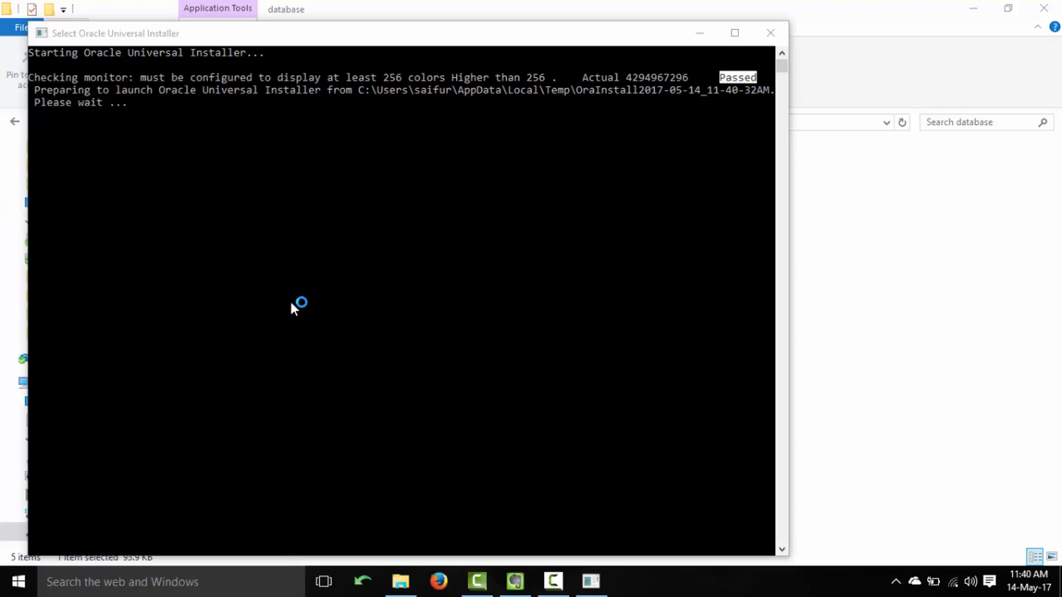
Open Virtual Memory from Performance Options and select the C: initial paging size.
{"action": "left_click", "coordinate": [326, 164]}
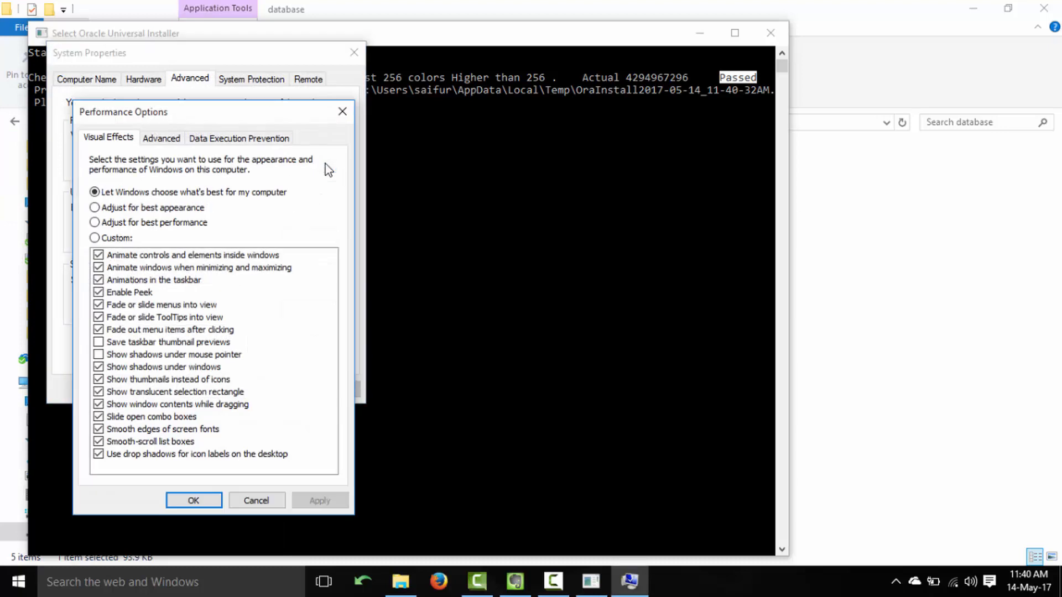
{"action": "left_click", "coordinate": [165, 141]}
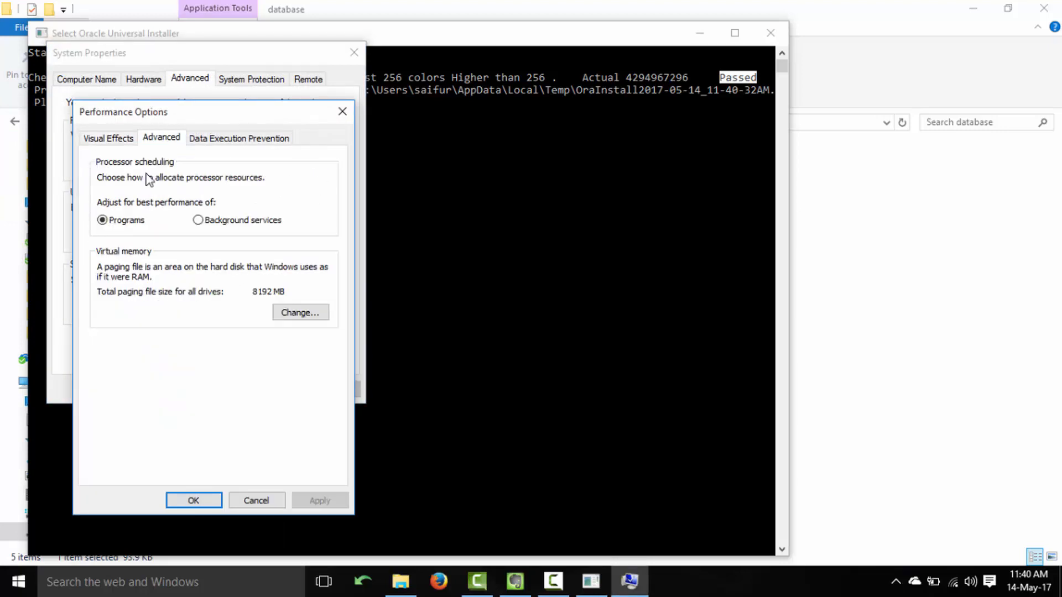
{"action": "left_click", "coordinate": [290, 310]}
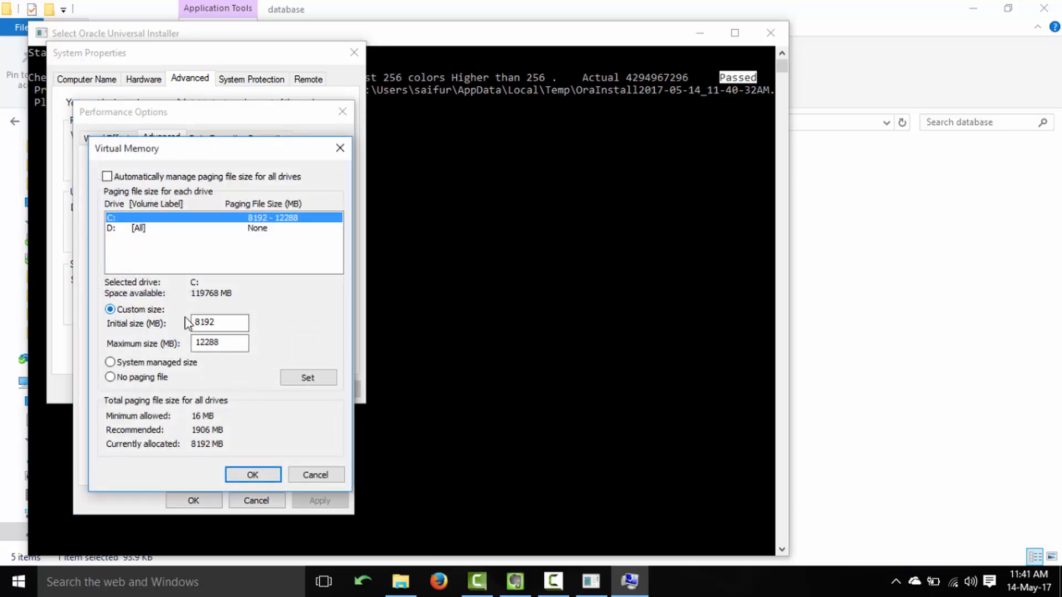
{"action": "left_click_drag", "start_coordinate": [243, 322], "coordinate": [185, 323]}
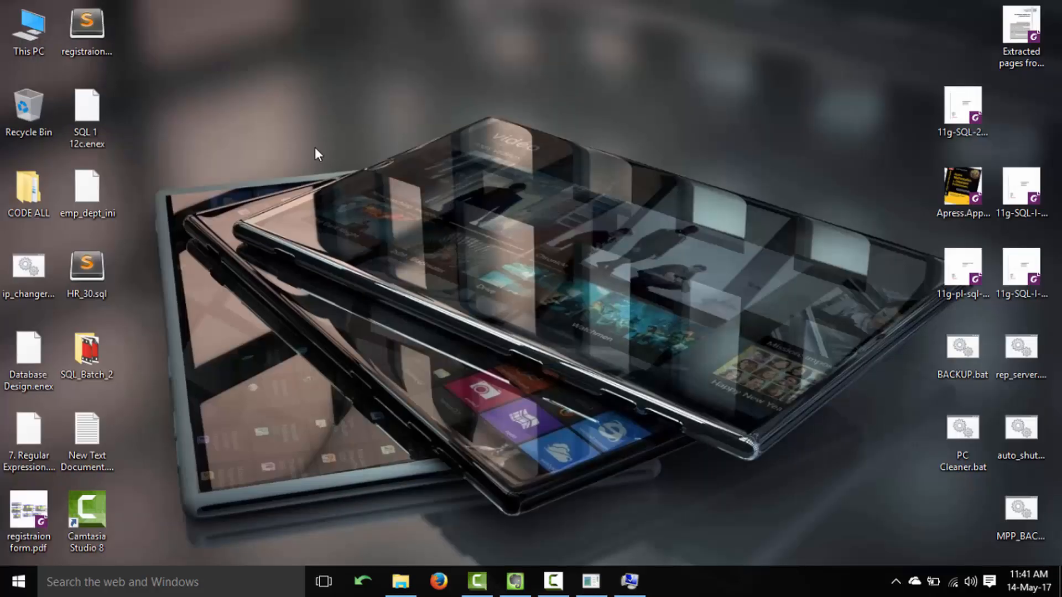
Check the computer's 8 GB RAM in This PC properties.
{"action": "right_click", "coordinate": [18, 29]}
{"action": "left_click", "coordinate": [82, 212]}
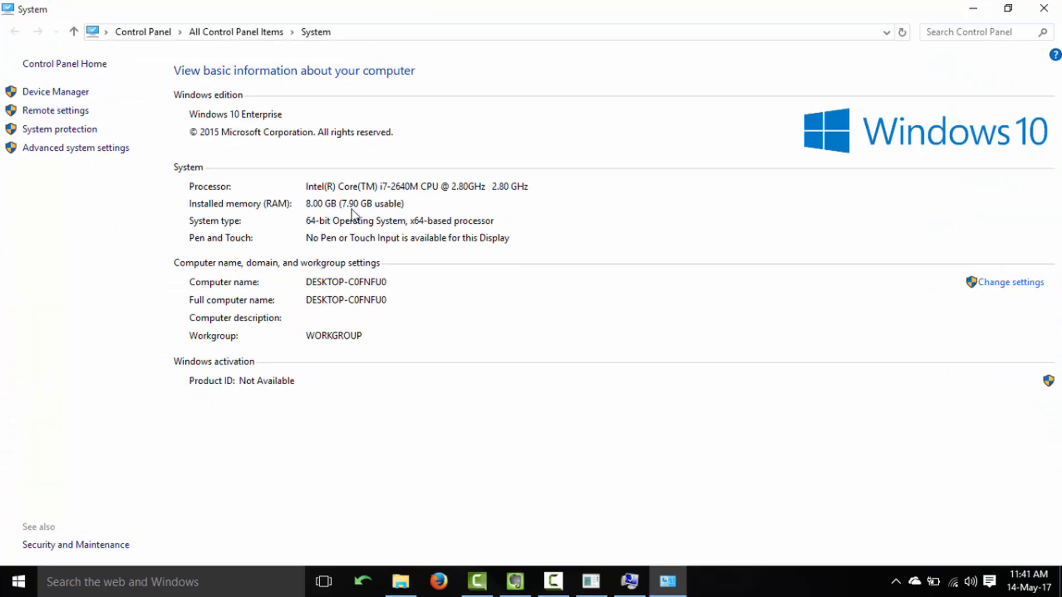
{"action": "left_click", "coordinate": [1043, 9]}
Review the 8192–12288 MB paging file and close Virtual Memory and Performance Options unchanged.
{"action": "left_click", "coordinate": [193, 137]}
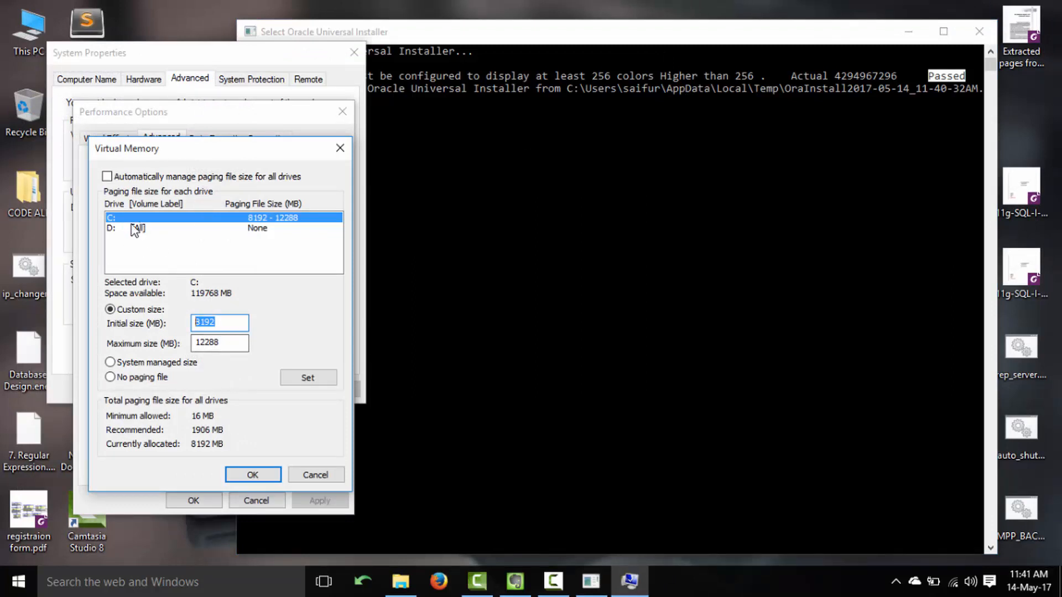
{"action": "left_click", "coordinate": [226, 322]}
{"action": "left_click", "coordinate": [236, 343]}
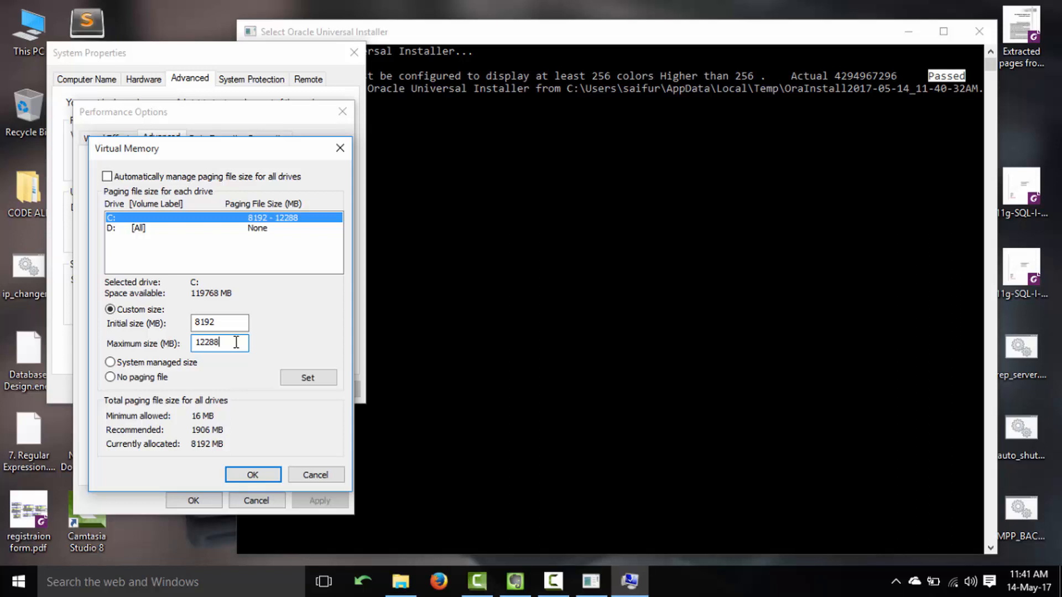
{"action": "left_click_drag", "start_coordinate": [225, 323], "coordinate": [188, 340]}
{"action": "left_click", "coordinate": [269, 473]}
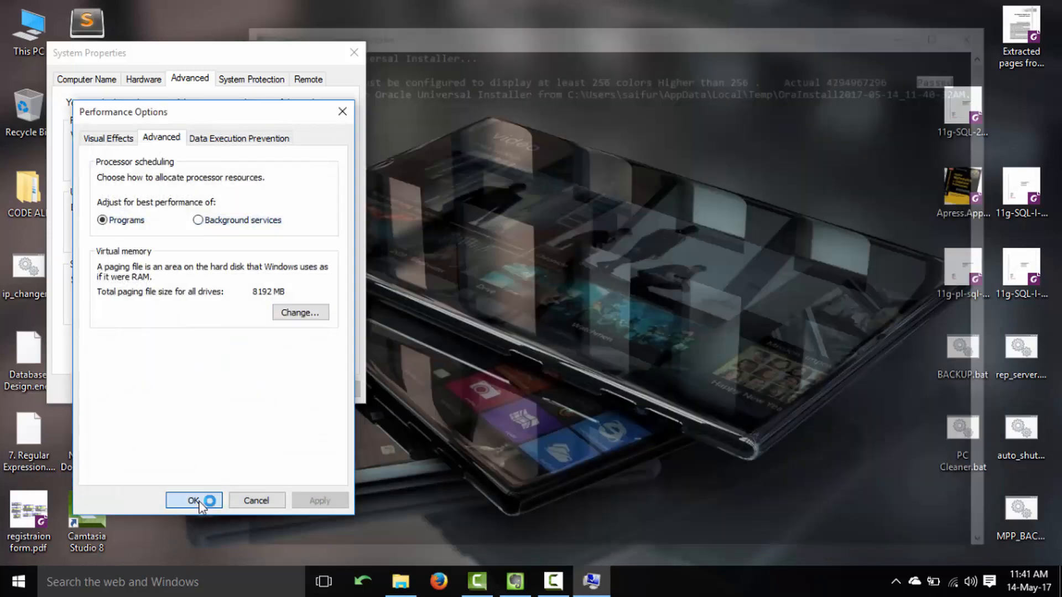
{"action": "left_click", "coordinate": [199, 506]}
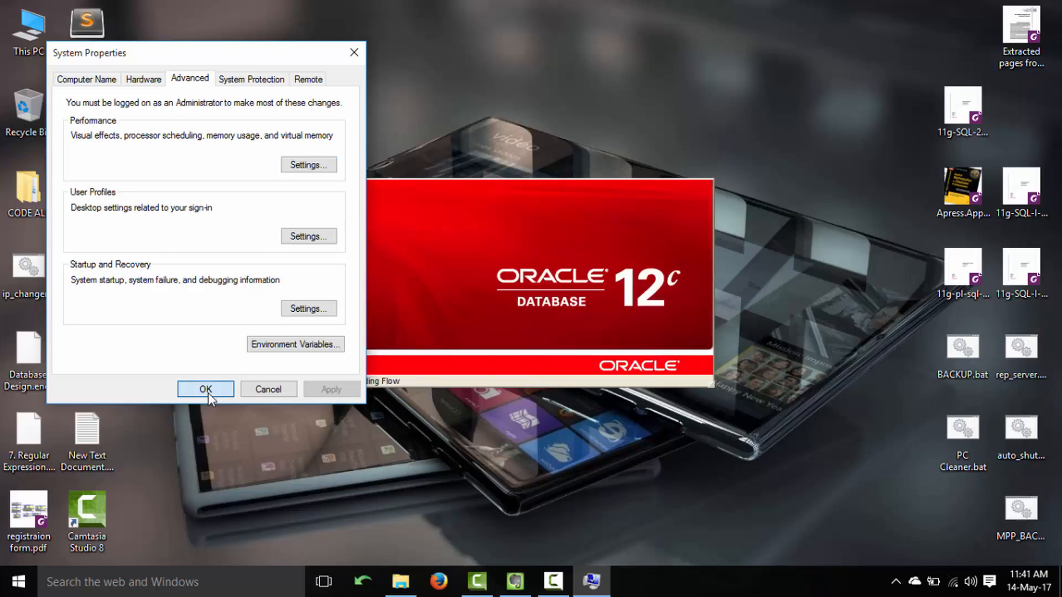
Close System Properties and skip security updates without registering an email.
{"action": "left_click", "coordinate": [205, 389]}
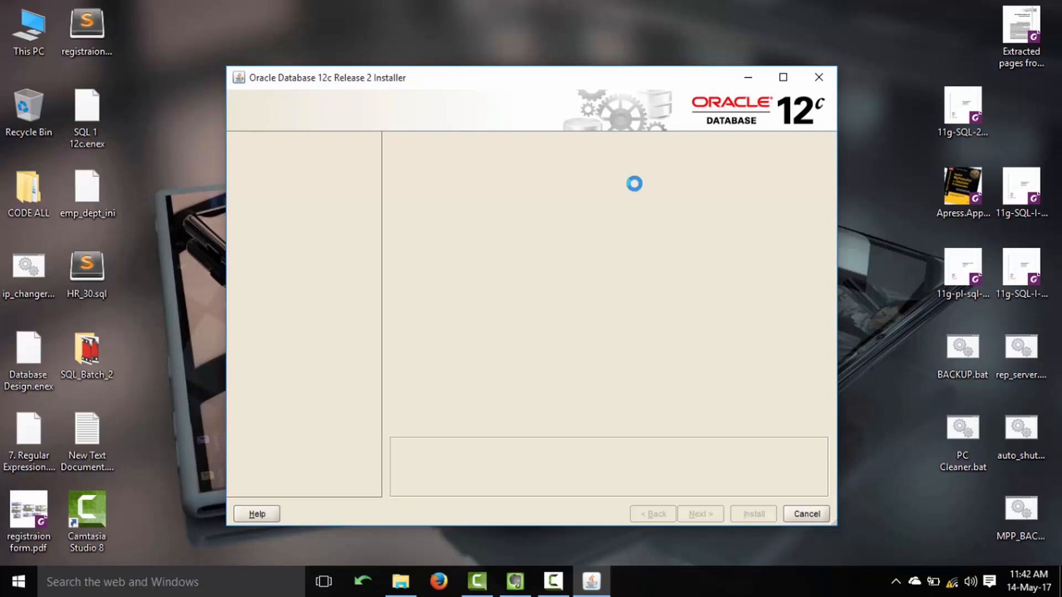
{"action": "left_click", "coordinate": [395, 219]}
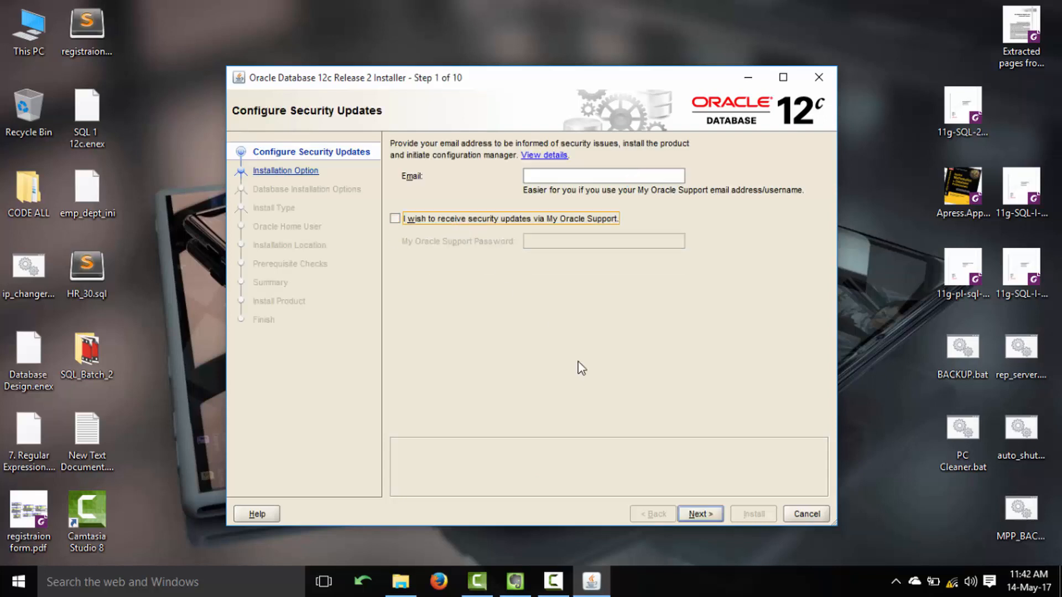
{"action": "left_click", "coordinate": [698, 514]}
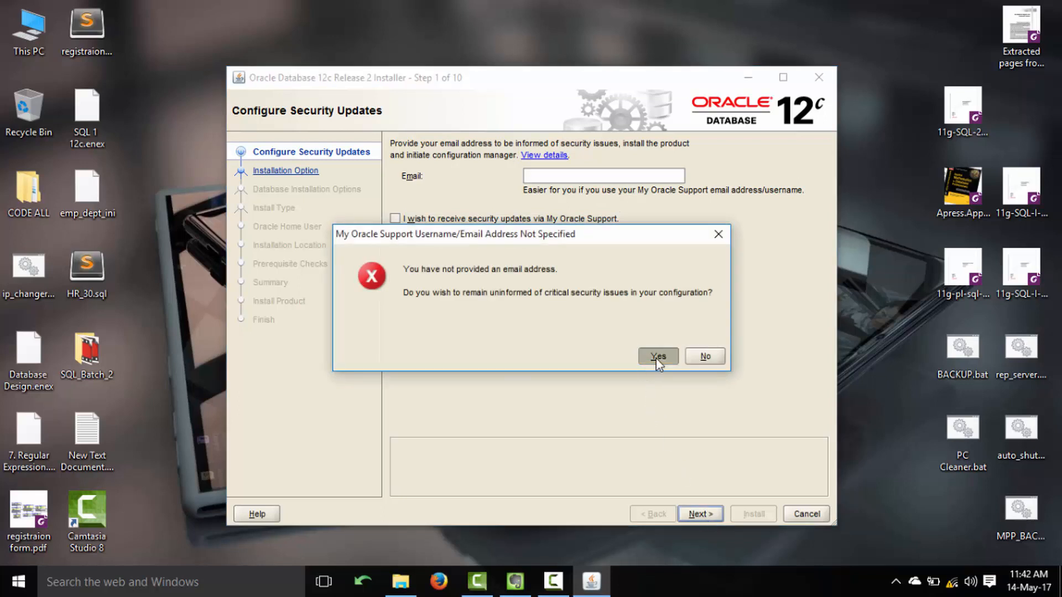
{"action": "left_click", "coordinate": [656, 356]}
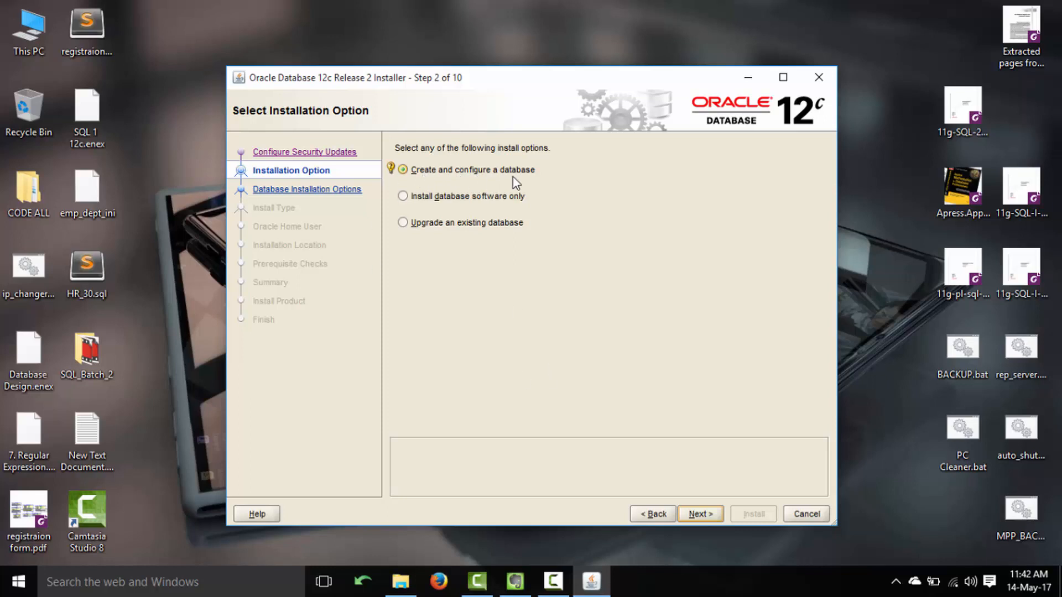
Choose Create and configure a database, Desktop class, and the Windows Built-in Account.
{"action": "left_click", "coordinate": [697, 512]}
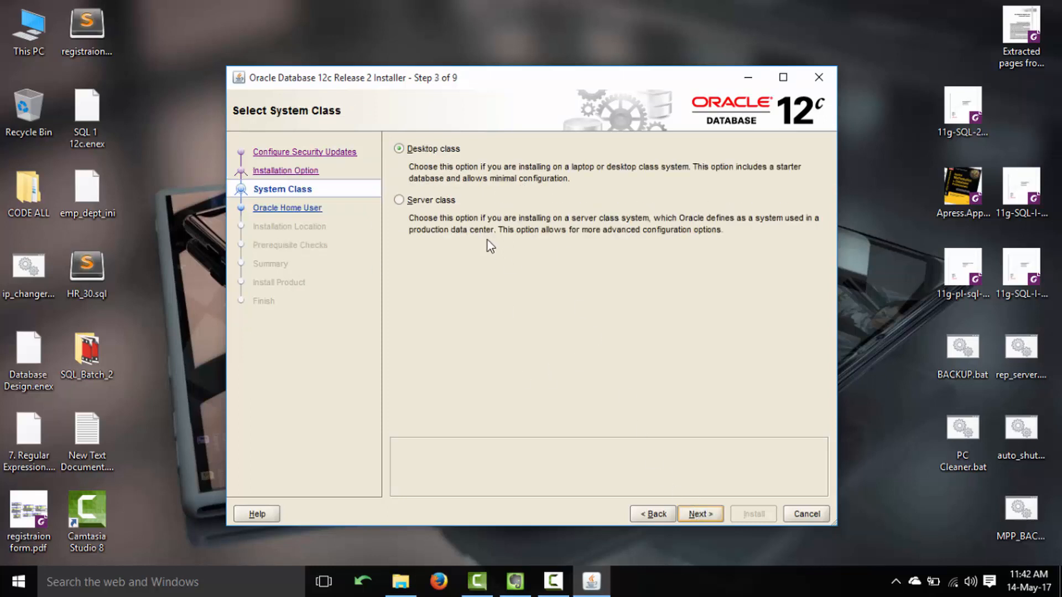
{"action": "left_click", "coordinate": [706, 512]}
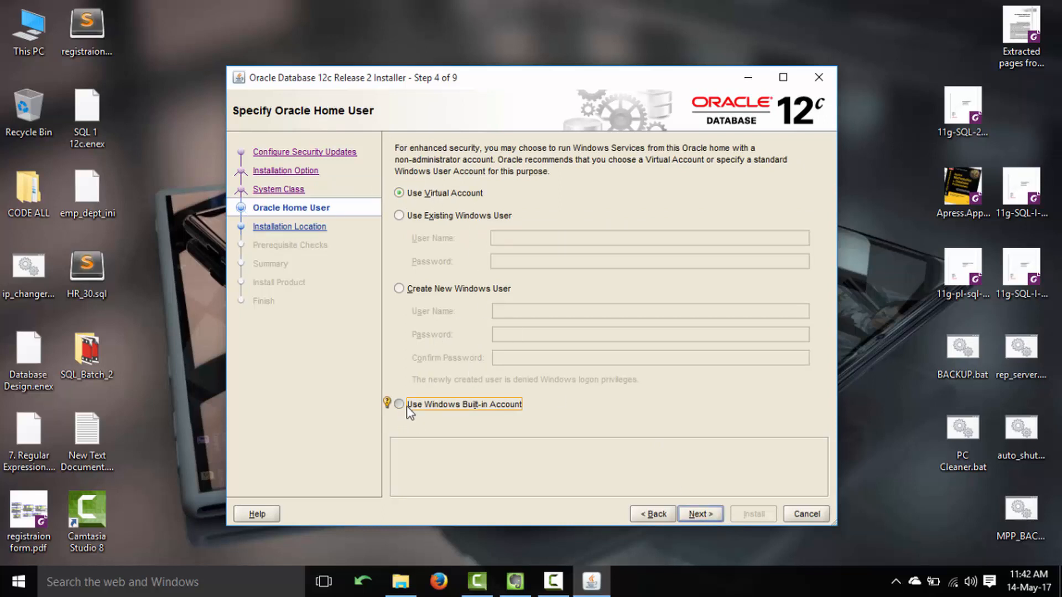
{"action": "left_click", "coordinate": [704, 518]}
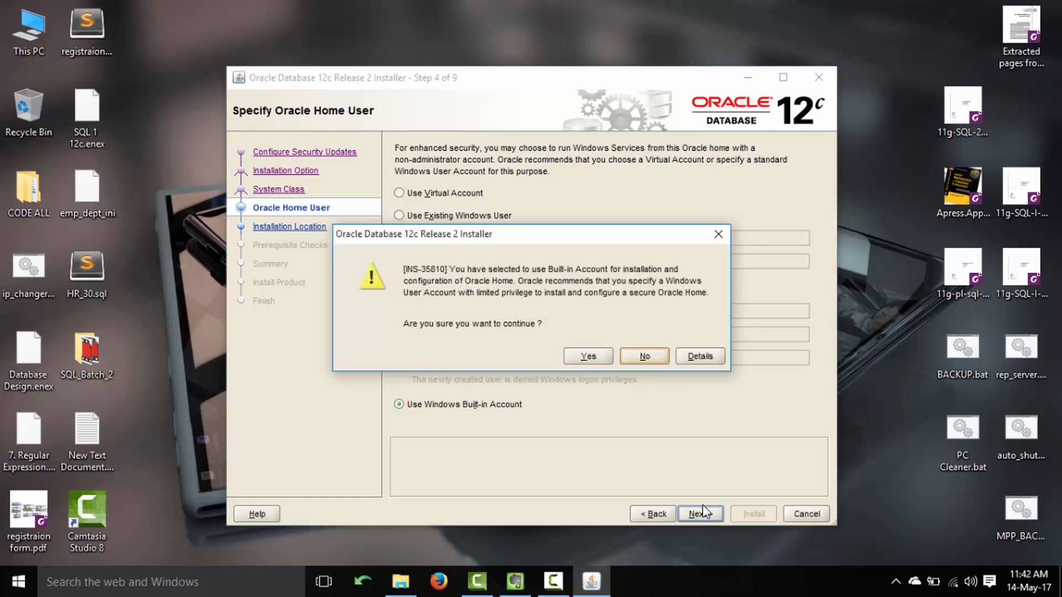
{"action": "left_click", "coordinate": [591, 356]}
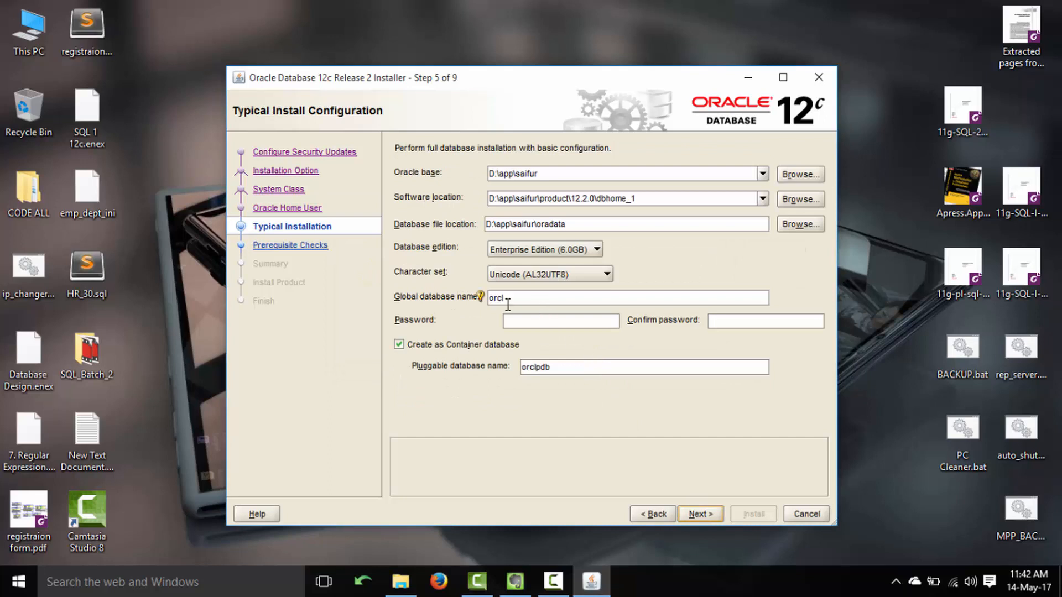
{"action": "left_click_drag", "start_coordinate": [519, 298], "coordinate": [458, 289]}
{"action": "mouse_move", "coordinate": [484, 293]}
{"action": "left_click", "coordinate": [516, 297]}
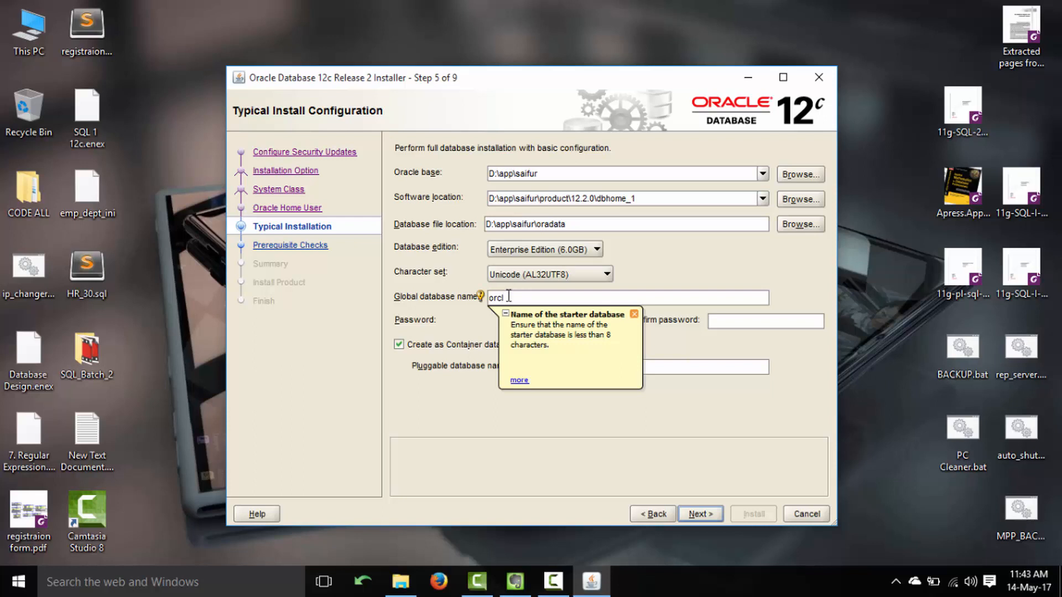
{"action": "left_click_drag", "start_coordinate": [525, 299], "coordinate": [481, 294]}
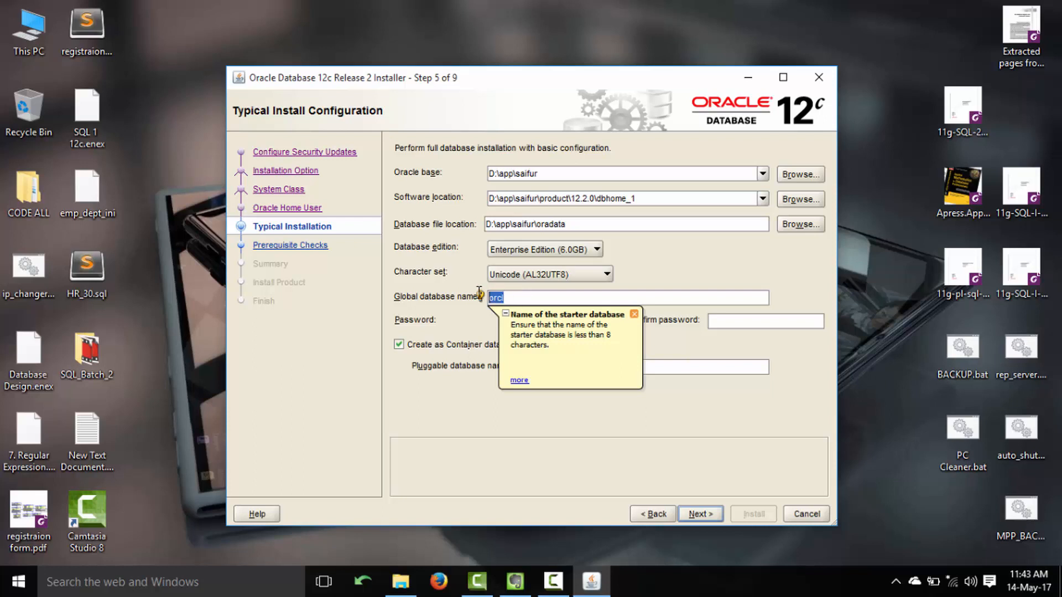
{"action": "left_click", "coordinate": [634, 314]}
{"action": "left_click", "coordinate": [552, 370]}
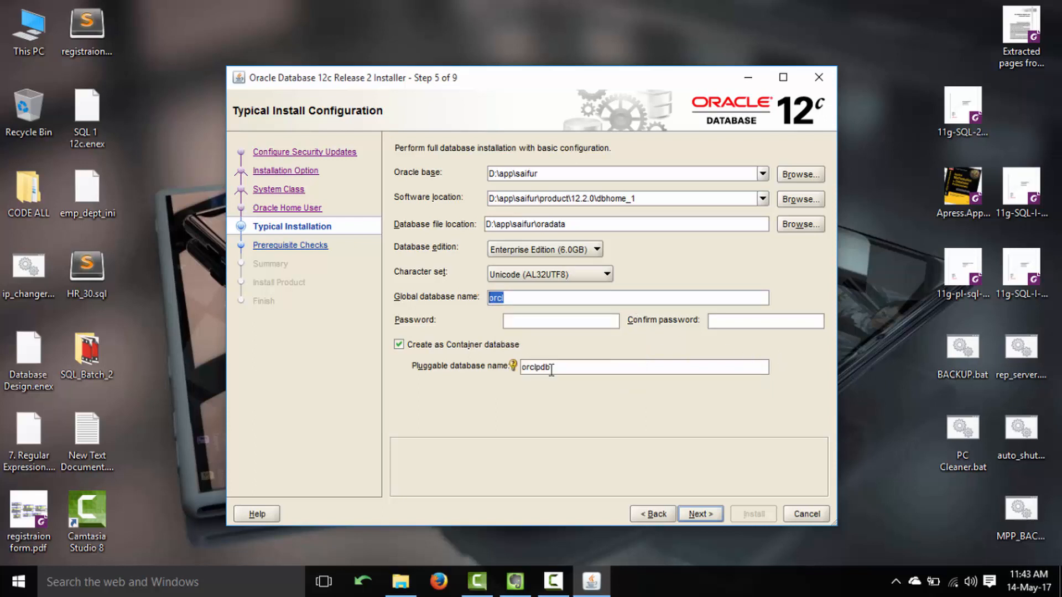
Rename the pluggable database to pdborcl.
{"action": "key", "text": "BackSpace"}
{"action": "key", "text": "BackSpace"}
{"action": "key", "text": "BackSpace"}
{"action": "key", "text": "Left"}
{"action": "type", "text": "pdb"}
Enter the administrative password and repeat it in Confirm password.
{"action": "left_click", "coordinate": [537, 326]}
{"action": "type", "text": "o"}
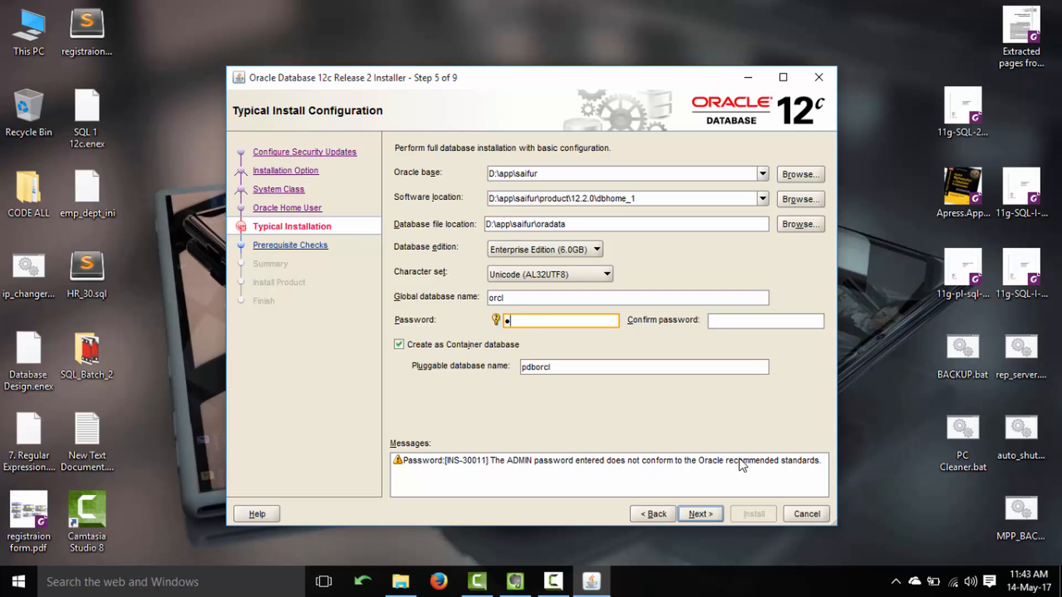
{"action": "key", "text": "BackSpace"}
{"action": "type", "text": "12345678"}
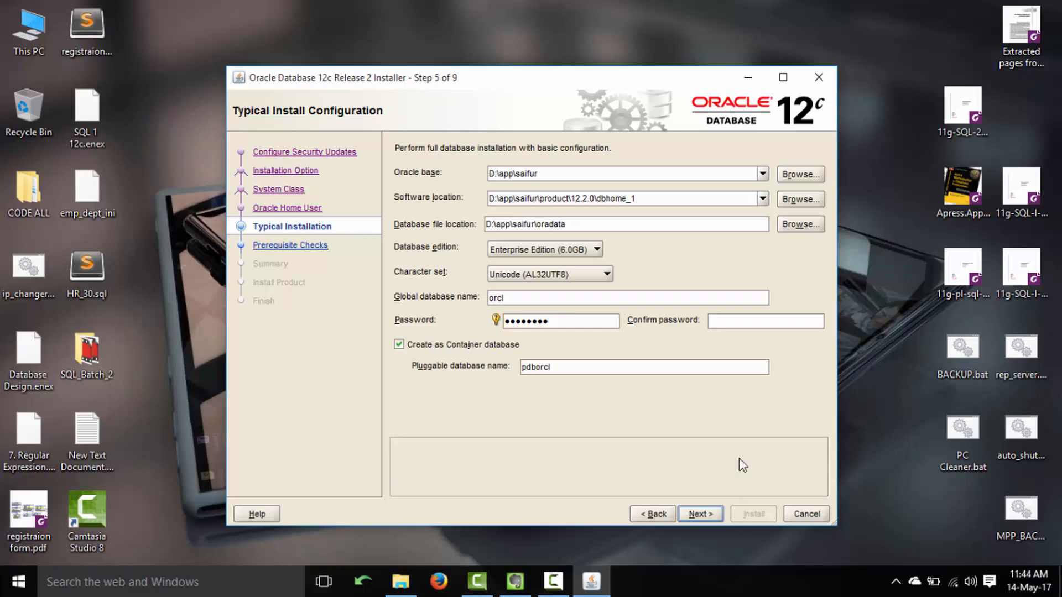
{"action": "left_click", "coordinate": [728, 321]}
{"action": "type", "text": "1"}
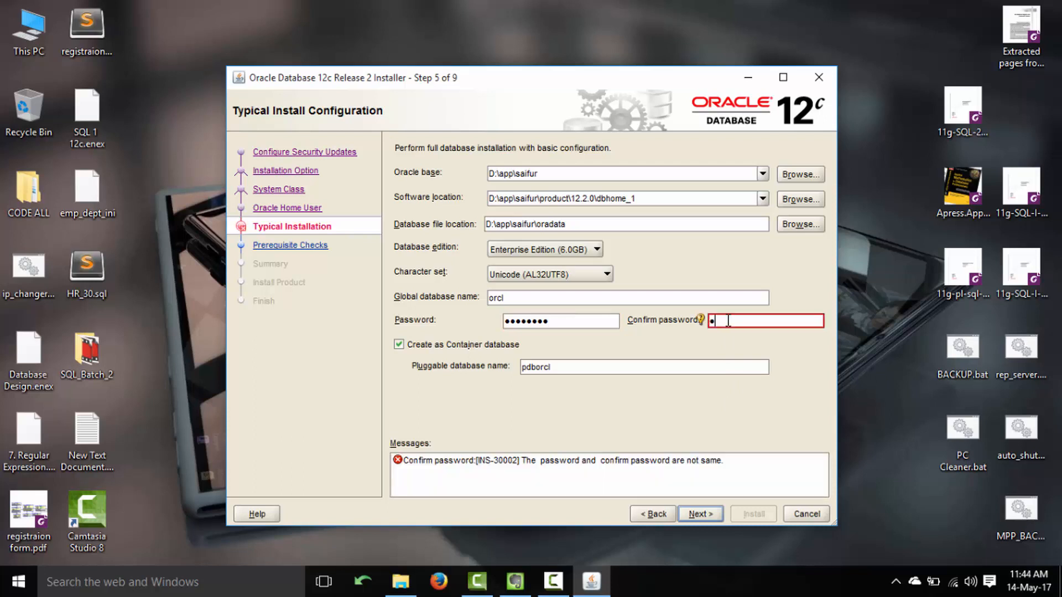
{"action": "type", "text": "2"}
{"action": "type", "text": "*****"}
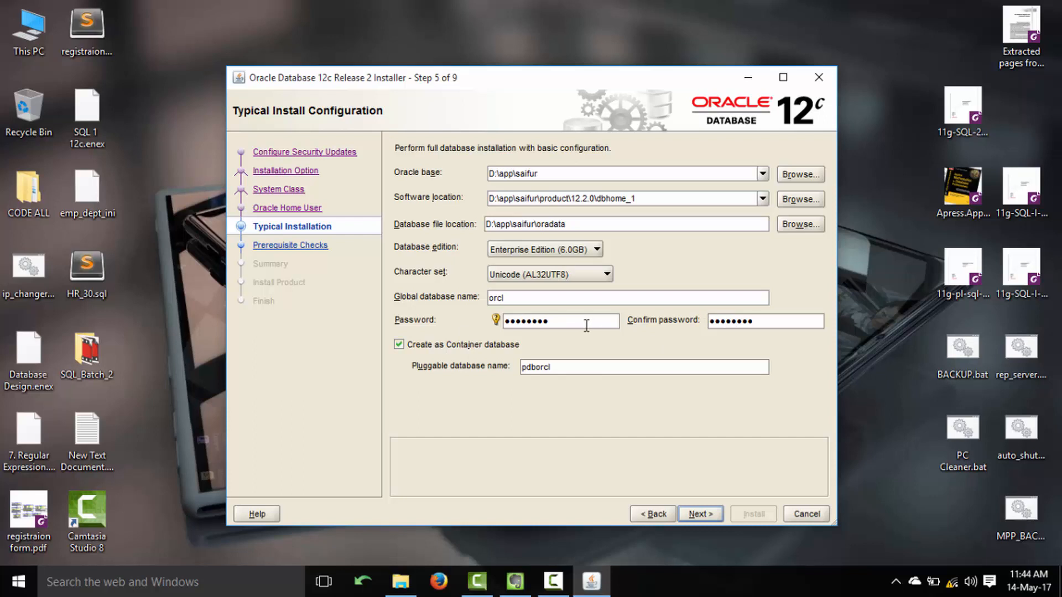
Keep the AL32UTF8 character set and change the Oracle base drive from D: to C:.
{"action": "left_click", "coordinate": [547, 280]}
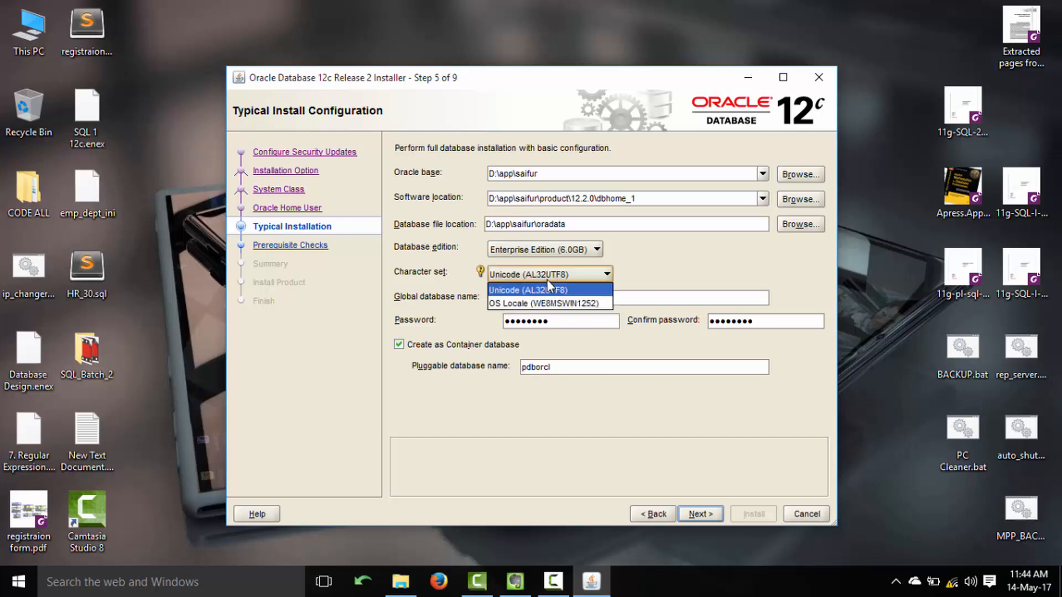
{"action": "left_click", "coordinate": [546, 279]}
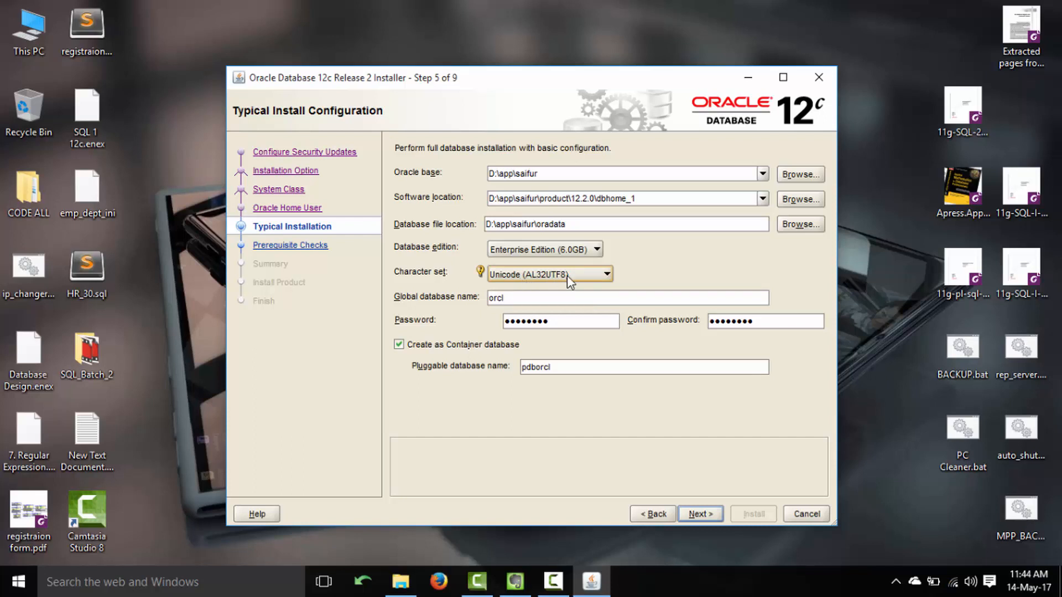
{"action": "left_click", "coordinate": [493, 173]}
{"action": "key", "text": "BackSpace"}
{"action": "type", "text": "C"}
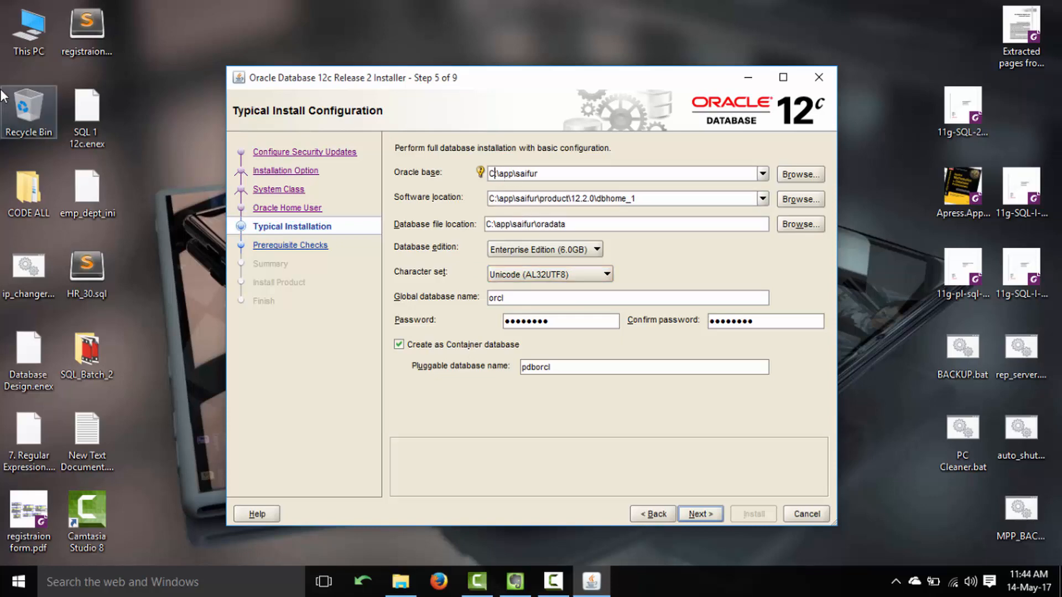
Open Local Disk (C:) in File Explorer, then start the prerequisite checks.
{"action": "double_click", "coordinate": [29, 29]}
{"action": "double_click", "coordinate": [683, 339]}
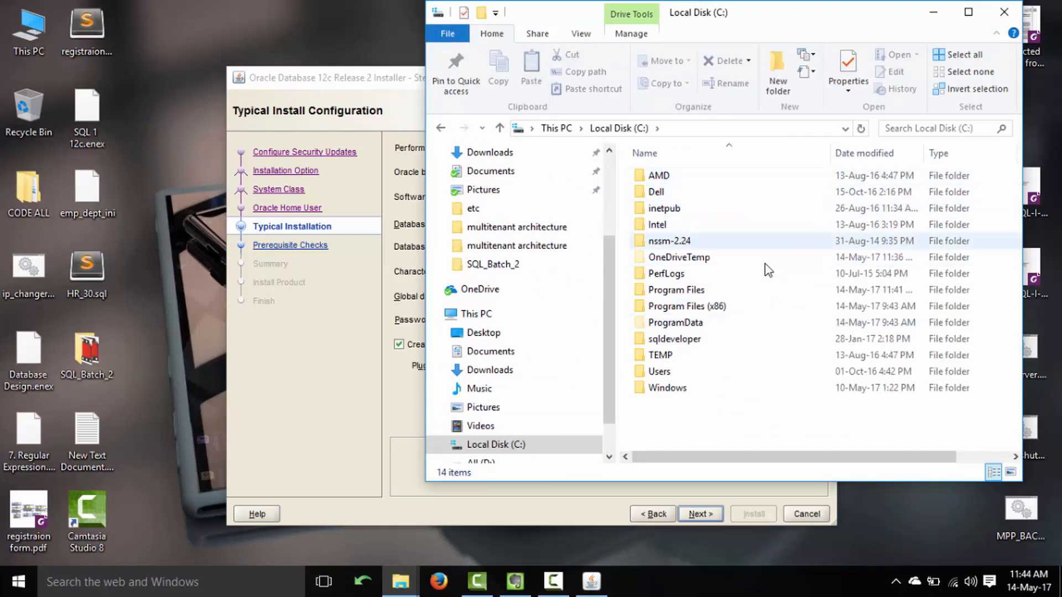
{"action": "left_click", "coordinate": [313, 456]}
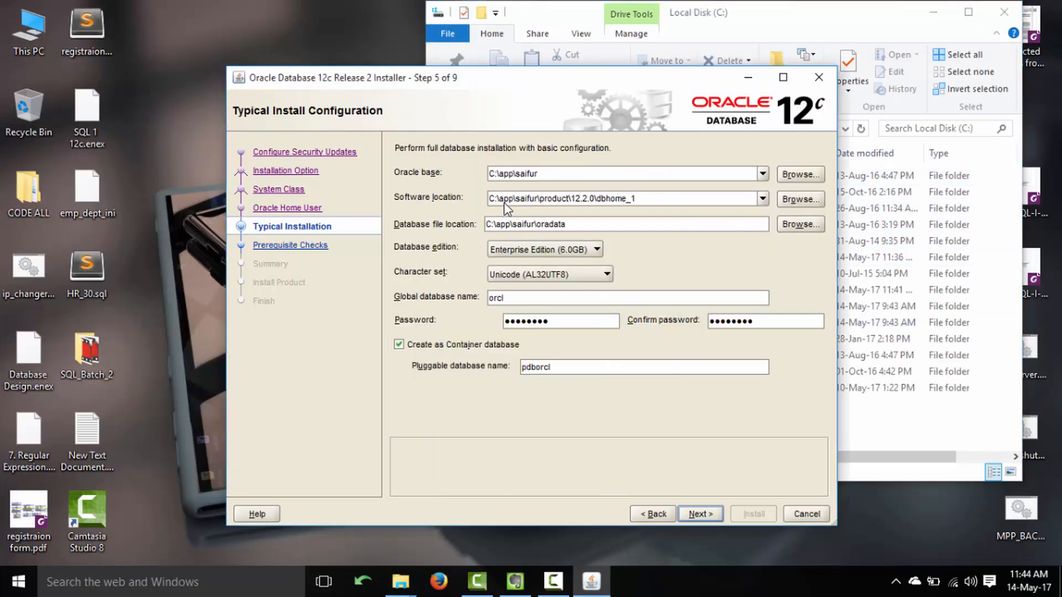
{"action": "left_click_drag", "start_coordinate": [415, 77], "coordinate": [232, 67]}
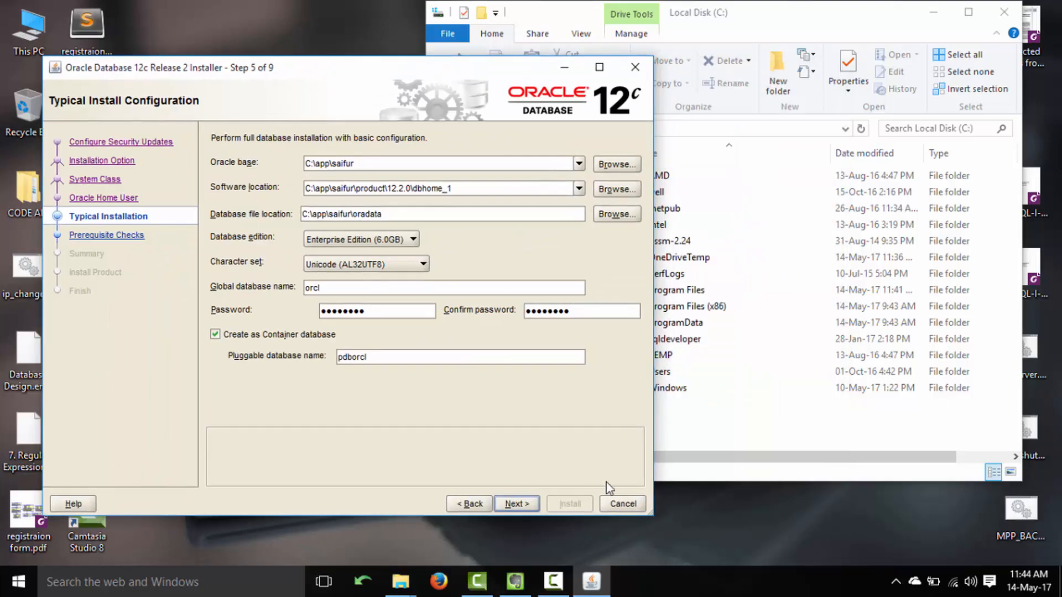
{"action": "left_click", "coordinate": [516, 504]}
Browse This PC and Local Disk (C:), then return to the installer's Summary page.
{"action": "left_click", "coordinate": [735, 463]}
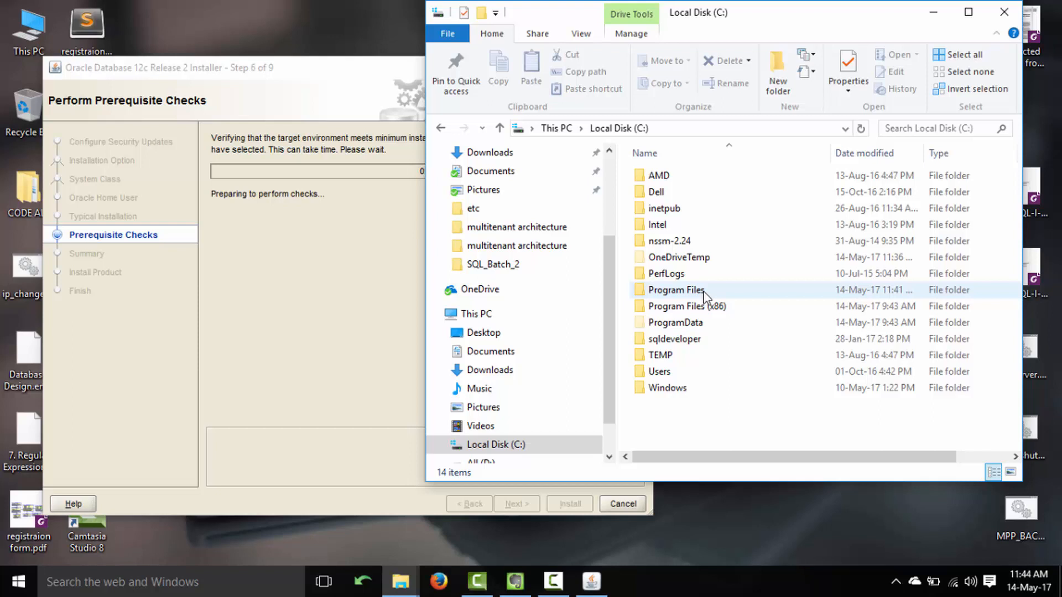
{"action": "left_click", "coordinate": [568, 129]}
{"action": "double_click", "coordinate": [735, 333]}
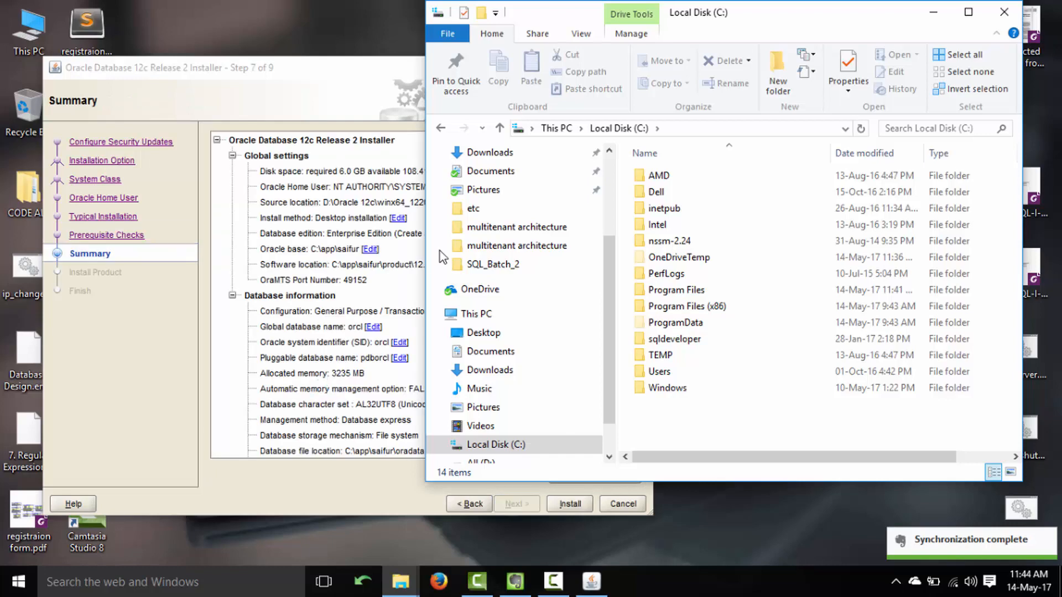
{"action": "left_click", "coordinate": [441, 128]}
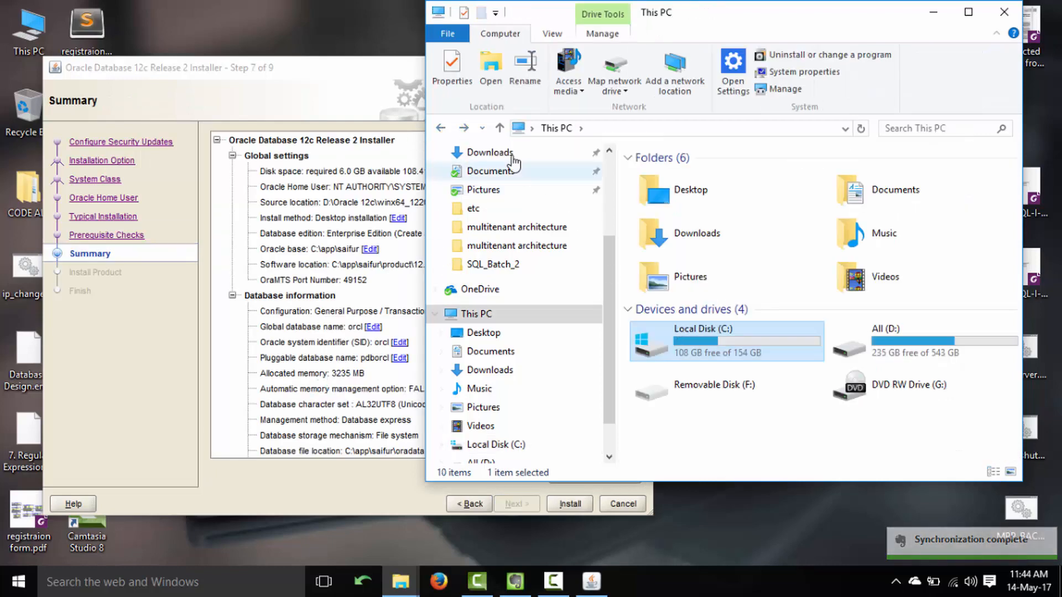
{"action": "left_click", "coordinate": [464, 128]}
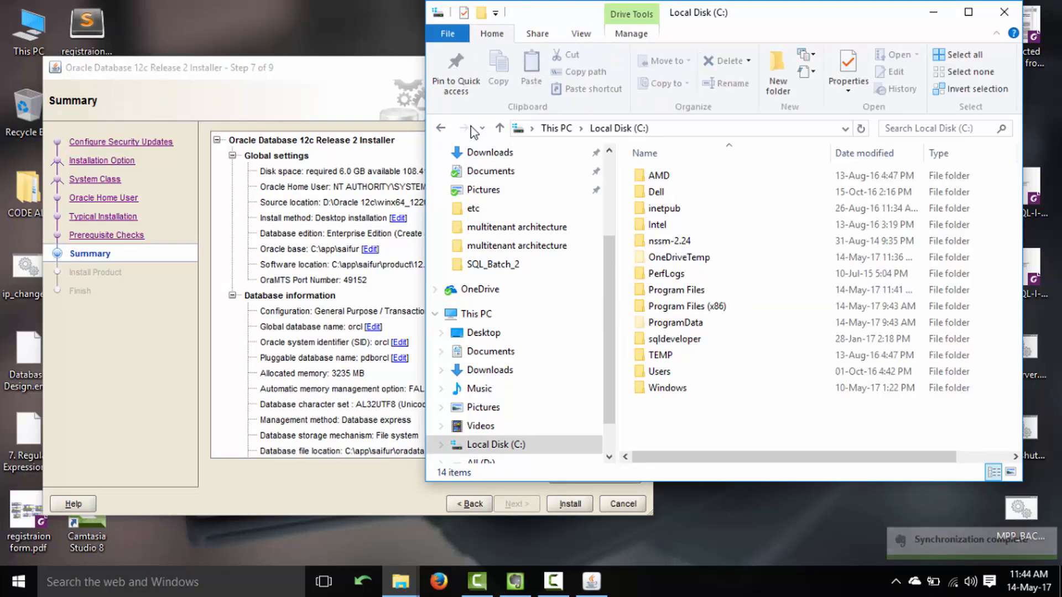
{"action": "left_click", "coordinate": [338, 83]}
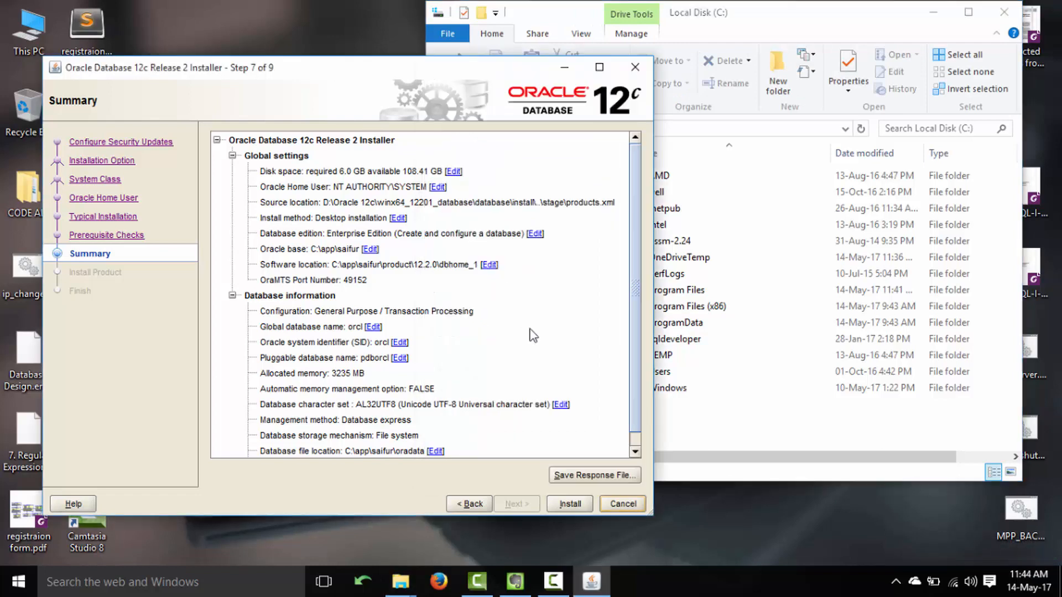
Start the installation and browse to C:\app\saifur\product\12.2.0\dbhome_1 in File Explorer.
{"action": "left_click", "coordinate": [570, 506]}
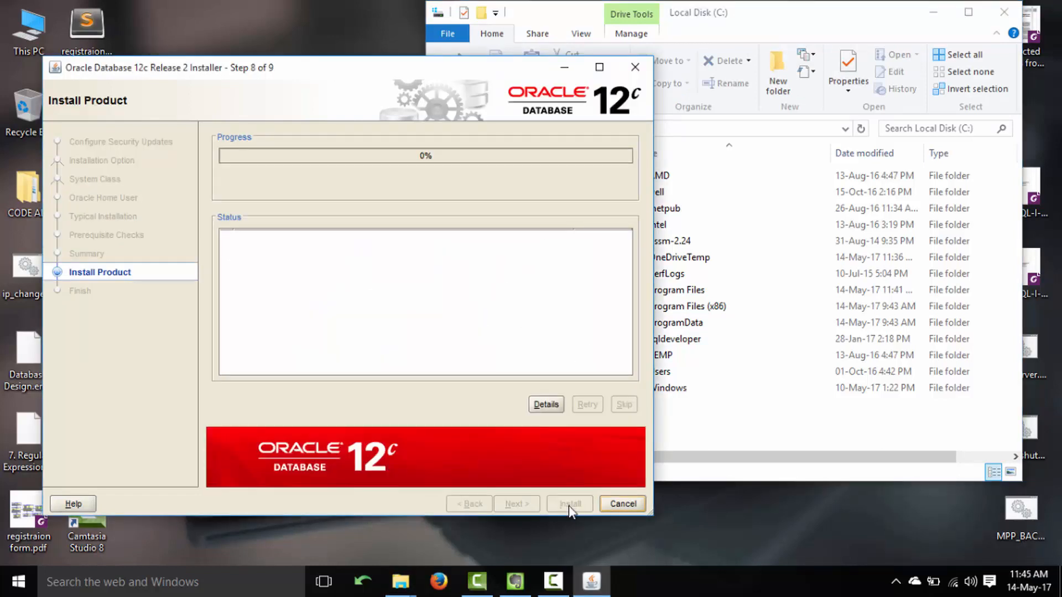
{"action": "left_click", "coordinate": [768, 16]}
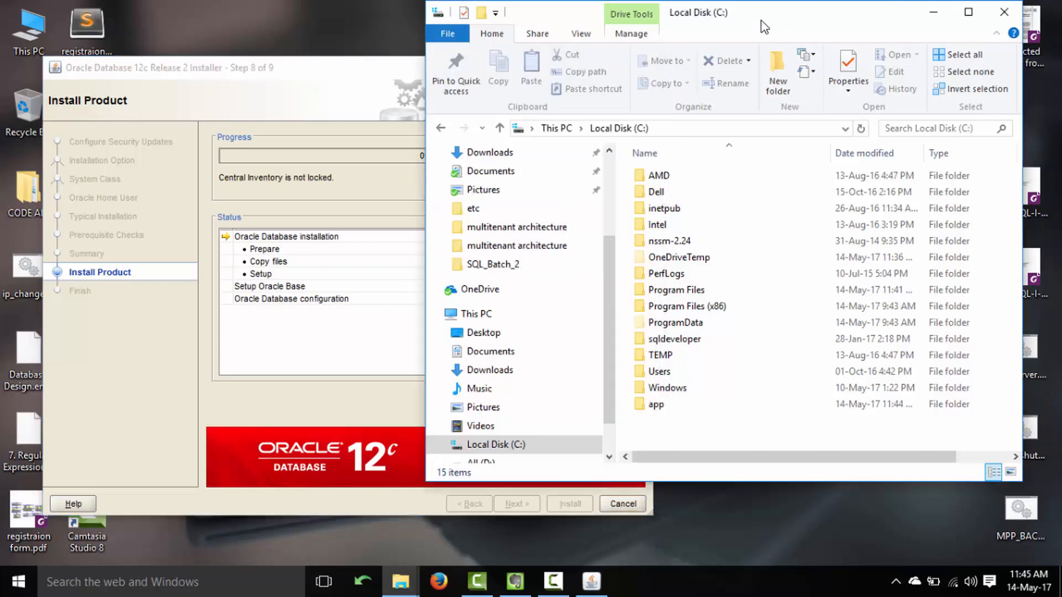
{"action": "left_click", "coordinate": [661, 411]}
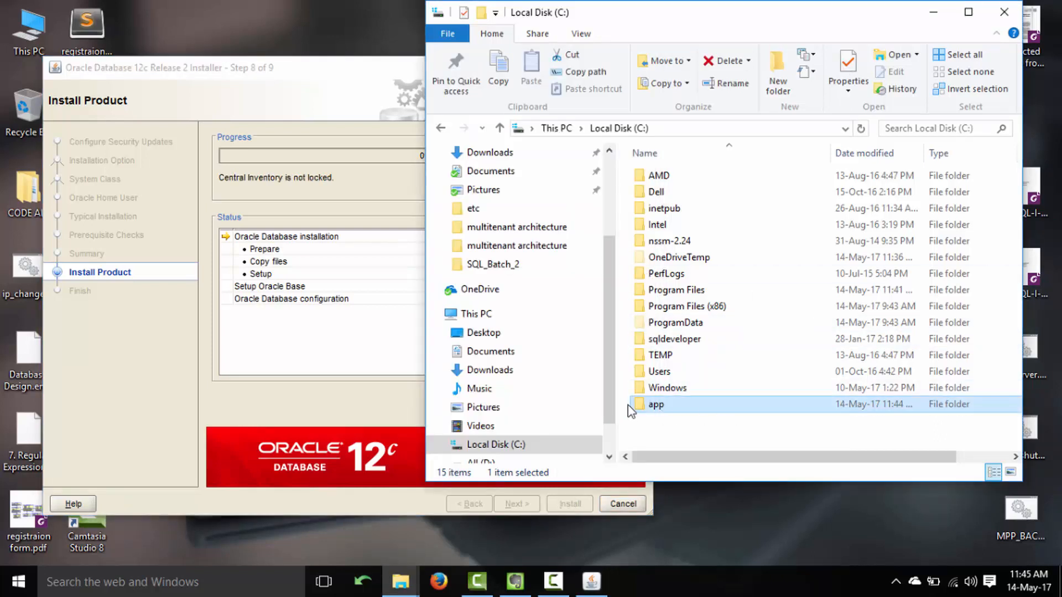
{"action": "double_click", "coordinate": [664, 407]}
{"action": "double_click", "coordinate": [656, 177]}
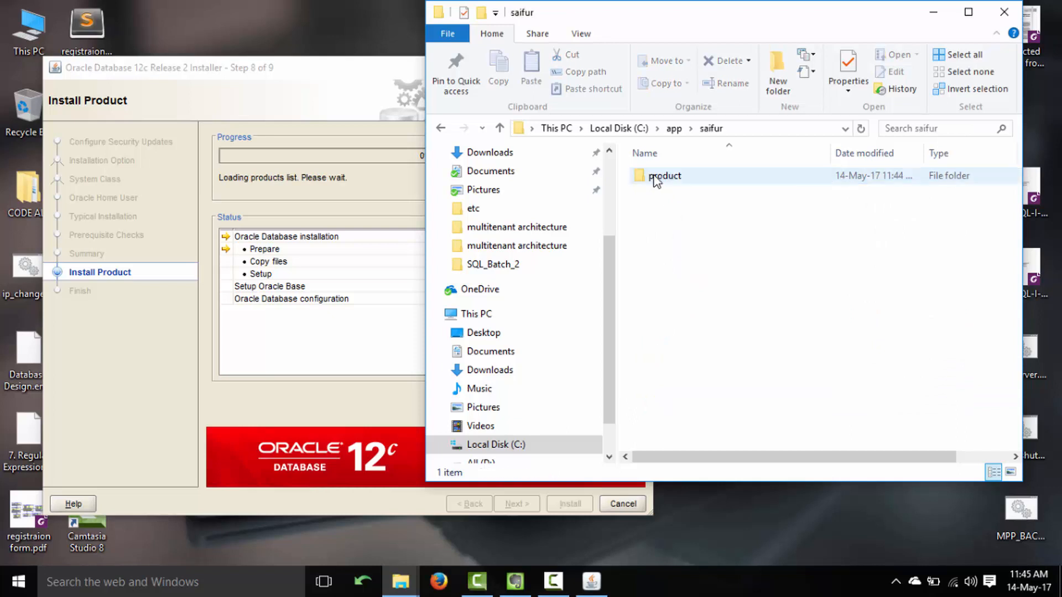
{"action": "double_click", "coordinate": [656, 177]}
{"action": "double_click", "coordinate": [656, 177]}
{"action": "double_click", "coordinate": [656, 177]}
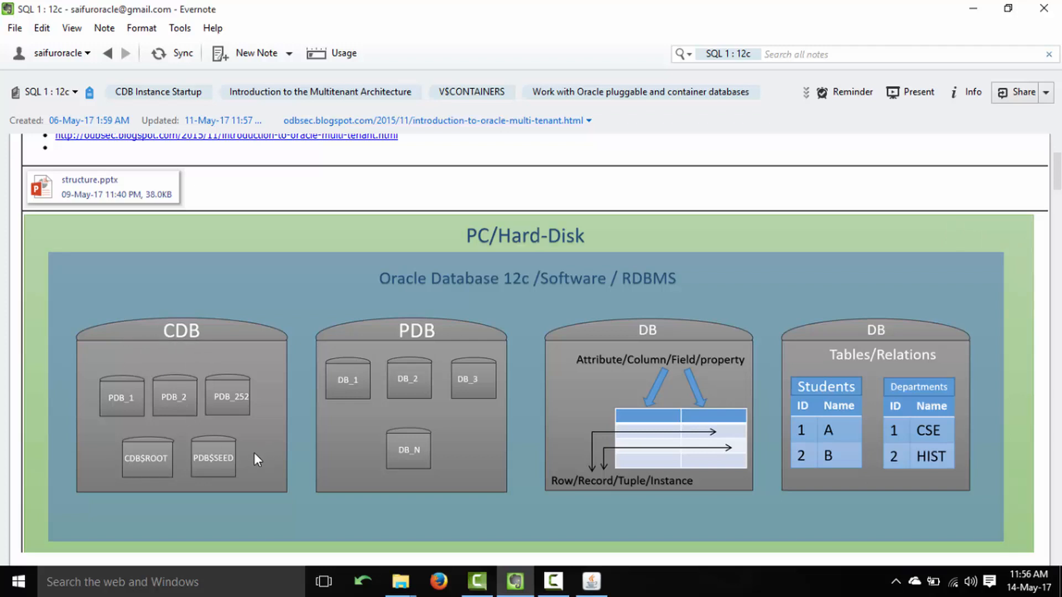
{"action": "left_click", "coordinate": [604, 581]}
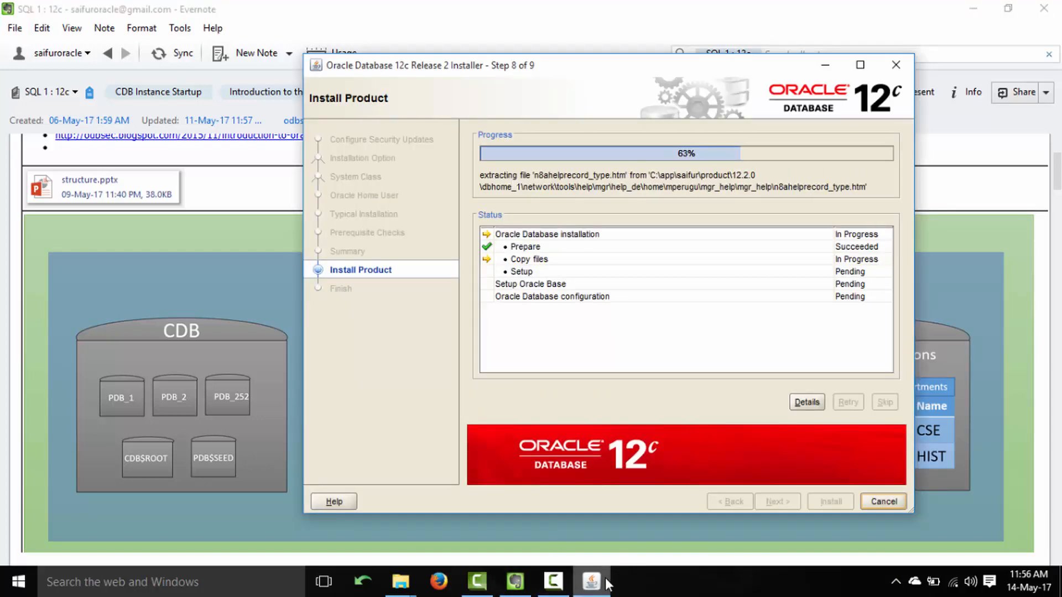
{"action": "left_click", "coordinate": [606, 581]}
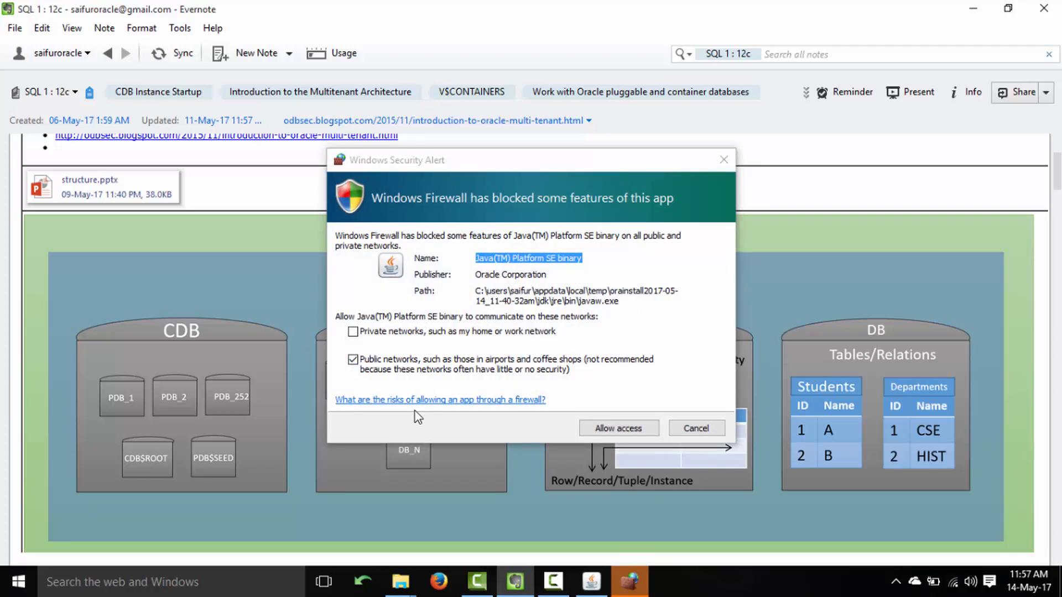
Allow Java through the firewall on private and public networks, then return to Evernote.
{"action": "left_click", "coordinate": [353, 332]}
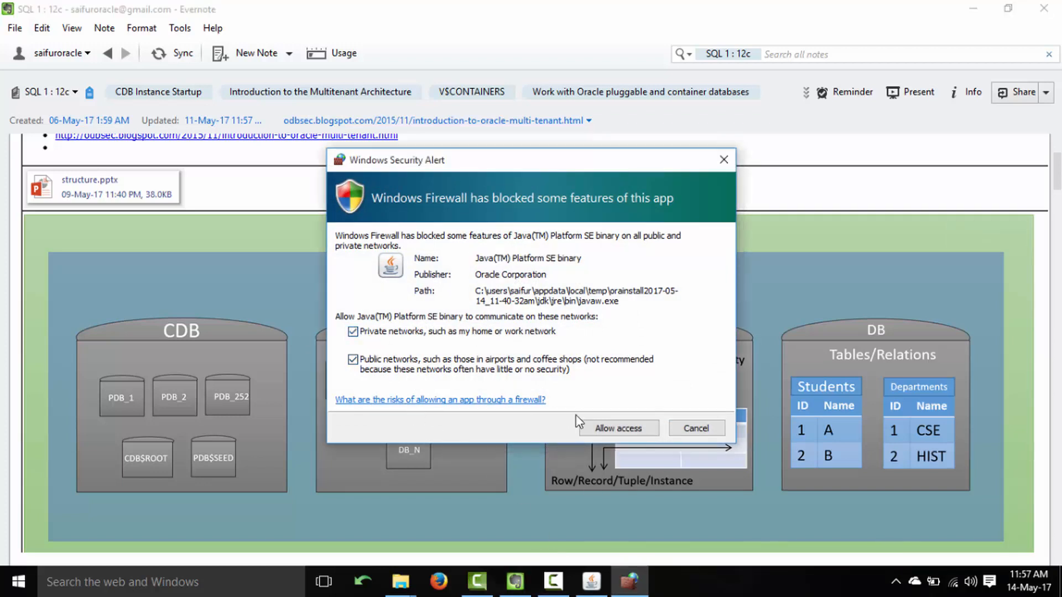
{"action": "left_click", "coordinate": [614, 430]}
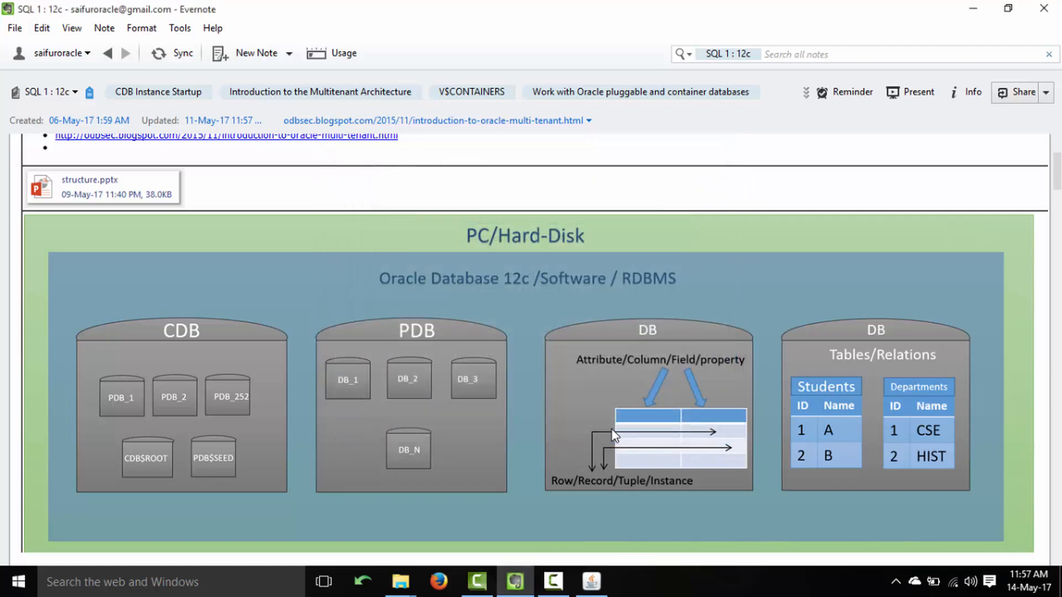
{"action": "left_click", "coordinate": [591, 581]}
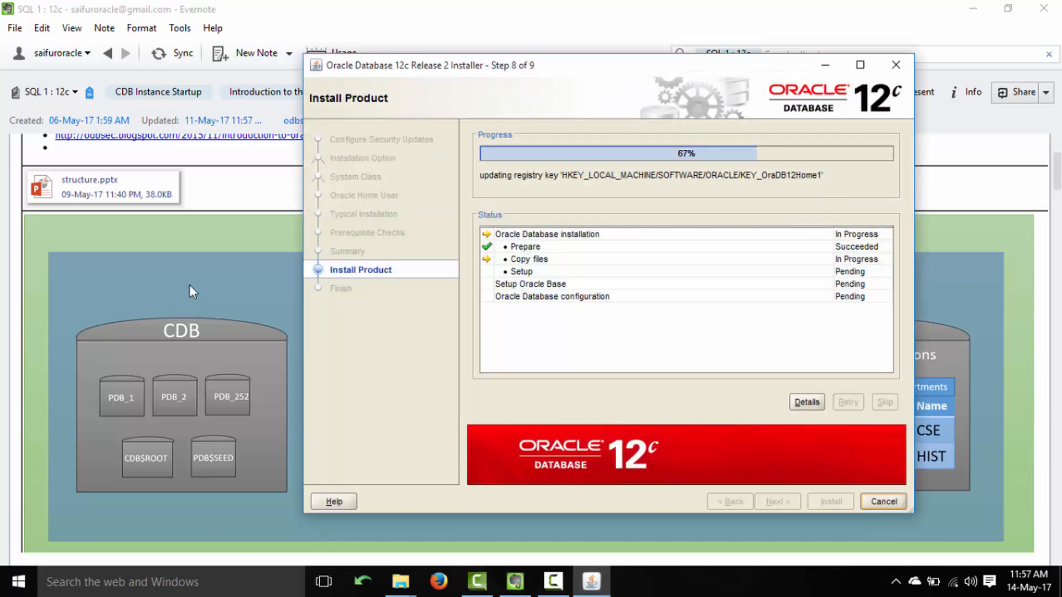
{"action": "left_click", "coordinate": [245, 201]}
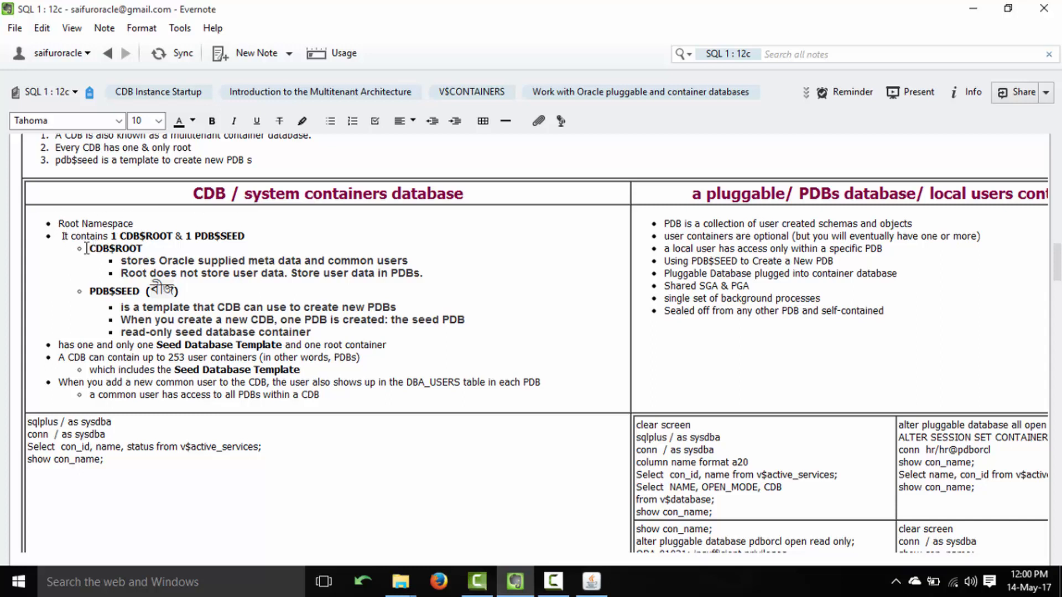
{"action": "left_click_drag", "start_coordinate": [89, 249], "coordinate": [153, 248]}
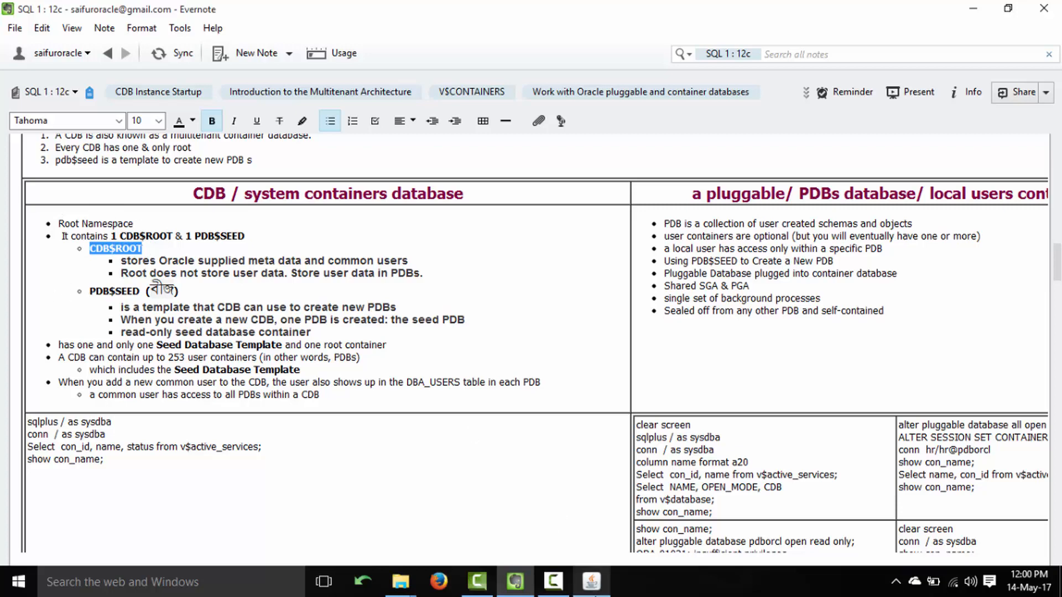
{"action": "left_click", "coordinate": [584, 591]}
{"action": "left_click", "coordinate": [588, 586]}
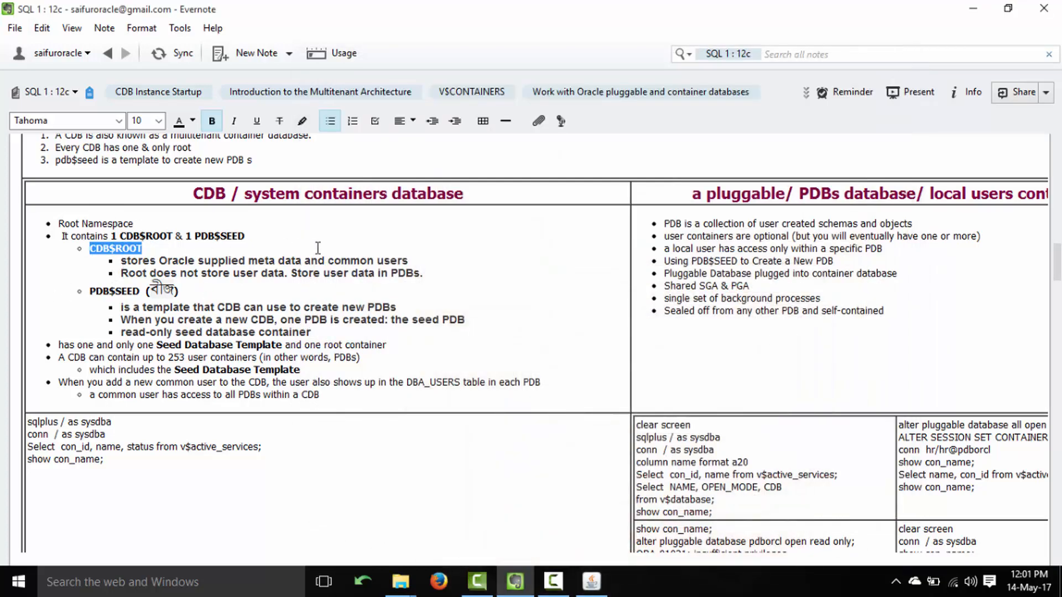
{"action": "left_click_drag", "start_coordinate": [411, 260], "coordinate": [233, 262]}
{"action": "left_click", "coordinate": [377, 265]}
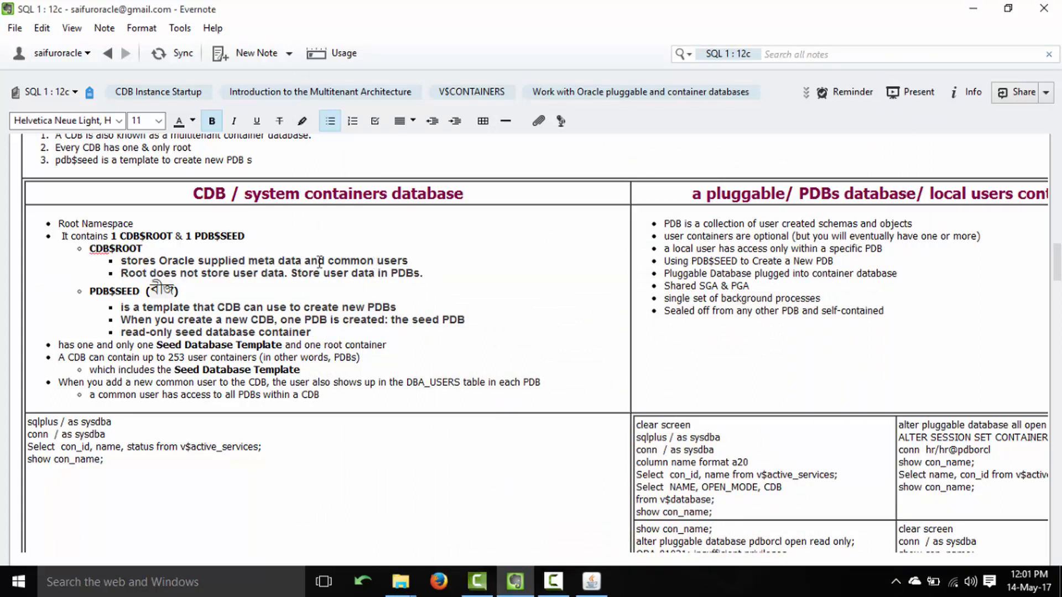
{"action": "left_click_drag", "start_coordinate": [328, 260], "coordinate": [423, 265]}
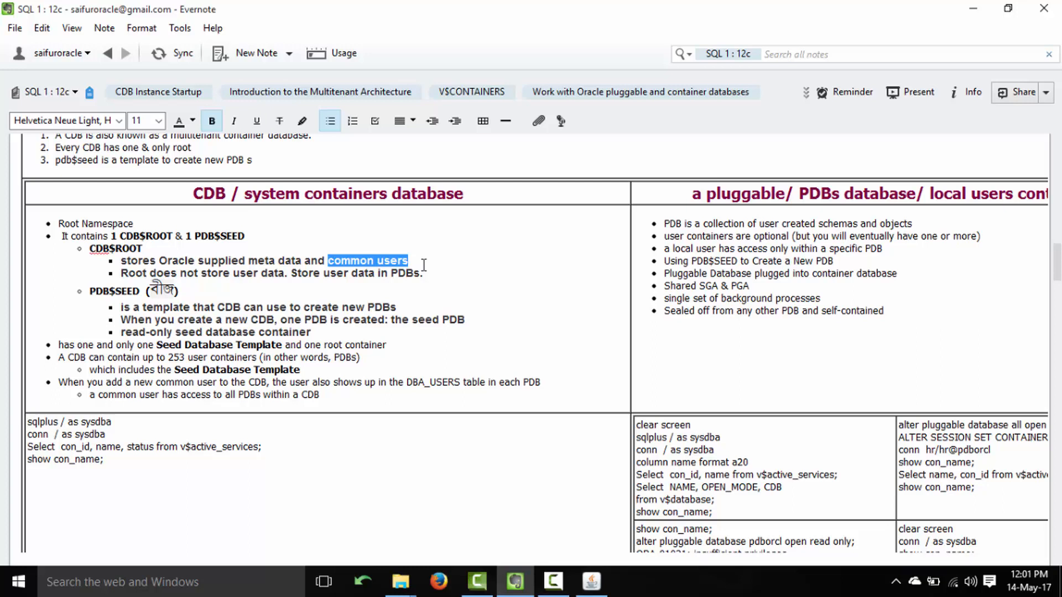
{"action": "left_click", "coordinate": [414, 260]}
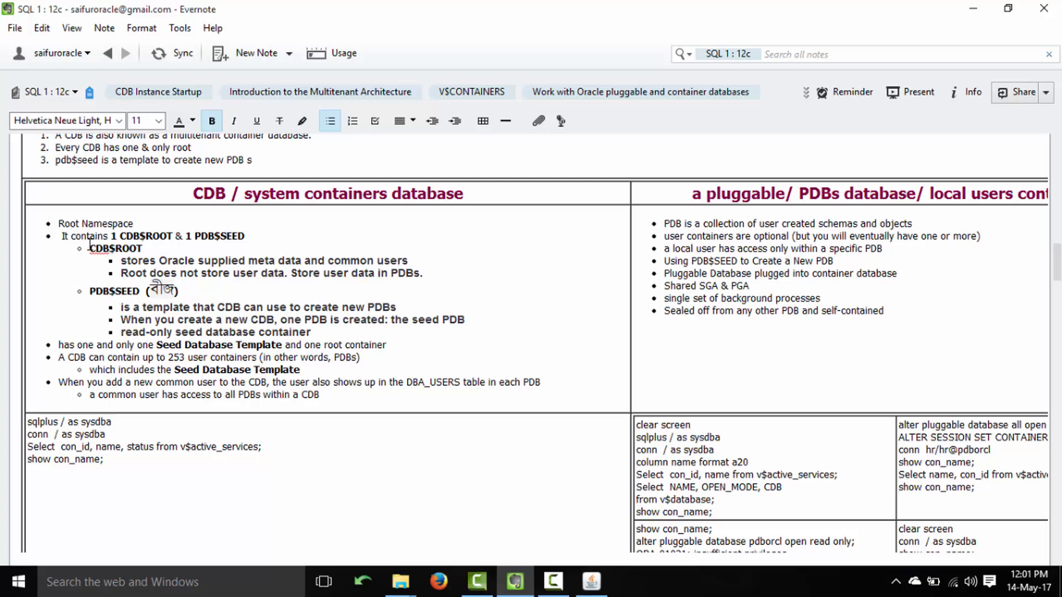
{"action": "left_click_drag", "start_coordinate": [89, 249], "coordinate": [147, 254]}
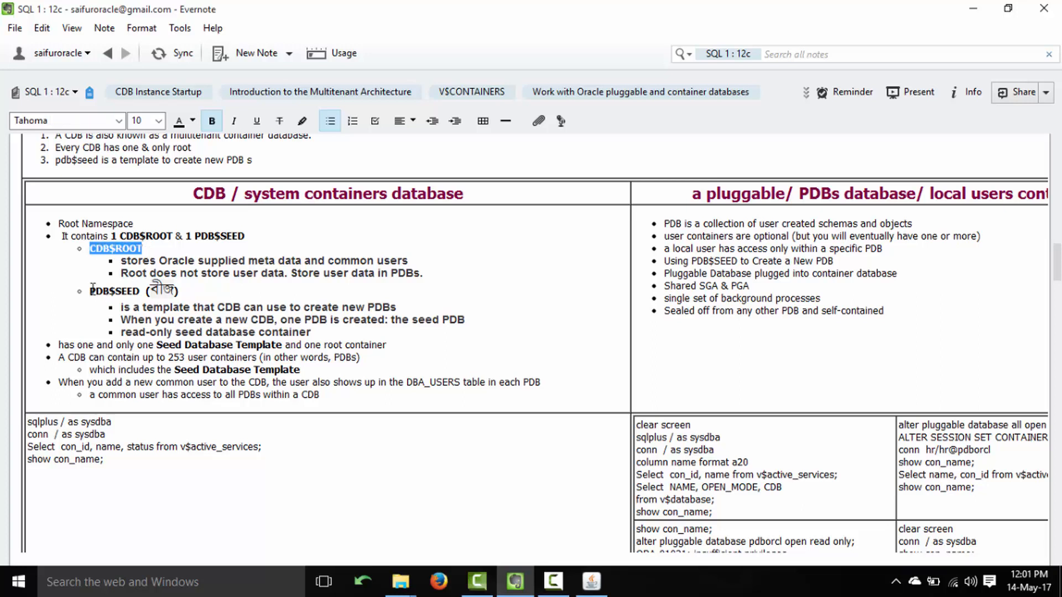
Highlight PDB$SEED in the note twice, clearing the selection each time.
{"action": "left_click_drag", "start_coordinate": [90, 290], "coordinate": [141, 294]}
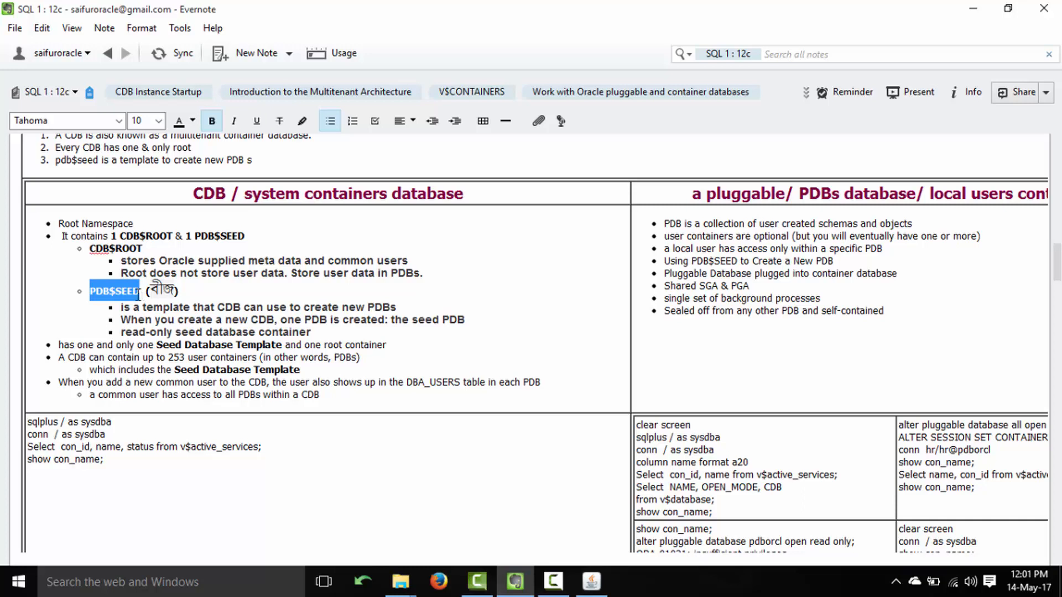
{"action": "left_click", "coordinate": [117, 290]}
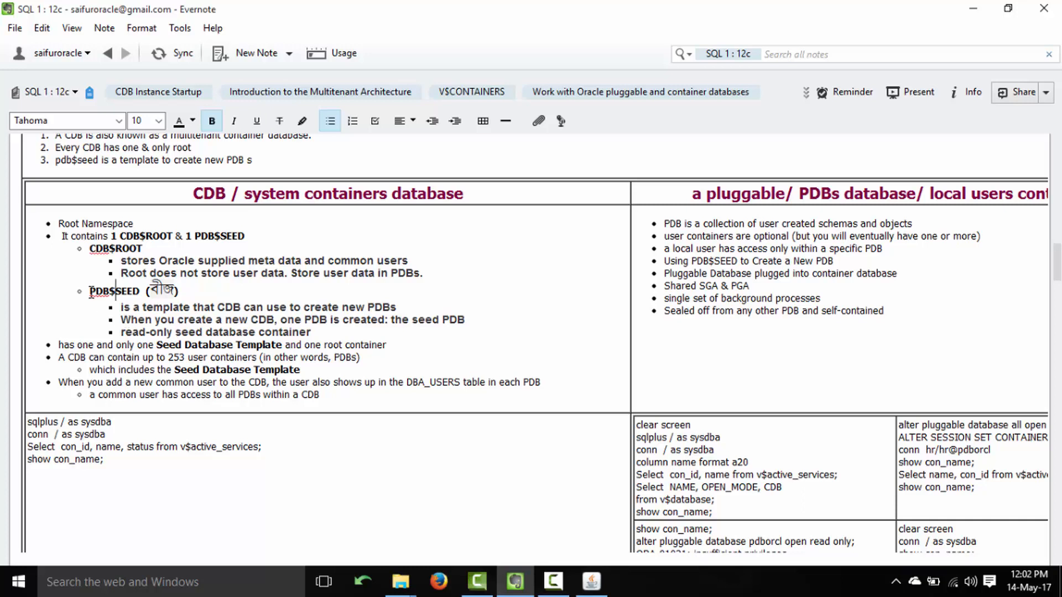
{"action": "left_click_drag", "start_coordinate": [90, 291], "coordinate": [145, 291]}
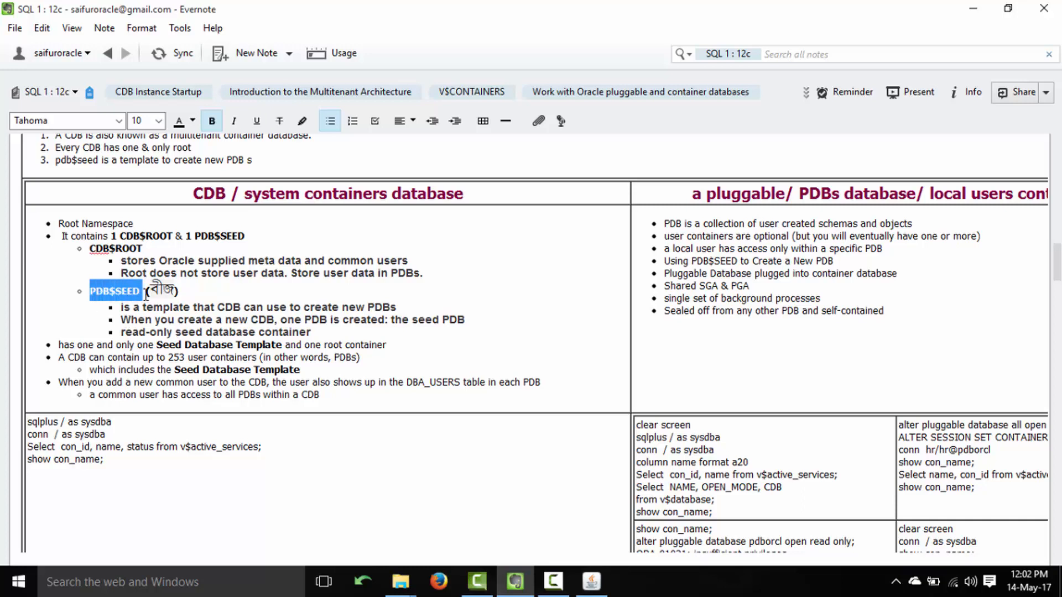
{"action": "left_click", "coordinate": [176, 304]}
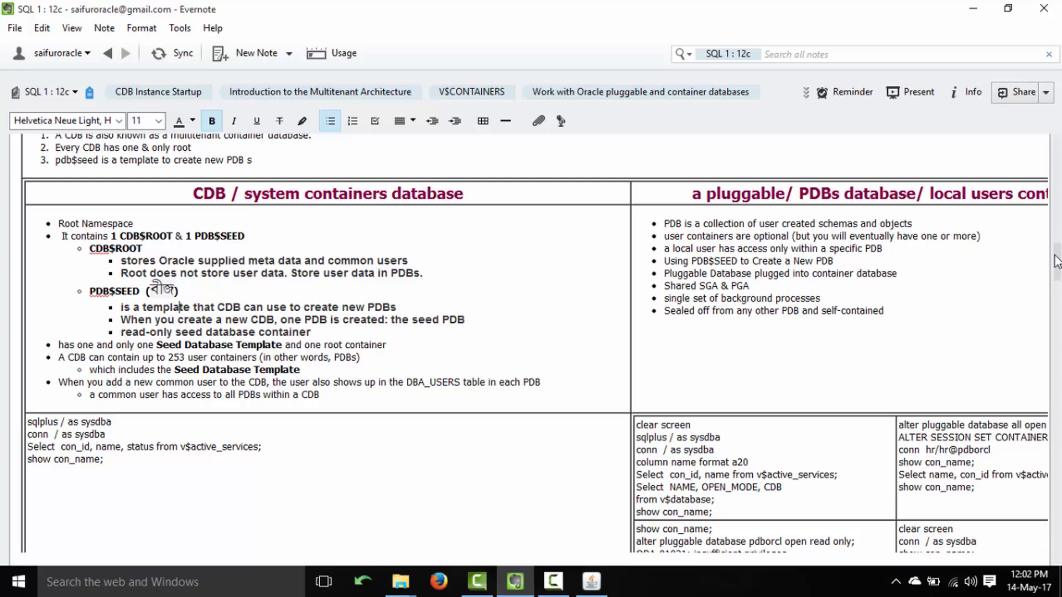
Scroll the note down to the Figure 11-13 CDB and PDB states diagram.
{"action": "scroll", "coordinate": [1057, 273], "scroll_direction": "down", "scroll_amount": 1}
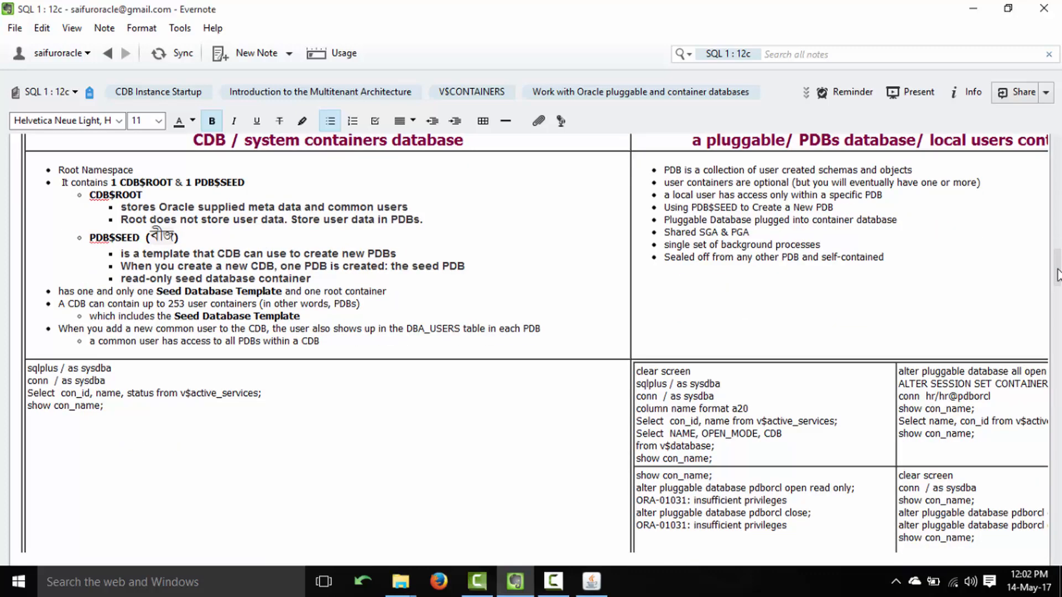
{"action": "scroll", "coordinate": [1057, 274], "scroll_direction": "down", "scroll_amount": 3}
{"action": "left_click_drag", "start_coordinate": [1056, 285], "coordinate": [1052, 506]}
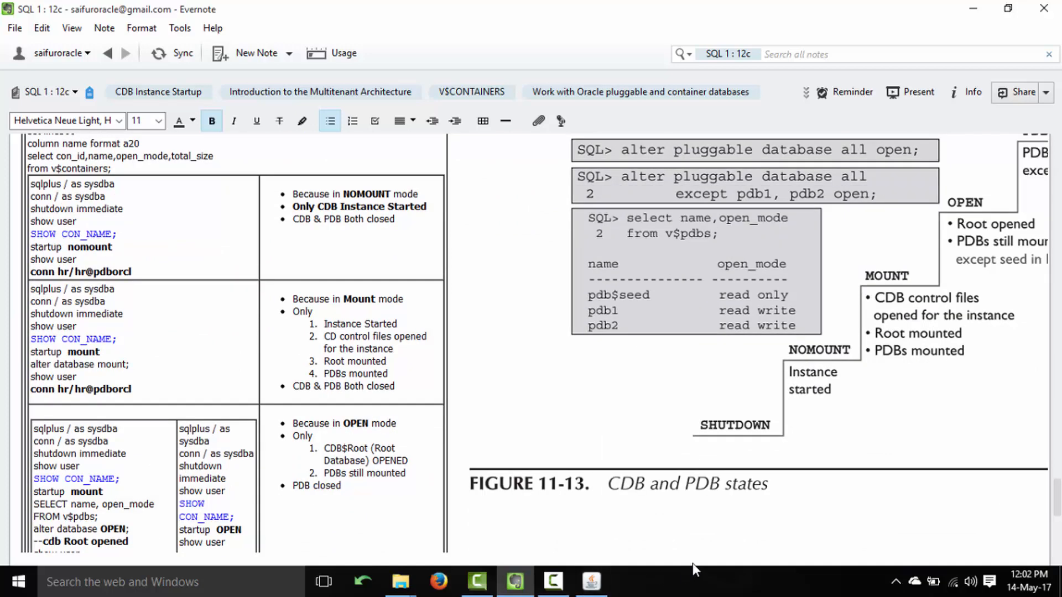
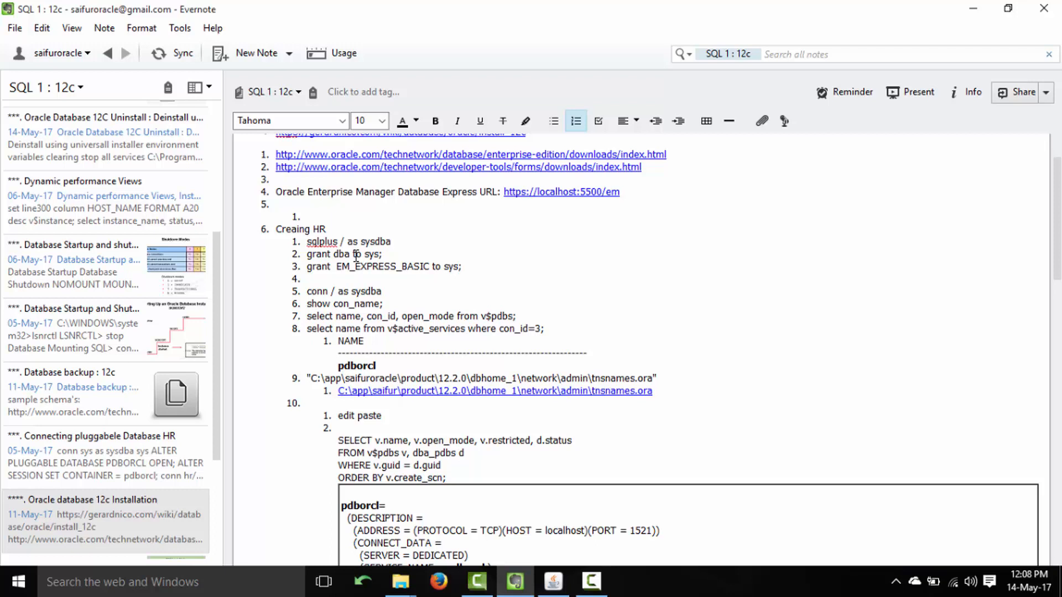
{"action": "left_click_drag", "start_coordinate": [304, 254], "coordinate": [398, 255]}
{"action": "left_click_drag", "start_coordinate": [308, 267], "coordinate": [464, 268]}
{"action": "left_click", "coordinate": [449, 317]}
{"action": "scroll", "coordinate": [1057, 260], "scroll_direction": "down", "scroll_amount": 2}
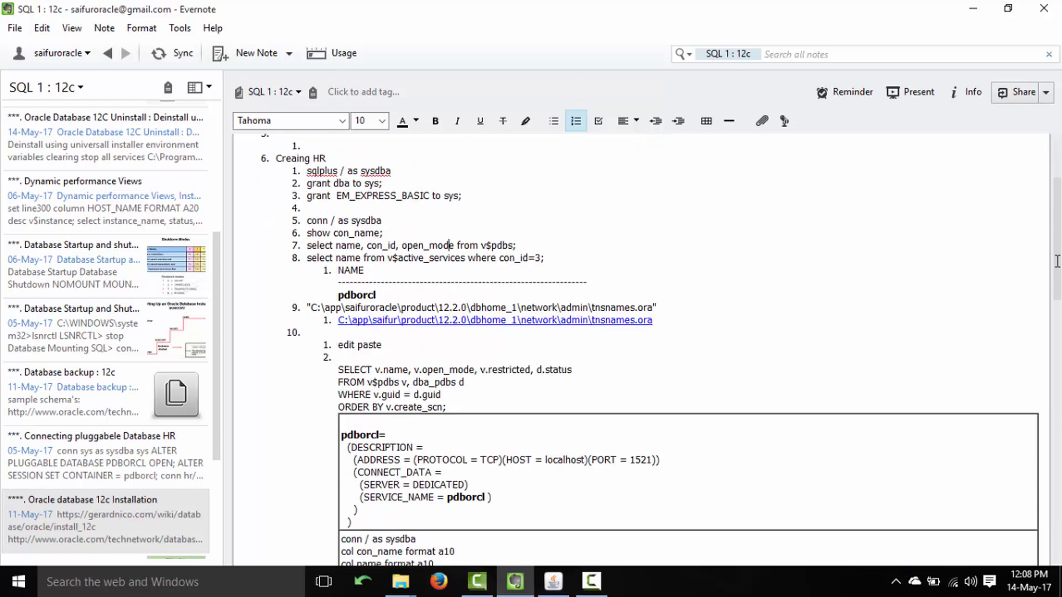
{"action": "scroll", "coordinate": [1056, 264], "scroll_direction": "down", "scroll_amount": 2}
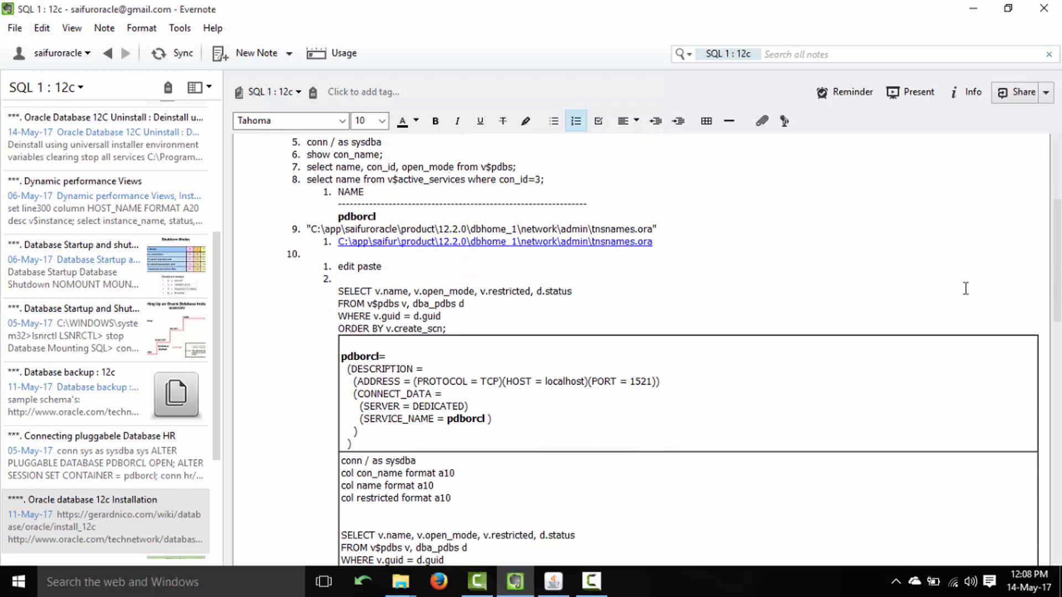
{"action": "double_click", "coordinate": [356, 217]}
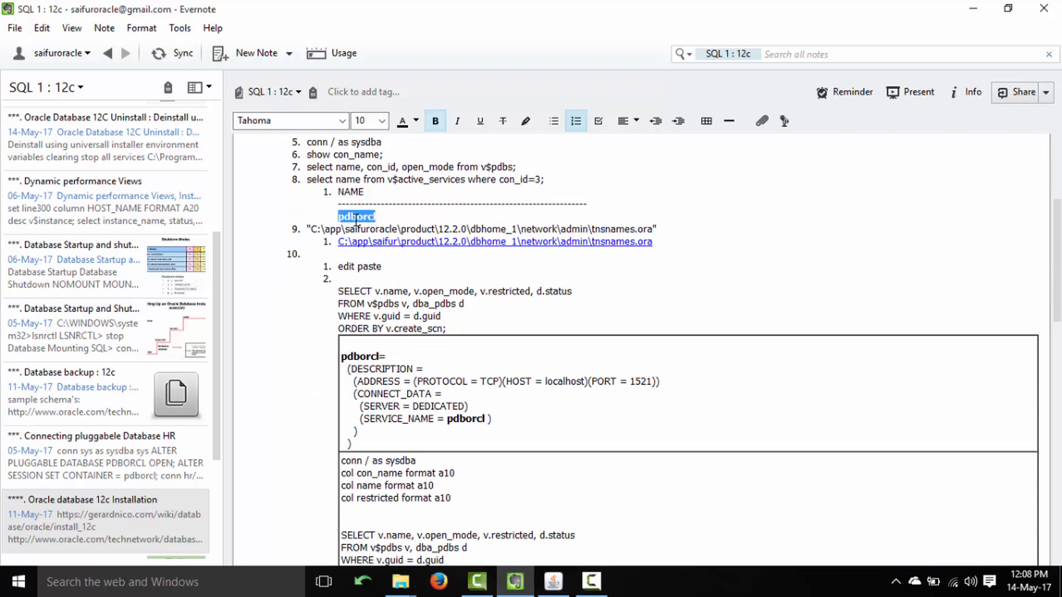
{"action": "left_click", "coordinate": [356, 217]}
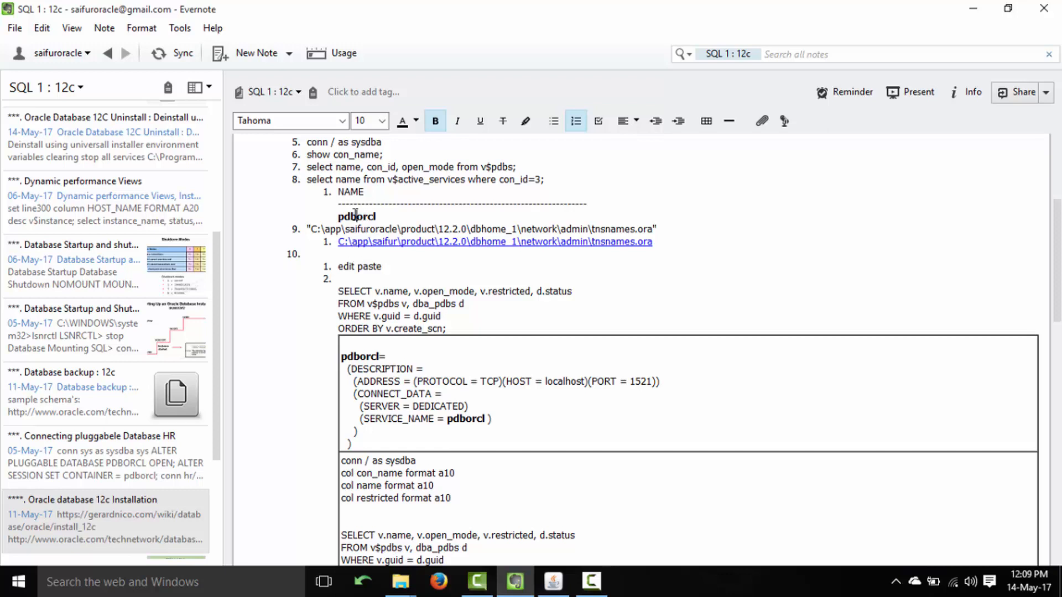
{"action": "left_click_drag", "start_coordinate": [1058, 262], "coordinate": [1058, 288]}
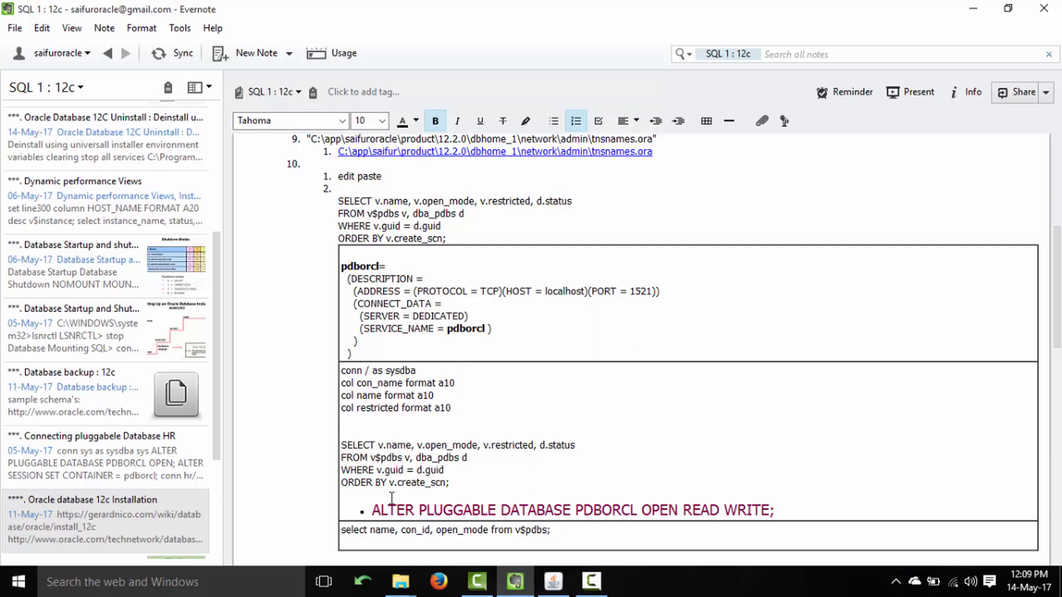
Highlight the ALTER PLUGGABLE DATABASE line in the note, then clear the selection.
{"action": "left_click_drag", "start_coordinate": [372, 509], "coordinate": [777, 514]}
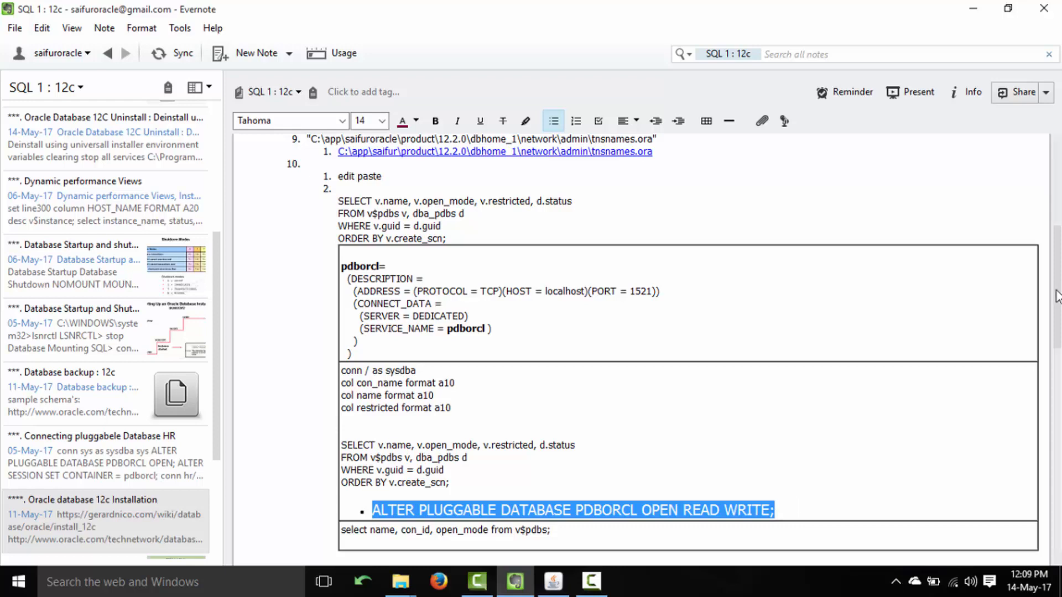
{"action": "scroll", "coordinate": [1056, 317], "scroll_direction": "down", "scroll_amount": 2}
{"action": "scroll", "coordinate": [1056, 316], "scroll_direction": "down", "scroll_amount": 1}
{"action": "left_click", "coordinate": [962, 350]}
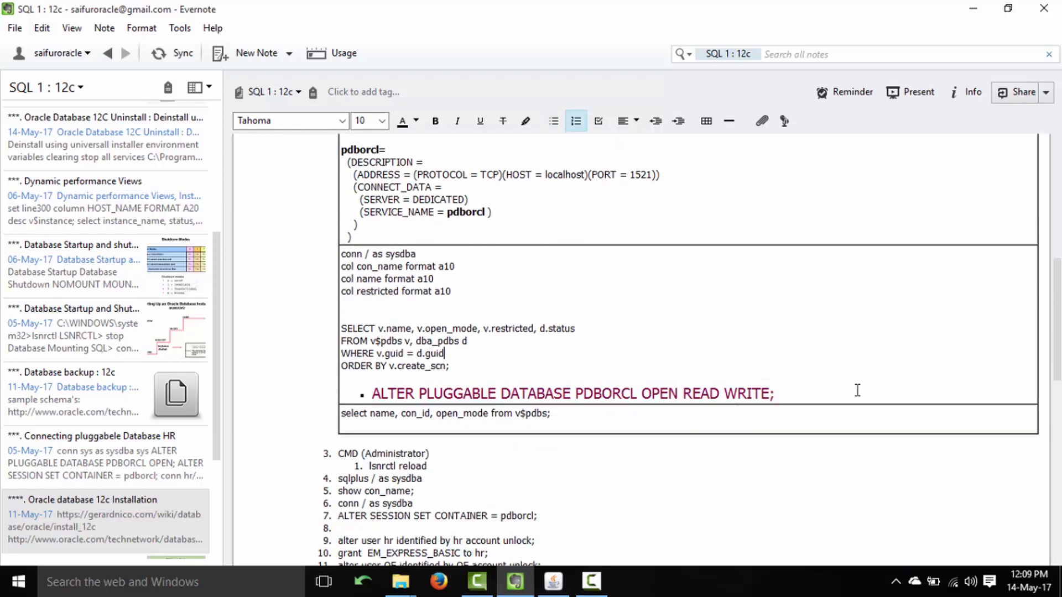
{"action": "left_click", "coordinate": [836, 394]}
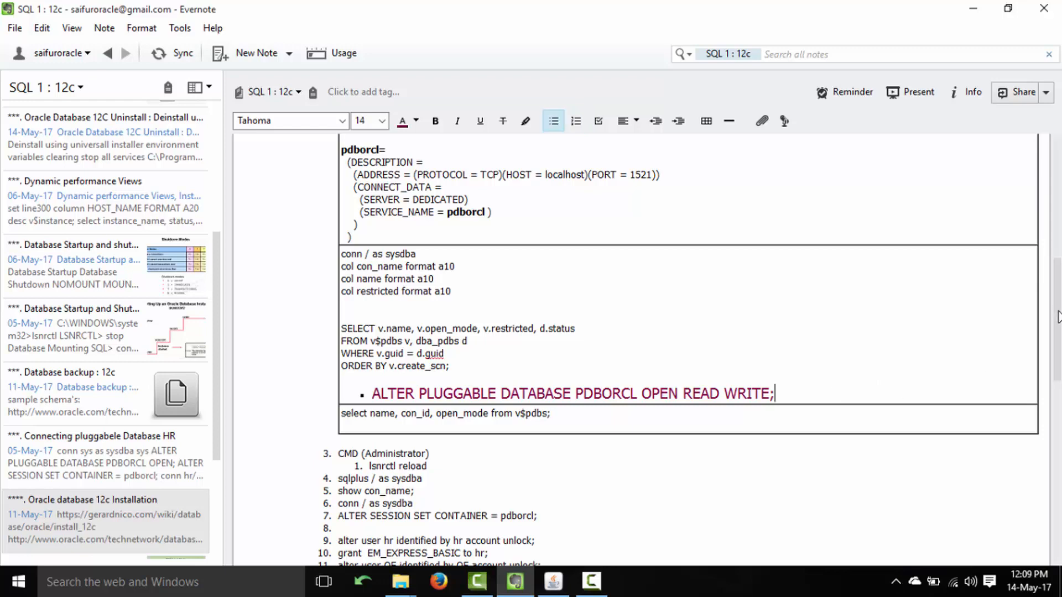
Scroll to the note with structure.pptx and the Oracle 12c CDB/PDB architecture diagram.
{"action": "scroll", "coordinate": [1057, 317], "scroll_direction": "down", "scroll_amount": 1}
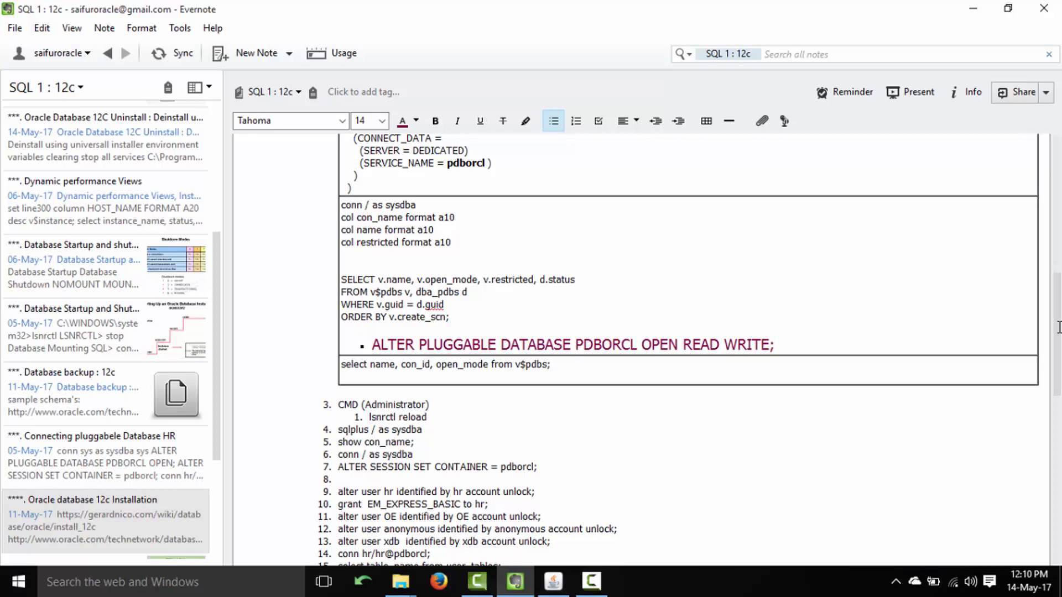
{"action": "left_click_drag", "start_coordinate": [1058, 333], "coordinate": [1059, 279]}
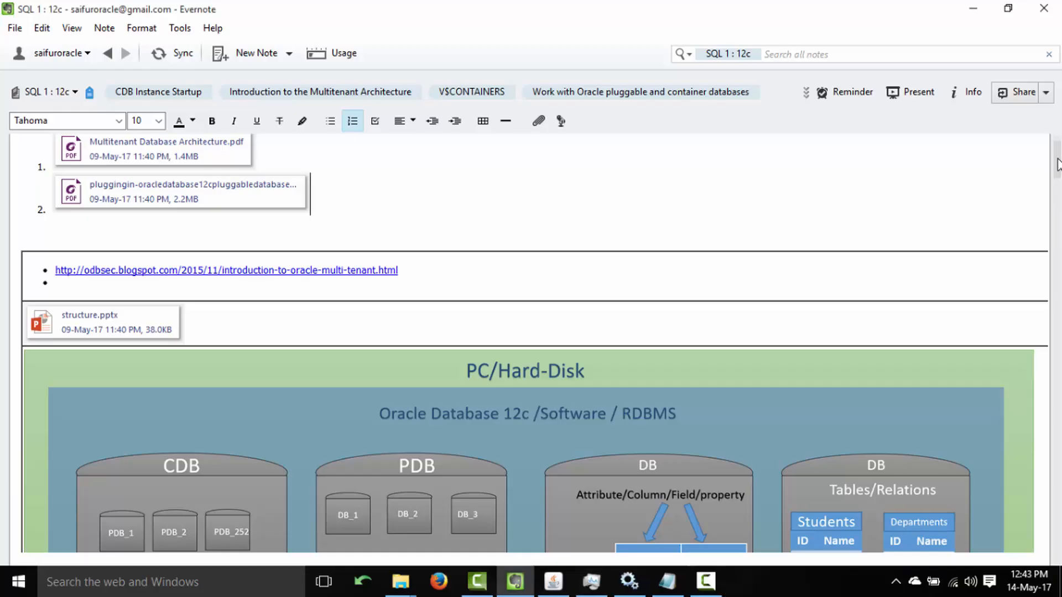
{"action": "left_click_drag", "start_coordinate": [1059, 140], "coordinate": [1058, 177]}
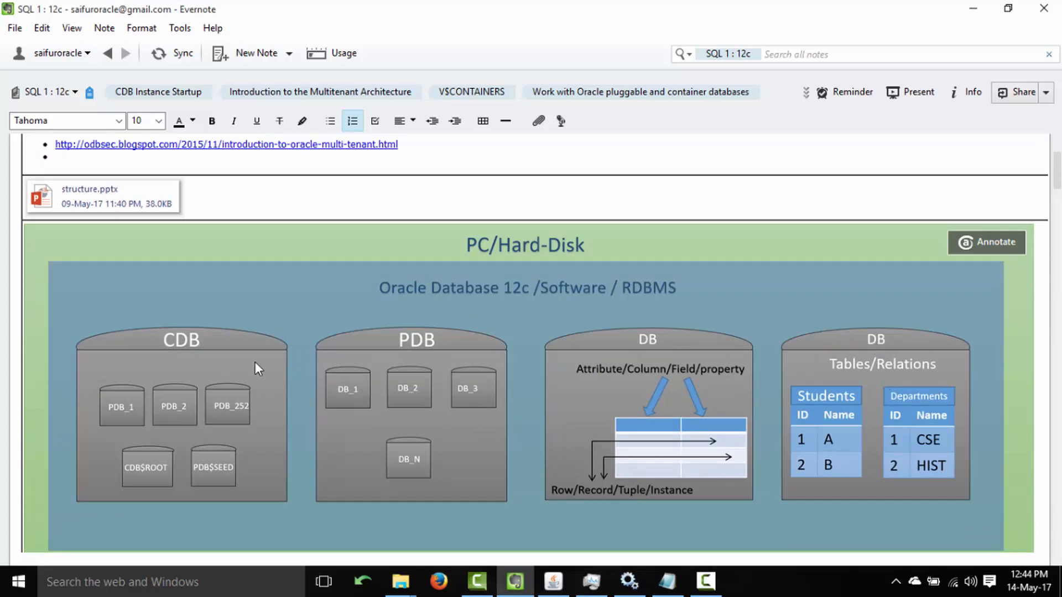
Dismiss the Start menu, show the note list with F11, and open 'Oracle database 12c Installation'.
{"action": "scroll", "coordinate": [1056, 177], "scroll_direction": "down", "scroll_amount": 3}
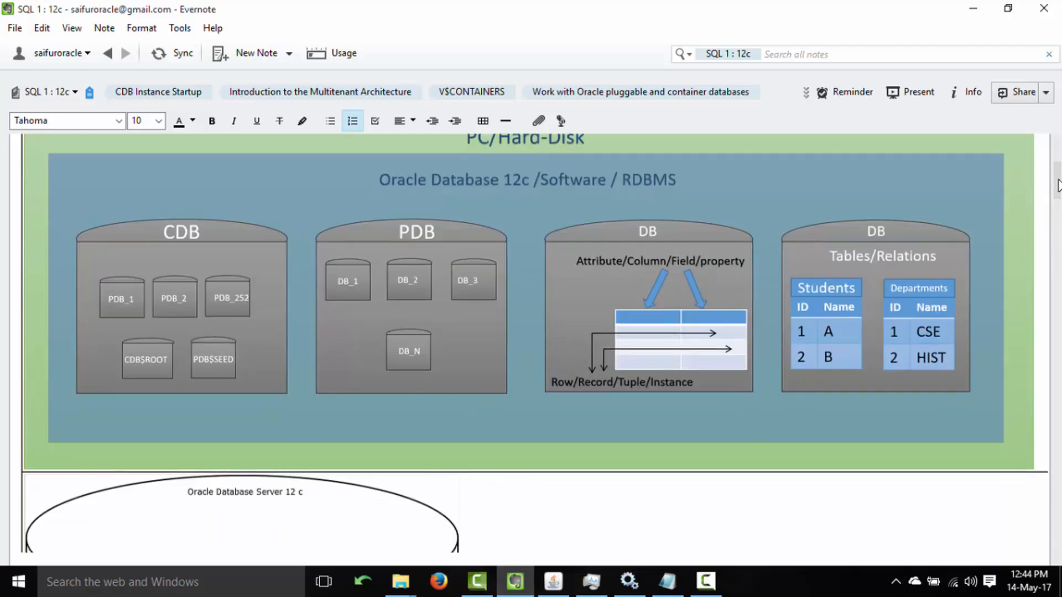
{"action": "left_click", "coordinate": [18, 581]}
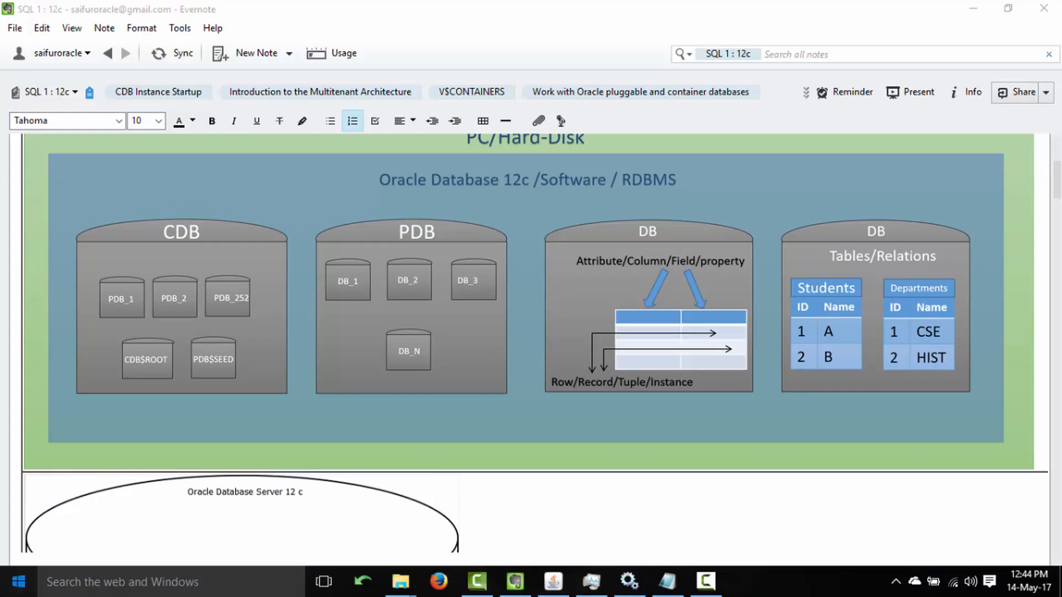
{"action": "left_click", "coordinate": [898, 14]}
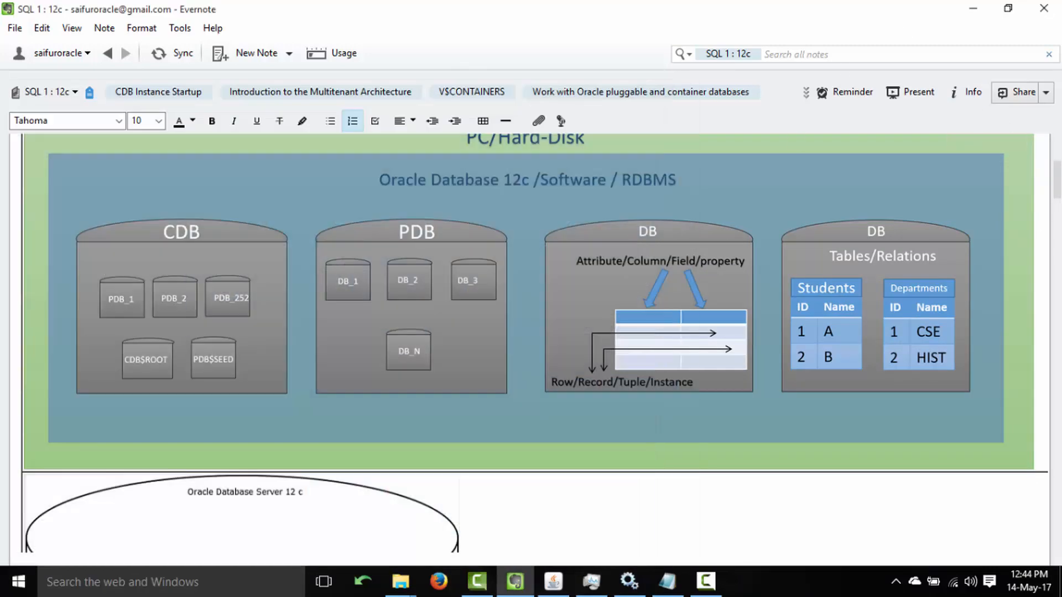
{"action": "scroll", "coordinate": [1058, 188], "scroll_direction": "up", "scroll_amount": 7}
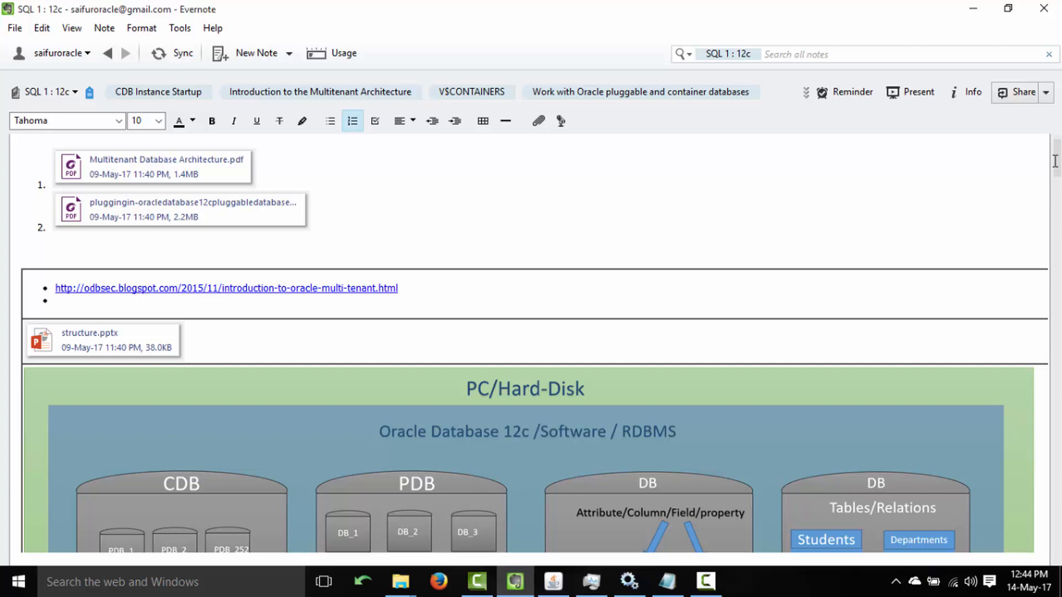
{"action": "key", "text": "F11"}
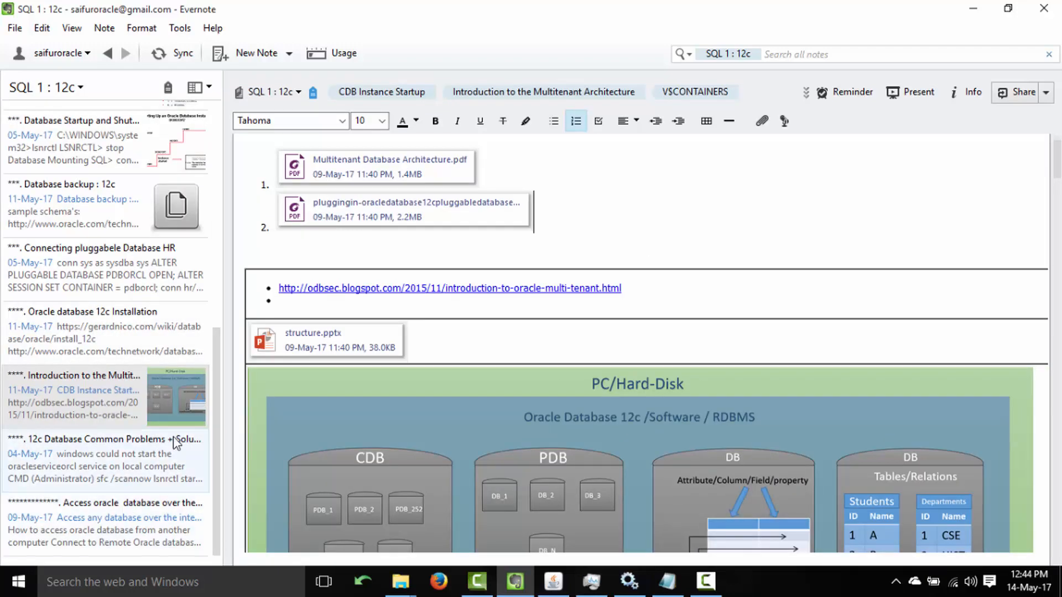
{"action": "scroll", "coordinate": [218, 373], "scroll_direction": "up", "scroll_amount": 1}
{"action": "left_click", "coordinate": [138, 387]}
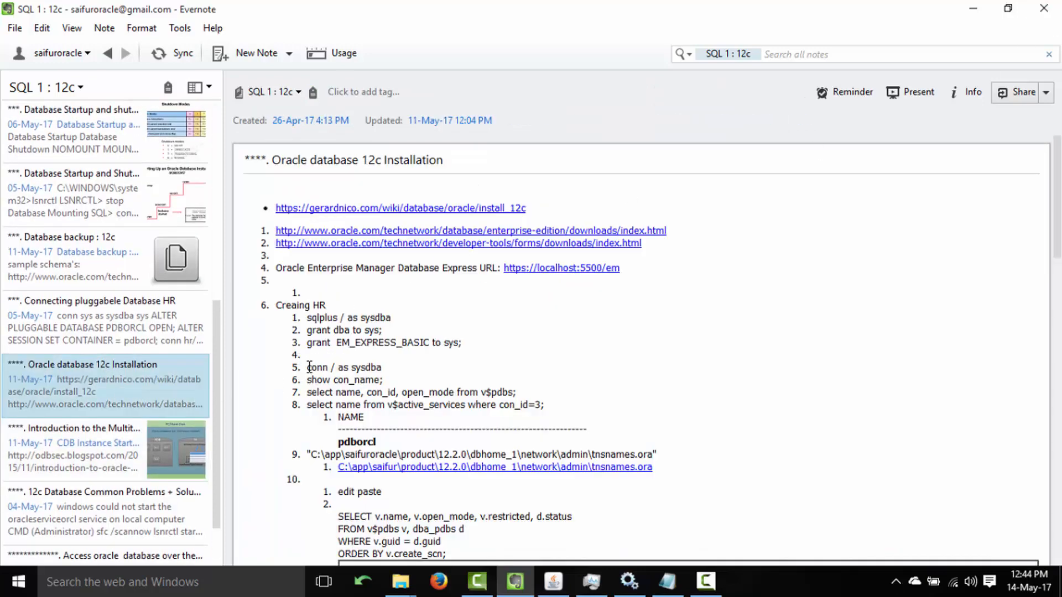
Copy 'sqlplus / as sysdba' from the note and open the Run box with cmd.
{"action": "left_click_drag", "start_coordinate": [308, 367], "coordinate": [396, 368]}
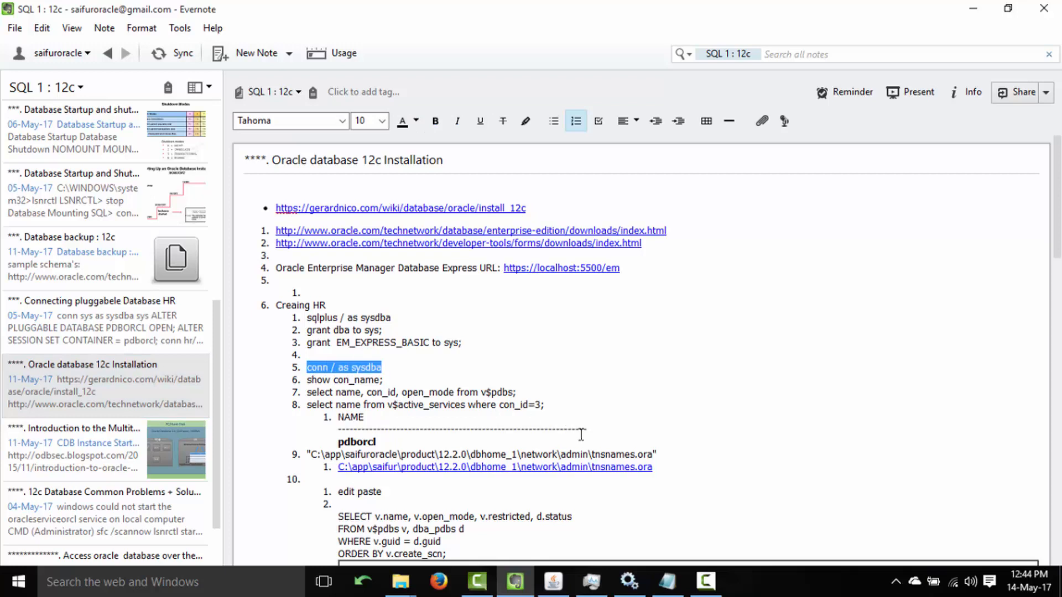
{"action": "left_click", "coordinate": [339, 366]}
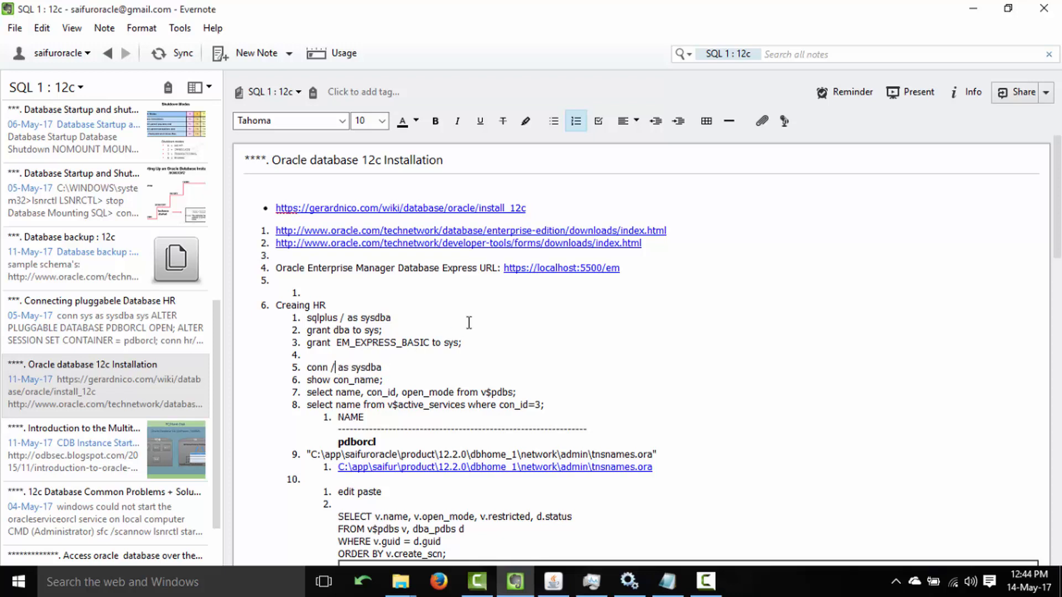
{"action": "key", "text": "Right"}
{"action": "key", "text": "Right"}
{"action": "key", "text": "Right"}
{"action": "left_click_drag", "start_coordinate": [391, 318], "coordinate": [307, 320]}
{"action": "key", "text": "ctrl+c"}
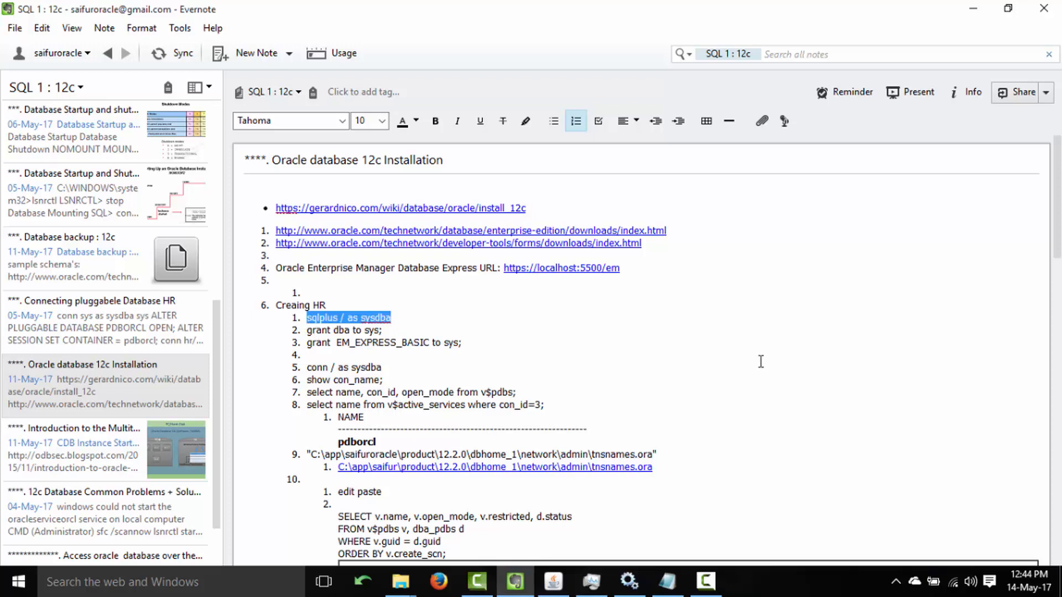
{"action": "key", "text": "super+r"}
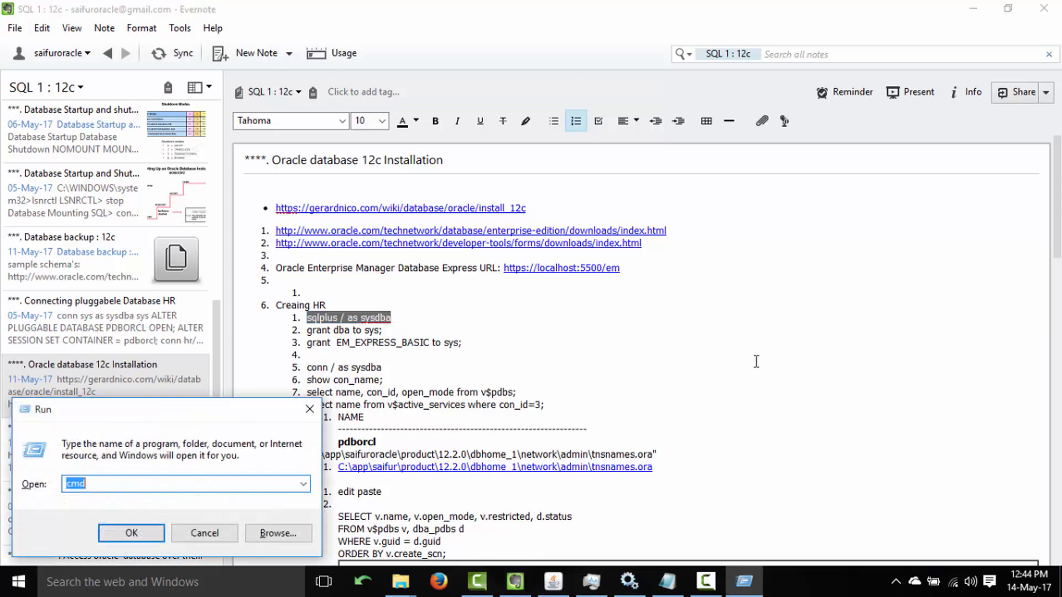
Launch cmd and connect to SQL*Plus with 'sqlplus / as sysdba'.
{"action": "key", "text": "Return"}
{"action": "key", "text": "ctrl+v"}
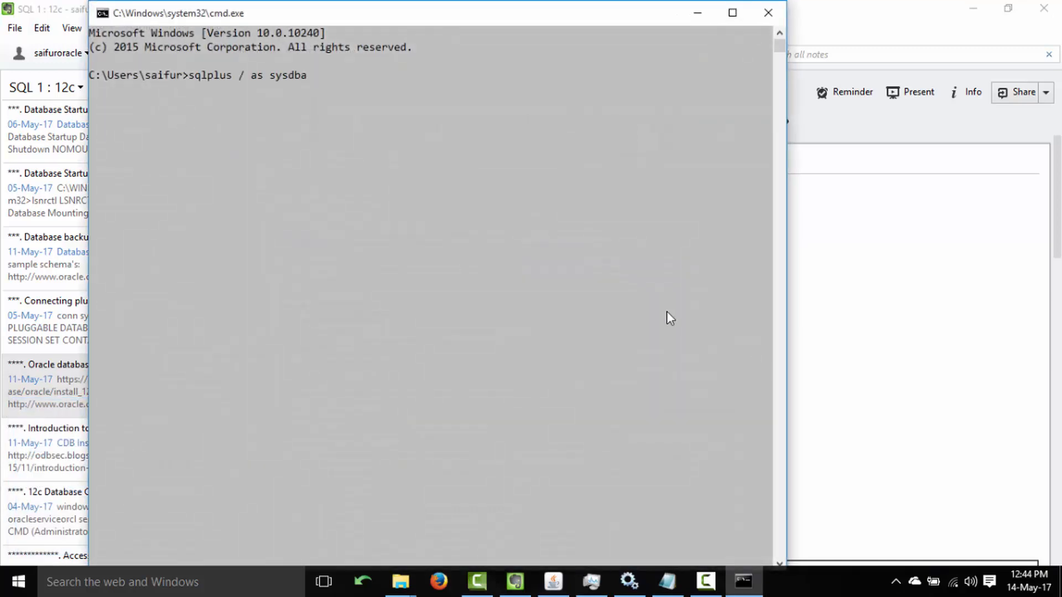
{"action": "key", "text": "Return"}
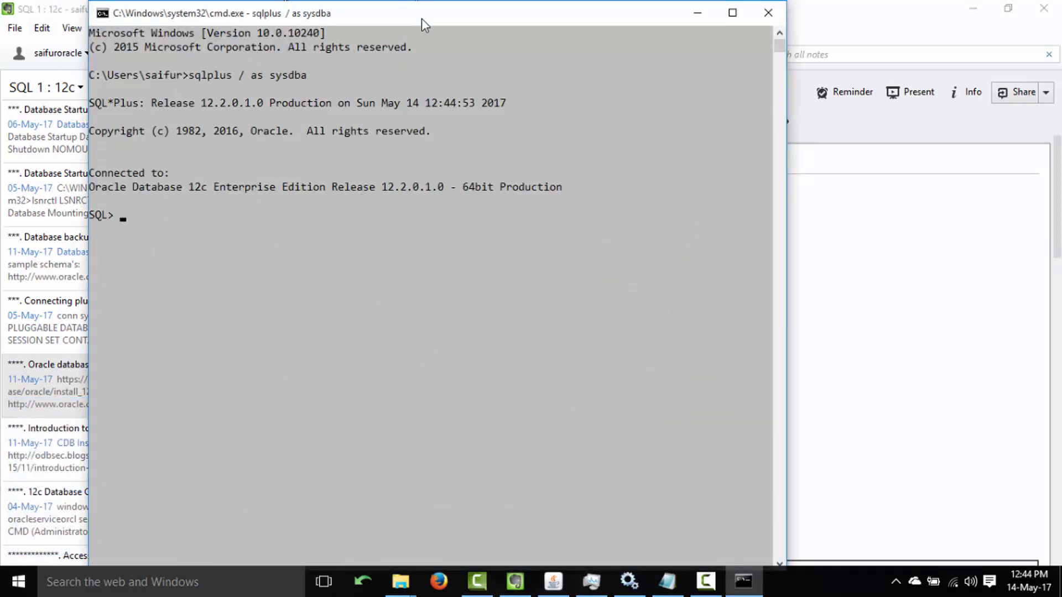
Run 'show con_name;' from the note in SQL*Plus and confirm the container is CDB$ROOT.
{"action": "left_click_drag", "start_coordinate": [421, 19], "coordinate": [673, 26]}
{"action": "left_click", "coordinate": [275, 30]}
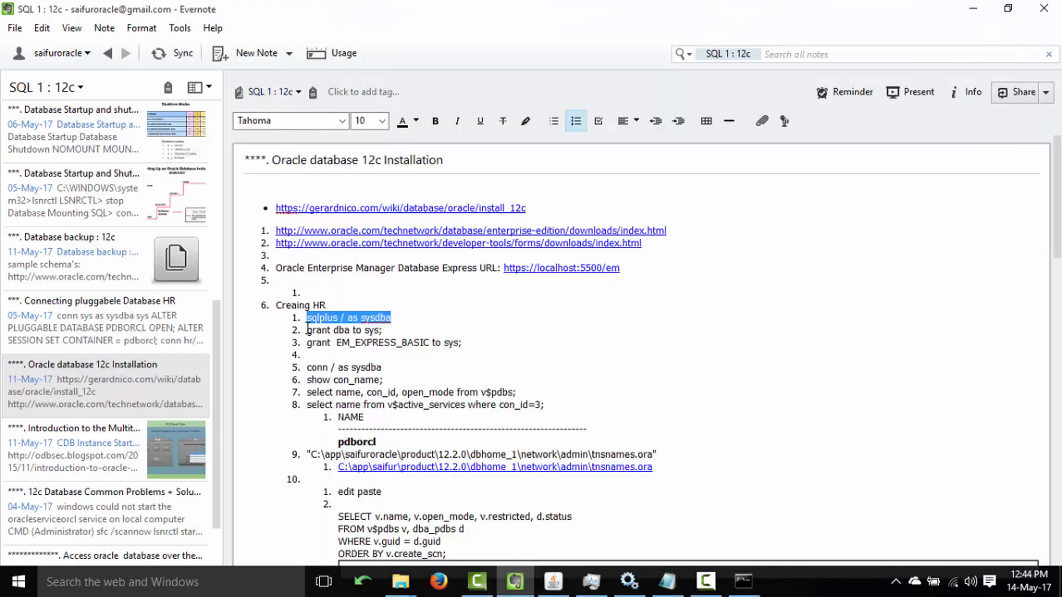
{"action": "left_click", "coordinate": [307, 367]}
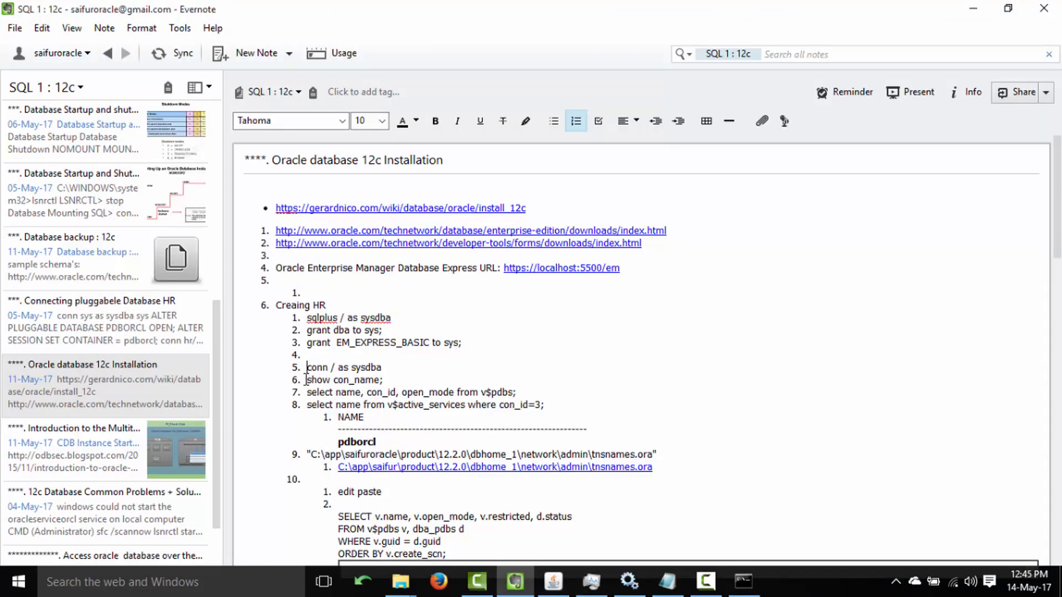
{"action": "left_click_drag", "start_coordinate": [308, 380], "coordinate": [383, 379]}
{"action": "key", "text": "ctrl+c"}
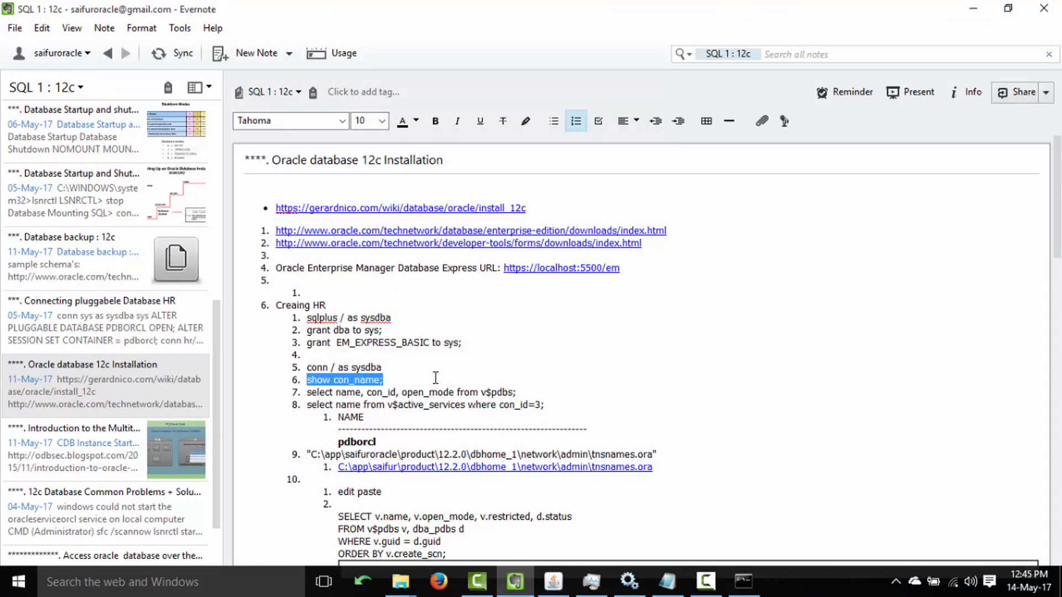
{"action": "left_click", "coordinate": [742, 581]}
{"action": "key", "text": "ctrl+v"}
{"action": "key", "text": "Return"}
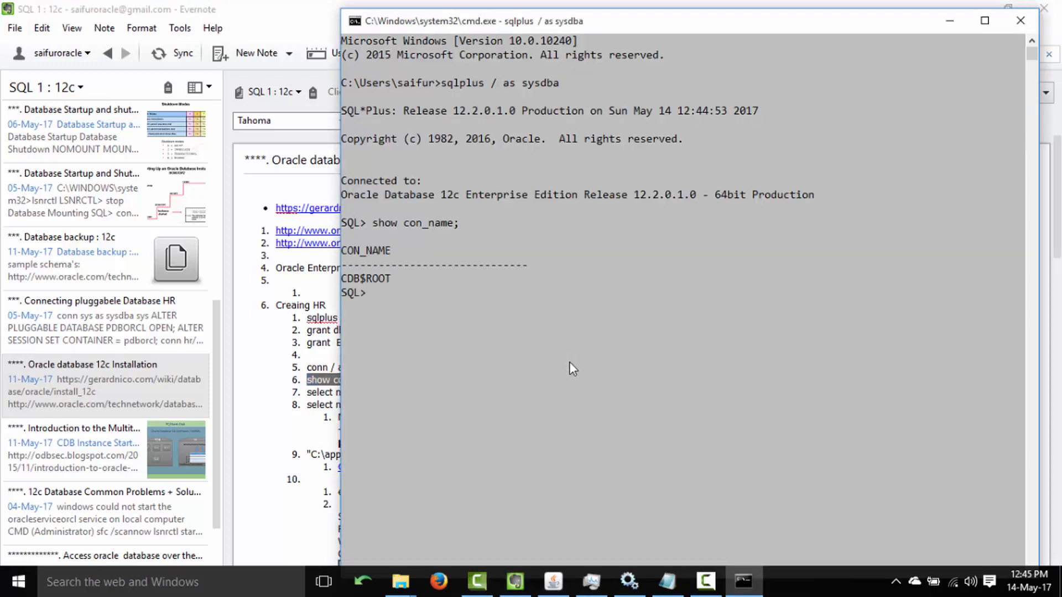
{"action": "left_click_drag", "start_coordinate": [348, 280], "coordinate": [371, 281]}
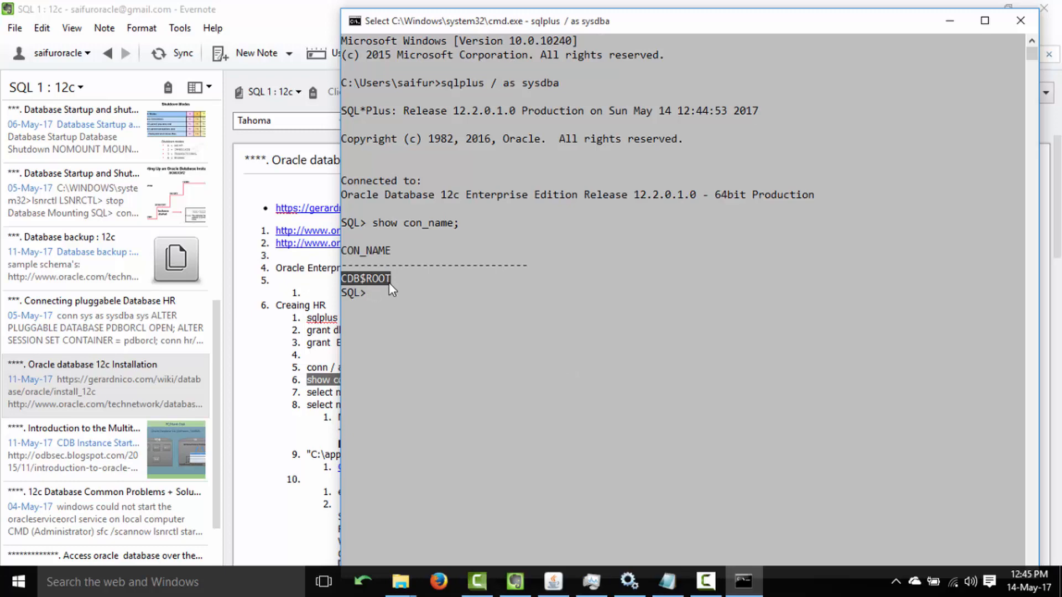
{"action": "left_click", "coordinate": [276, 319]}
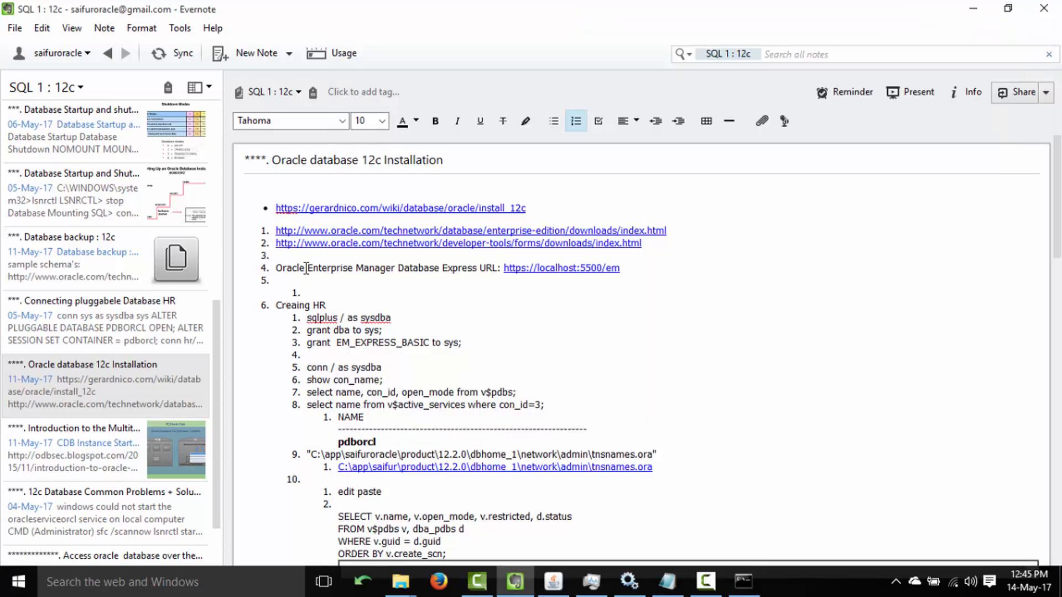
Scroll 'Introduction to the Multitenant Architecture' to its CDB/PDB diagram, then return to SQL*Plus.
{"action": "left_click_drag", "start_coordinate": [214, 318], "coordinate": [170, 387]}
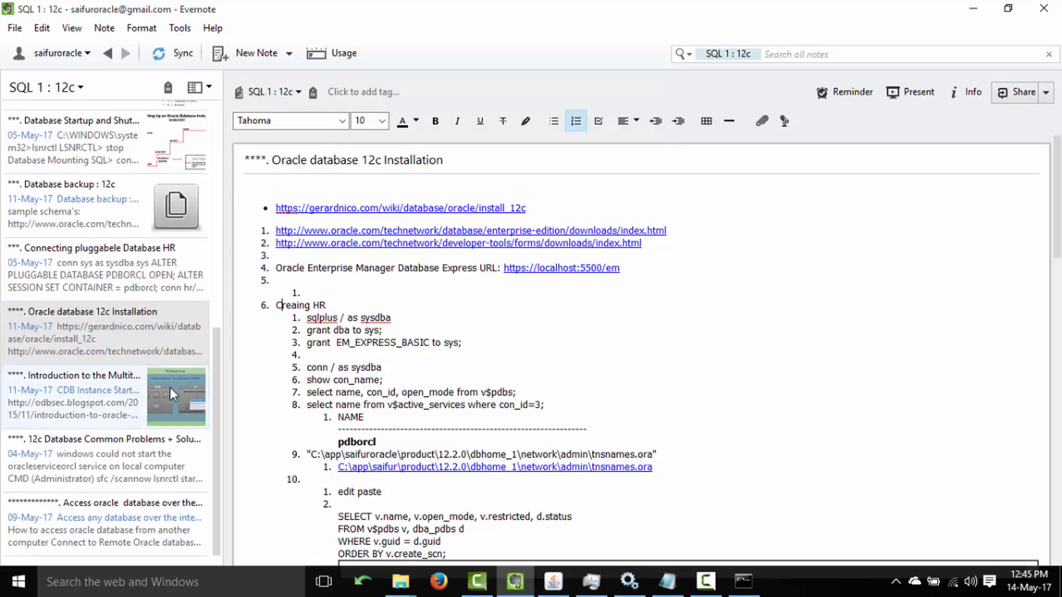
{"action": "left_click", "coordinate": [169, 387]}
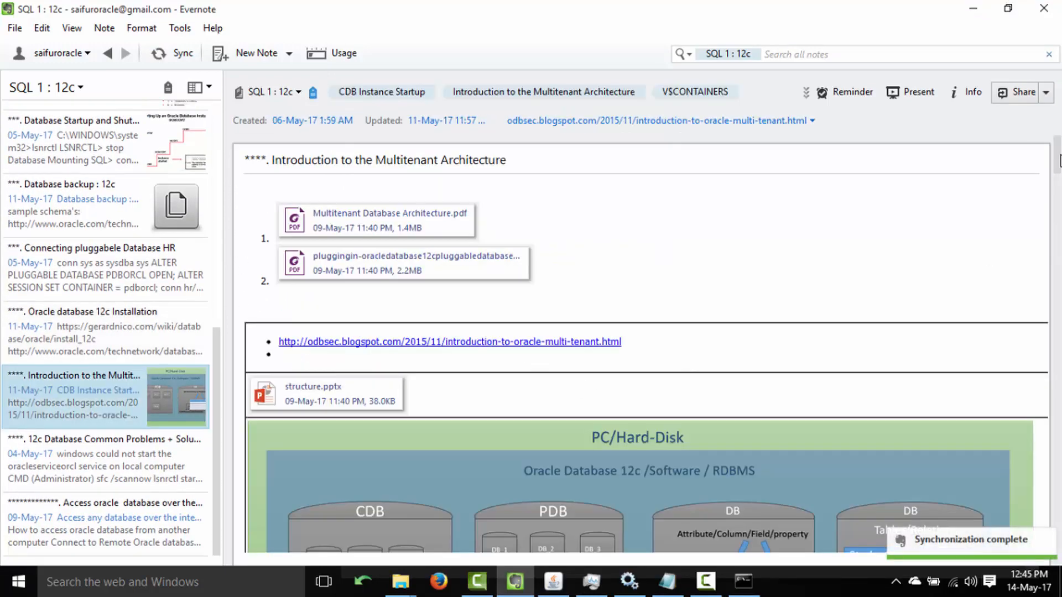
{"action": "scroll", "coordinate": [1057, 180], "scroll_direction": "down", "scroll_amount": 3}
{"action": "scroll", "coordinate": [1057, 179], "scroll_direction": "down", "scroll_amount": 2}
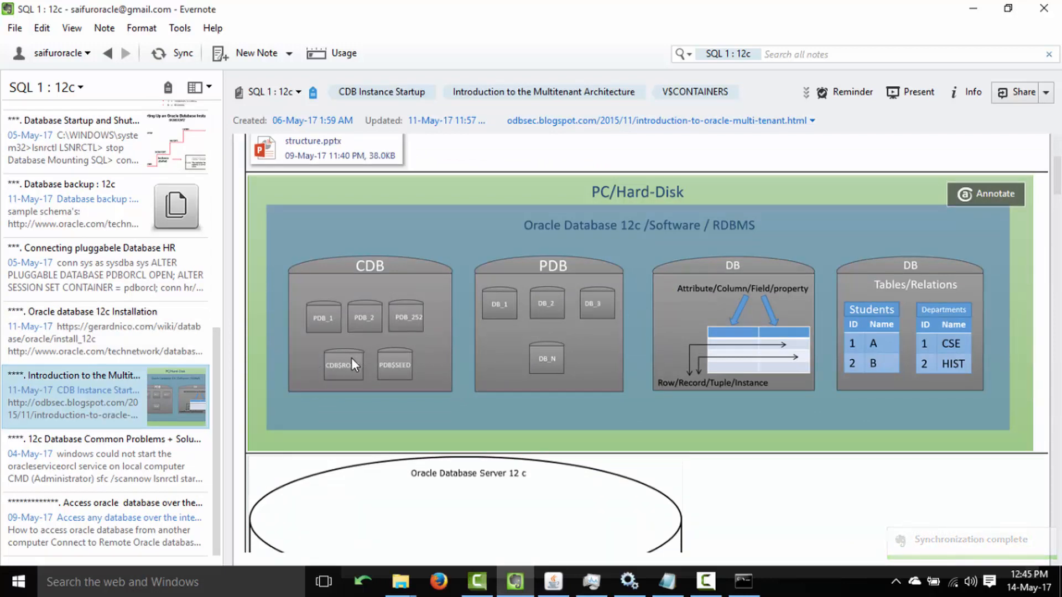
{"action": "left_click", "coordinate": [743, 588]}
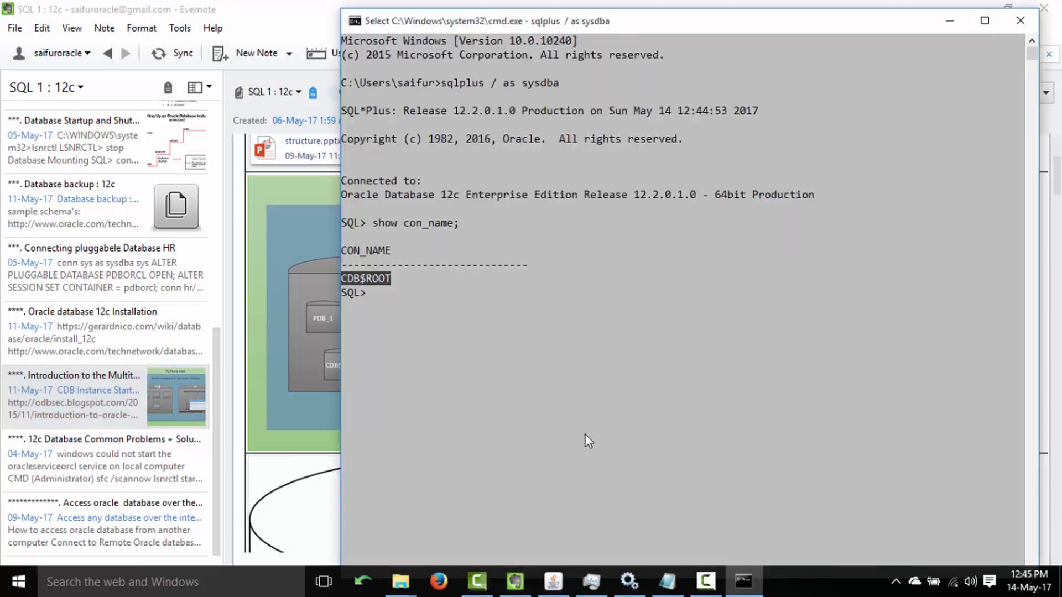
Run 'show user;' in SQL*Plus, correcting the 'useer' typo, to confirm the user is SYS.
{"action": "left_click", "coordinate": [470, 338]}
{"action": "type", "text": "sh"}
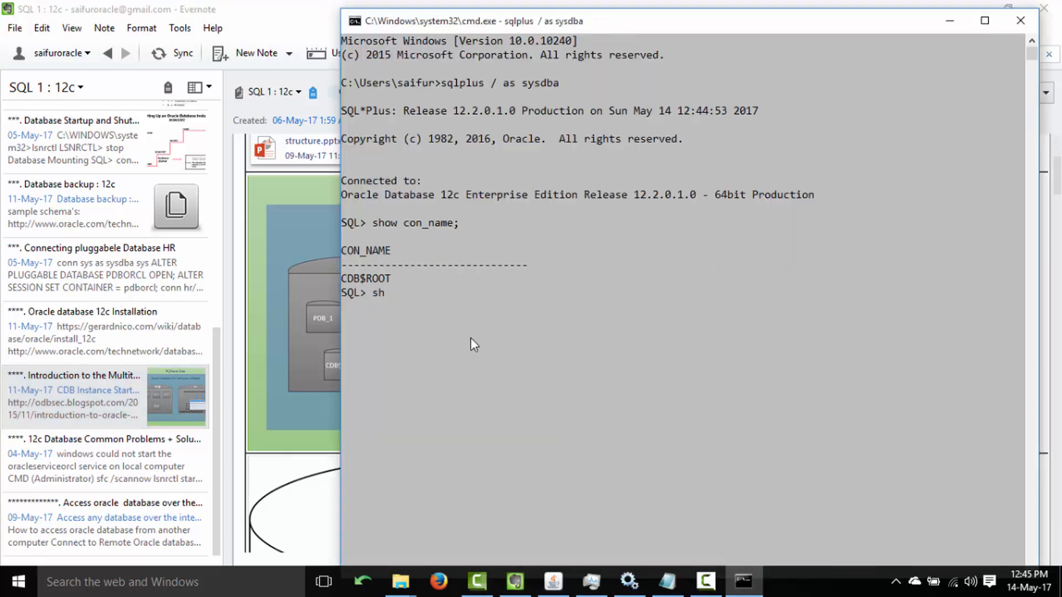
{"action": "type", "text": "ow useer;"}
{"action": "key", "text": "Return"}
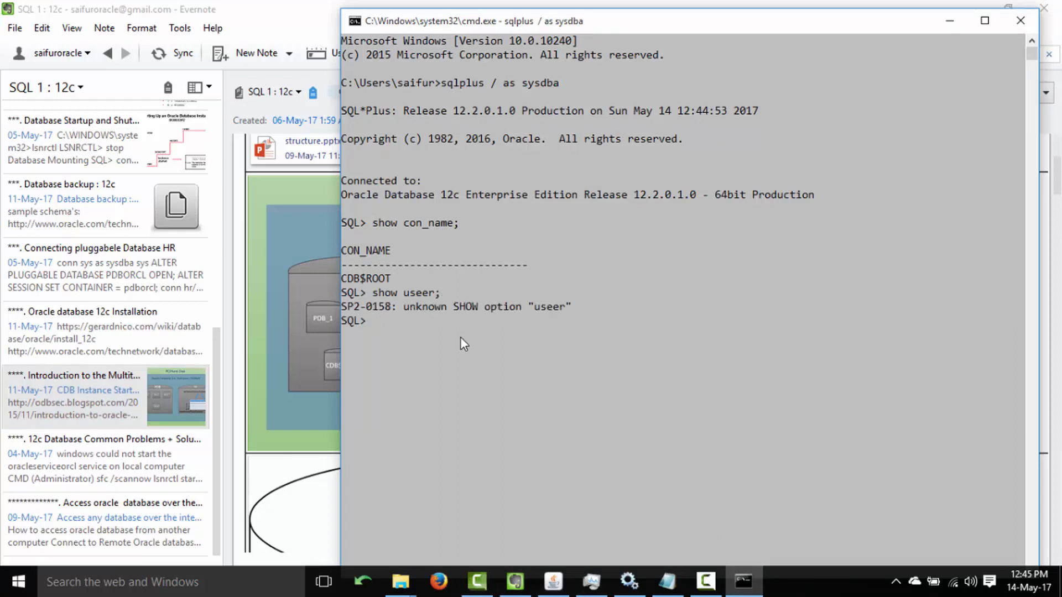
{"action": "key", "text": "Up"}
{"action": "key", "text": "Left"}
{"action": "key", "text": "Left"}
{"action": "key", "text": "BackSpace"}
{"action": "key", "text": "Return"}
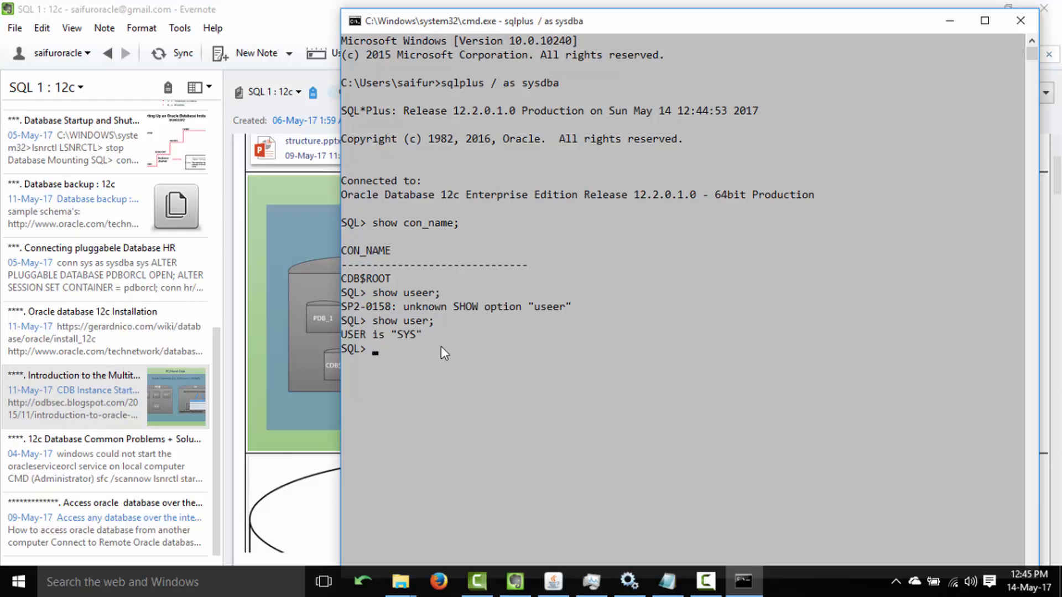
Begin an alter statement at the SQL prompt, then view Evernote's container types section.
{"action": "left_click", "coordinate": [294, 14]}
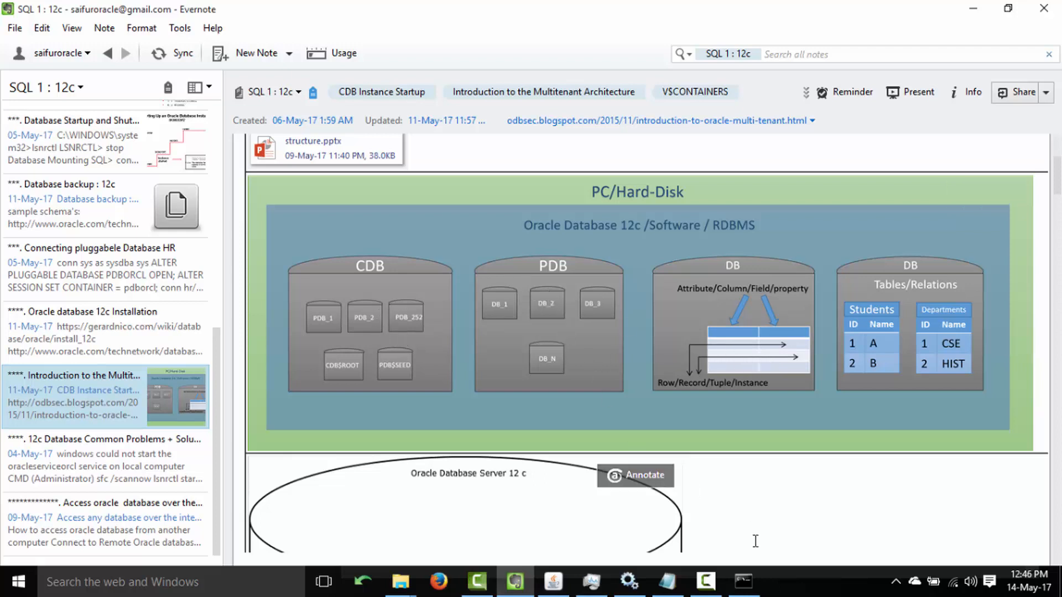
{"action": "mouse_move", "coordinate": [744, 580]}
{"action": "left_click", "coordinate": [705, 462]}
{"action": "type", "text": "alter"}
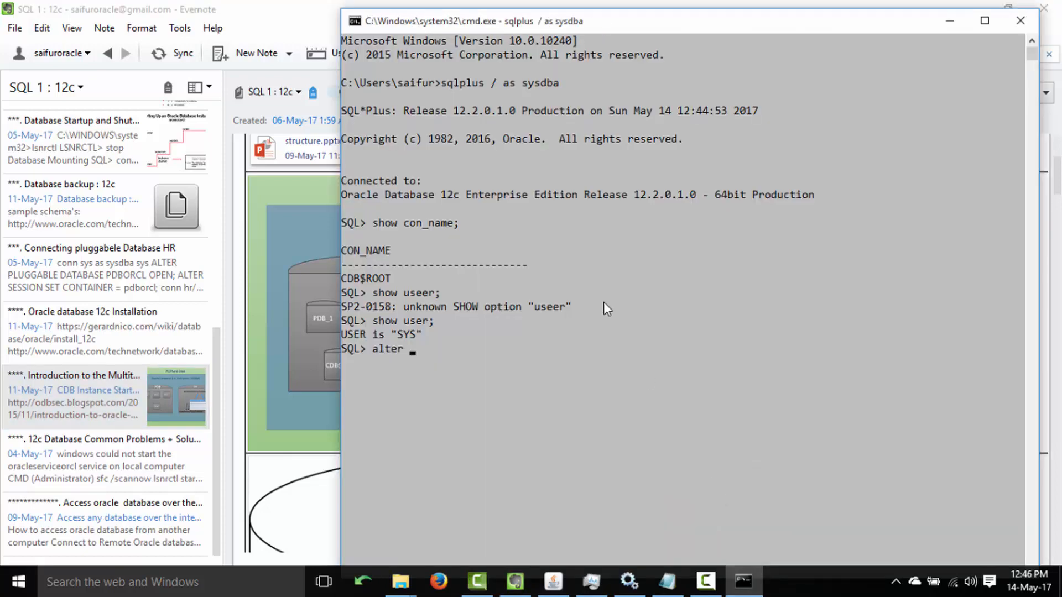
{"action": "left_click", "coordinate": [277, 15]}
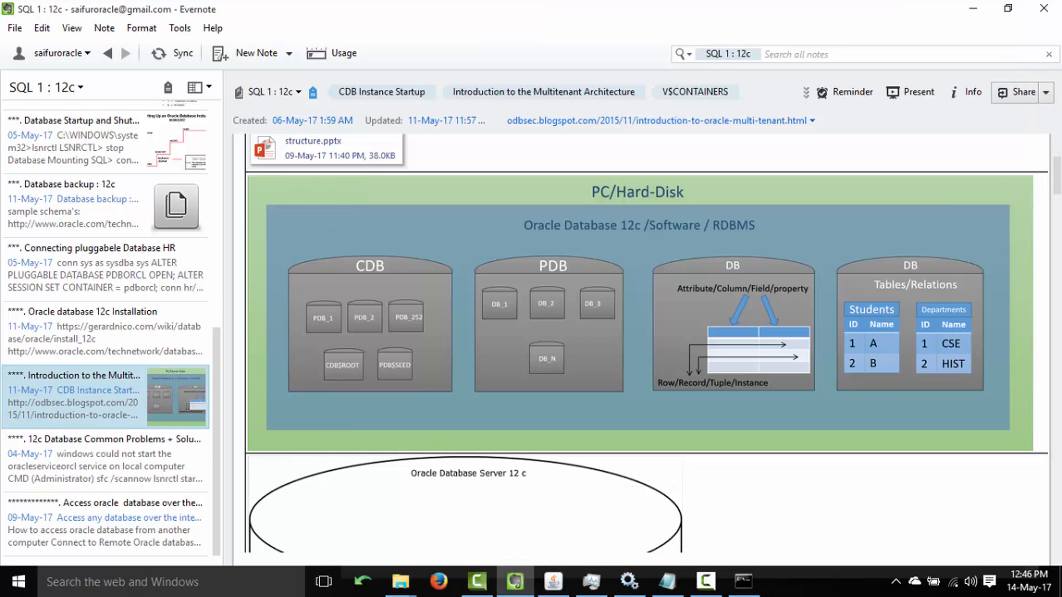
{"action": "scroll", "coordinate": [1056, 254], "scroll_direction": "down", "scroll_amount": 10}
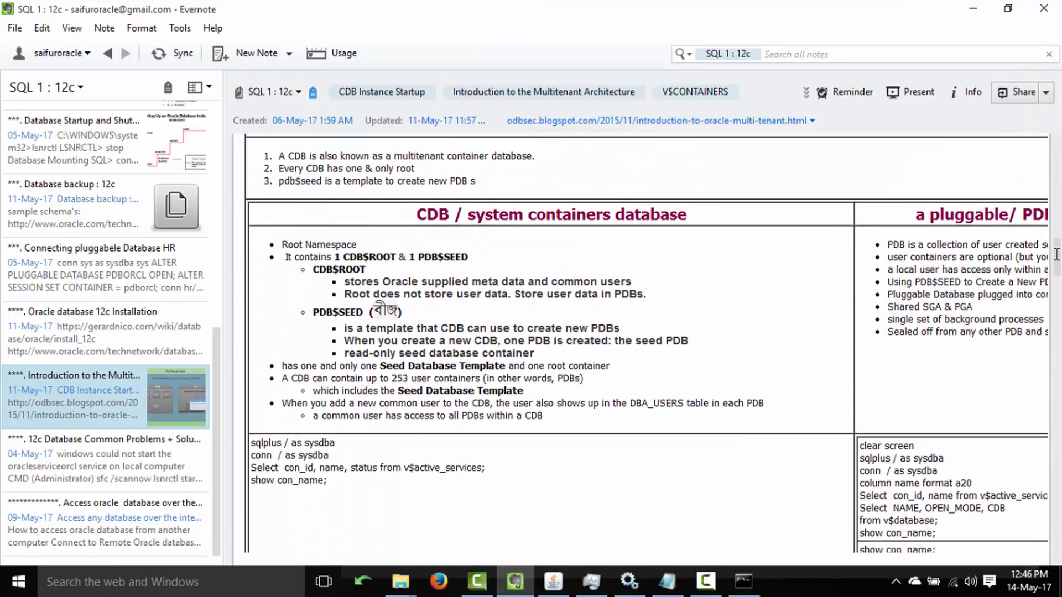
{"action": "scroll", "coordinate": [1056, 248], "scroll_direction": "up", "scroll_amount": 5}
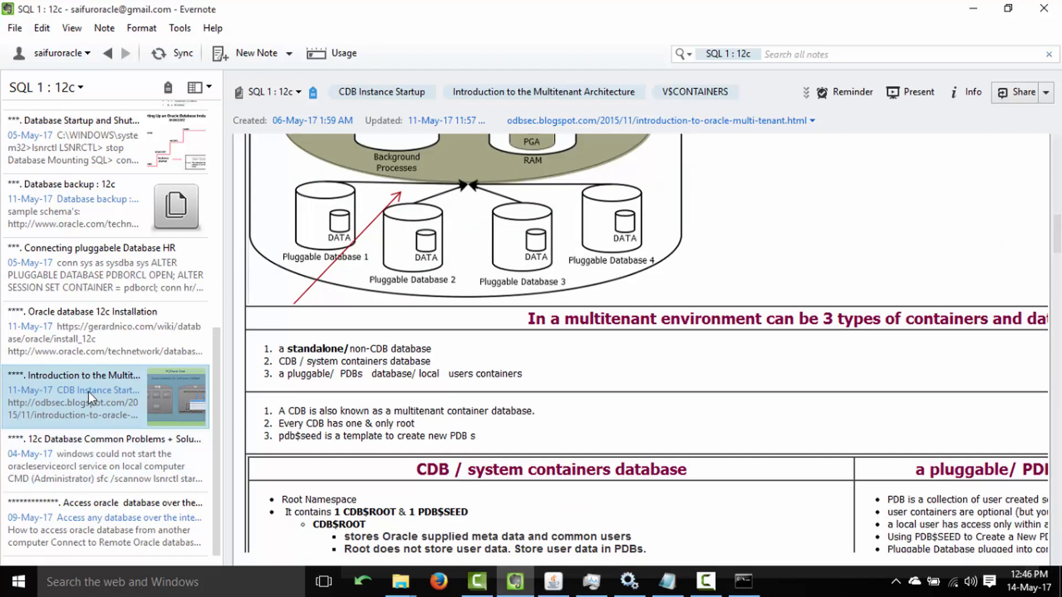
Open the installation note and select the 'ALTER PLUGGABLE DATABASE PDBORCL OPEN READ WRITE' line.
{"action": "left_click", "coordinate": [105, 349]}
{"action": "left_click_drag", "start_coordinate": [1058, 167], "coordinate": [1060, 203]}
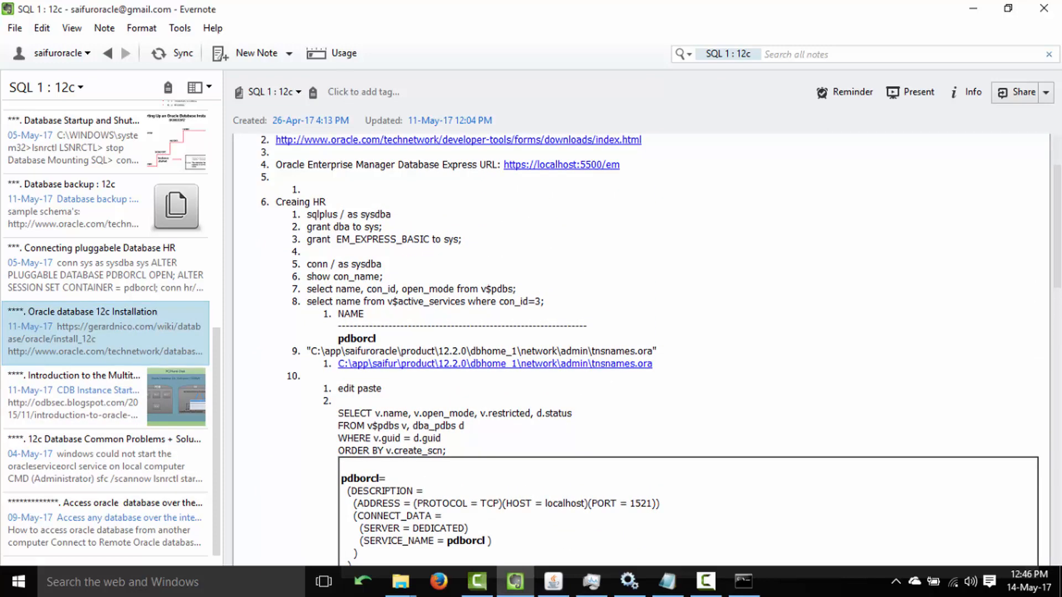
{"action": "left_click_drag", "start_coordinate": [1061, 204], "coordinate": [1059, 292]}
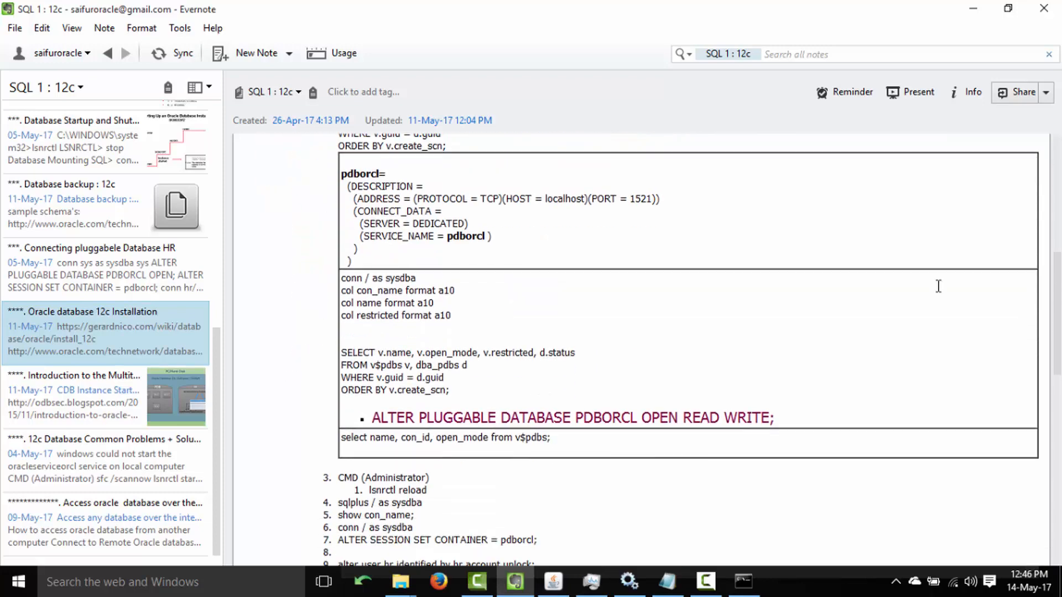
{"action": "left_click", "coordinate": [369, 418]}
{"action": "left_click_drag", "start_coordinate": [369, 419], "coordinate": [805, 416]}
Run the copied ALTER PLUGGABLE DATABASE statement in SQL*Plus; PDBORCL is reported already open.
{"action": "key", "text": "ctrl+c"}
{"action": "left_click", "coordinate": [743, 581]}
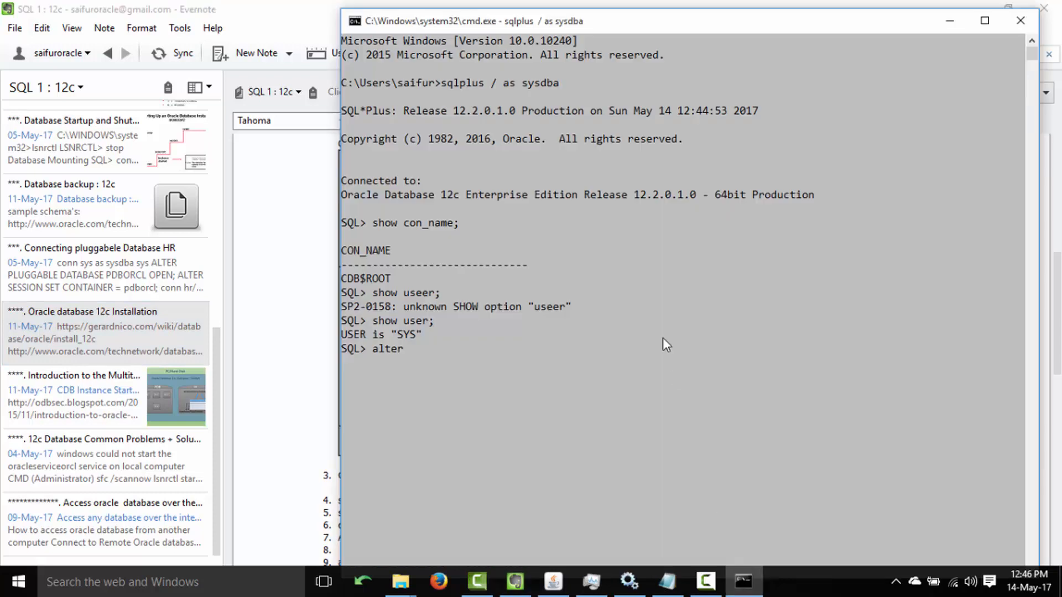
{"action": "right_click", "coordinate": [663, 341]}
{"action": "key", "text": "Return"}
{"action": "right_click", "coordinate": [663, 337]}
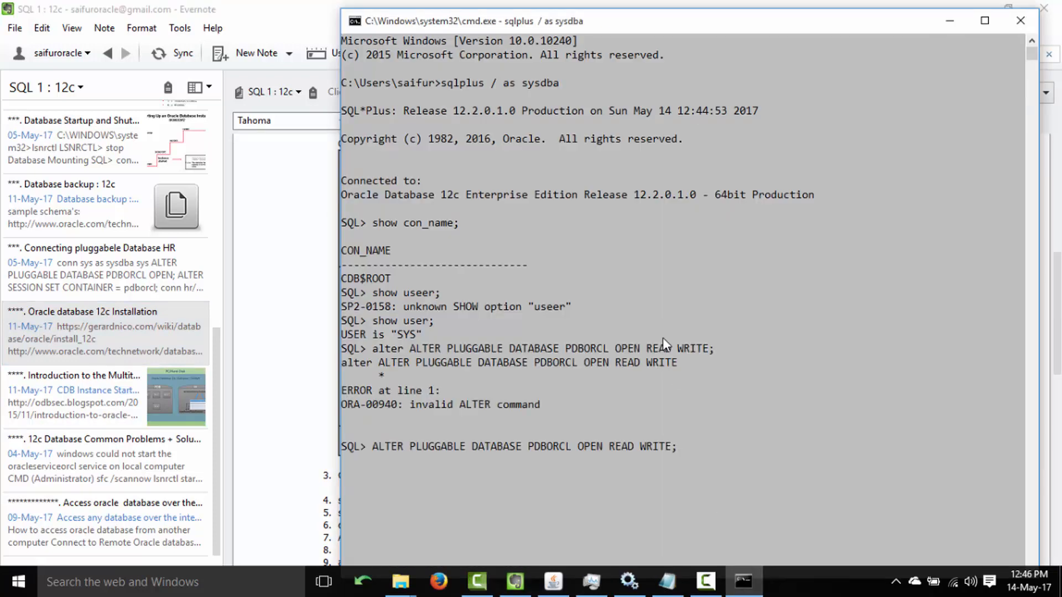
{"action": "key", "text": "Return"}
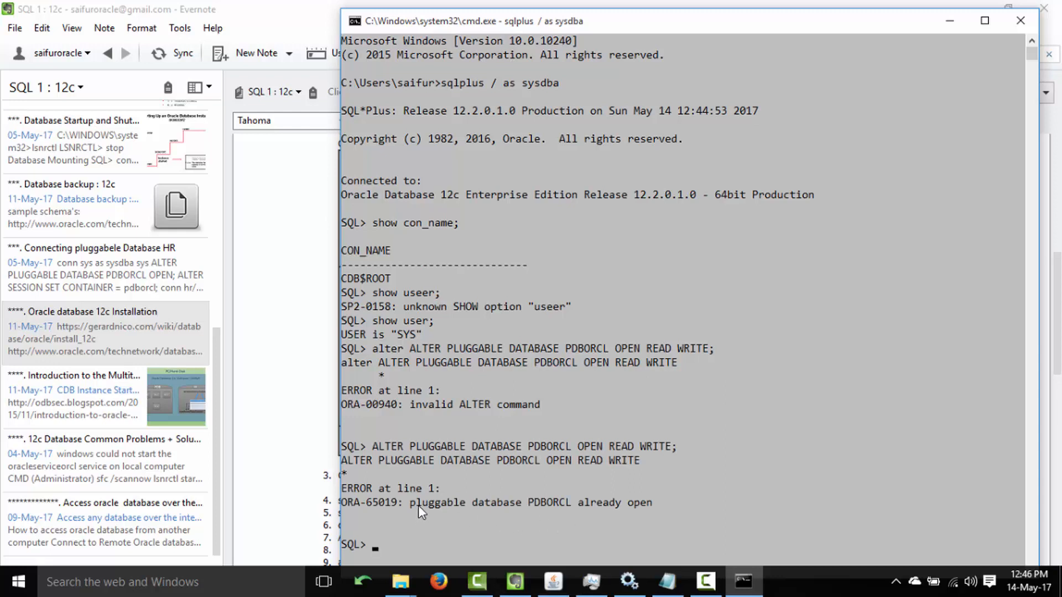
{"action": "left_click_drag", "start_coordinate": [418, 506], "coordinate": [658, 513]}
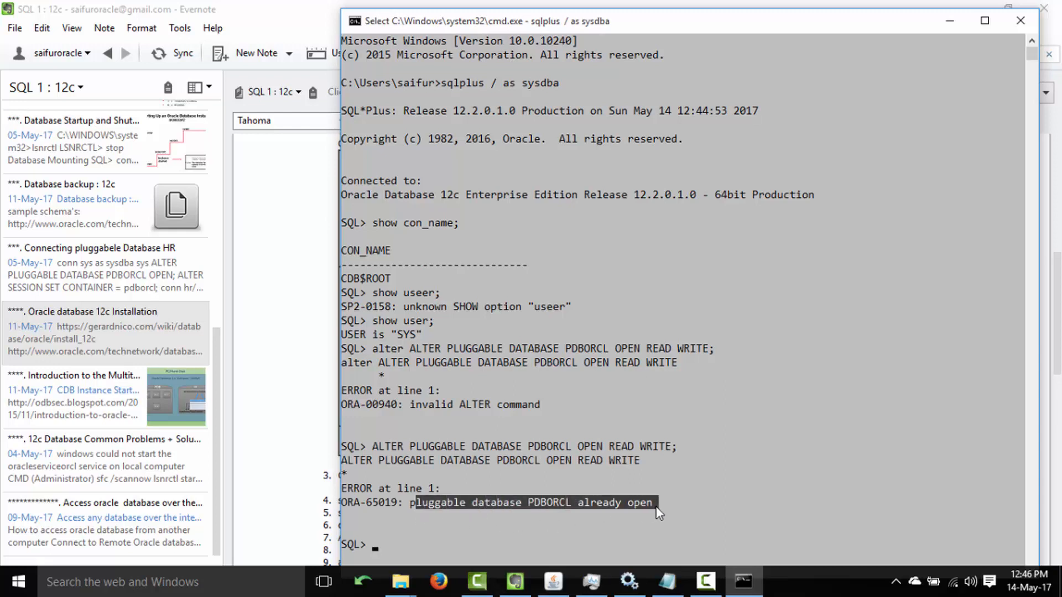
{"action": "left_click", "coordinate": [623, 489]}
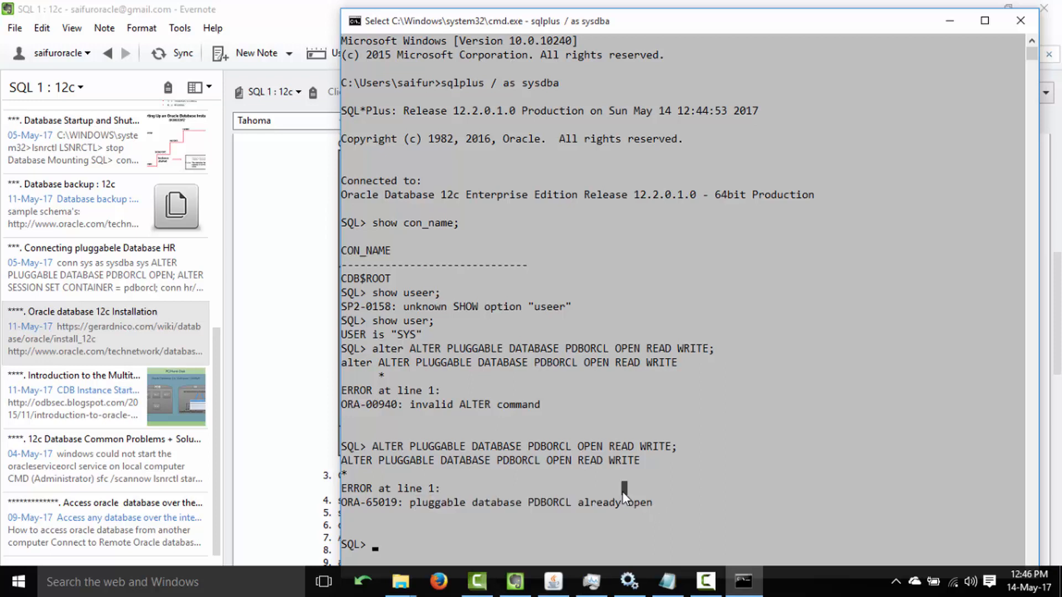
{"action": "type", "text": "conn hr/"}
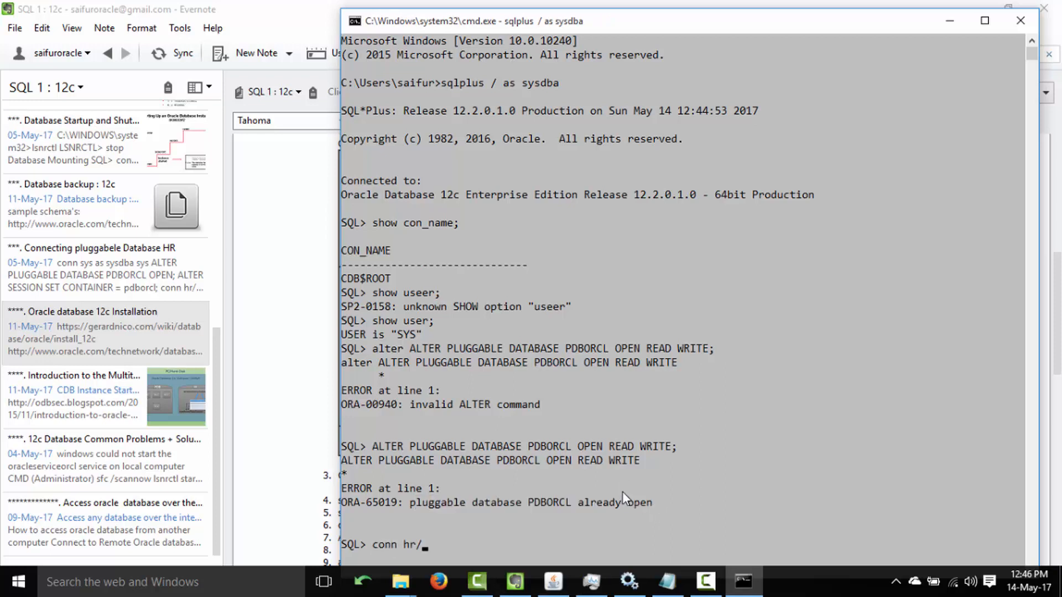
{"action": "type", "text": "hr@pdborcl"}
{"action": "key", "text": "Return"}
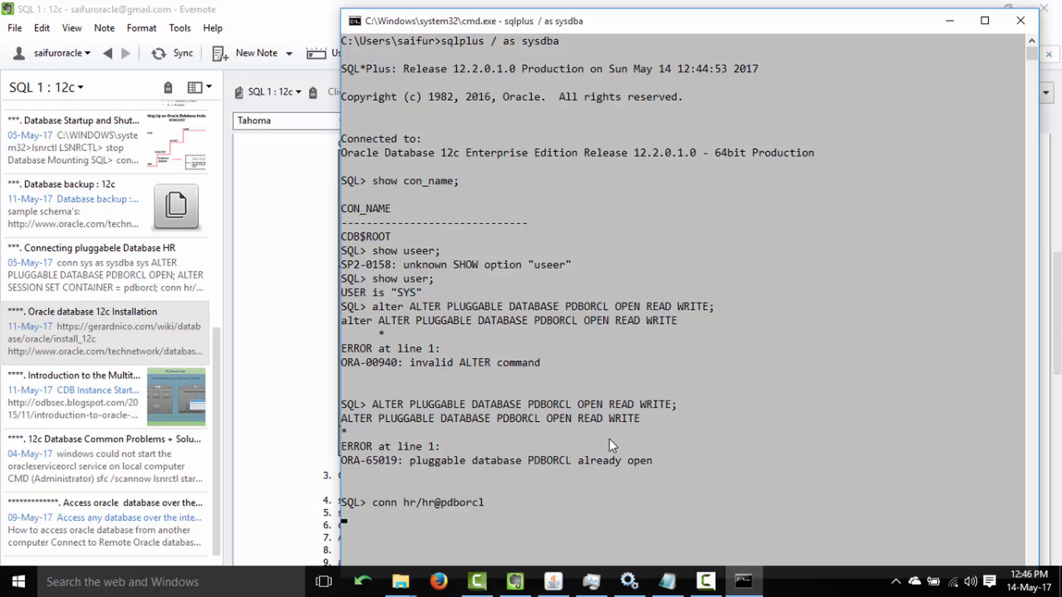
{"action": "type", "text": ";"}
{"action": "key", "text": "Return"}
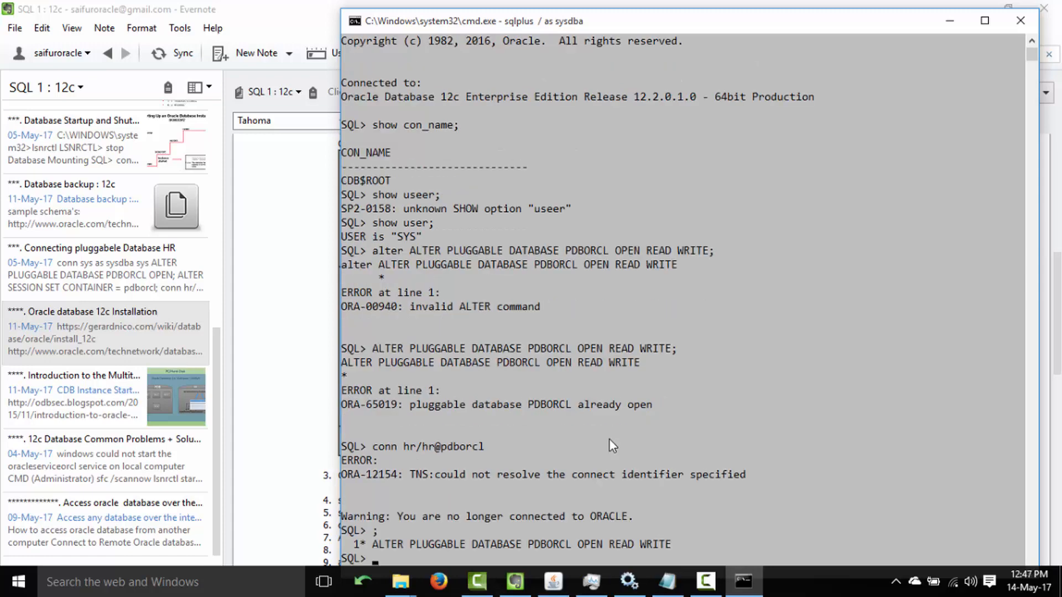
{"action": "scroll", "coordinate": [606, 434], "scroll_direction": "up", "scroll_amount": 2}
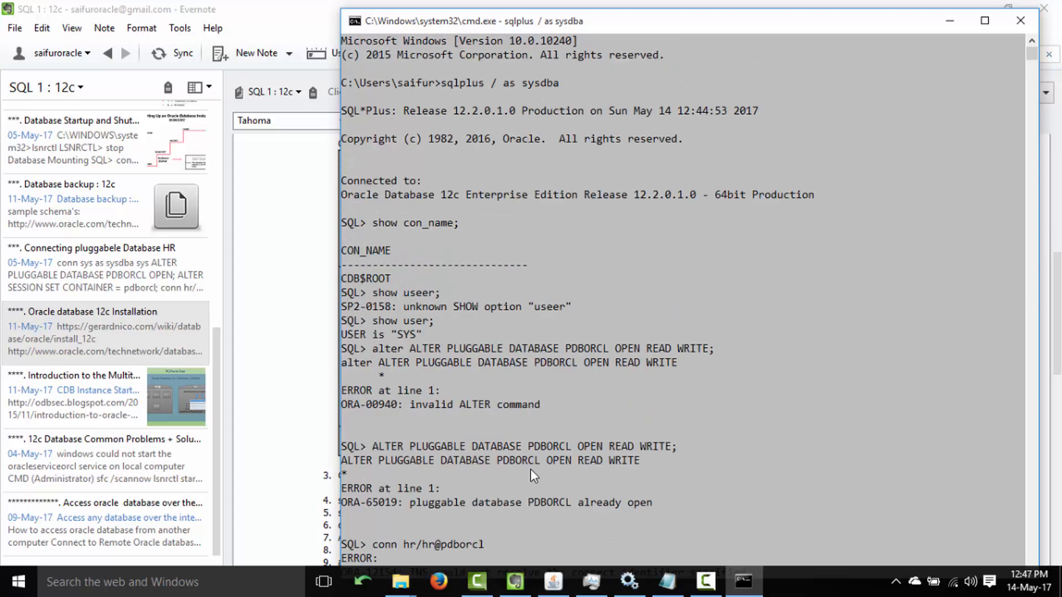
{"action": "scroll", "coordinate": [529, 469], "scroll_direction": "down", "scroll_amount": 3}
{"action": "left_click_drag", "start_coordinate": [374, 423], "coordinate": [762, 447]}
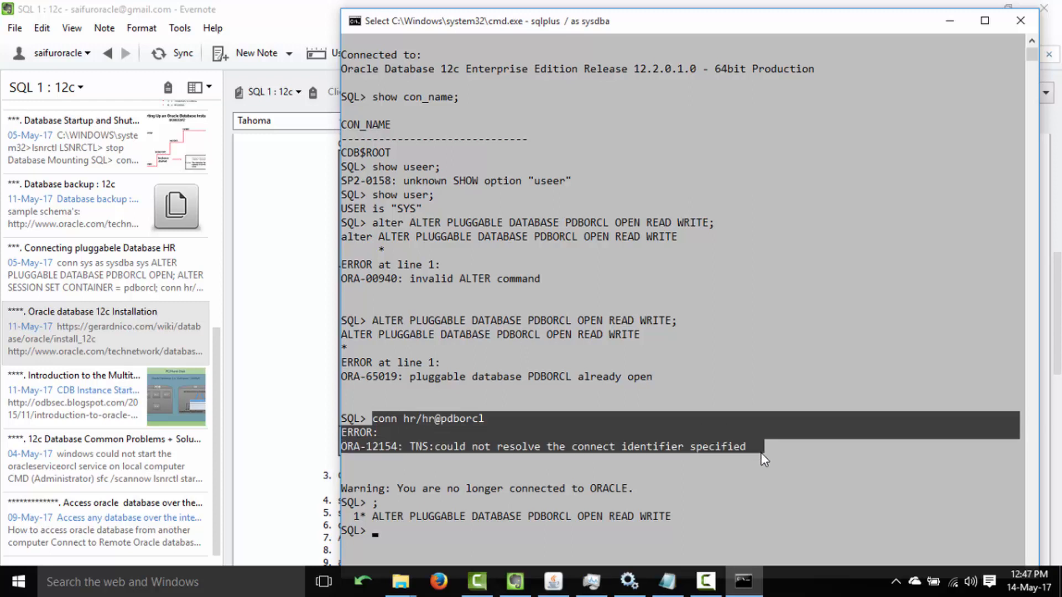
{"action": "left_click", "coordinate": [748, 474]}
{"action": "left_click_drag", "start_coordinate": [436, 449], "coordinate": [750, 445]}
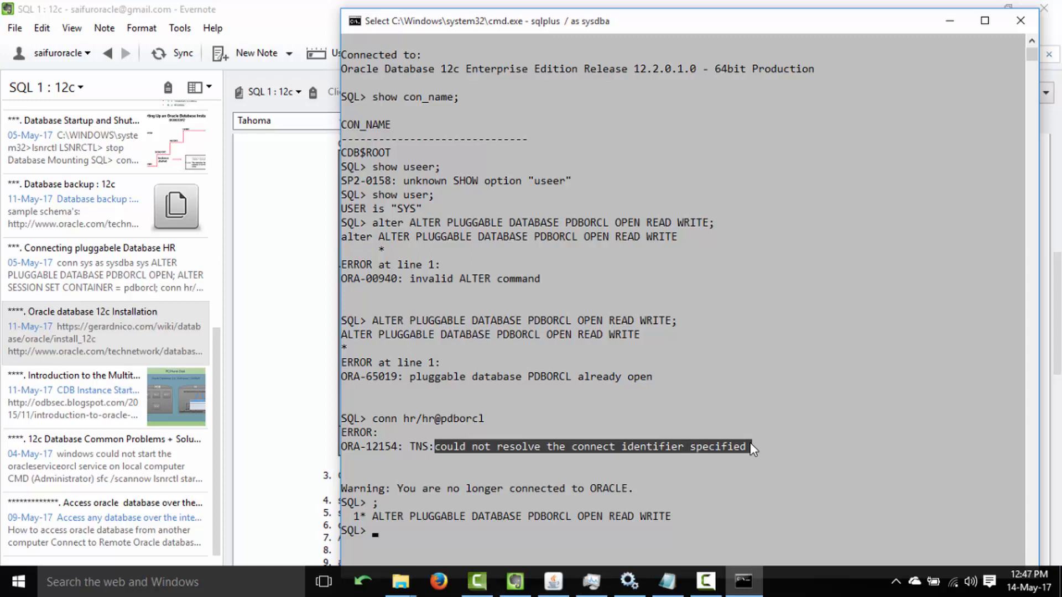
{"action": "left_click", "coordinate": [568, 477]}
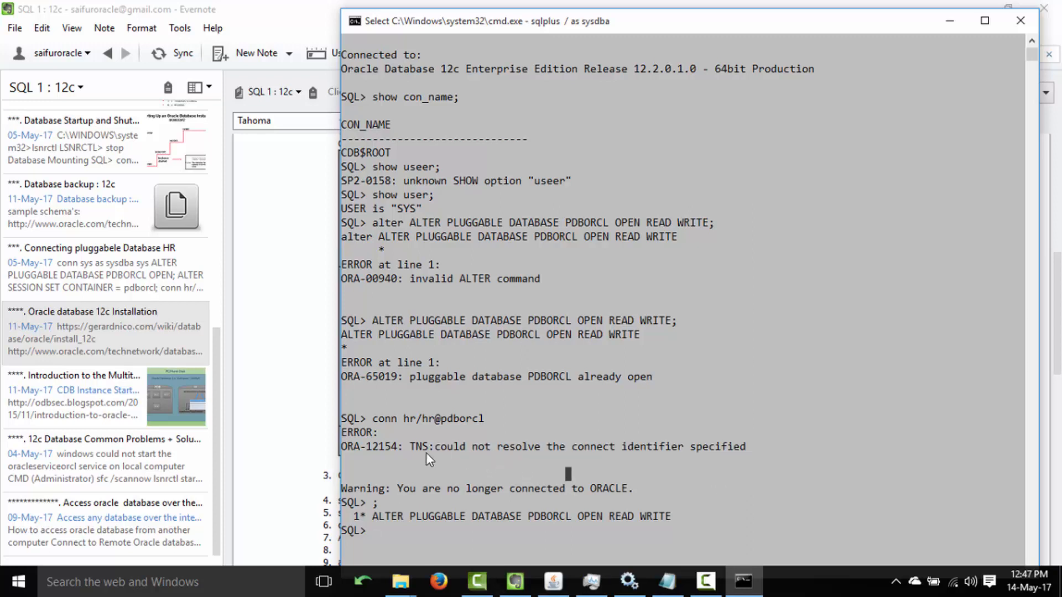
{"action": "left_click_drag", "start_coordinate": [437, 420], "coordinate": [481, 421]}
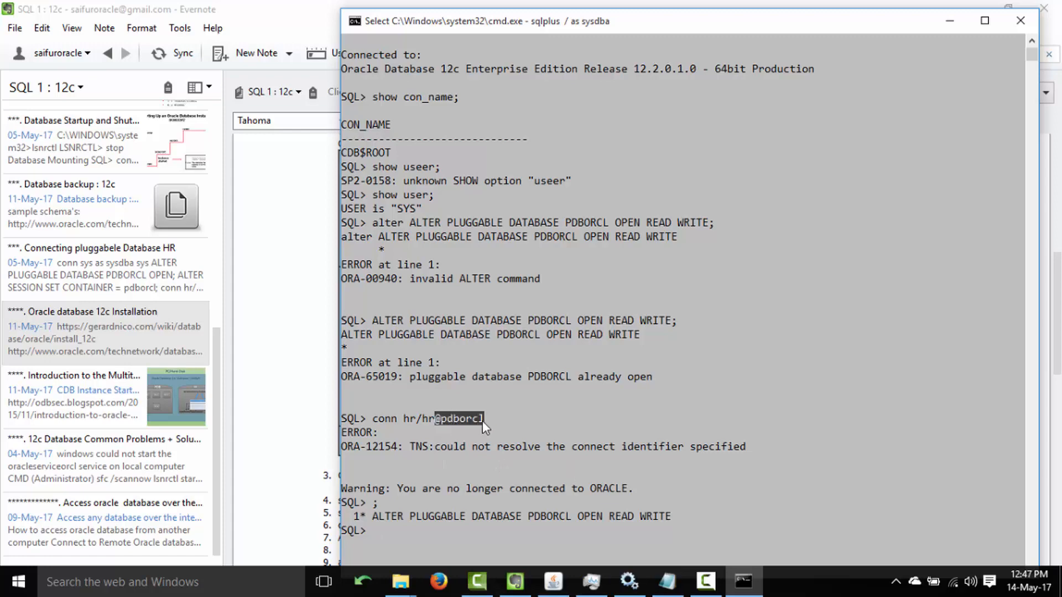
{"action": "left_click", "coordinate": [303, 384]}
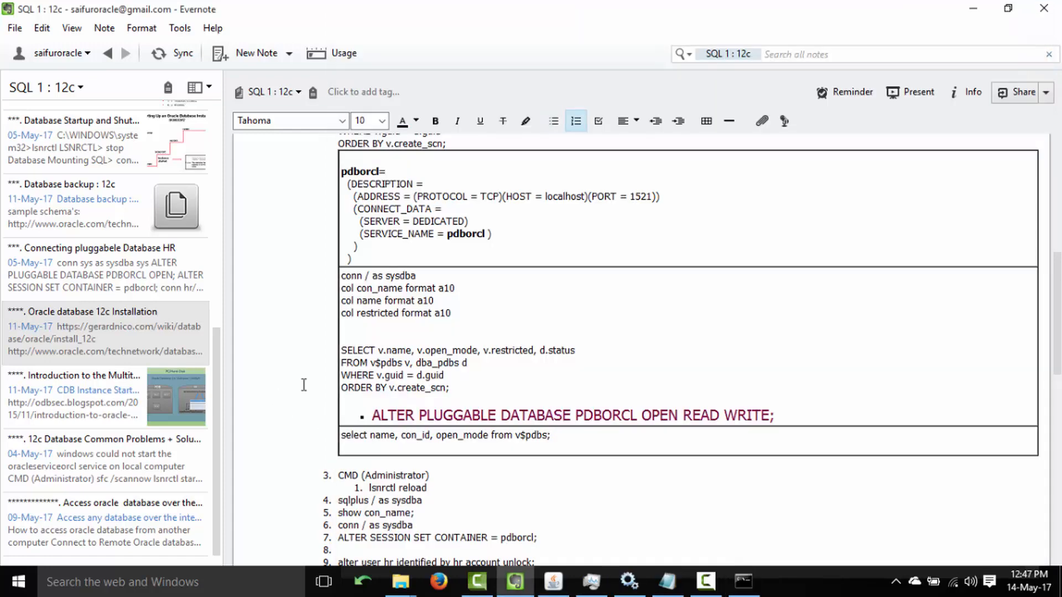
Find the pdborcl tnsnames entry in the note and open tnsnames.ora from its path link.
{"action": "scroll", "coordinate": [1057, 298], "scroll_direction": "up", "scroll_amount": 1}
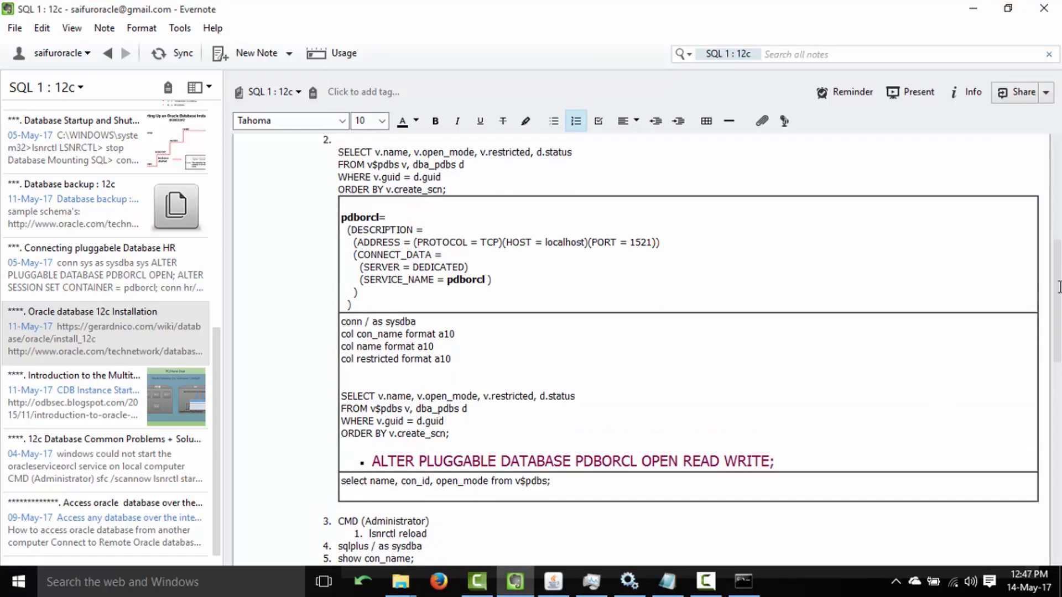
{"action": "scroll", "coordinate": [1057, 285], "scroll_direction": "up", "scroll_amount": 3}
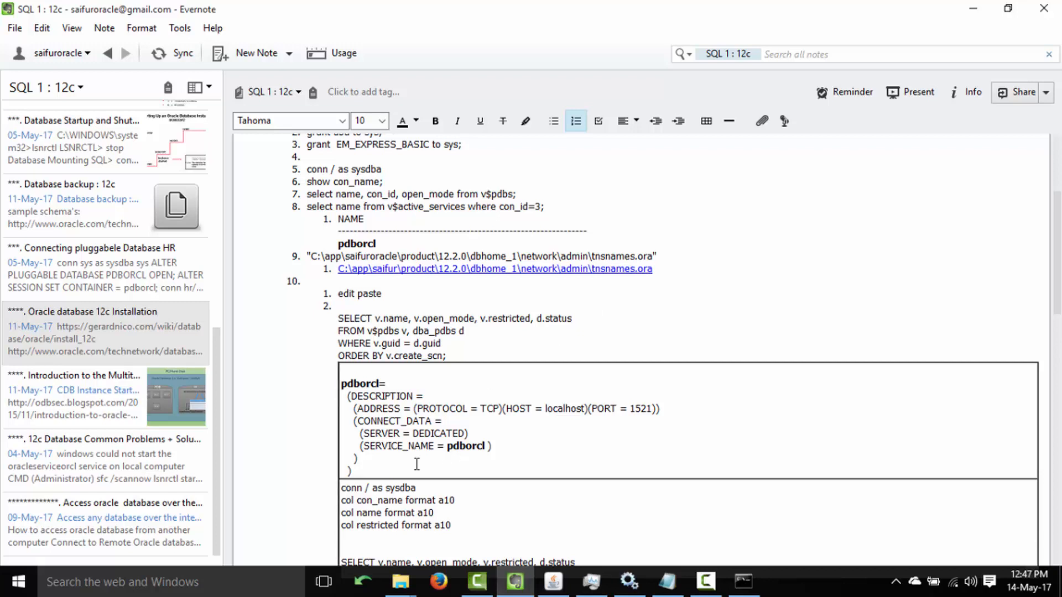
{"action": "left_click_drag", "start_coordinate": [352, 471], "coordinate": [341, 383]}
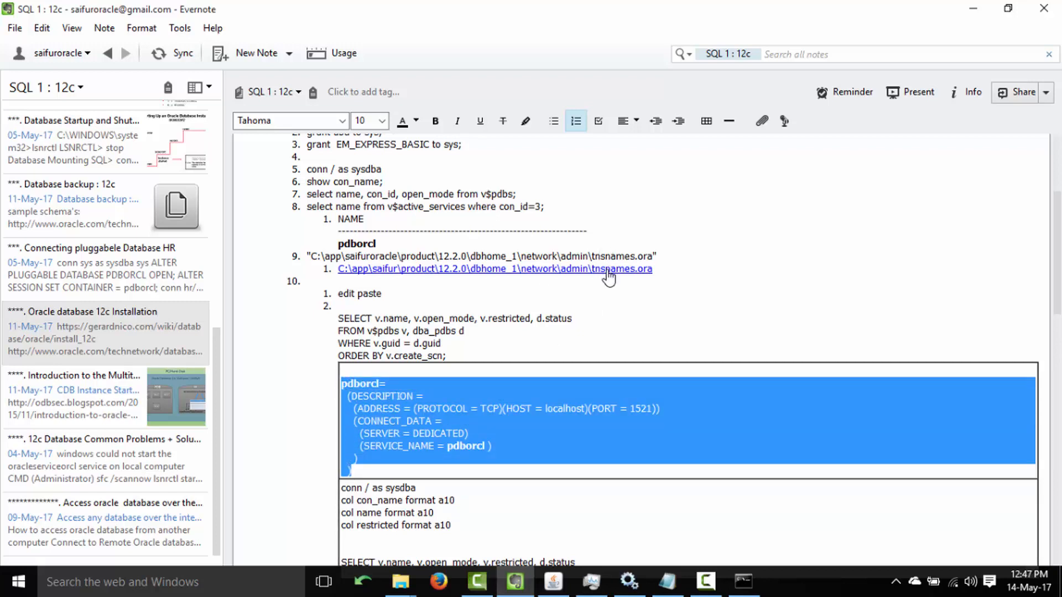
{"action": "left_click", "coordinate": [451, 270]}
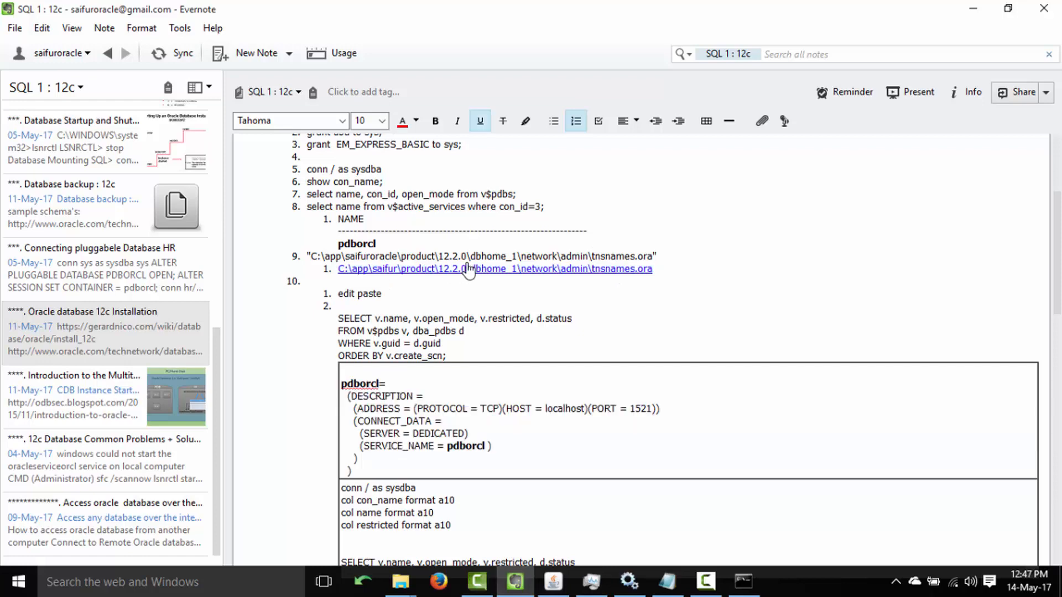
{"action": "left_click", "coordinate": [468, 271]}
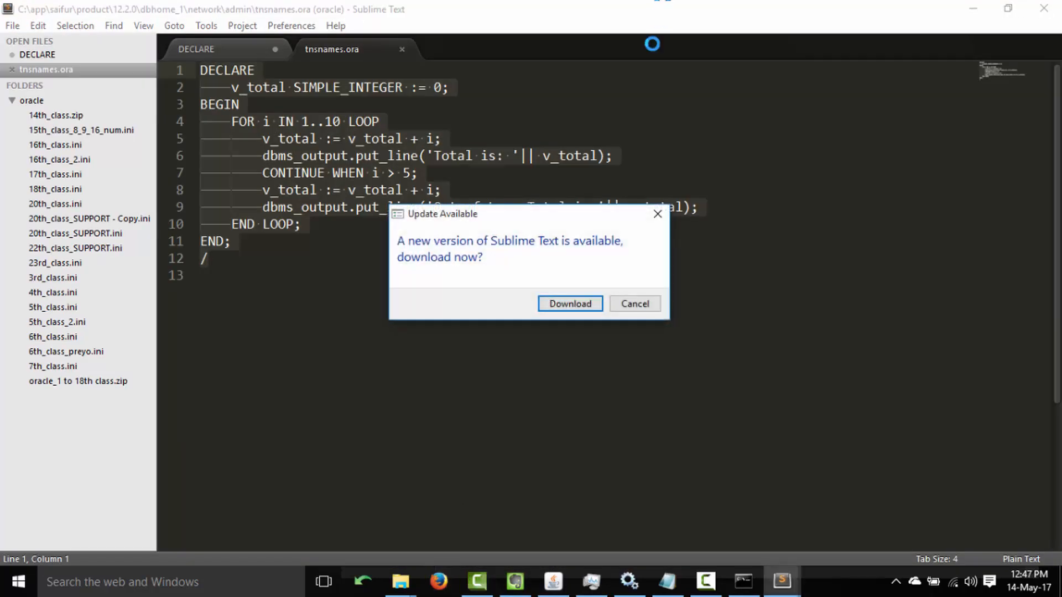
Dismiss Sublime's update notice and open the folder containing tnsnames.ora.
{"action": "left_click", "coordinate": [643, 303]}
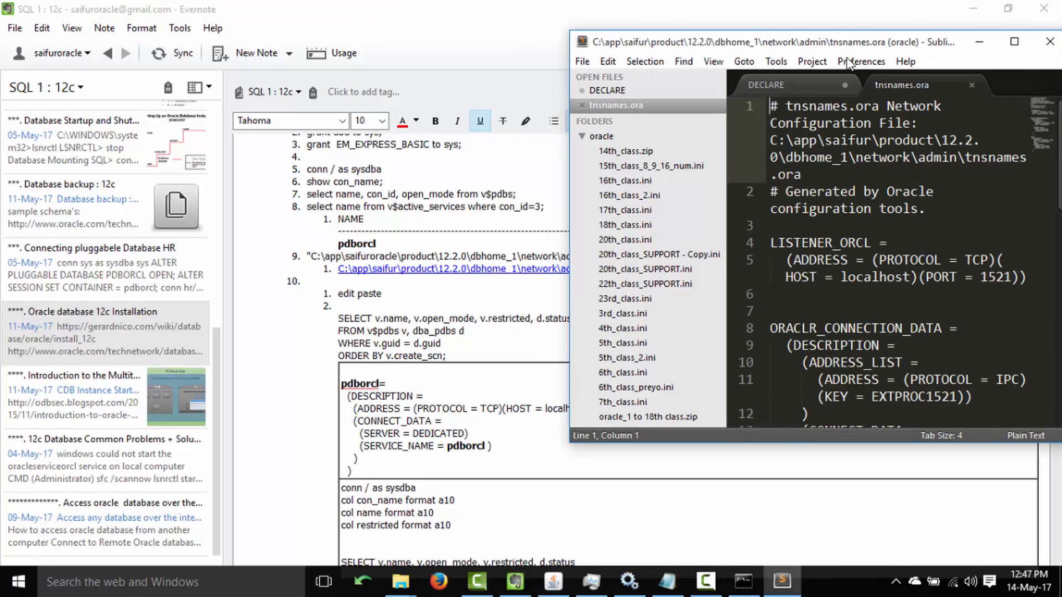
{"action": "double_click", "coordinate": [779, 8]}
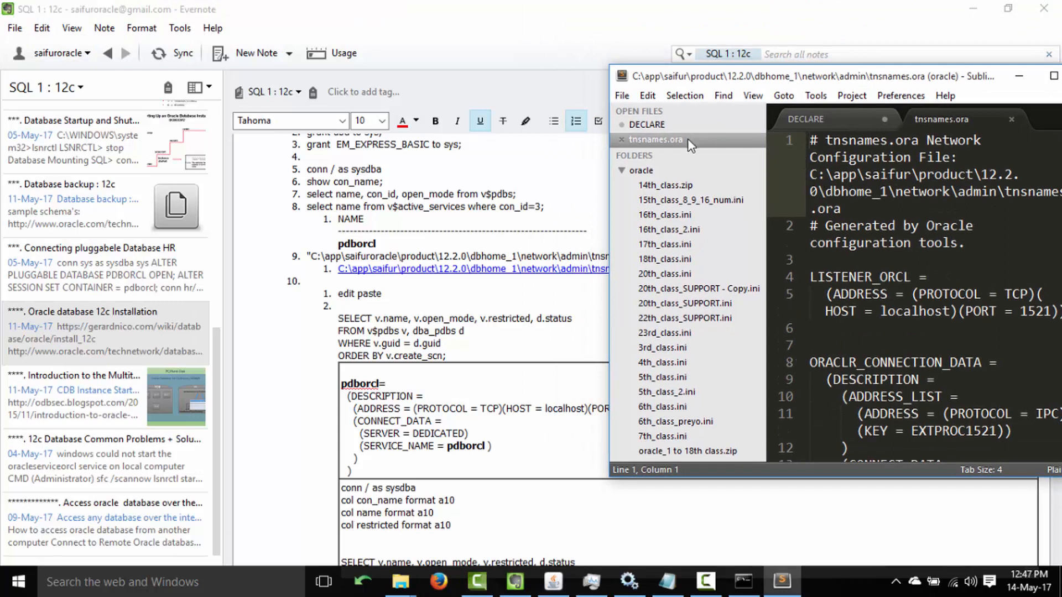
{"action": "right_click", "coordinate": [861, 178]}
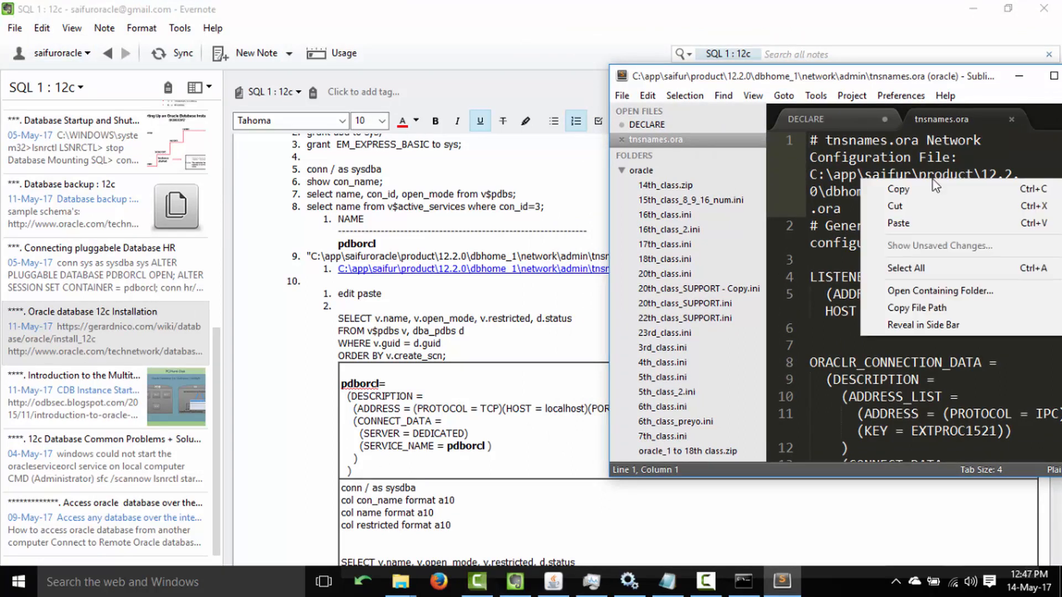
{"action": "left_click", "coordinate": [928, 290]}
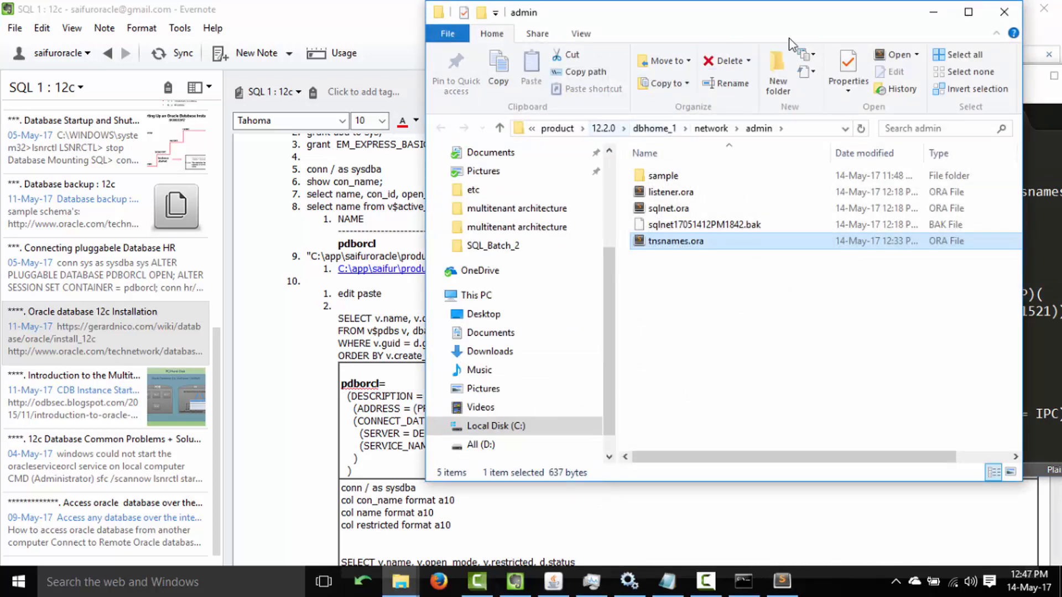
Browse to C: and back to dbhome_1 network\admin, then open tnsnames.ora in Sublime Text.
{"action": "left_click", "coordinate": [967, 12]}
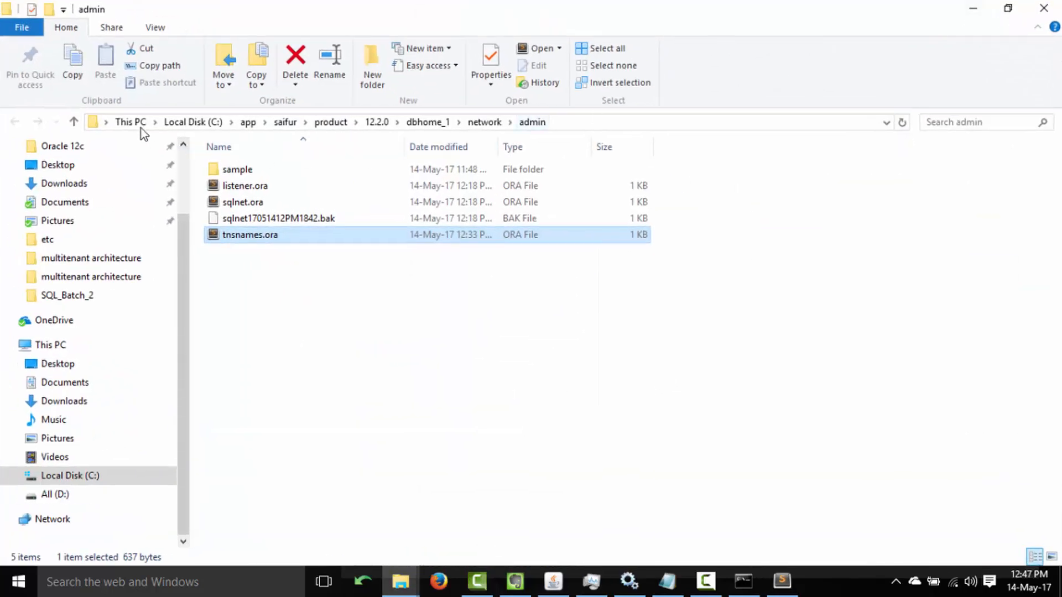
{"action": "left_click", "coordinate": [182, 122]}
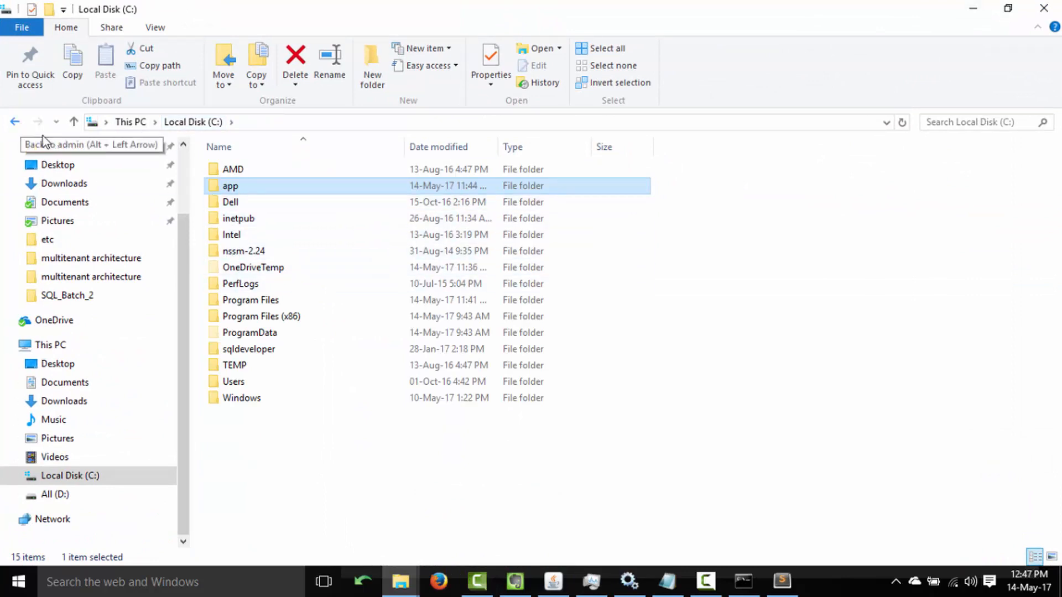
{"action": "left_click", "coordinate": [15, 122]}
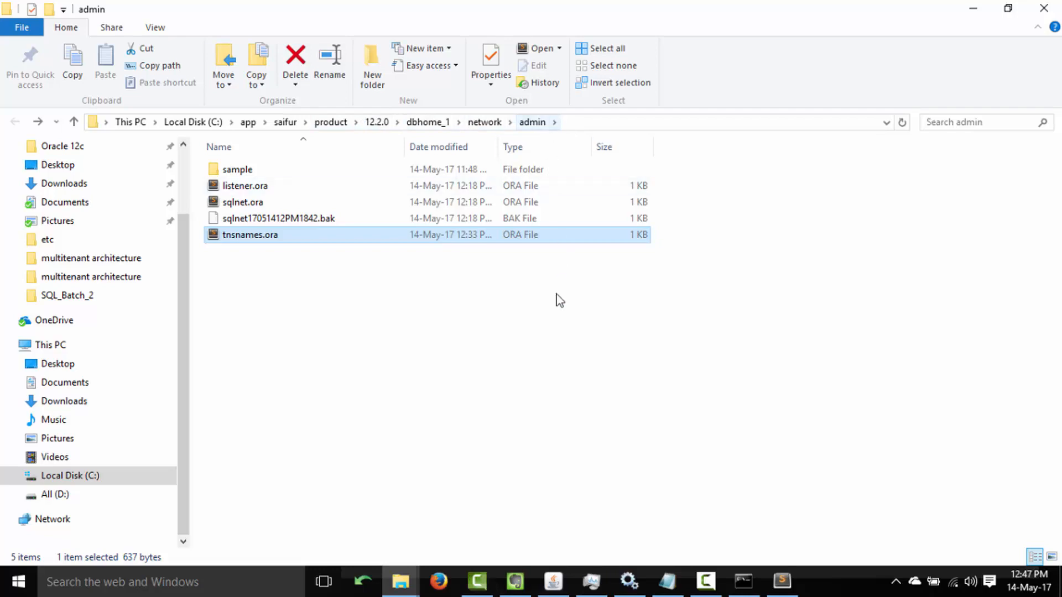
{"action": "double_click", "coordinate": [259, 235]}
{"action": "left_click_drag", "start_coordinate": [919, 82], "coordinate": [618, 85]}
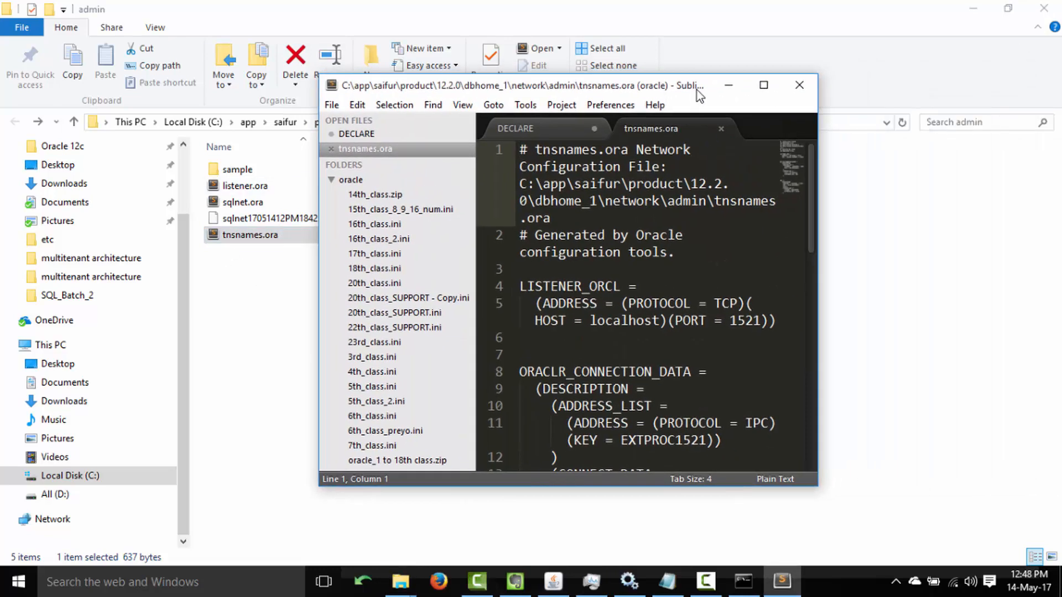
Duplicate the ORCL entry (lines 19–26) below itself in tnsnames.ora.
{"action": "double_click", "coordinate": [618, 85]}
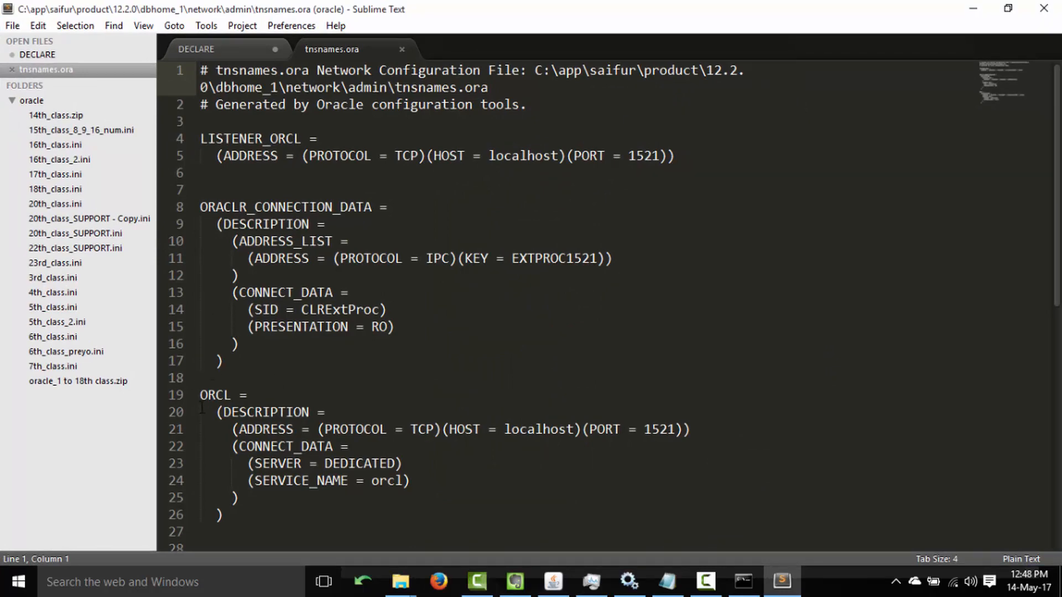
{"action": "left_click_drag", "start_coordinate": [200, 395], "coordinate": [231, 517]}
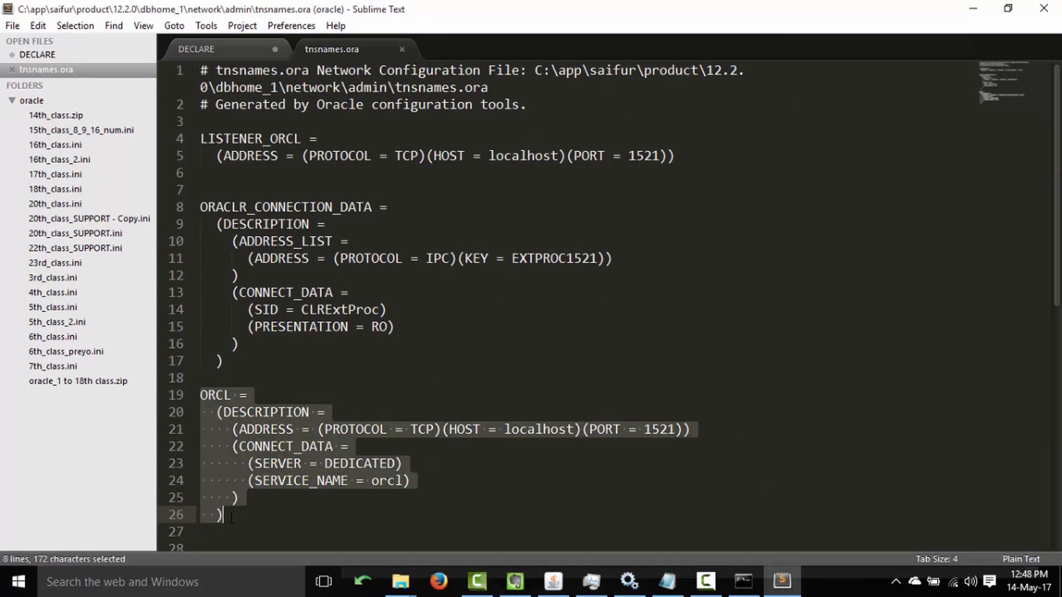
{"action": "key", "text": "ctrl+c"}
{"action": "left_click", "coordinate": [236, 512]}
{"action": "key", "text": "Return"}
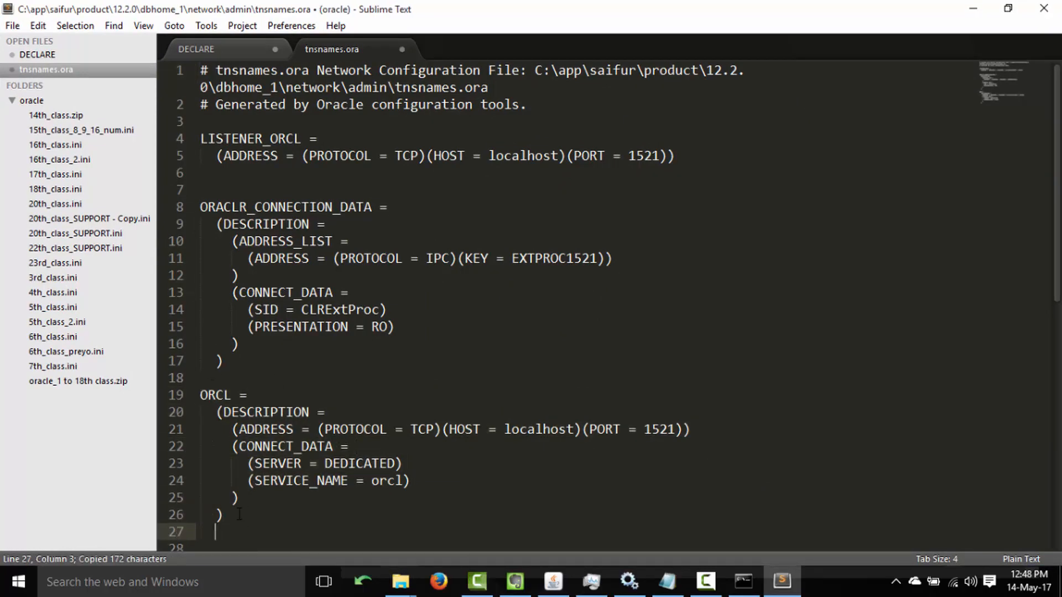
{"action": "key", "text": "Down"}
{"action": "key", "text": "ctrl+v"}
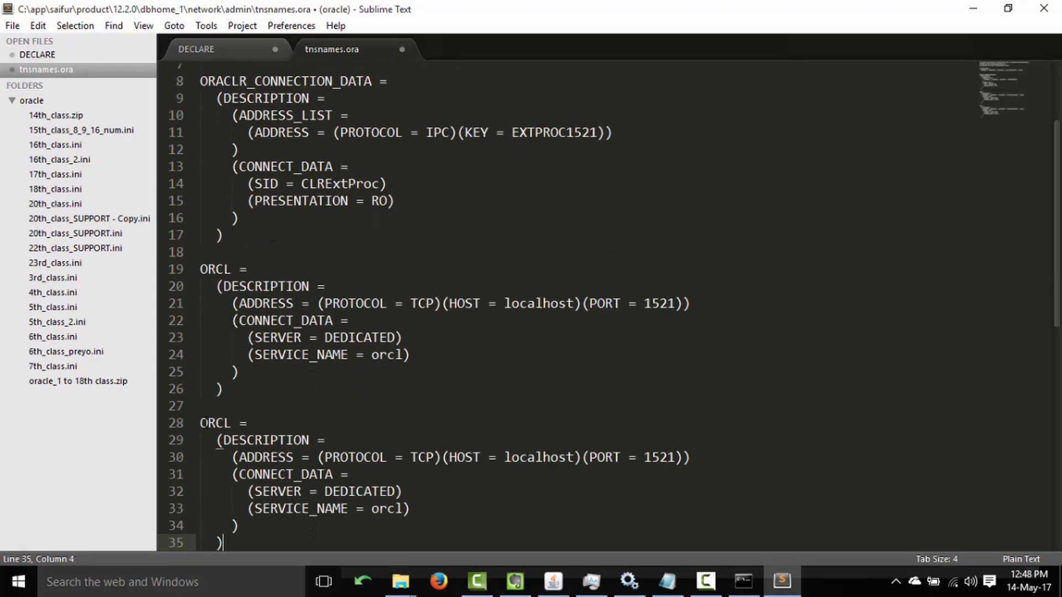
Rename the copy to PDBORCL with SERVICE_NAME pdborcl, save tnsnames.ora, and close Sublime Text.
{"action": "left_click", "coordinate": [201, 423]}
{"action": "type", "text": "PDB"}
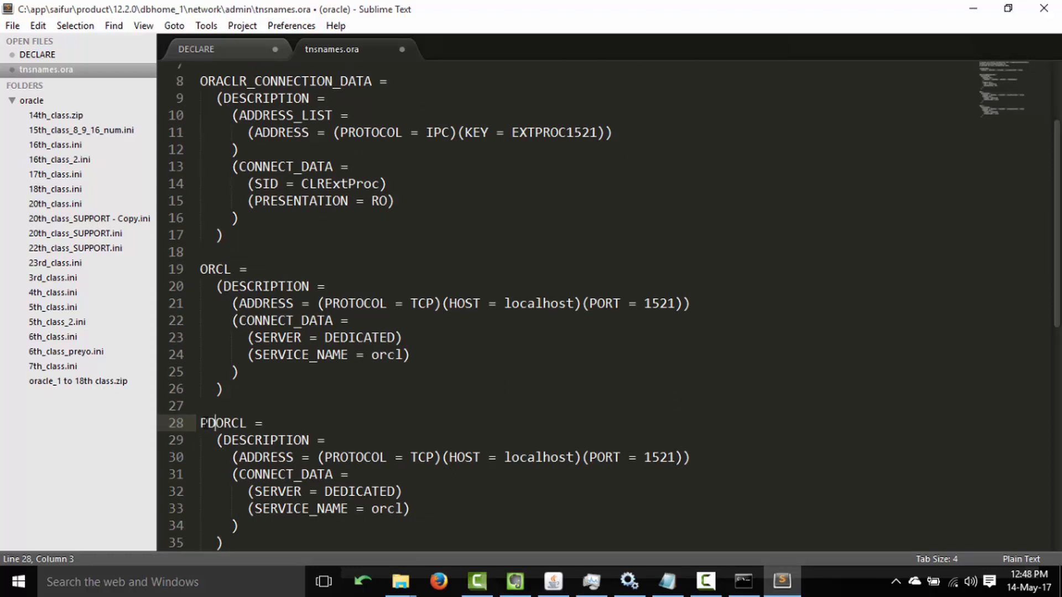
{"action": "left_click", "coordinate": [371, 508]}
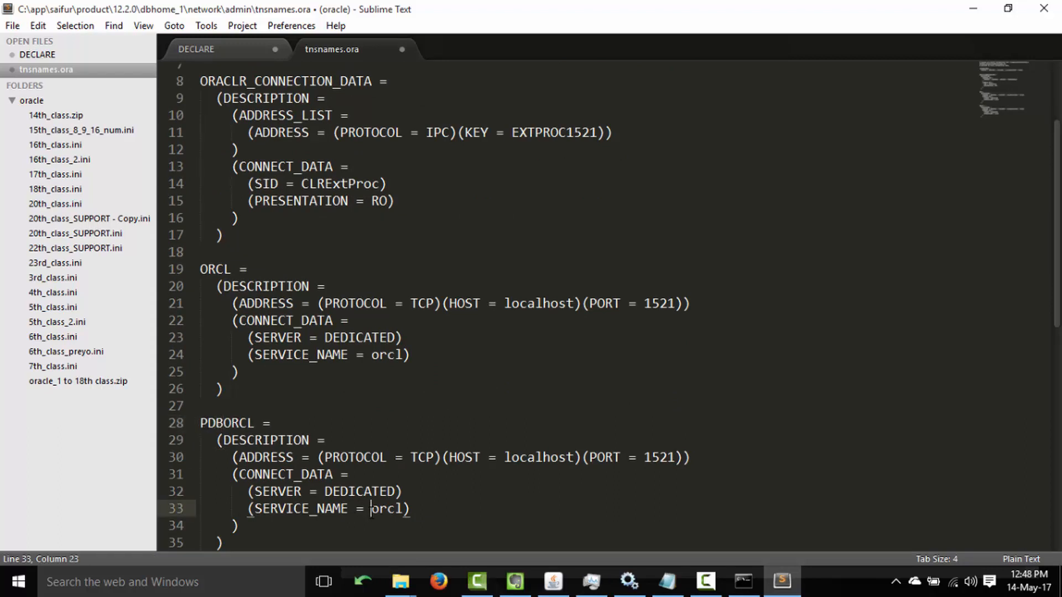
{"action": "type", "text": "pdb"}
{"action": "key", "text": "ctrl+s"}
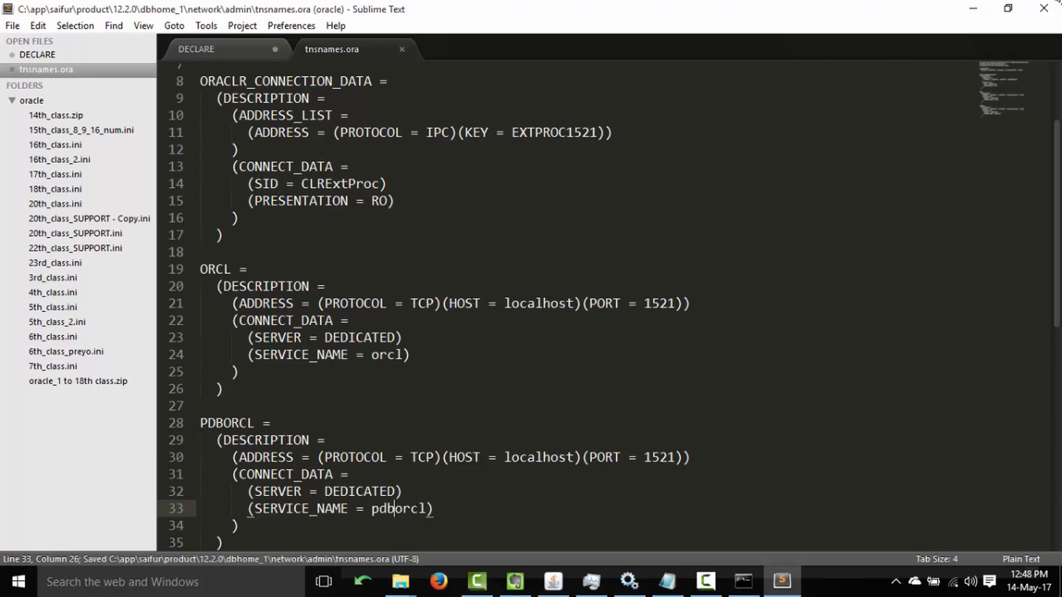
{"action": "left_click", "coordinate": [1043, 9]}
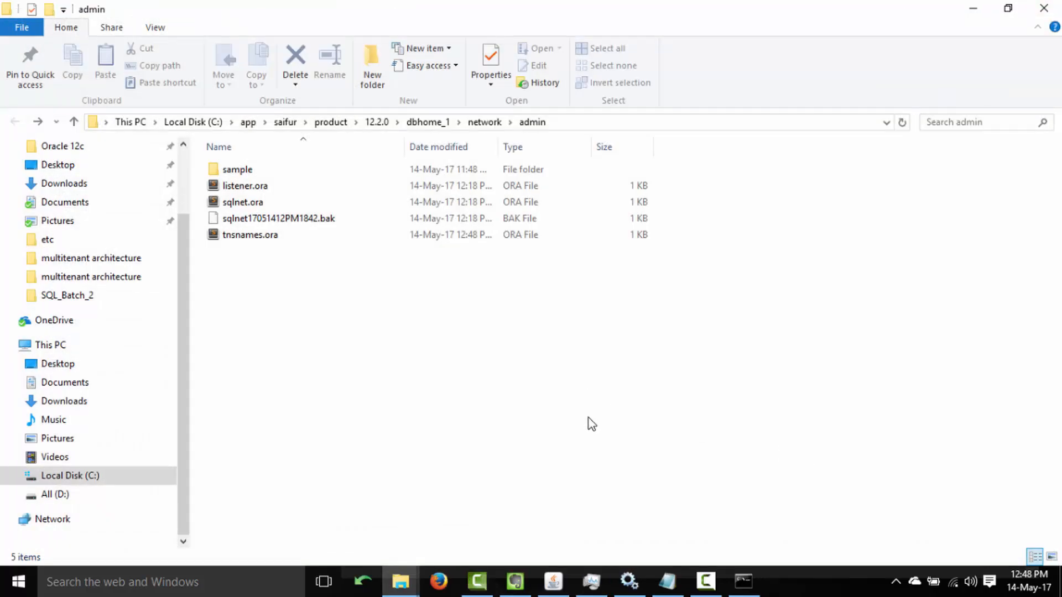
Paste the note's conn / as sysdba and column-format lines into SQL*Plus and run them.
{"action": "left_click", "coordinate": [744, 580]}
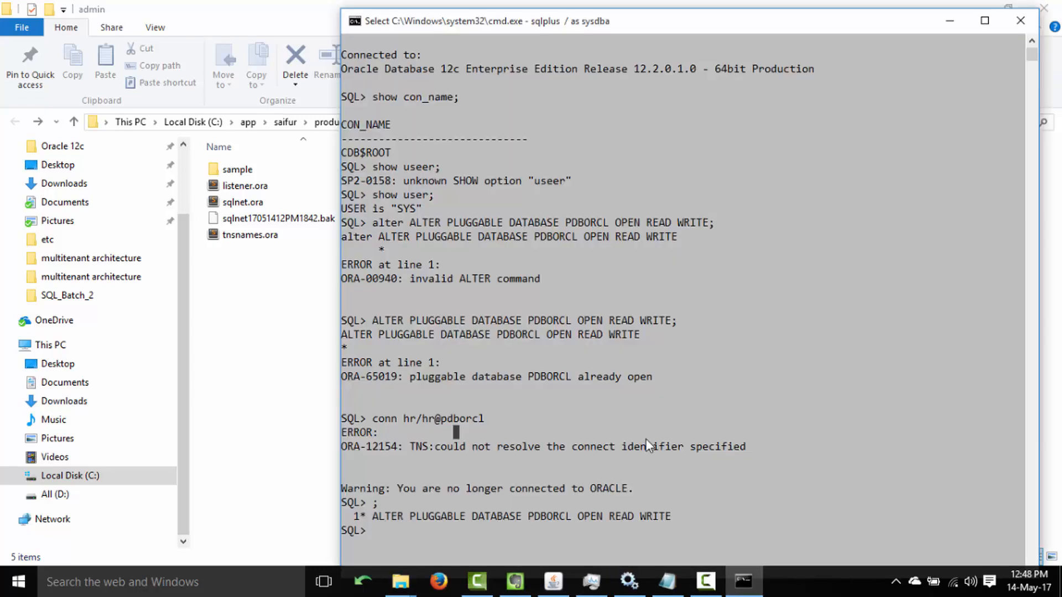
{"action": "left_click", "coordinate": [515, 581]}
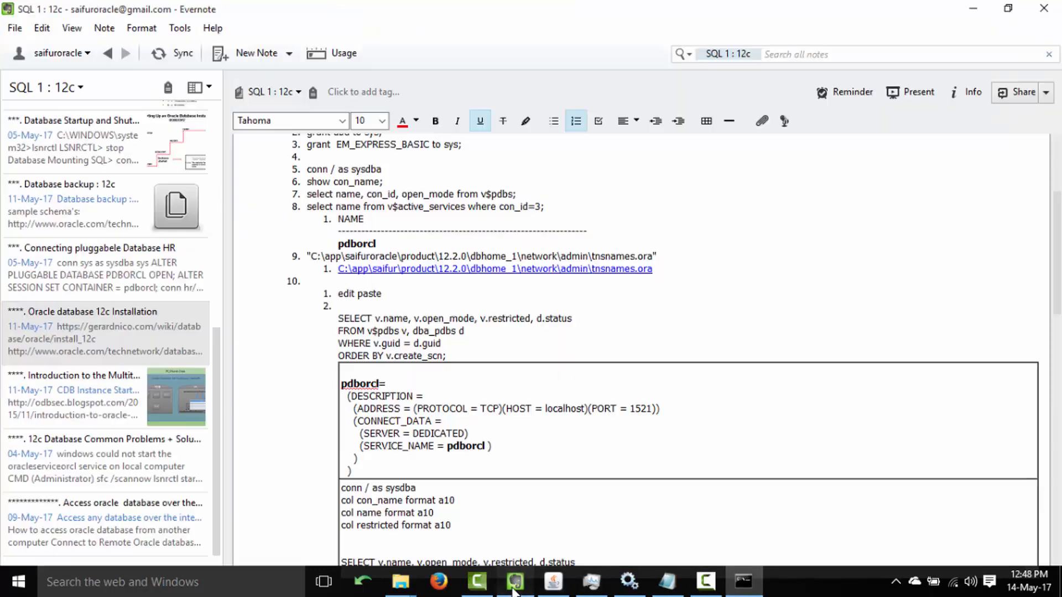
{"action": "scroll", "coordinate": [472, 361], "scroll_direction": "down", "scroll_amount": 3}
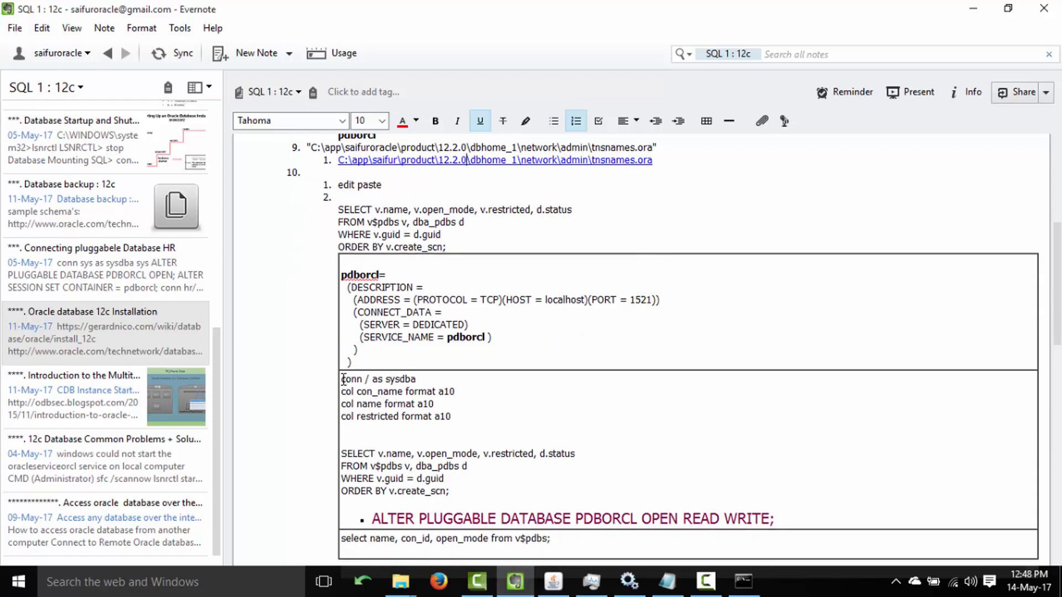
{"action": "left_click_drag", "start_coordinate": [341, 379], "coordinate": [484, 417]}
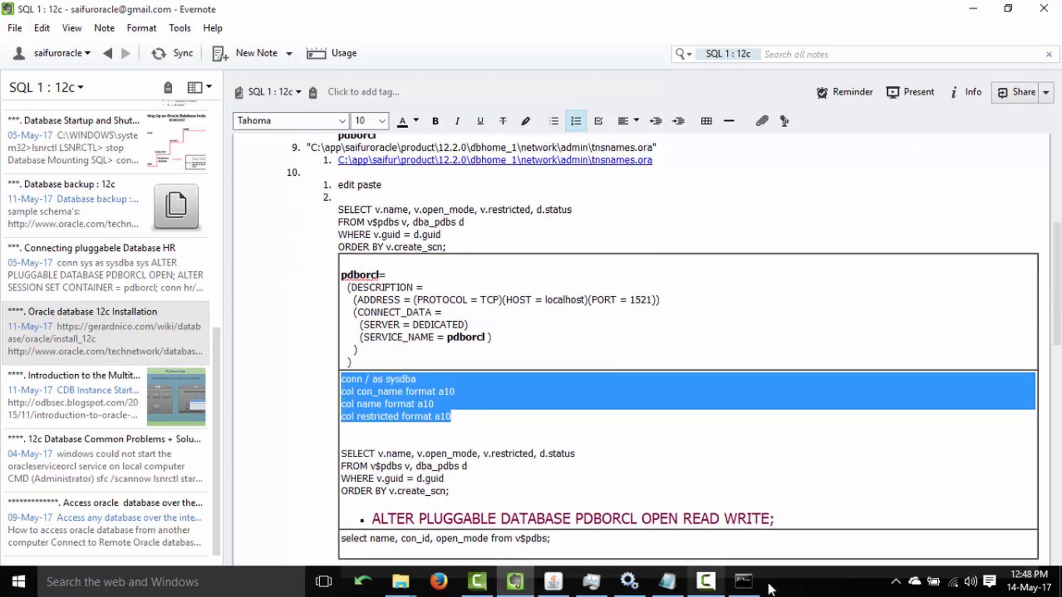
{"action": "left_click", "coordinate": [743, 580]}
{"action": "left_click", "coordinate": [706, 347]}
{"action": "right_click", "coordinate": [706, 347]}
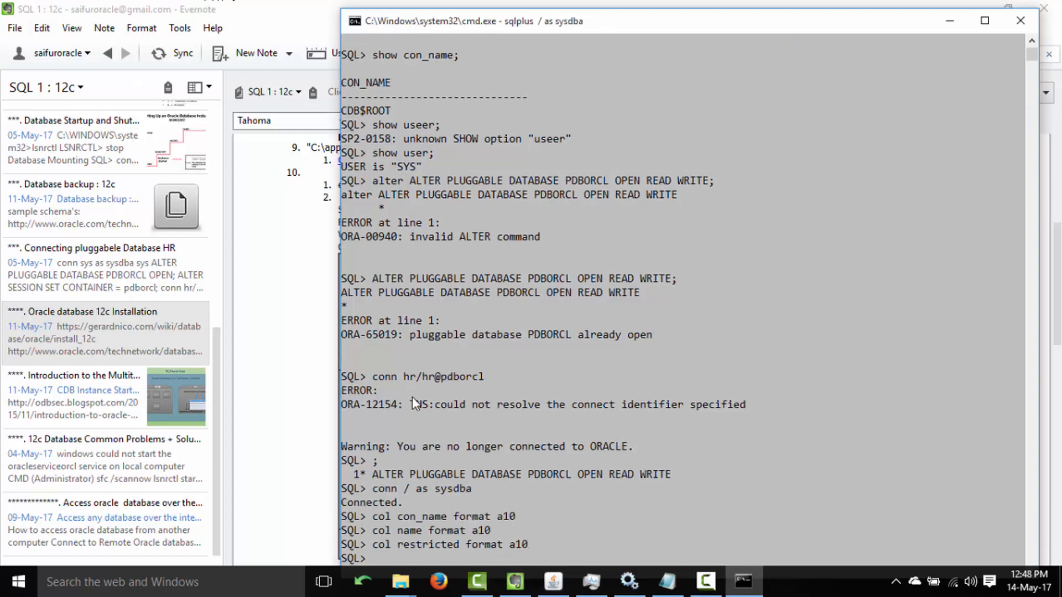
Run the v$pdbs query, which shows PDBORCL as READ WRITE.
{"action": "left_click", "coordinate": [244, 11]}
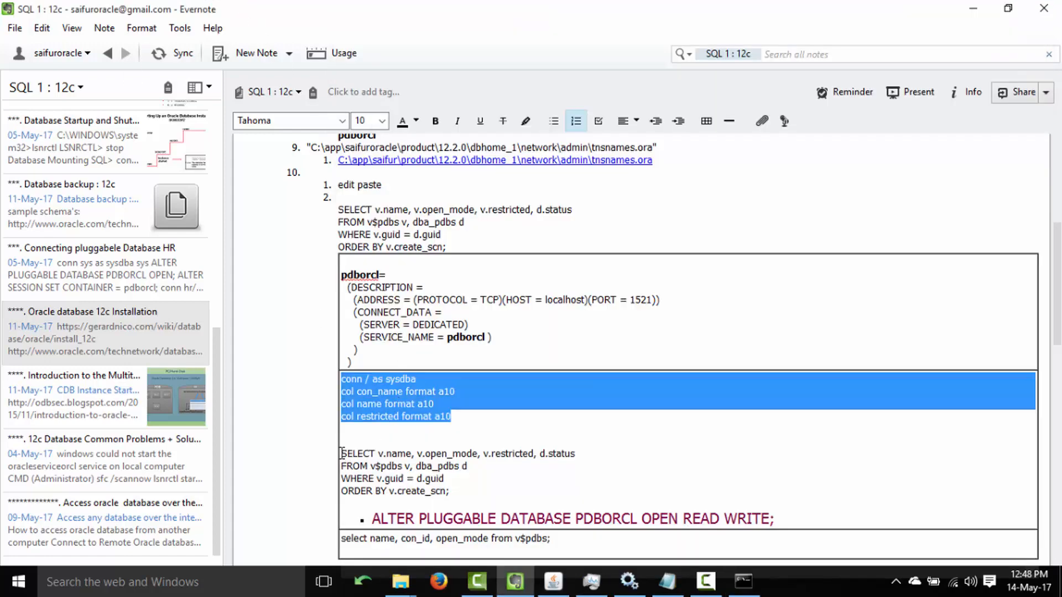
{"action": "left_click_drag", "start_coordinate": [341, 454], "coordinate": [463, 491]}
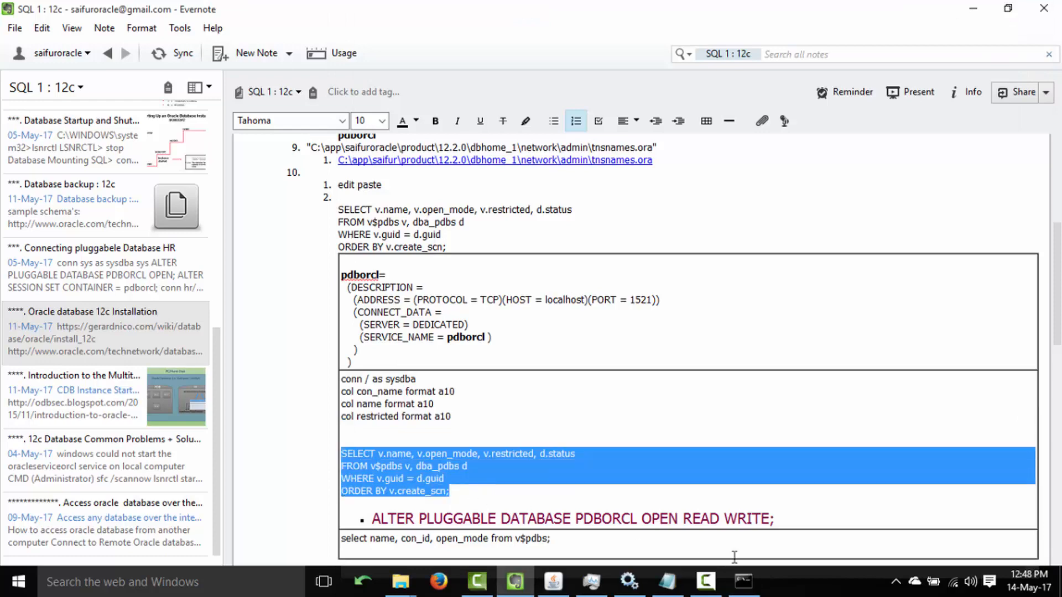
{"action": "left_click", "coordinate": [742, 580]}
{"action": "key", "text": "Return"}
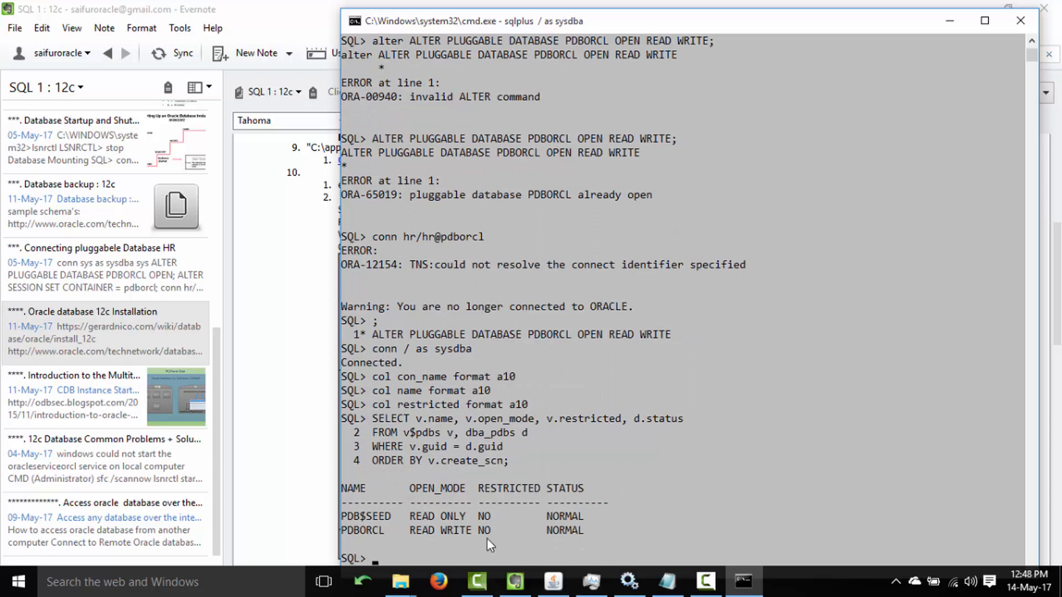
{"action": "left_click_drag", "start_coordinate": [344, 530], "coordinate": [489, 532]}
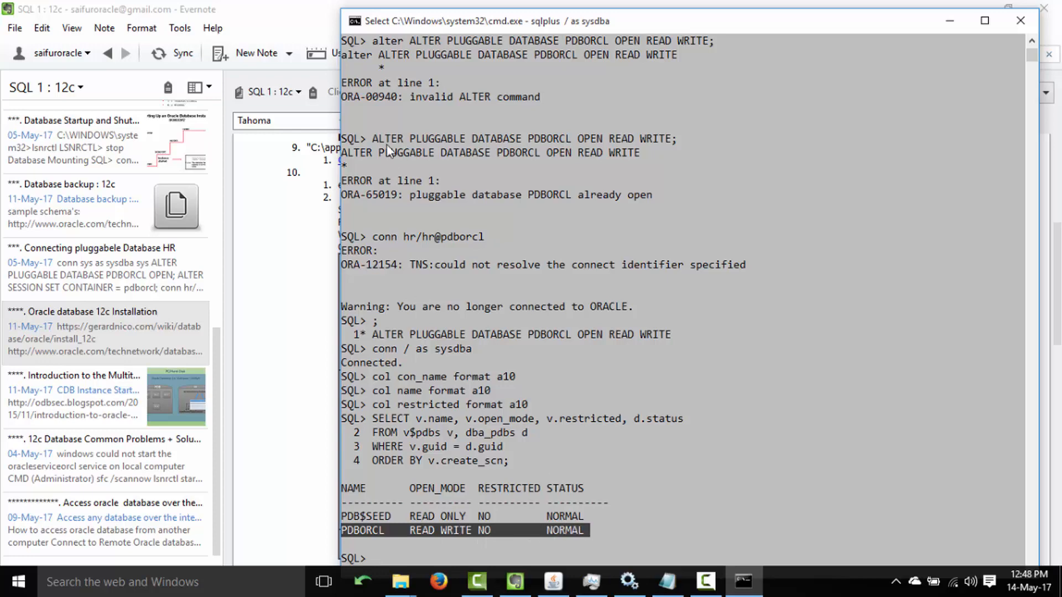
Run the note's ALTER PLUGGABLE DATABASE statement, which returns ORA-65019.
{"action": "key", "text": "alt+Tab"}
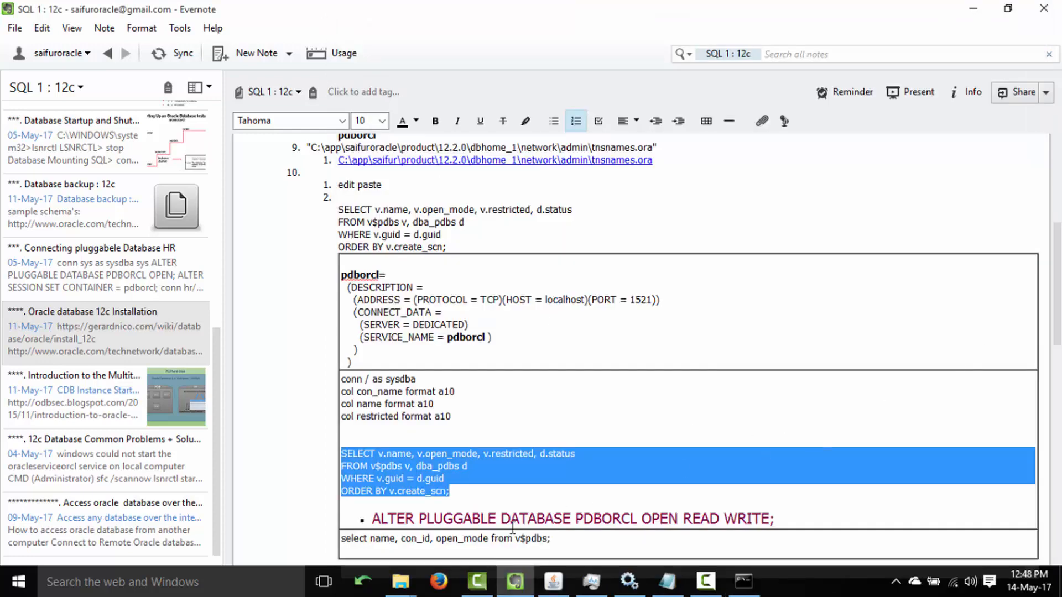
{"action": "left_click", "coordinate": [382, 522]}
{"action": "left_click_drag", "start_coordinate": [382, 522], "coordinate": [810, 517]}
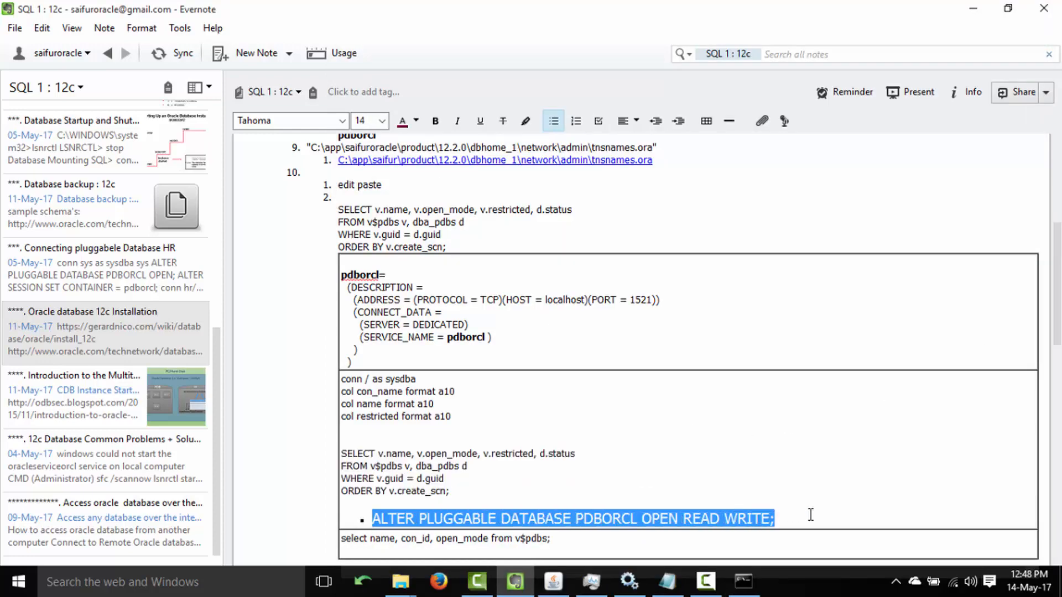
{"action": "key", "text": "alt+Tab"}
{"action": "right_click", "coordinate": [639, 338]}
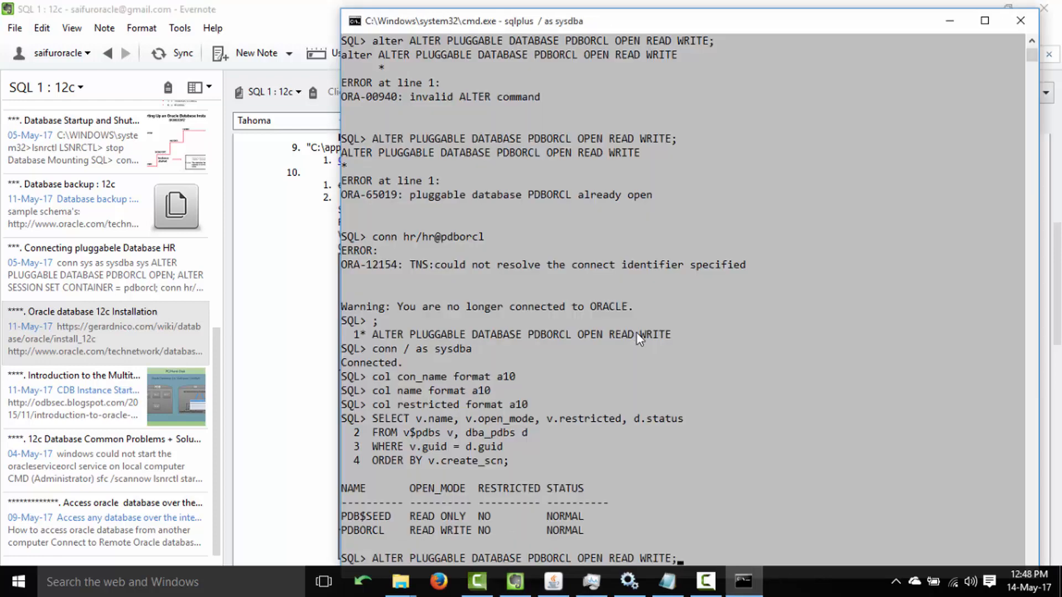
{"action": "key", "text": "Return"}
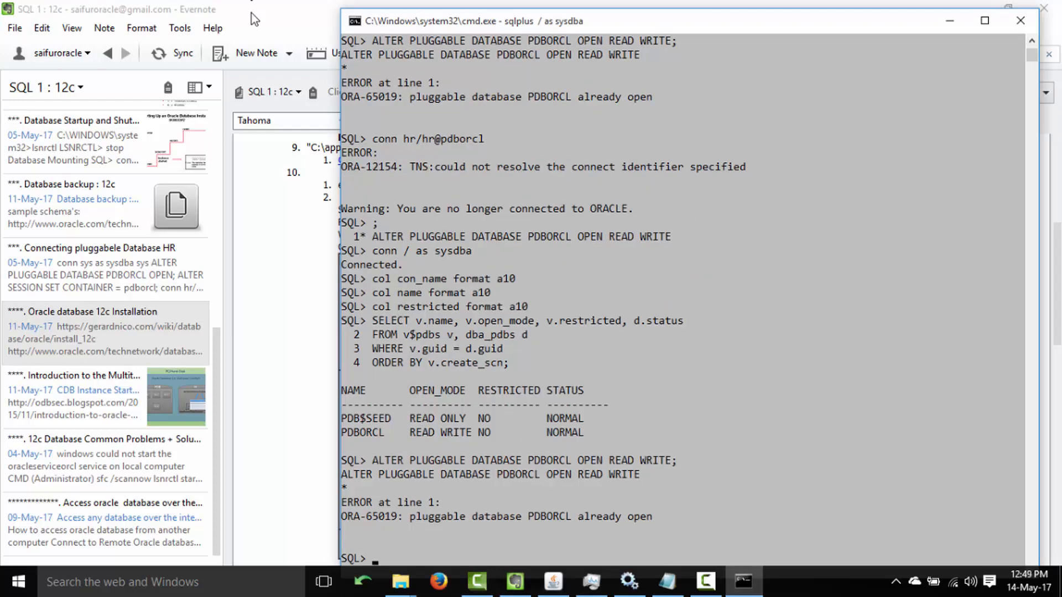
{"action": "left_click", "coordinate": [251, 12]}
Run the note's v$pdbs query listing PDB names and open modes, showing PDBORCL as container 3.
{"action": "scroll", "coordinate": [1057, 271], "scroll_direction": "down", "scroll_amount": 3}
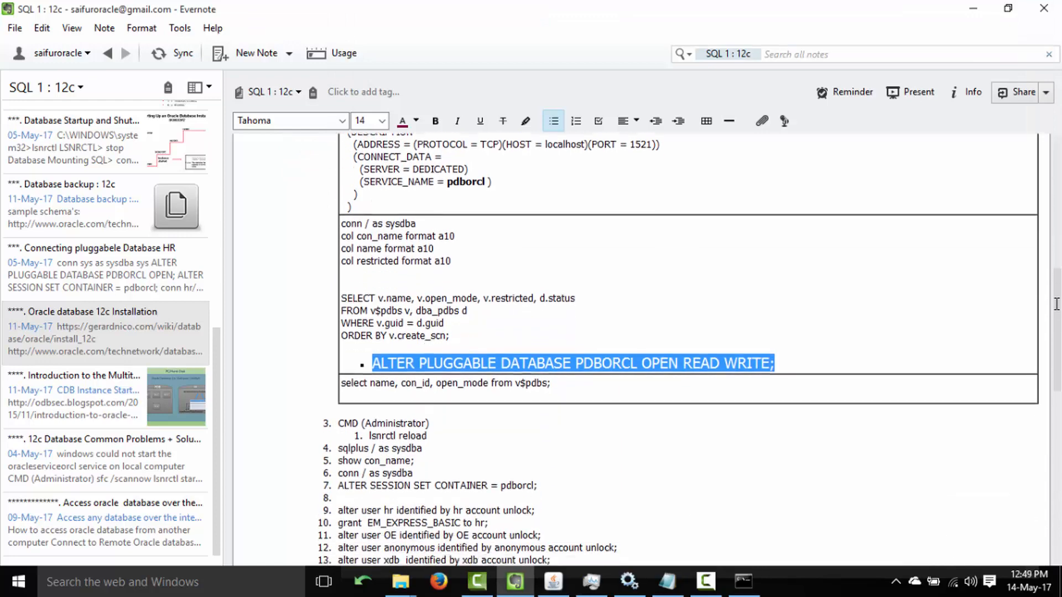
{"action": "left_click_drag", "start_coordinate": [344, 380], "coordinate": [579, 380]}
{"action": "key", "text": "super+c"}
{"action": "left_click", "coordinate": [742, 581]}
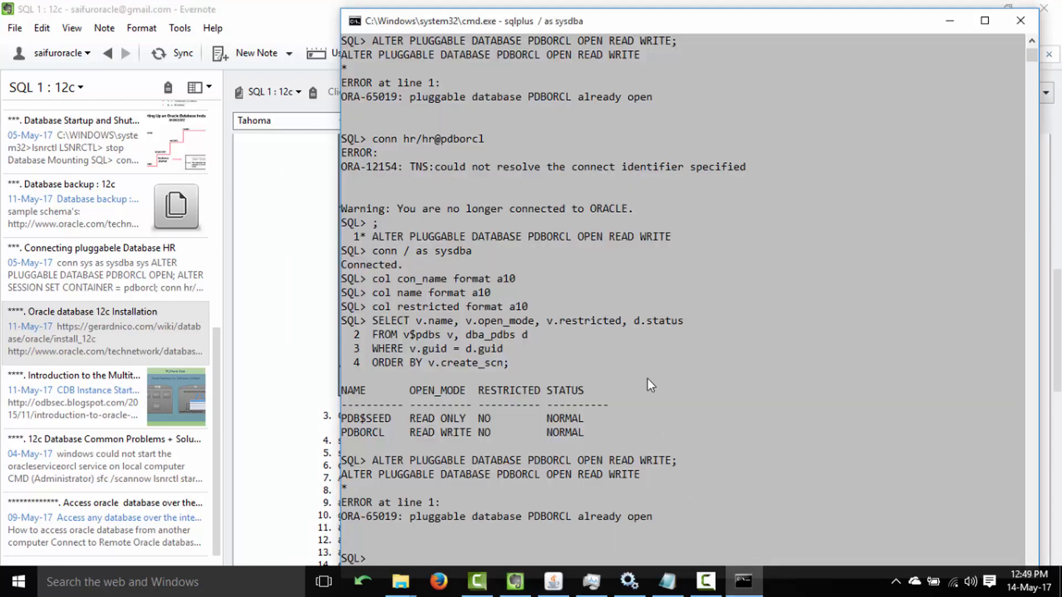
{"action": "right_click", "coordinate": [631, 331]}
{"action": "key", "text": "Return"}
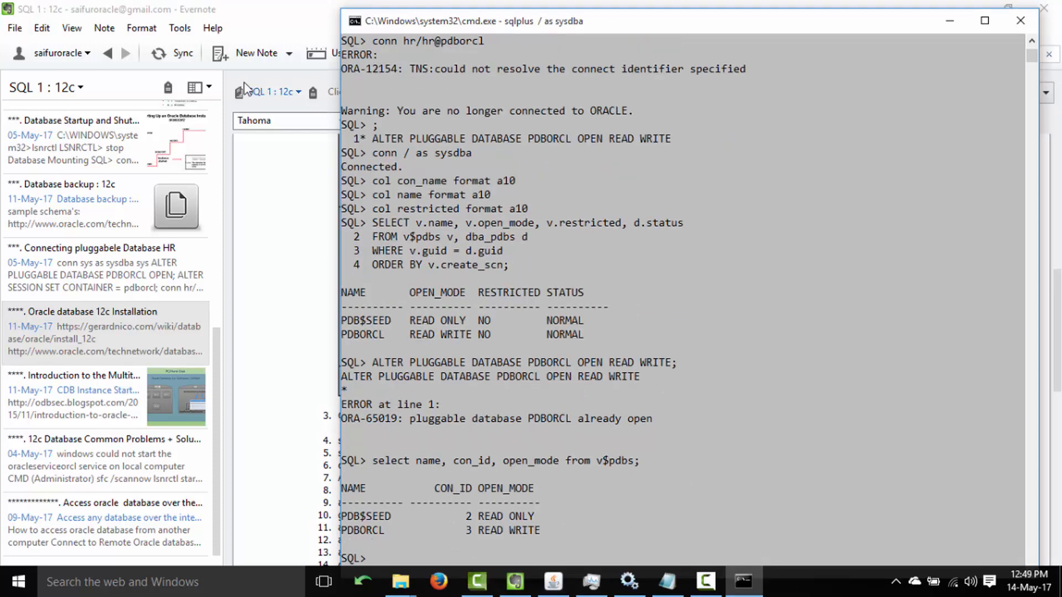
Run ALTER SESSION SET CONTAINER = pdborcl; from the note, getting 'Session altered.'.
{"action": "left_click", "coordinate": [264, 24]}
{"action": "left_click_drag", "start_coordinate": [1058, 310], "coordinate": [1058, 347]}
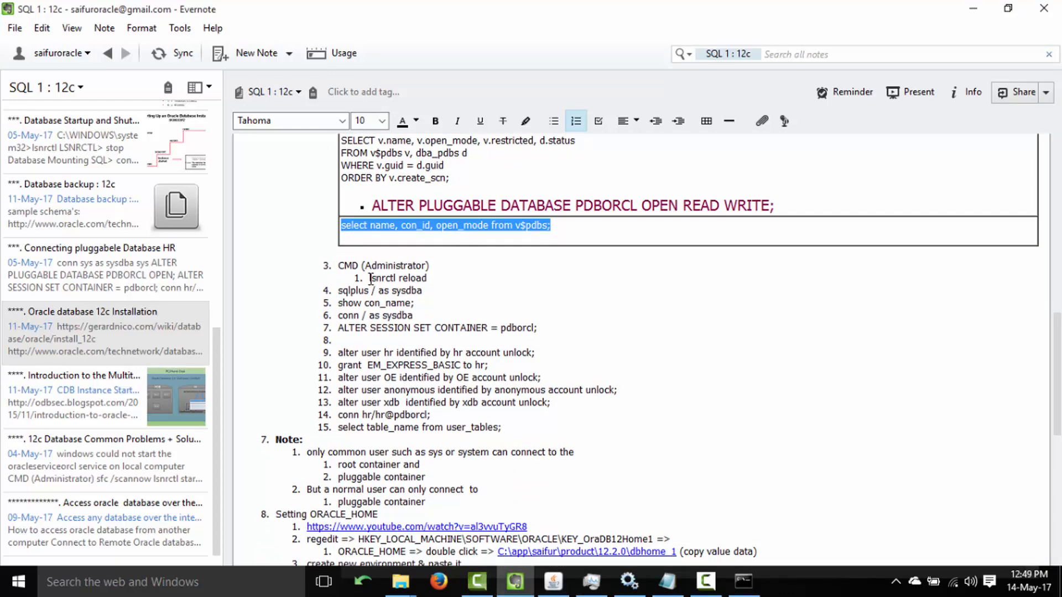
{"action": "left_click", "coordinate": [341, 328]}
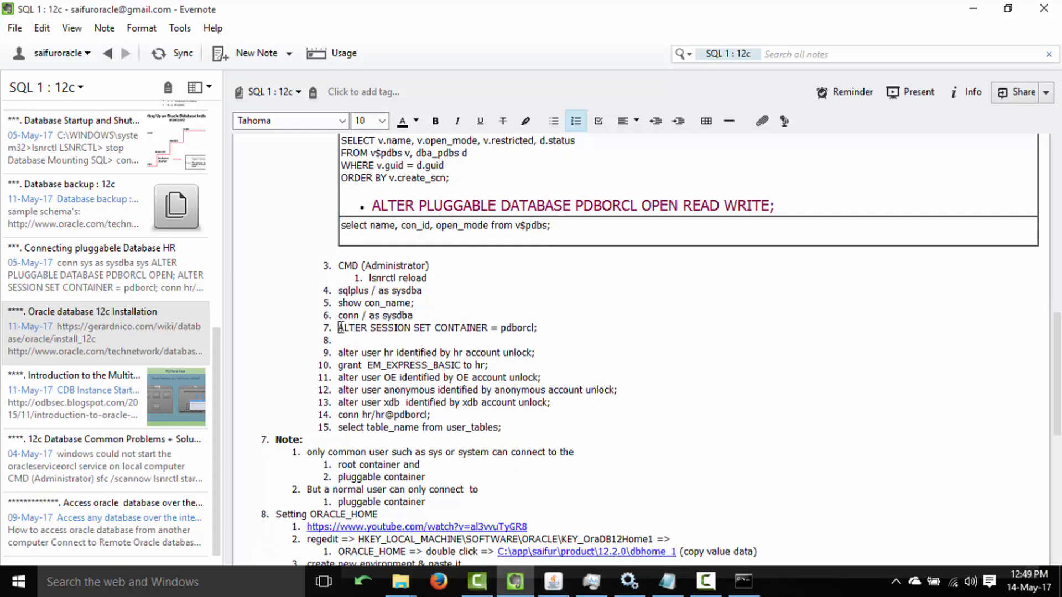
{"action": "left_click_drag", "start_coordinate": [341, 327], "coordinate": [540, 330]}
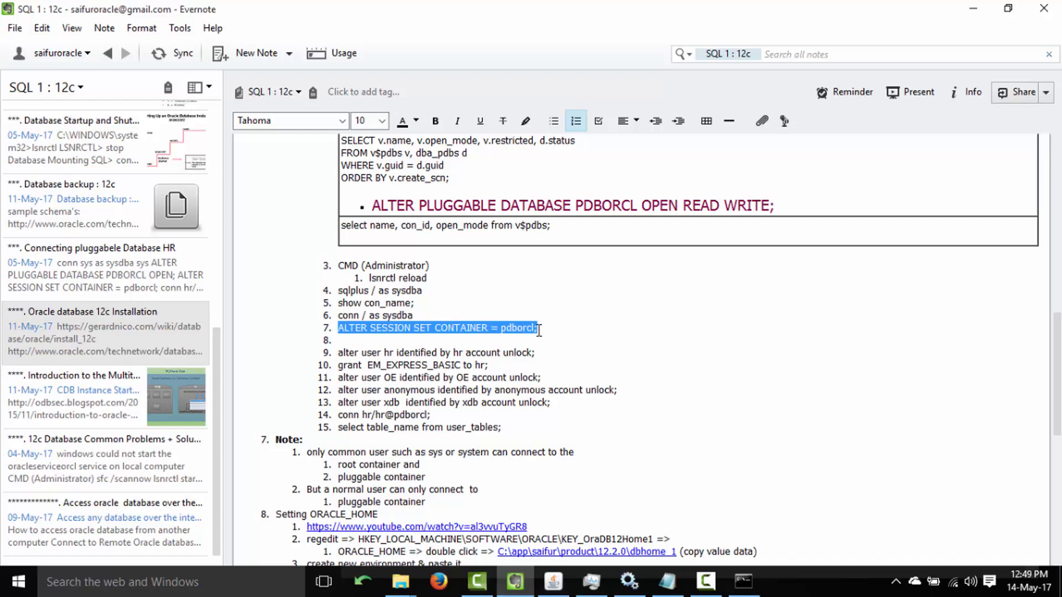
{"action": "key", "text": "ctrl+c"}
{"action": "left_click", "coordinate": [743, 581]}
{"action": "right_click", "coordinate": [654, 330]}
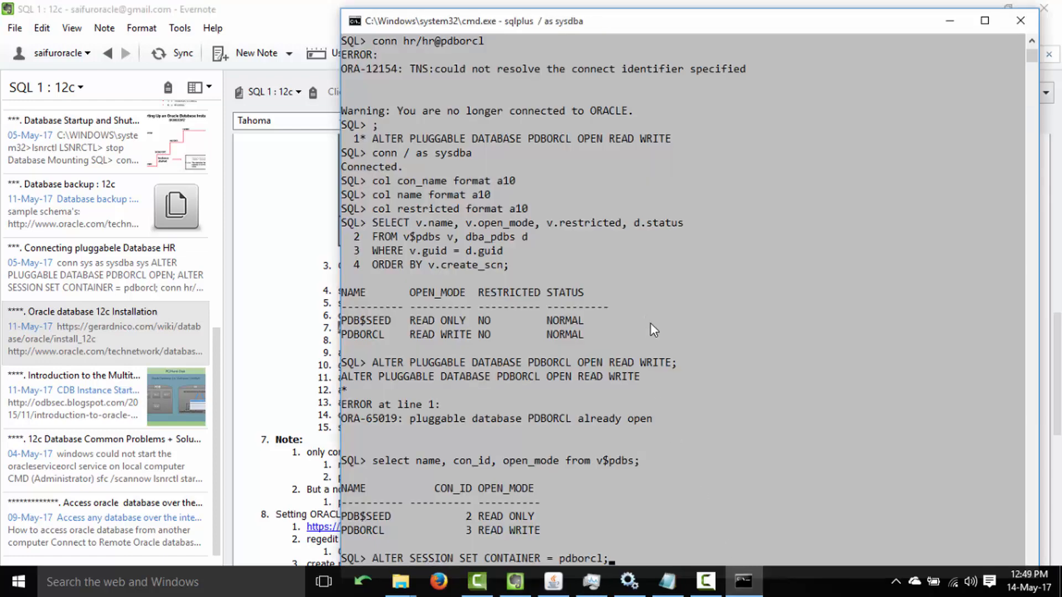
{"action": "key", "text": "Return"}
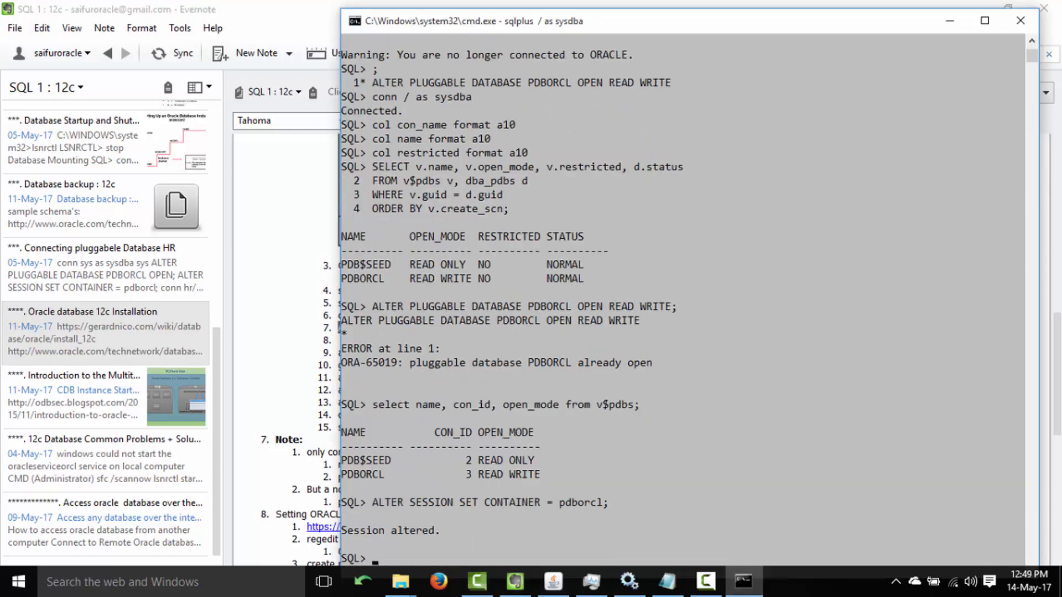
{"action": "left_click", "coordinate": [226, 14]}
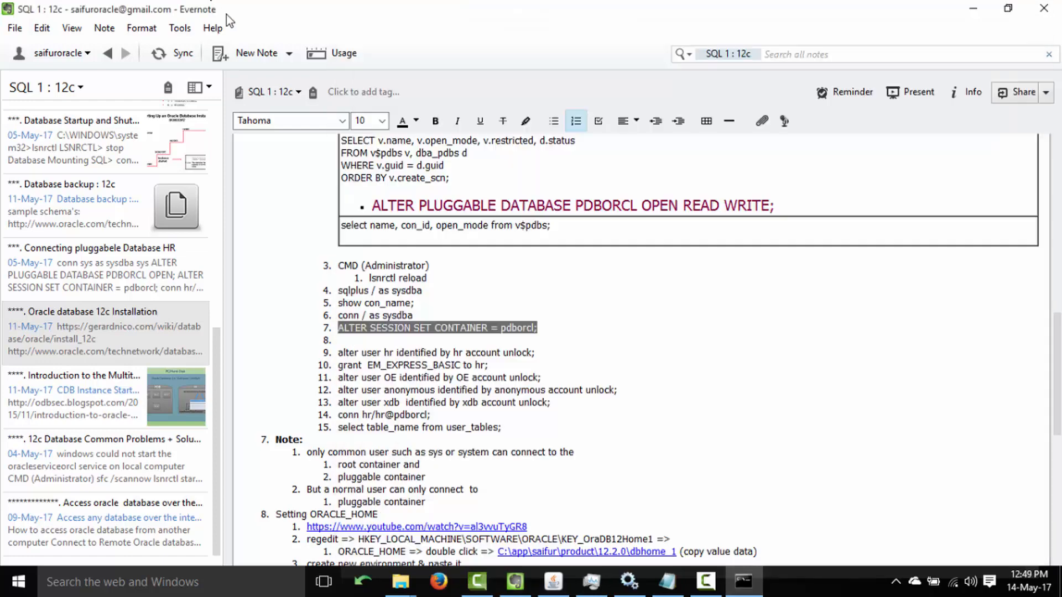
Run the note's alter user hr ... account unlock command, getting 'User altered.'.
{"action": "left_click", "coordinate": [342, 353]}
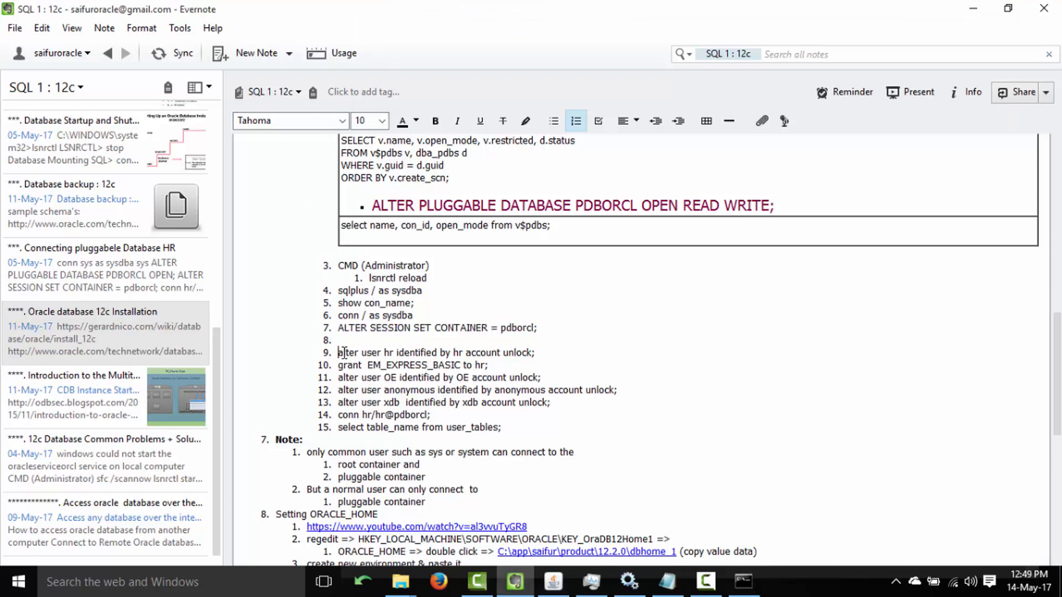
{"action": "left_click_drag", "start_coordinate": [342, 352], "coordinate": [558, 351]}
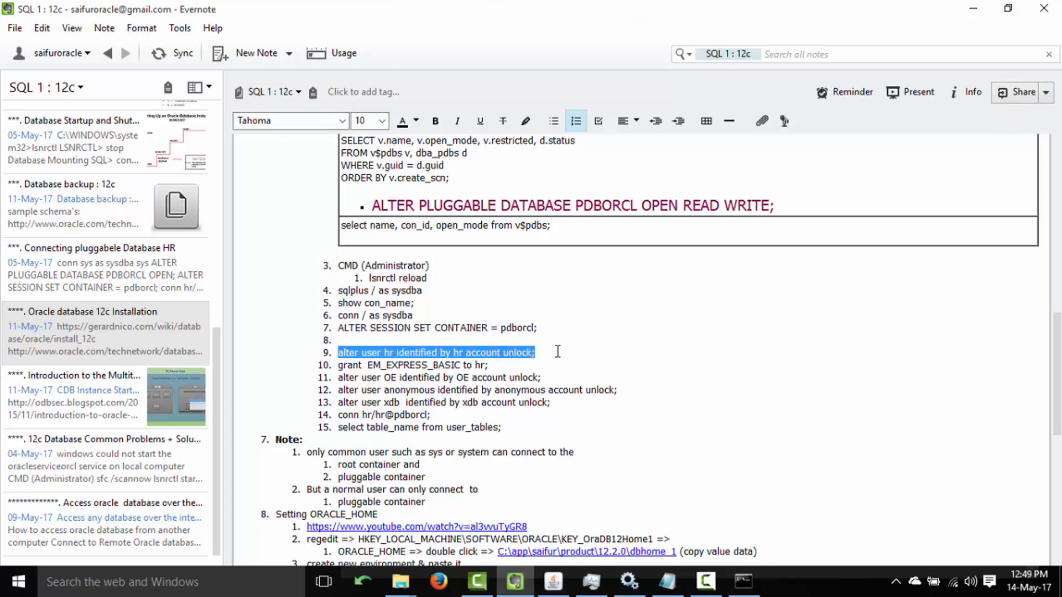
{"action": "left_click", "coordinate": [743, 581]}
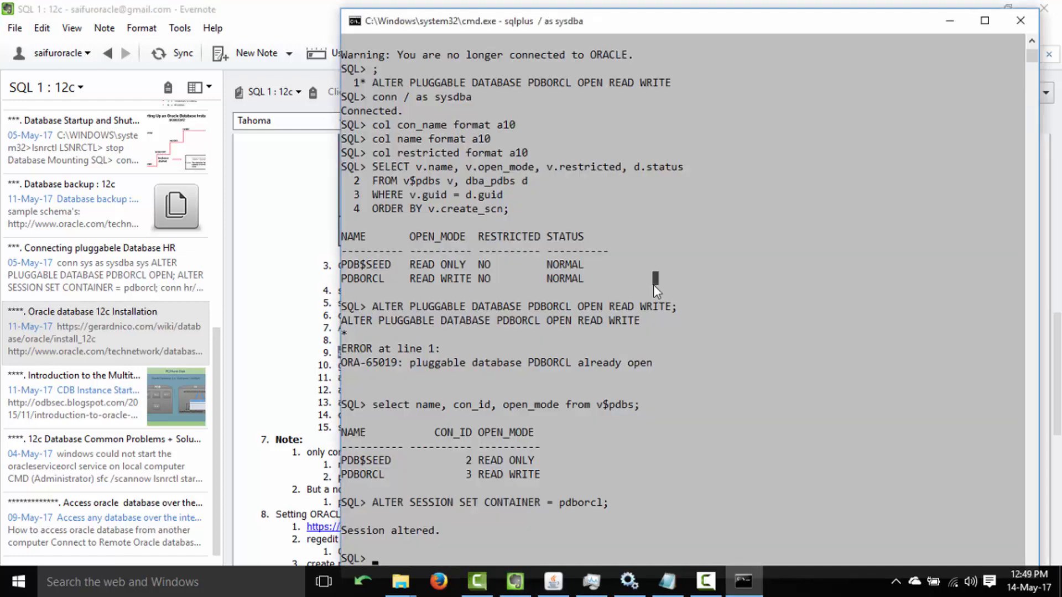
{"action": "key", "text": "ctrl+v"}
{"action": "key", "text": "Return"}
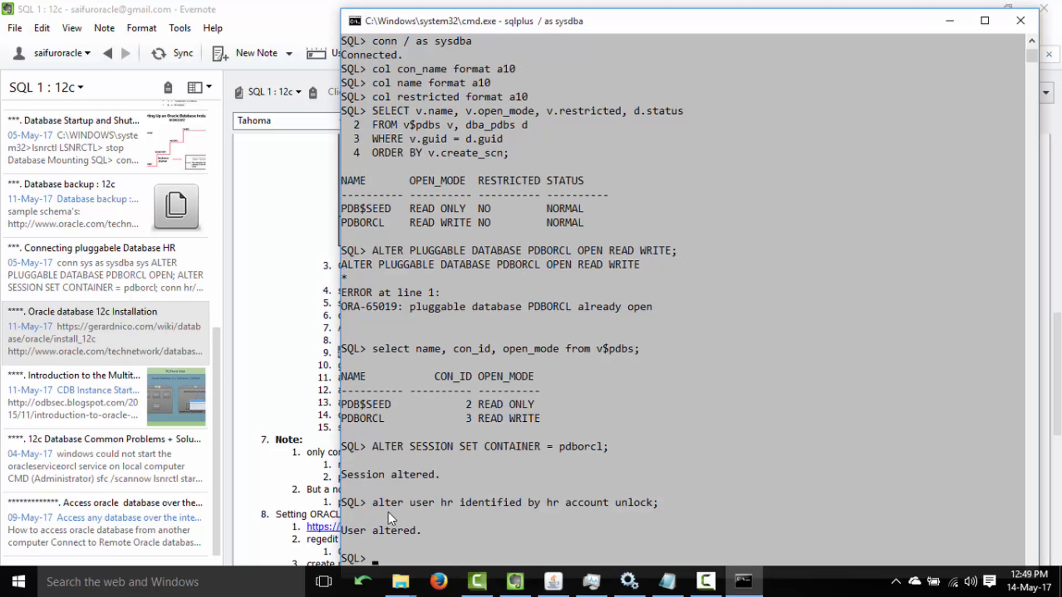
Mark the hr user name and password parts of the executed command, then select the note's connect-as-hr line.
{"action": "left_click_drag", "start_coordinate": [382, 507], "coordinate": [488, 507]}
{"action": "left_click", "coordinate": [537, 505]}
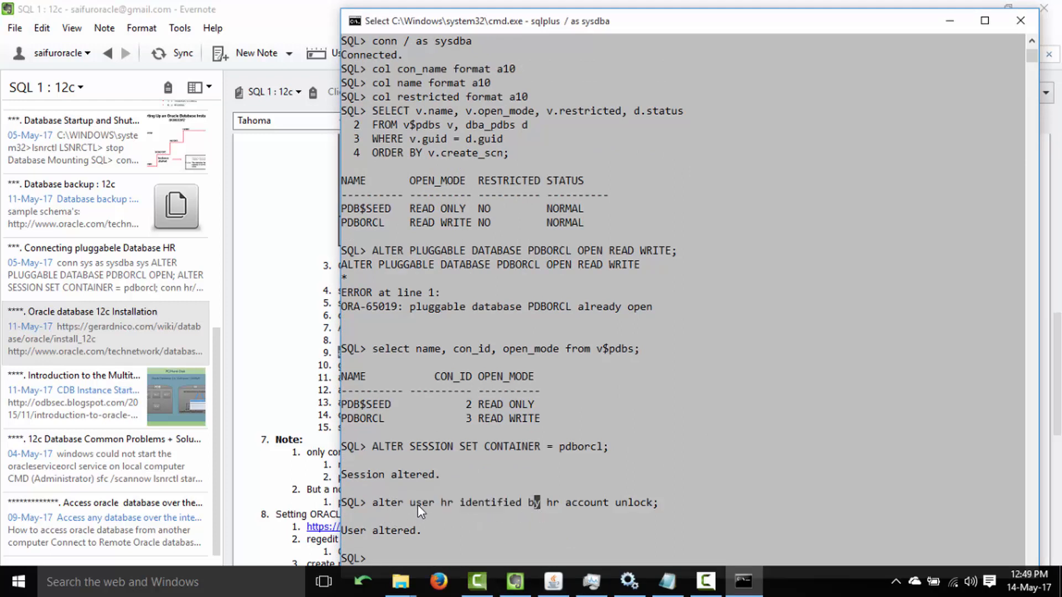
{"action": "left_click_drag", "start_coordinate": [417, 505], "coordinate": [452, 503]}
{"action": "left_click", "coordinate": [452, 502]}
{"action": "left_click_drag", "start_coordinate": [548, 502], "coordinate": [564, 502]}
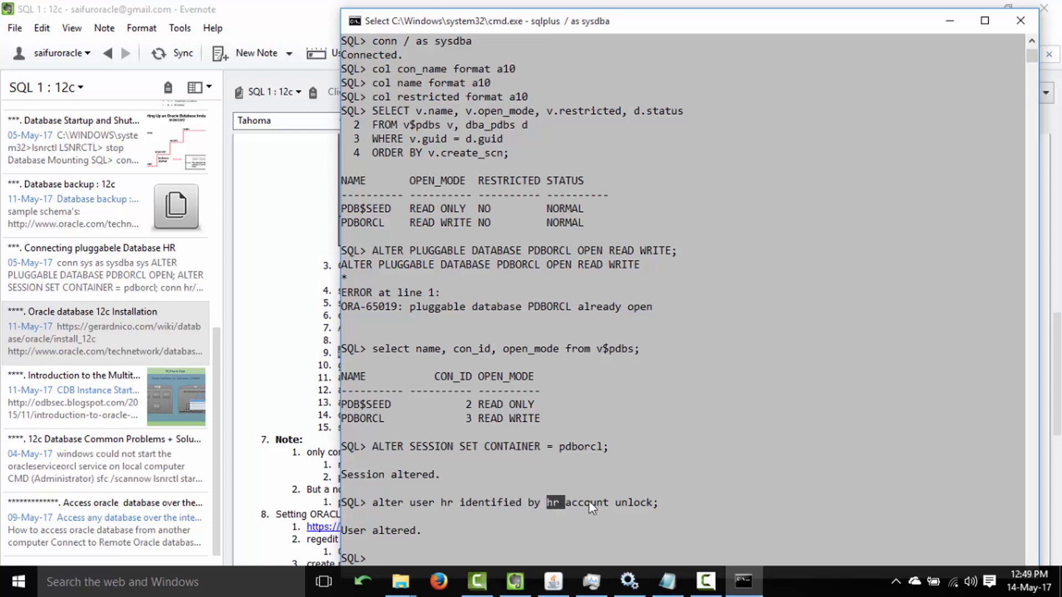
{"action": "right_click", "coordinate": [650, 507]}
{"action": "left_click", "coordinate": [282, 19]}
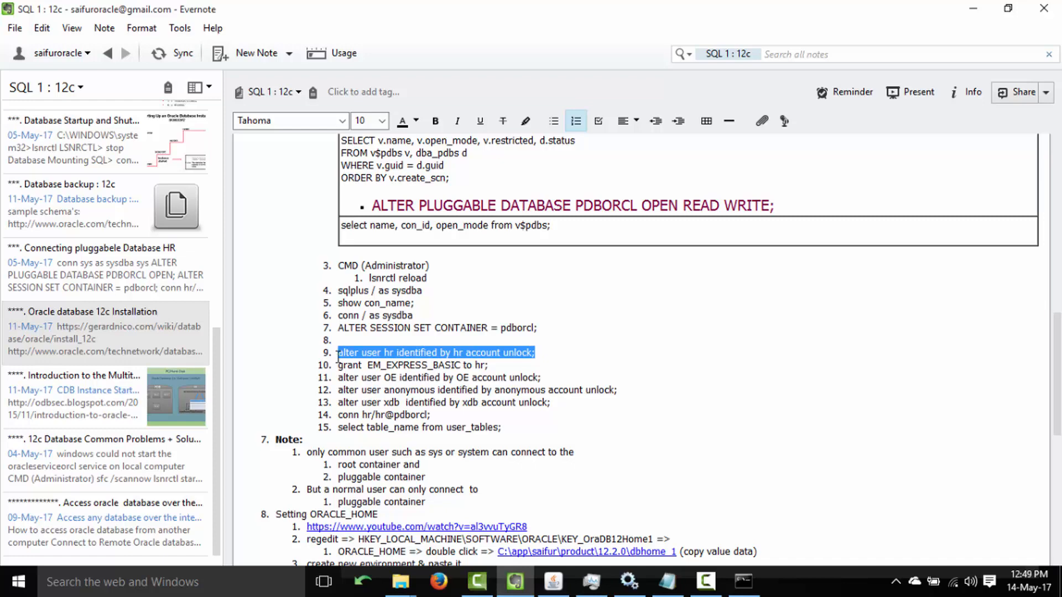
{"action": "left_click", "coordinate": [743, 581]}
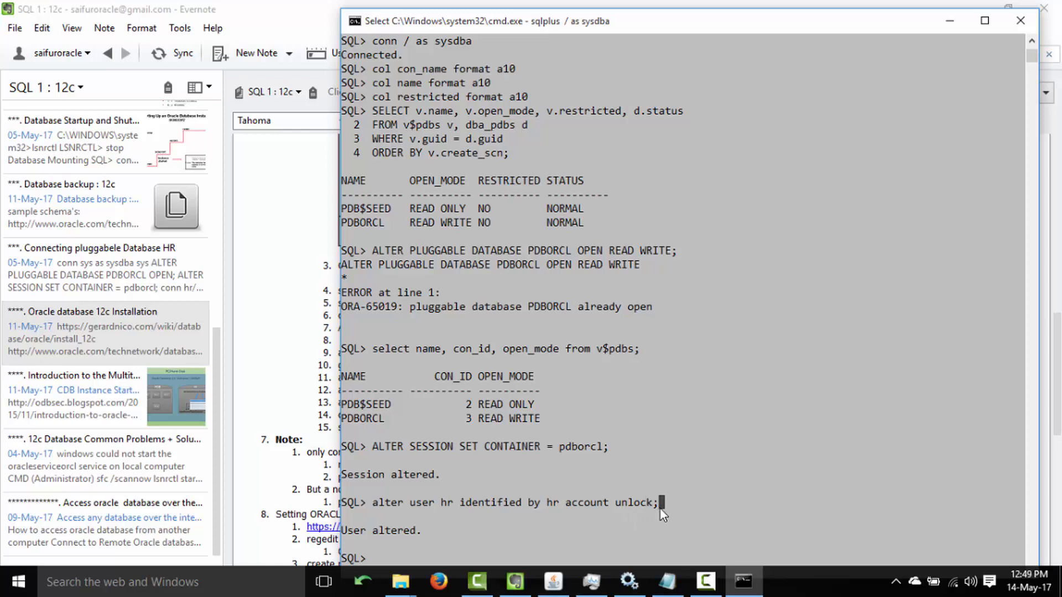
{"action": "left_click", "coordinate": [227, 11]}
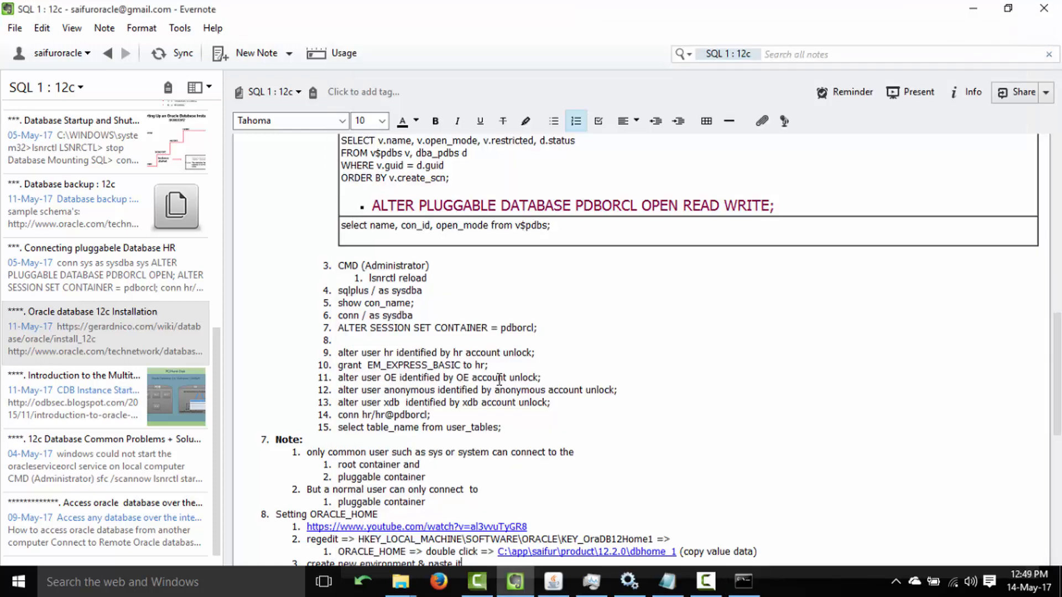
{"action": "left_click_drag", "start_coordinate": [338, 414], "coordinate": [459, 419]}
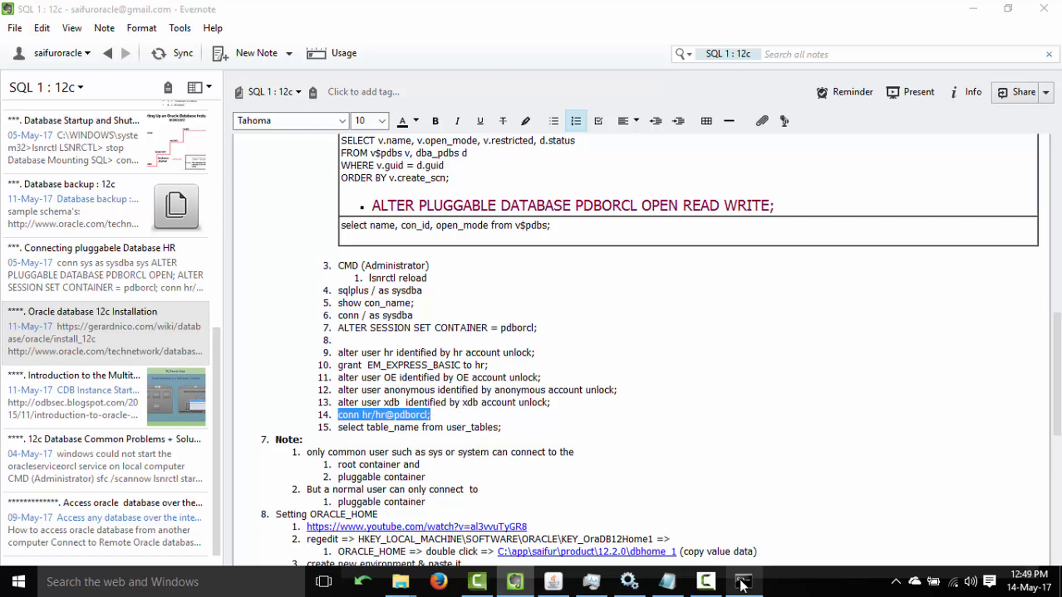
Run show con_name; to confirm the current container is PDBORCL.
{"action": "left_click", "coordinate": [743, 580]}
{"action": "type", "text": "sho"}
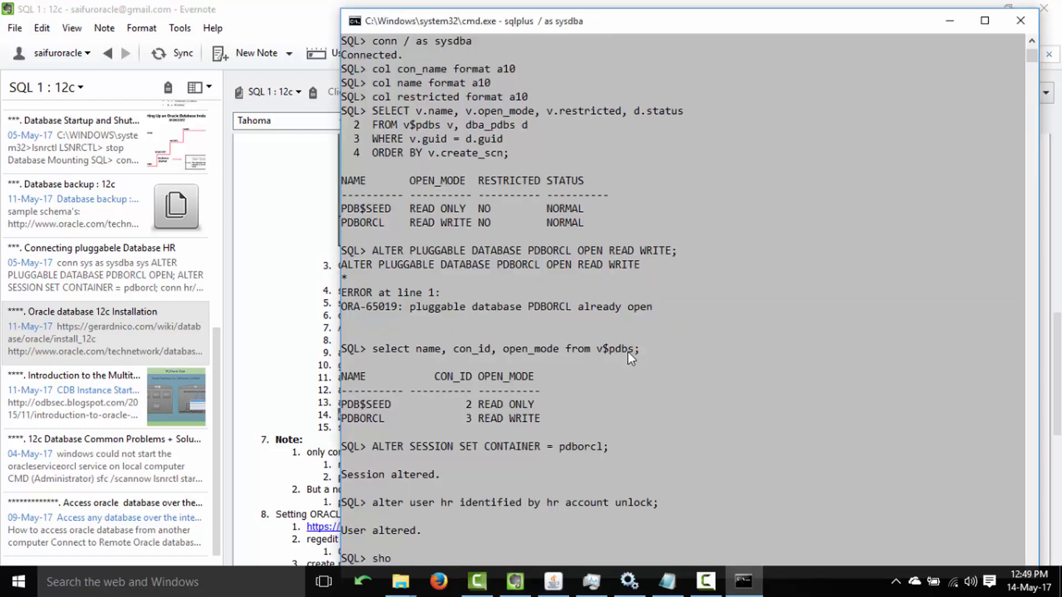
{"action": "type", "text": "w con_name"}
{"action": "scroll", "coordinate": [642, 314], "scroll_direction": "down", "scroll_amount": 1}
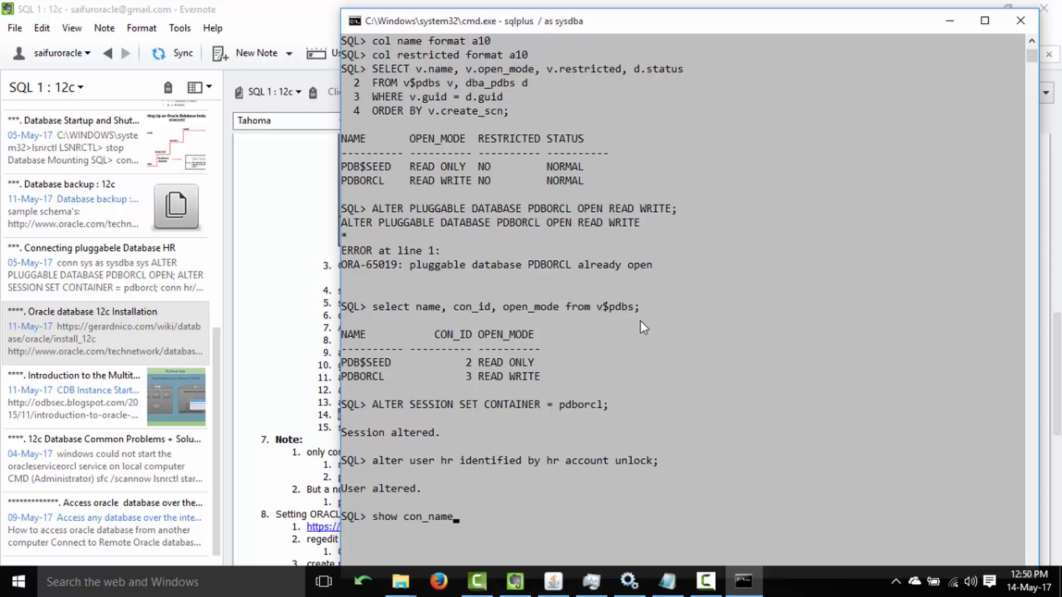
{"action": "type", "text": ";"}
{"action": "key", "text": "Return"}
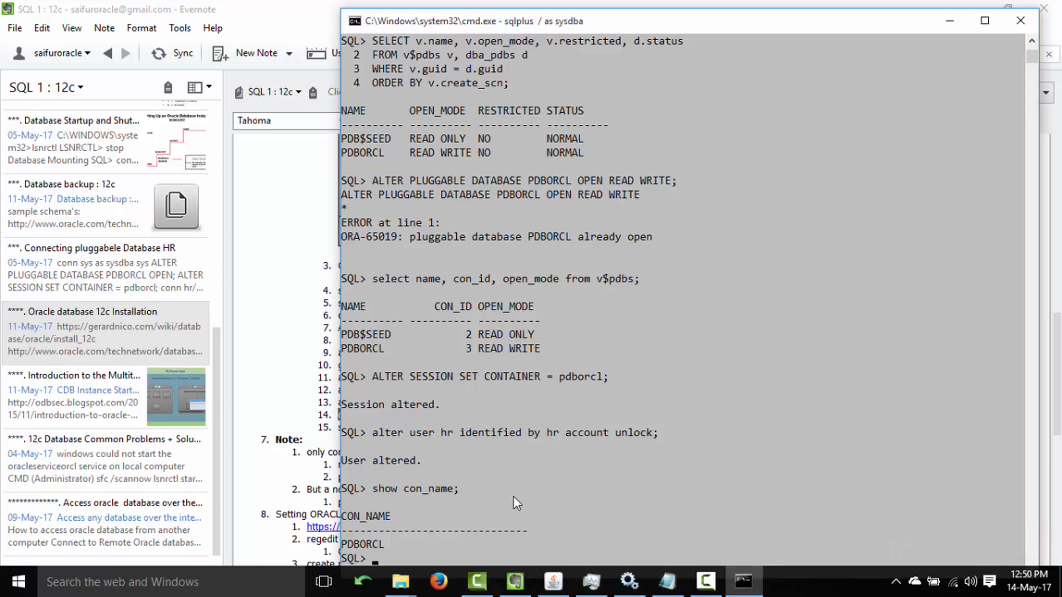
Disconnect with disconn and rerun show con_name;, which answers 'SP2-0640: Not connected'.
{"action": "type", "text": "disconn"}
{"action": "key", "text": "Return"}
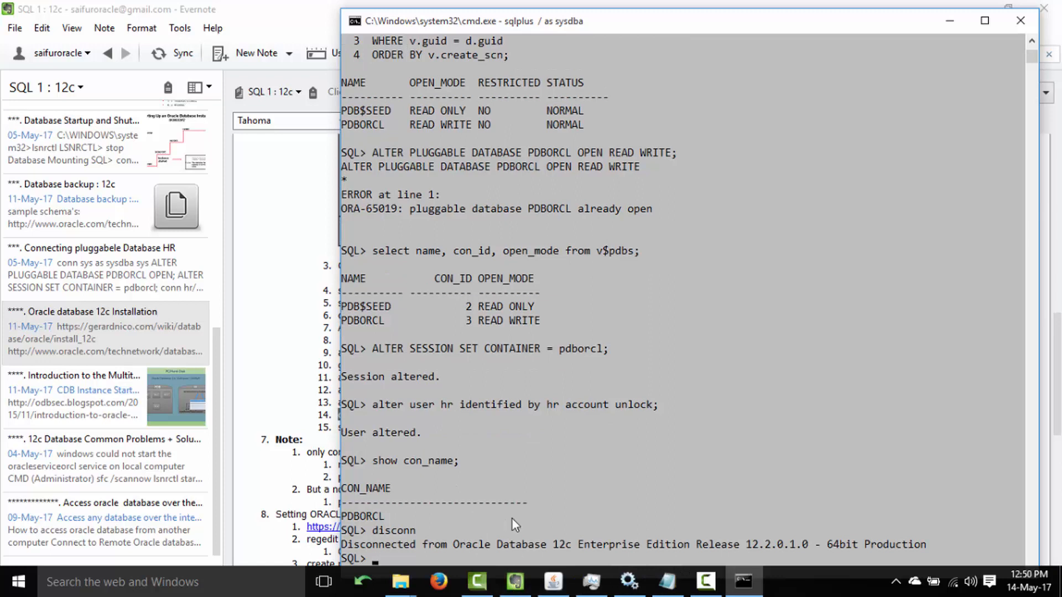
{"action": "type", "text": "sshow con_name;"}
{"action": "key", "text": "Return"}
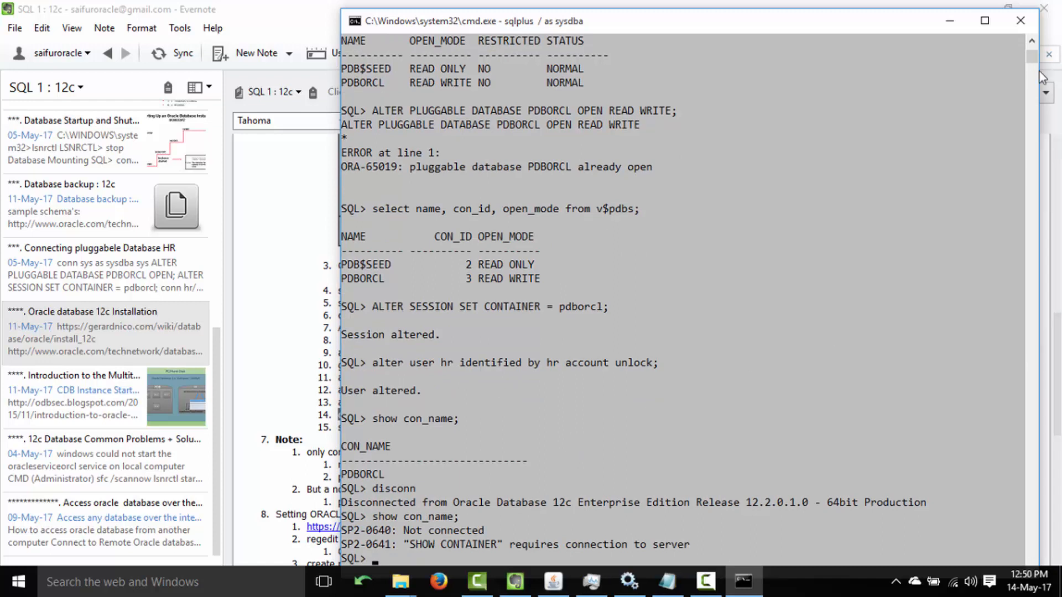
{"action": "left_click_drag", "start_coordinate": [1031, 60], "coordinate": [1032, 62]}
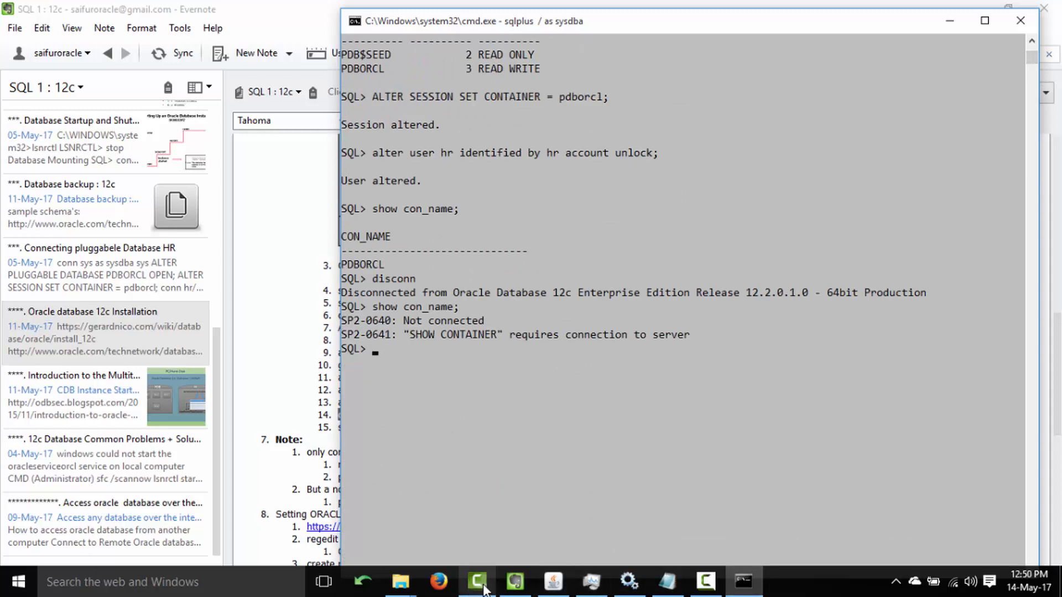
{"action": "left_click", "coordinate": [515, 584]}
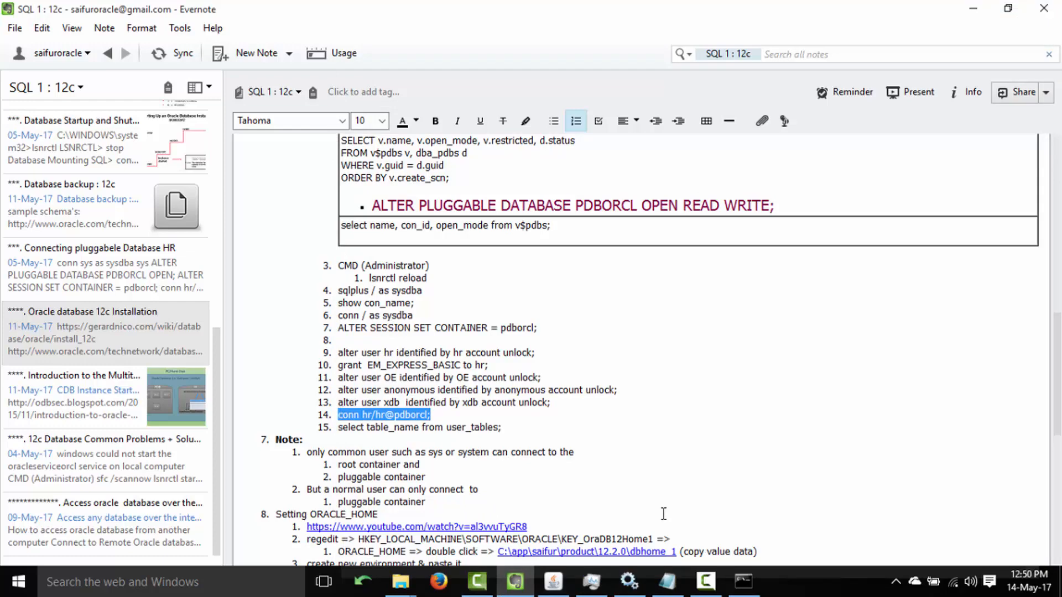
Reconnect as sys to orcl as sysdba, entering the account password.
{"action": "left_click", "coordinate": [743, 581]}
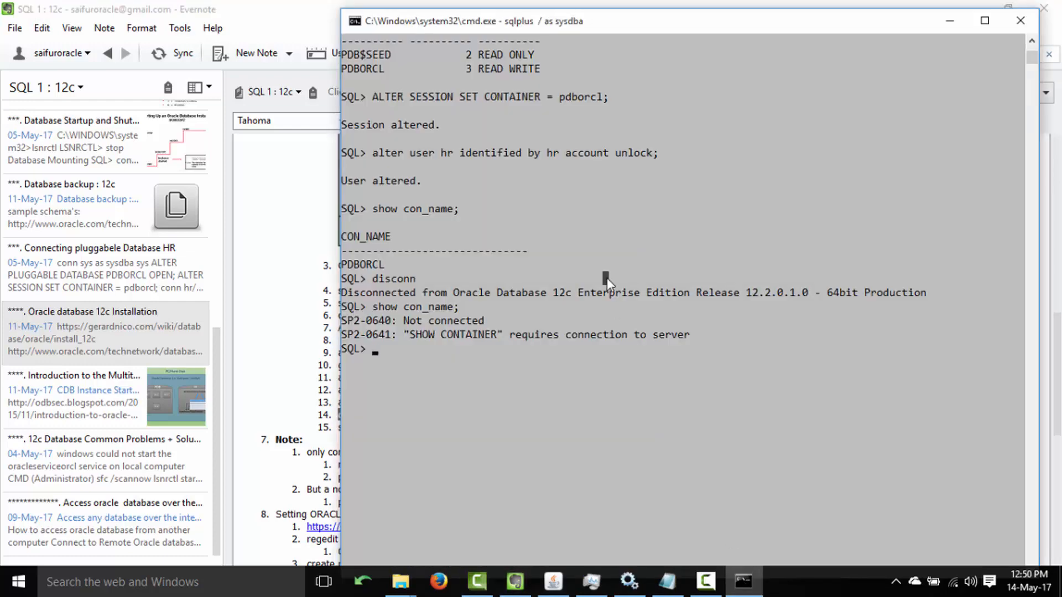
{"action": "type", "text": "conn sys/sys@orc"}
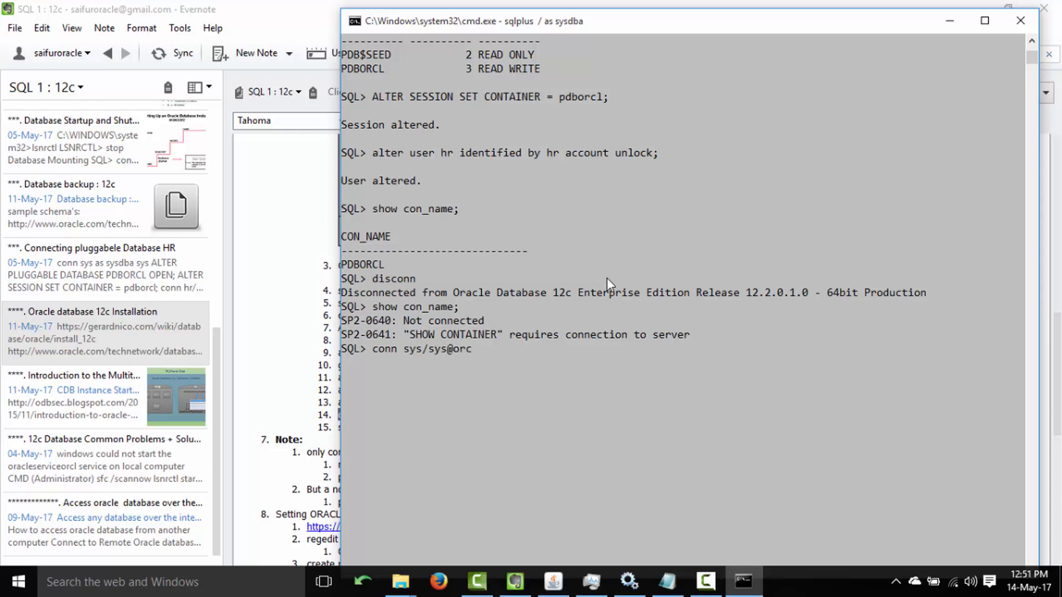
{"action": "type", "text": "l as sysdba"}
{"action": "key", "text": "Return"}
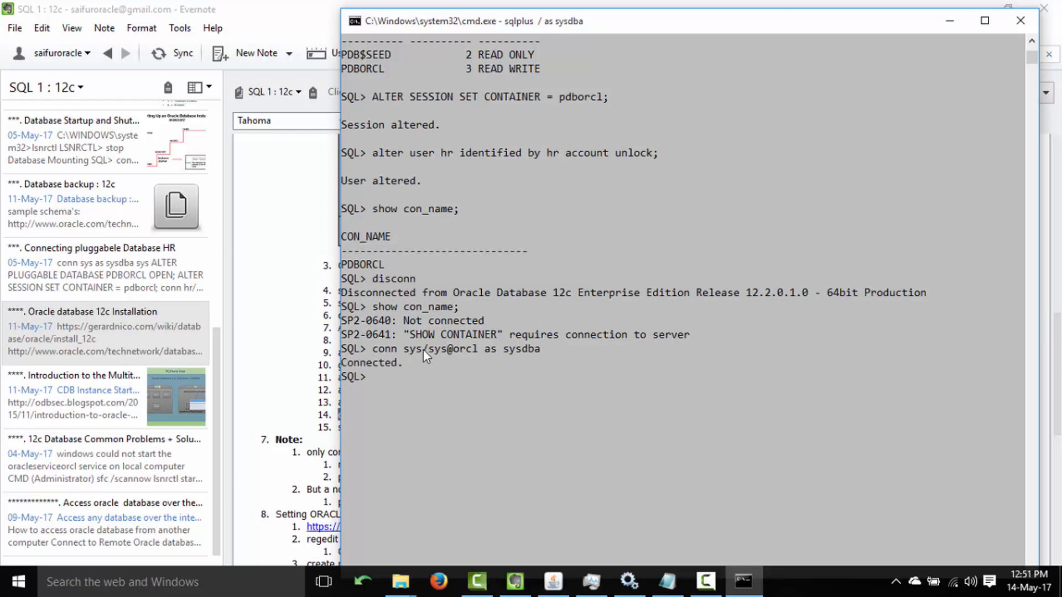
Rerun show con_name from history, which now reports CDB$ROOT.
{"action": "key", "text": "Up"}
{"action": "key", "text": "Up"}
{"action": "key", "text": "Return"}
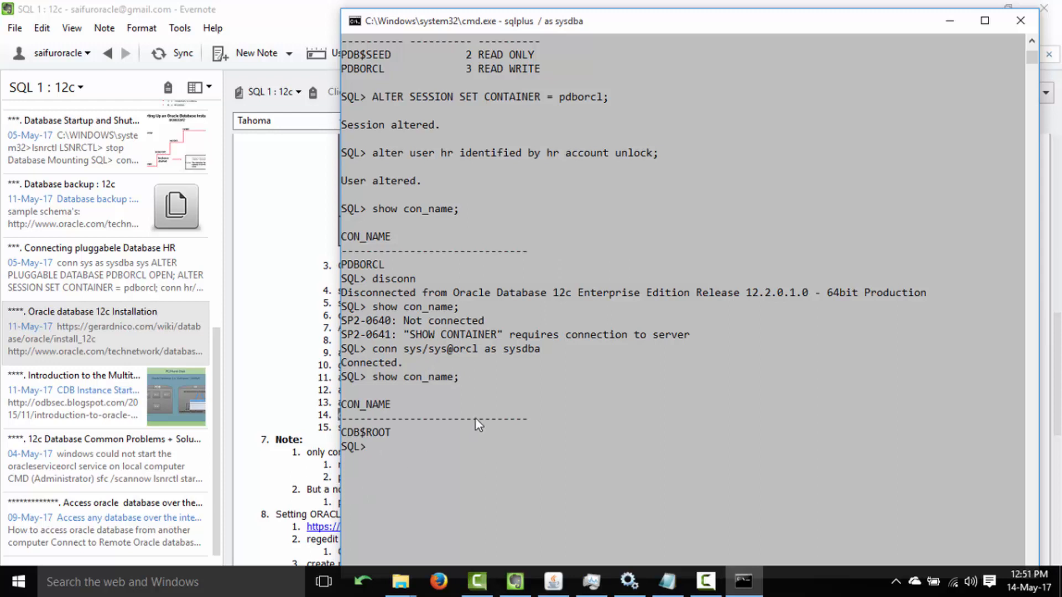
{"action": "key", "text": "Up"}
{"action": "key", "text": "Up"}
{"action": "key", "text": "Up"}
{"action": "key", "text": "Up"}
{"action": "key", "text": "Up"}
{"action": "key", "text": "Up"}
{"action": "key", "text": "Up"}
{"action": "key", "text": "Up"}
{"action": "key", "text": "Up"}
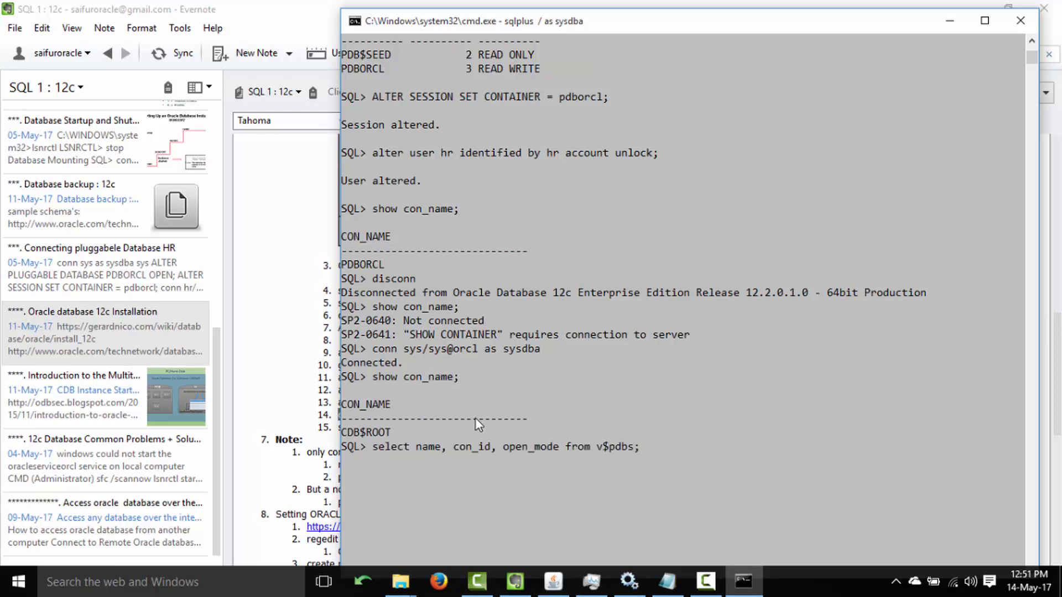
{"action": "key", "text": "Up"}
{"action": "key", "text": "Up"}
{"action": "key", "text": "Up"}
{"action": "key", "text": "Up"}
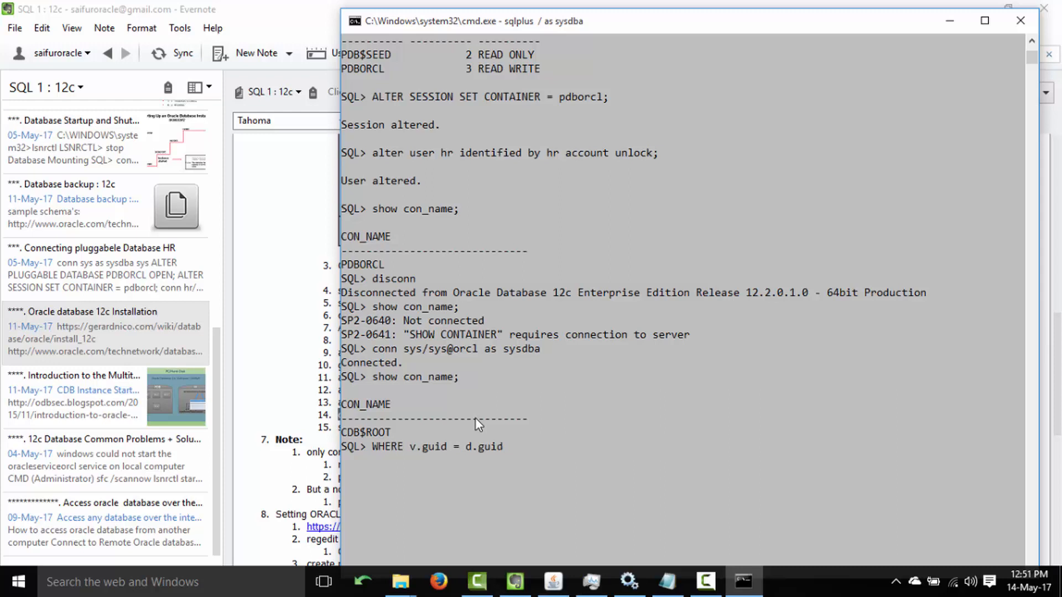
{"action": "key", "text": "Up"}
{"action": "key", "text": "Up"}
{"action": "key", "text": "Up"}
{"action": "key", "text": "Up"}
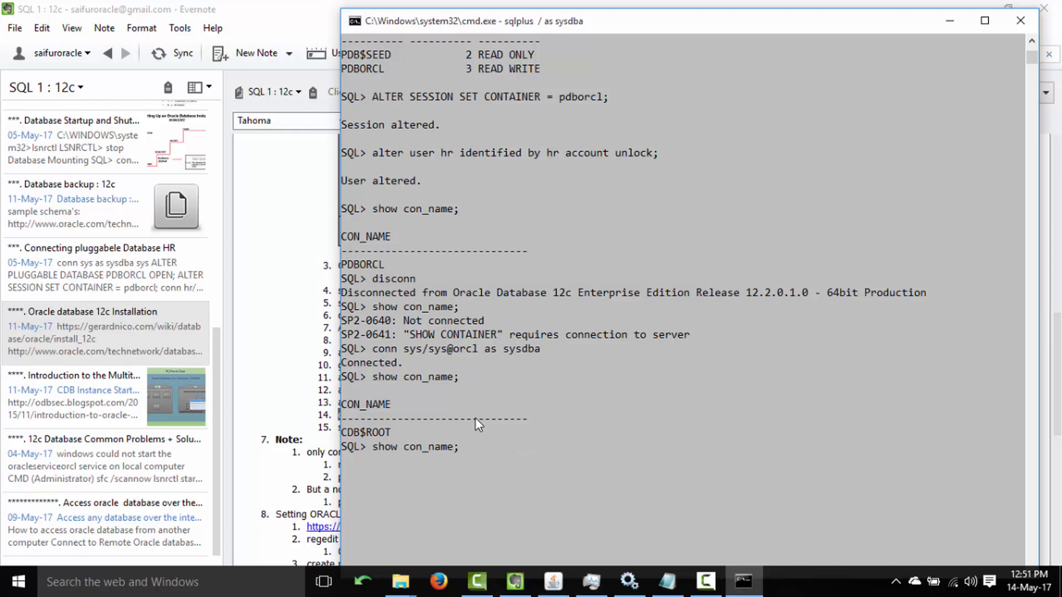
Edit the recalled connect command to log in as hr to pdborcl without sysdba, getting 'Connected.'.
{"action": "key", "text": "Up"}
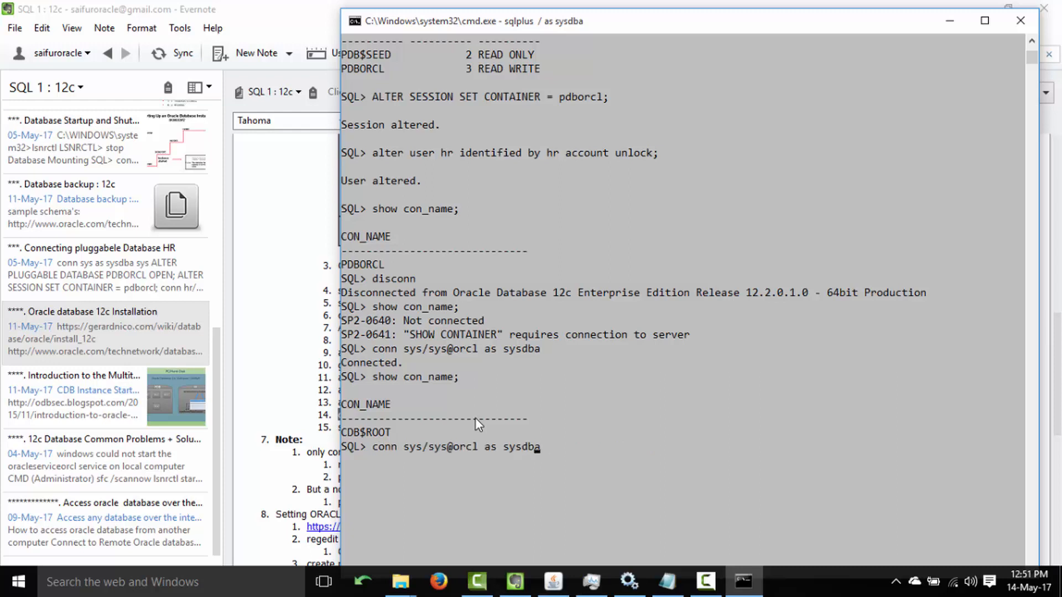
{"action": "key", "text": "BackSpace"}
{"action": "key", "text": "BackSpace"}
{"action": "key", "text": "BackSpace"}
{"action": "key", "text": "BackSpace"}
{"action": "key", "text": "BackSpace"}
{"action": "key", "text": "BackSpace"}
{"action": "key", "text": "BackSpace"}
{"action": "key", "text": "BackSpace"}
{"action": "key", "text": "BackSpace"}
{"action": "key", "text": "BackSpace"}
{"action": "key", "text": "Left"}
{"action": "key", "text": "Left"}
{"action": "key", "text": "Left"}
{"action": "key", "text": "Left"}
{"action": "type", "text": "pdb"}
{"action": "key", "text": "Left"}
{"action": "key", "text": "Left"}
{"action": "key", "text": "Left"}
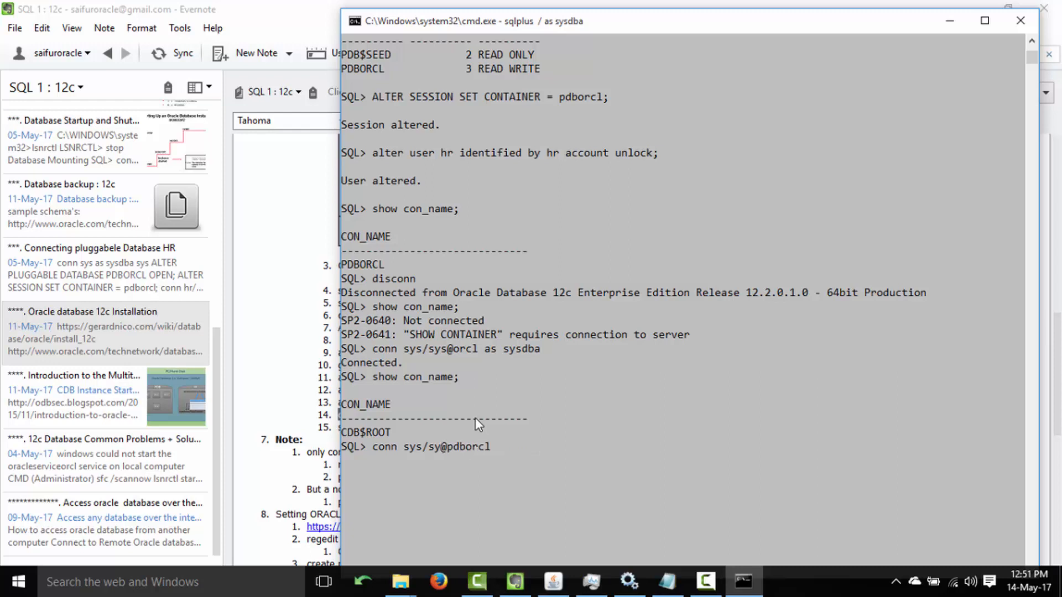
{"action": "key", "text": "BackSpace"}
{"action": "key", "text": "BackSpace"}
{"action": "key", "text": "BackSpace"}
{"action": "type", "text": "hr"}
{"action": "key", "text": "Left"}
{"action": "key", "text": "Left"}
{"action": "key", "text": "Left"}
{"action": "key", "text": "BackSpace"}
{"action": "key", "text": "BackSpace"}
{"action": "key", "text": "BackSpace"}
{"action": "type", "text": "hr"}
{"action": "key", "text": "Return"}
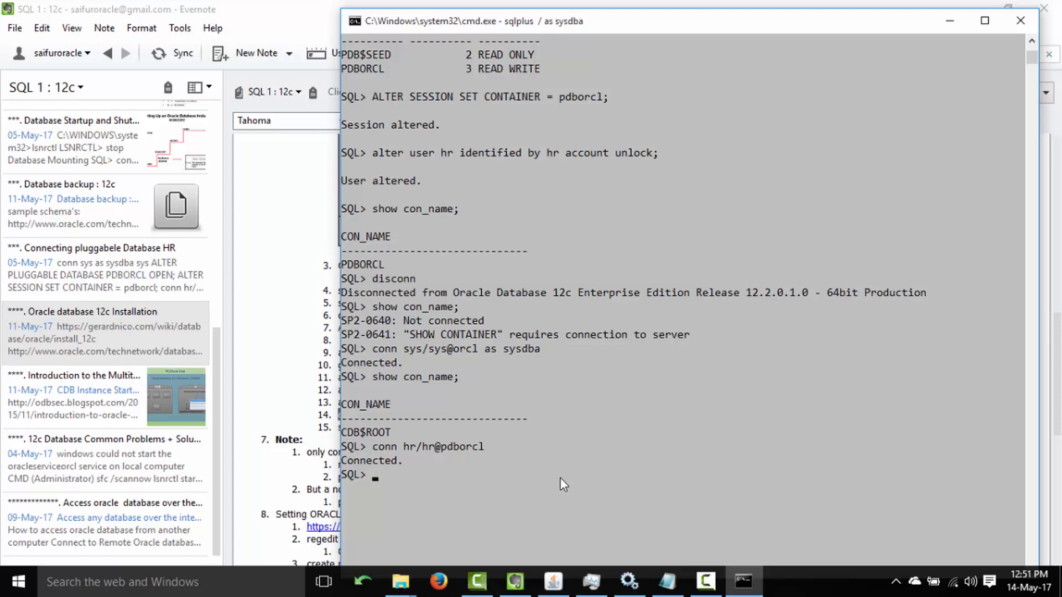
{"action": "left_click", "coordinate": [530, 592]}
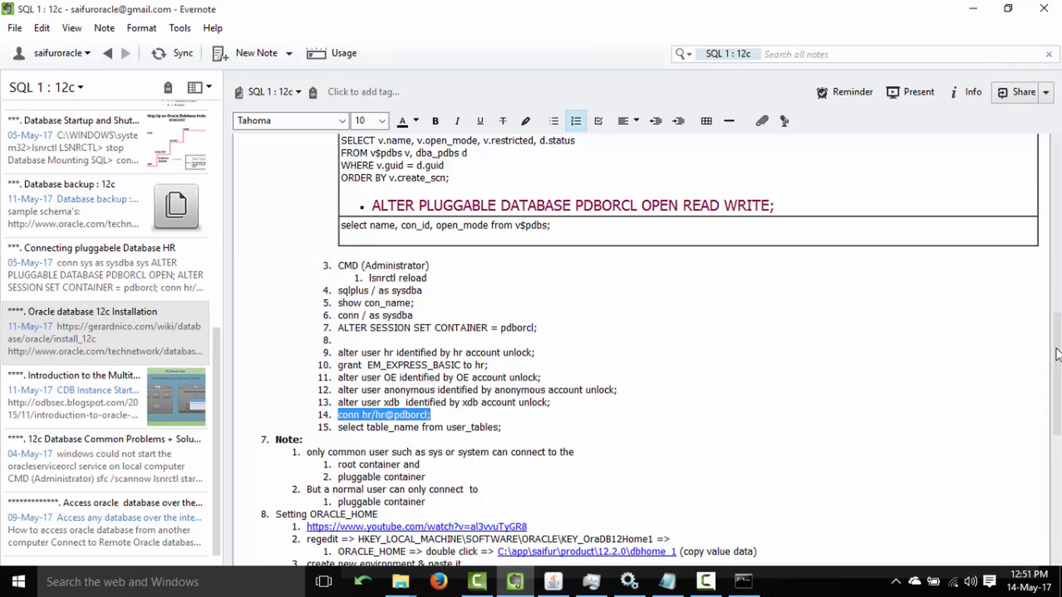
Open the 'Database backup : 12c' note and choose Open on its HR_pdborcl.sql attachment.
{"action": "left_click_drag", "start_coordinate": [1057, 356], "coordinate": [1057, 407]}
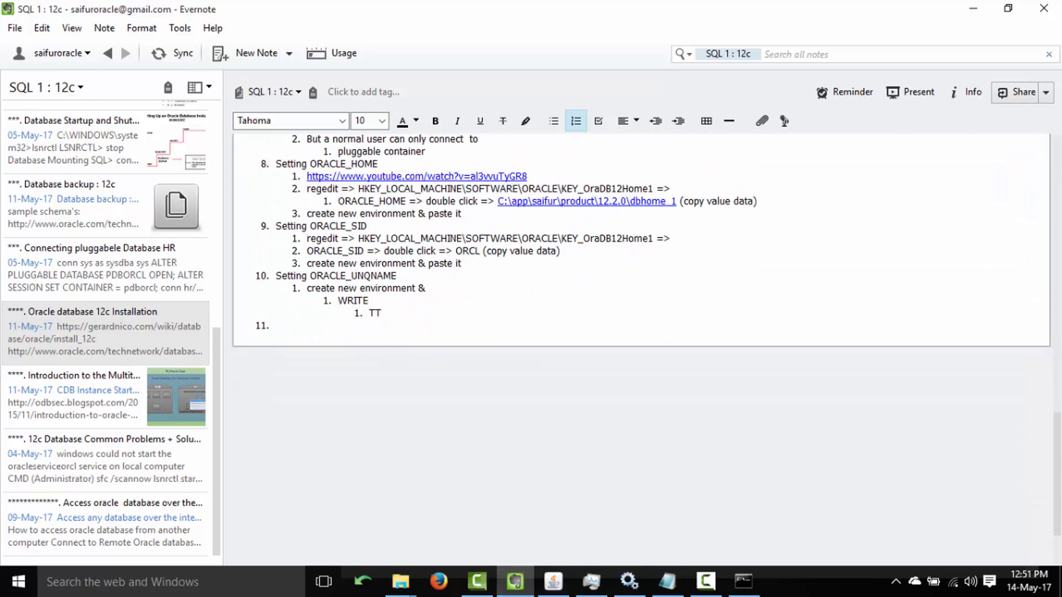
{"action": "scroll", "coordinate": [1058, 412], "scroll_direction": "up", "scroll_amount": 4}
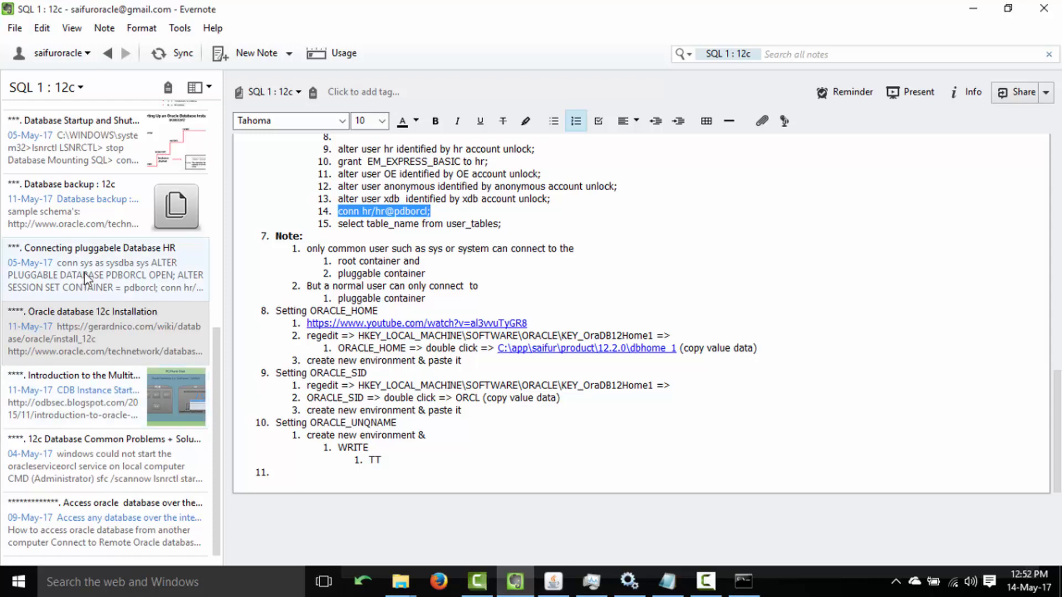
{"action": "left_click_drag", "start_coordinate": [216, 367], "coordinate": [227, 409]}
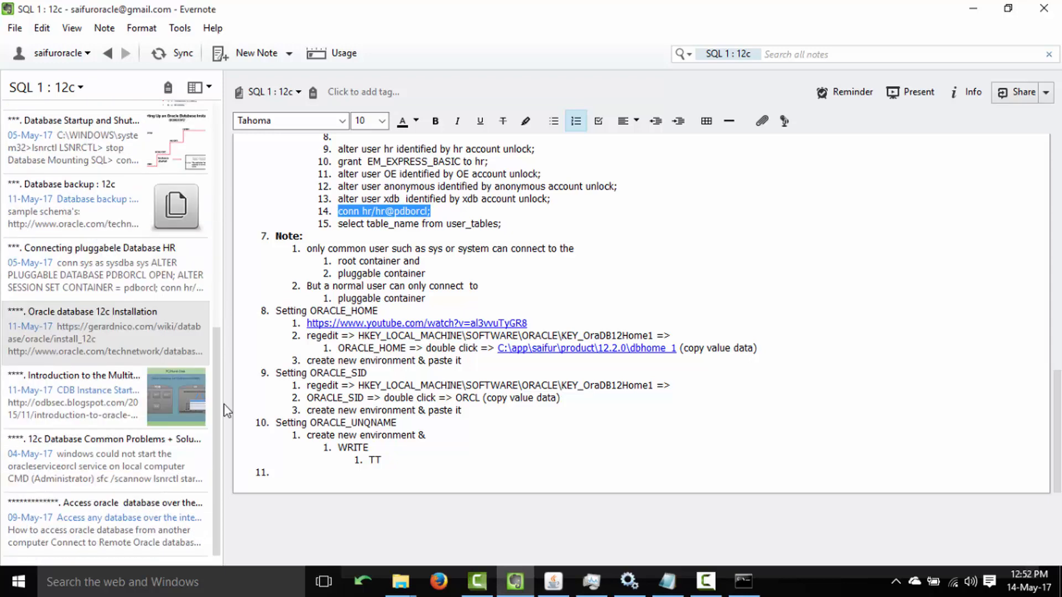
{"action": "scroll", "coordinate": [239, 327], "scroll_direction": "up", "scroll_amount": 3}
{"action": "left_click", "coordinate": [33, 310]}
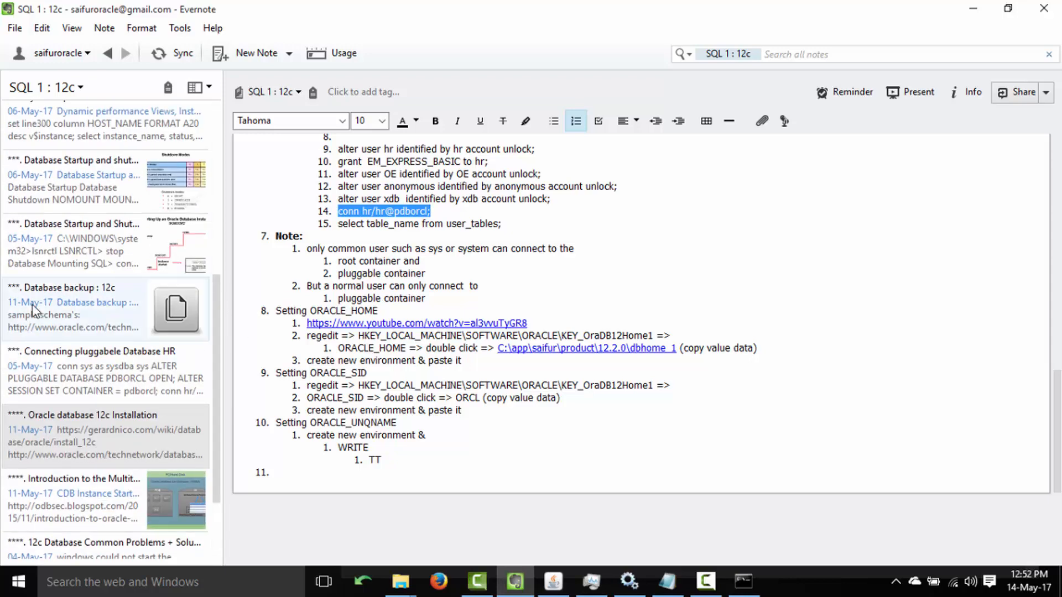
{"action": "right_click", "coordinate": [416, 286]}
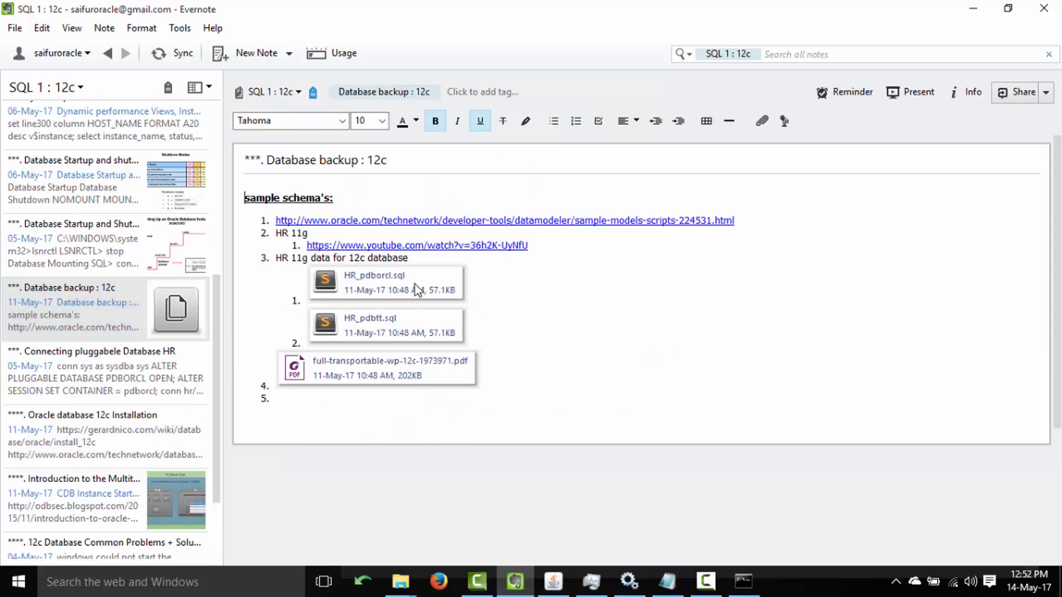
{"action": "left_click", "coordinate": [387, 287]}
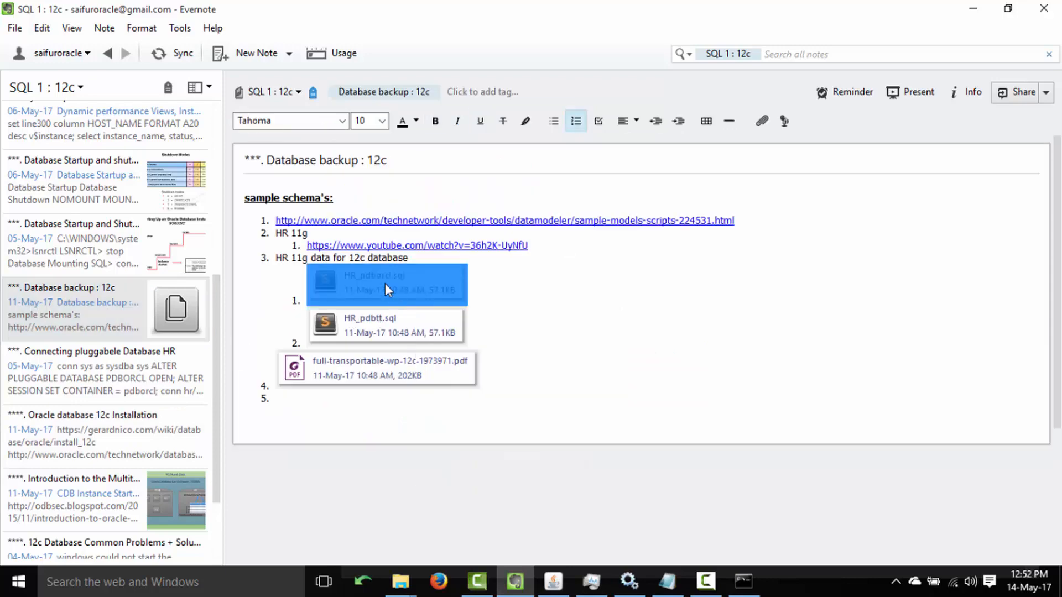
Open HR_pdborcl.sql in Sublime Text, dismiss the update prompt, and copy the line-2 connect statement.
{"action": "double_click", "coordinate": [385, 283]}
{"action": "left_click", "coordinate": [619, 303]}
{"action": "left_click", "coordinate": [478, 310]}
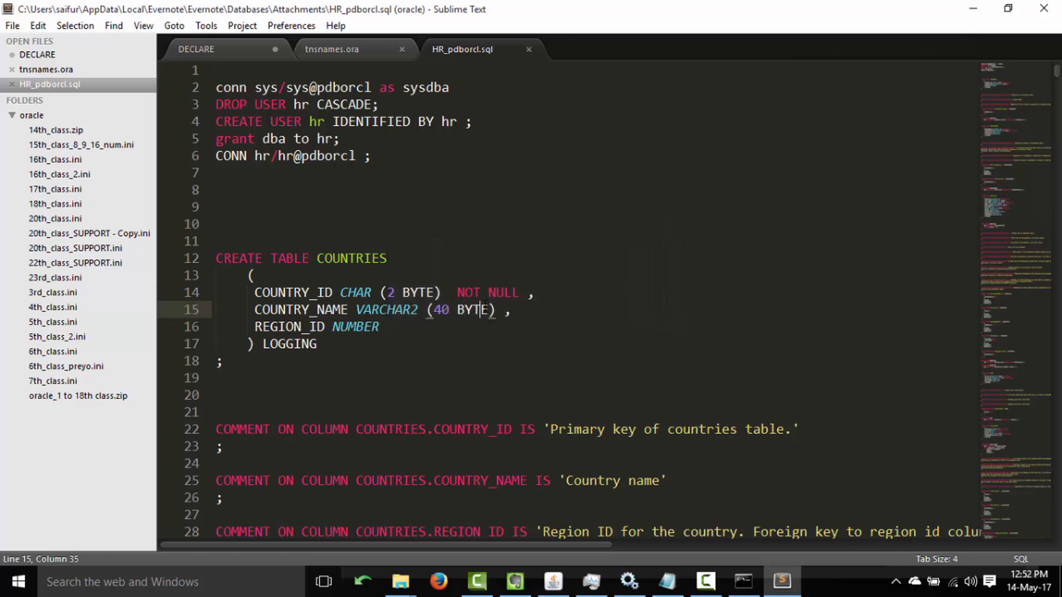
{"action": "left_click_drag", "start_coordinate": [216, 88], "coordinate": [472, 91]}
{"action": "key", "text": "ctrl+c"}
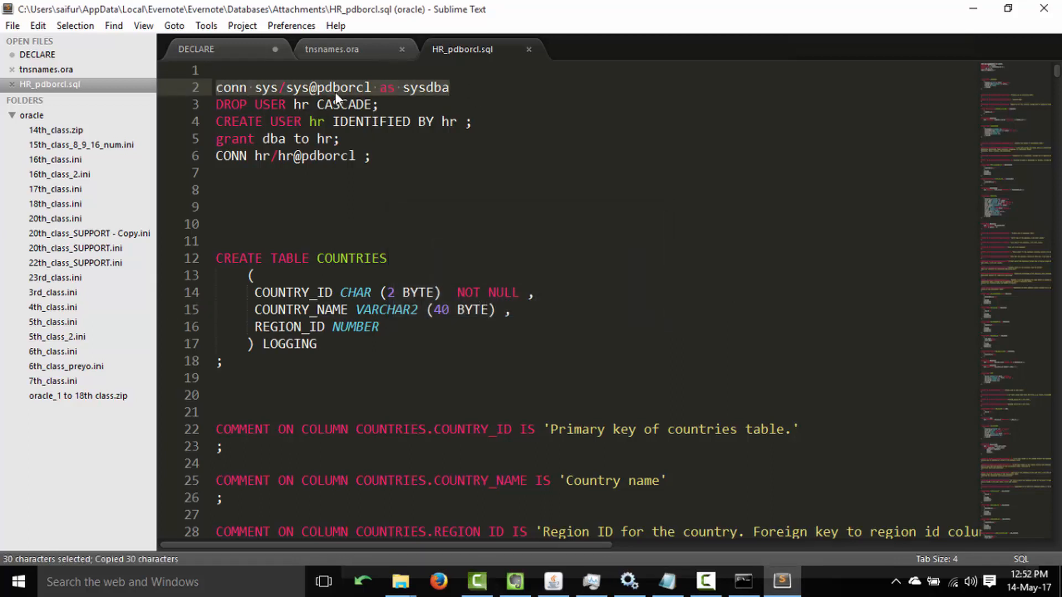
Highlight parts of the connect line, including the pdborcl database name, then return to Evernote.
{"action": "left_click", "coordinate": [334, 91]}
{"action": "left_click_drag", "start_coordinate": [216, 87], "coordinate": [450, 87]}
{"action": "left_click", "coordinate": [451, 87]}
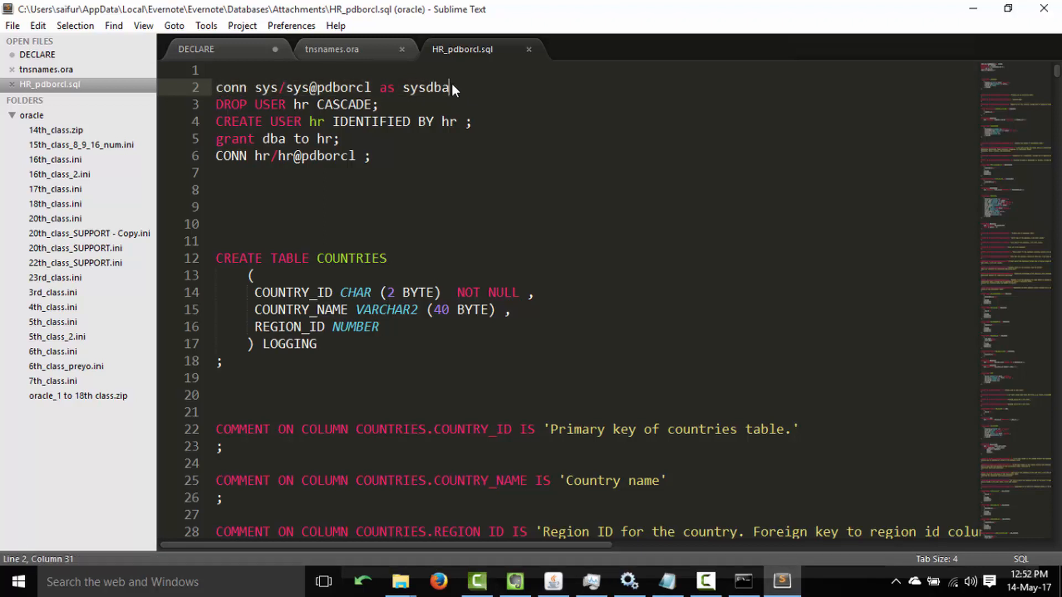
{"action": "left_click_drag", "start_coordinate": [317, 87], "coordinate": [378, 88]}
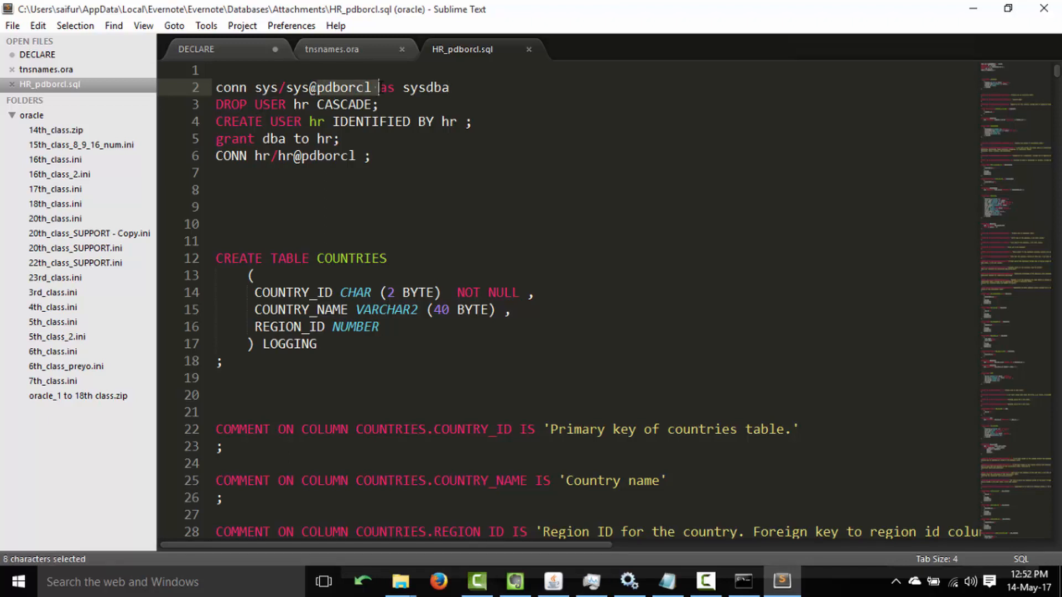
{"action": "left_click", "coordinate": [378, 86]}
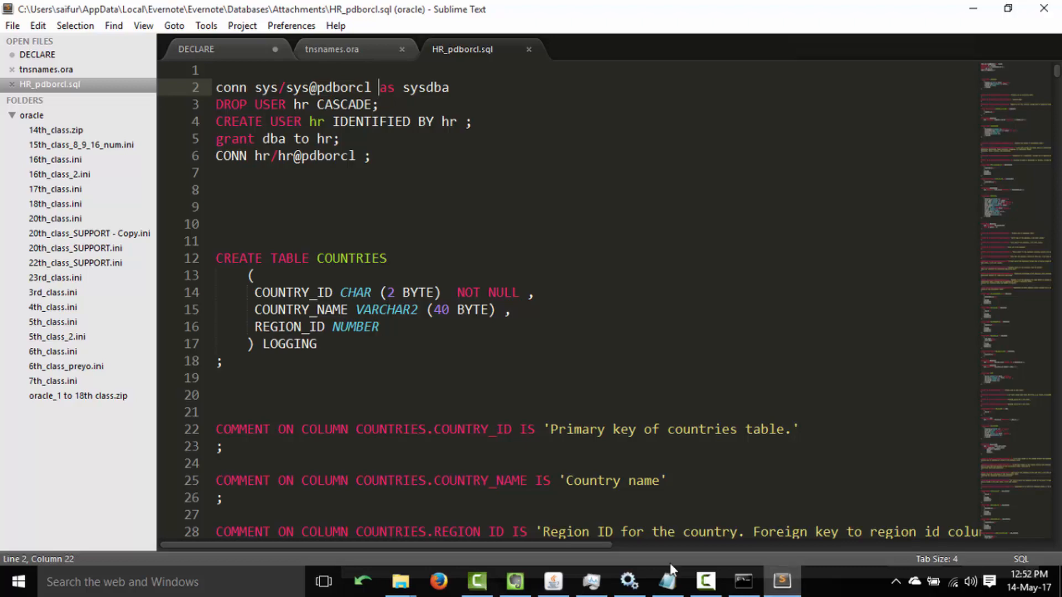
{"action": "left_click", "coordinate": [511, 588]}
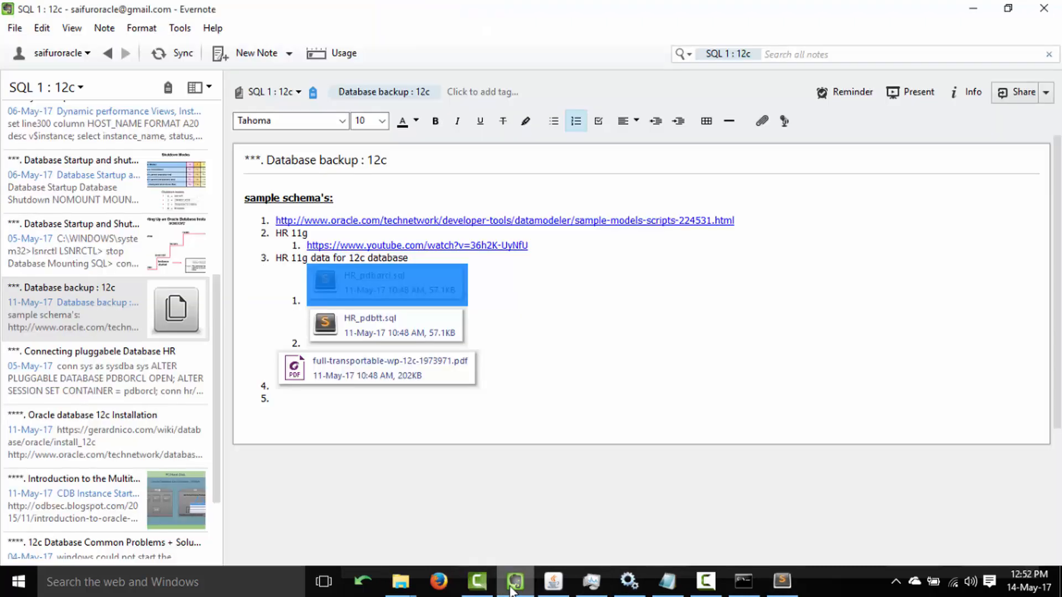
Open the 'Introduction to the Multitenant Architecture' note and scroll to its PC/Hard-Disk CDB/PDB diagram.
{"action": "left_click", "coordinate": [168, 523]}
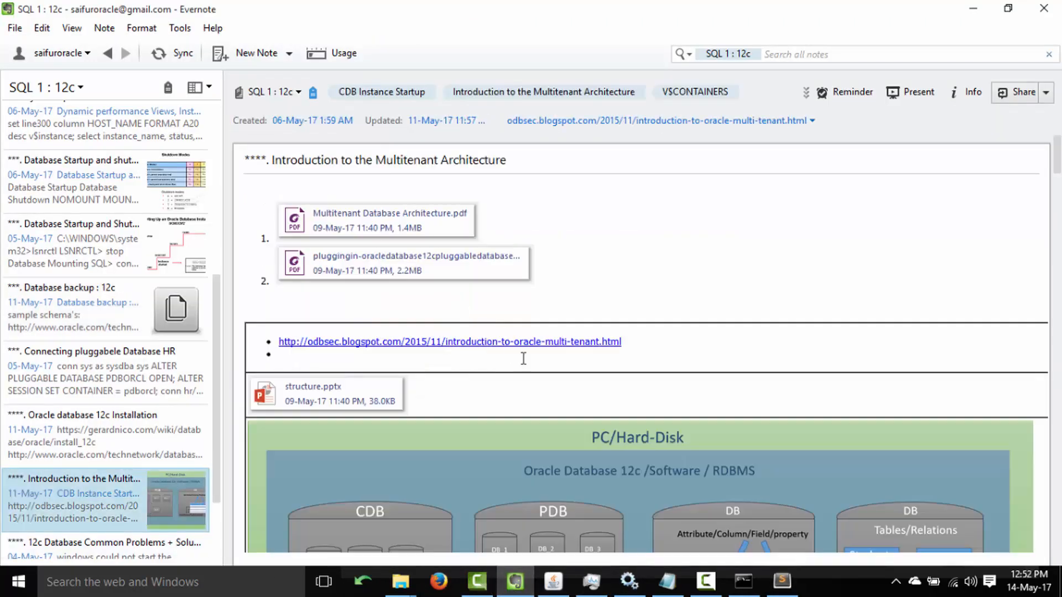
{"action": "scroll", "coordinate": [429, 250], "scroll_direction": "down", "scroll_amount": 5}
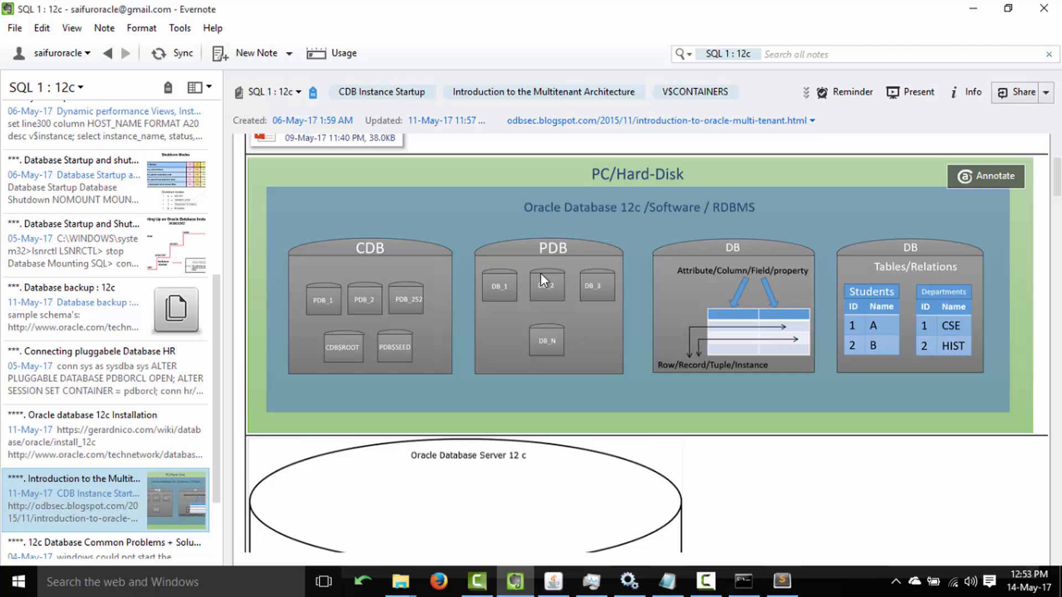
Copy the sysdba connect line from line 2 of HR_pdborcl.sql and run it in SQL*Plus.
{"action": "key", "text": "alt+Tab"}
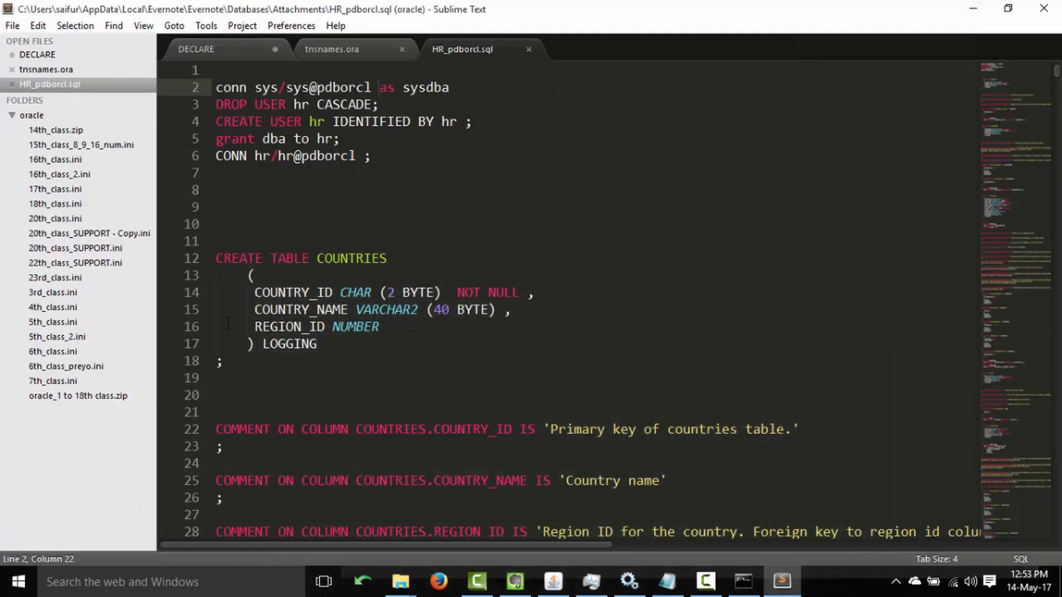
{"action": "left_click_drag", "start_coordinate": [216, 87], "coordinate": [469, 83]}
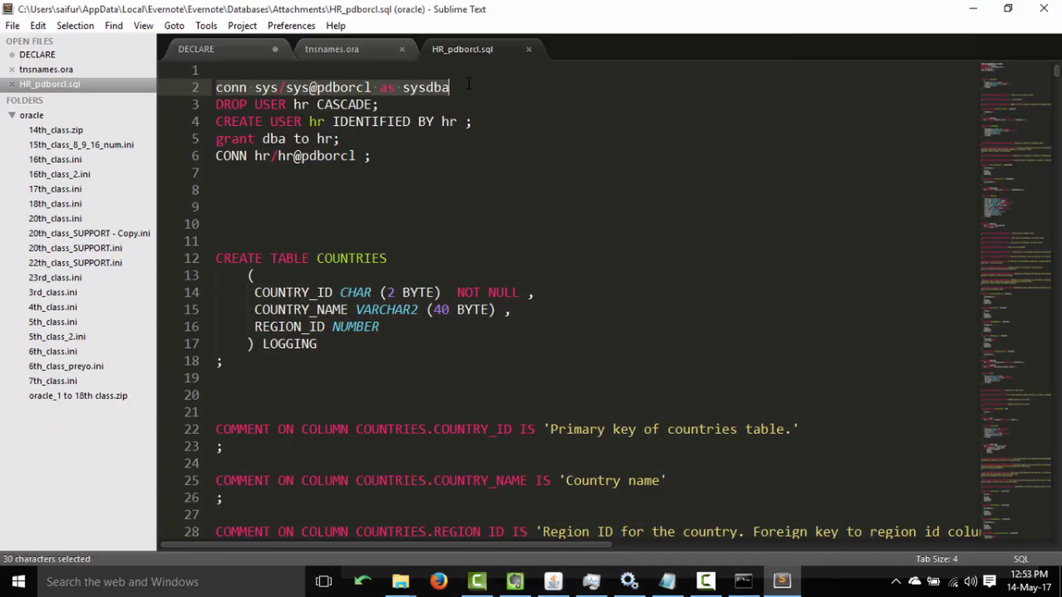
{"action": "key", "text": "ctrl+c"}
{"action": "left_click", "coordinate": [743, 581]}
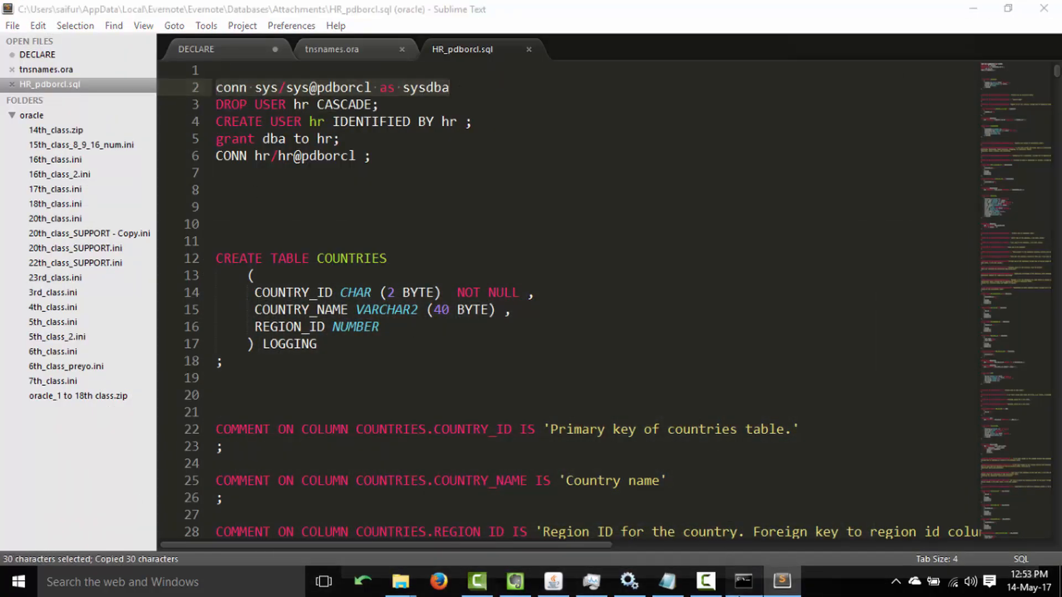
{"action": "right_click", "coordinate": [623, 367]}
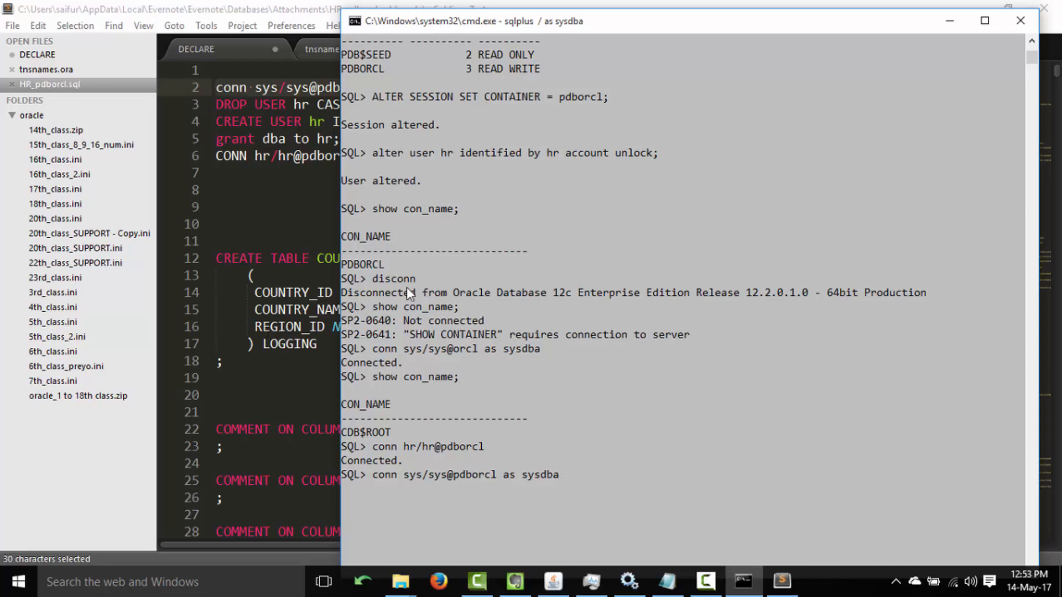
{"action": "left_click", "coordinate": [662, 390]}
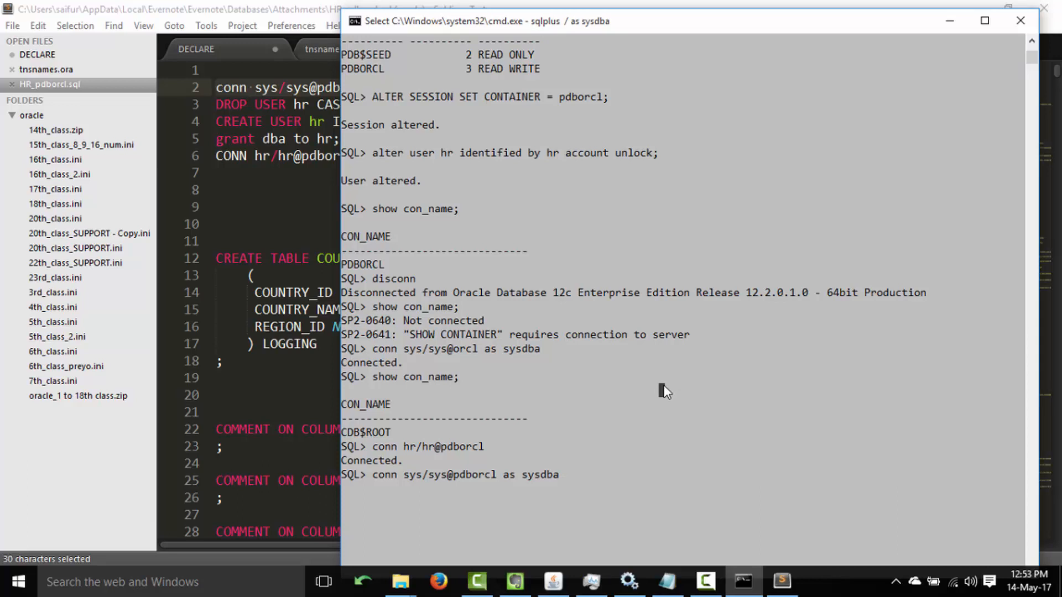
{"action": "key", "text": "Escape"}
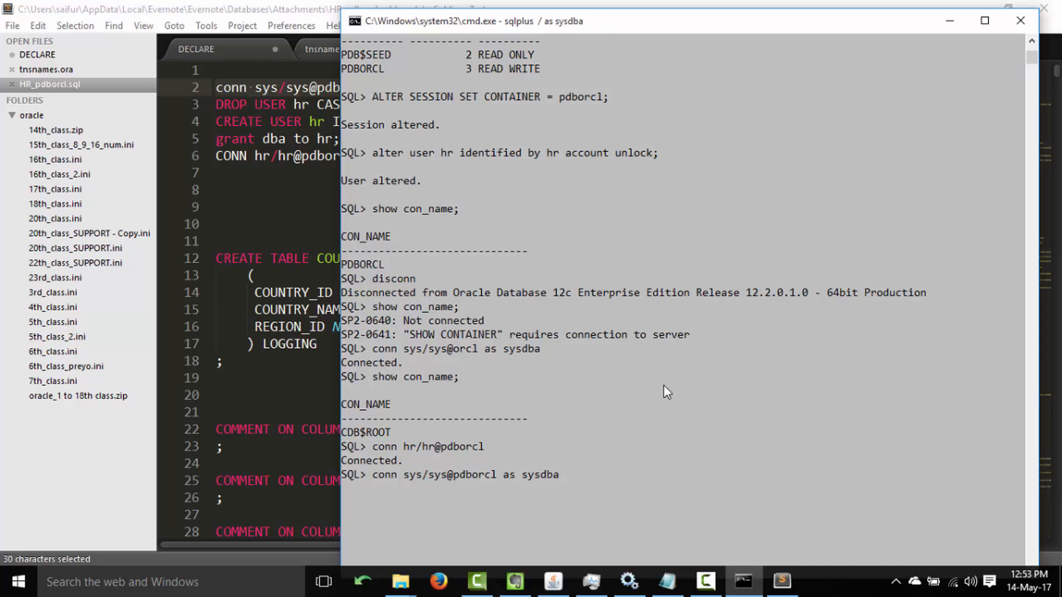
{"action": "key", "text": "Return"}
Run show con_name to confirm PDBORCL, snapping the console to the right half.
{"action": "key", "text": "Up"}
{"action": "key", "text": "Up"}
{"action": "key", "text": "Up"}
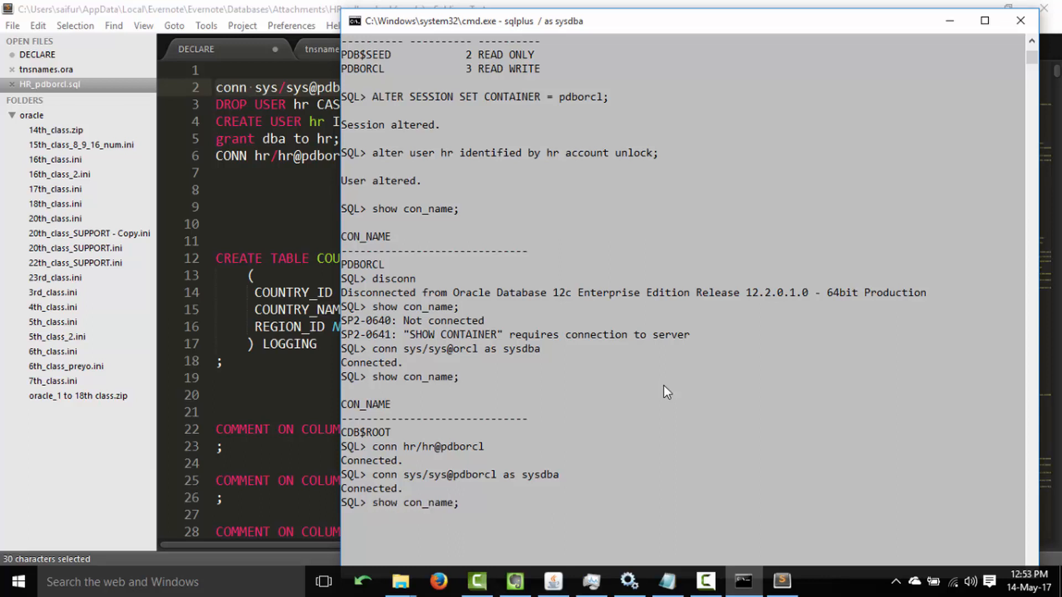
{"action": "key", "text": "Return"}
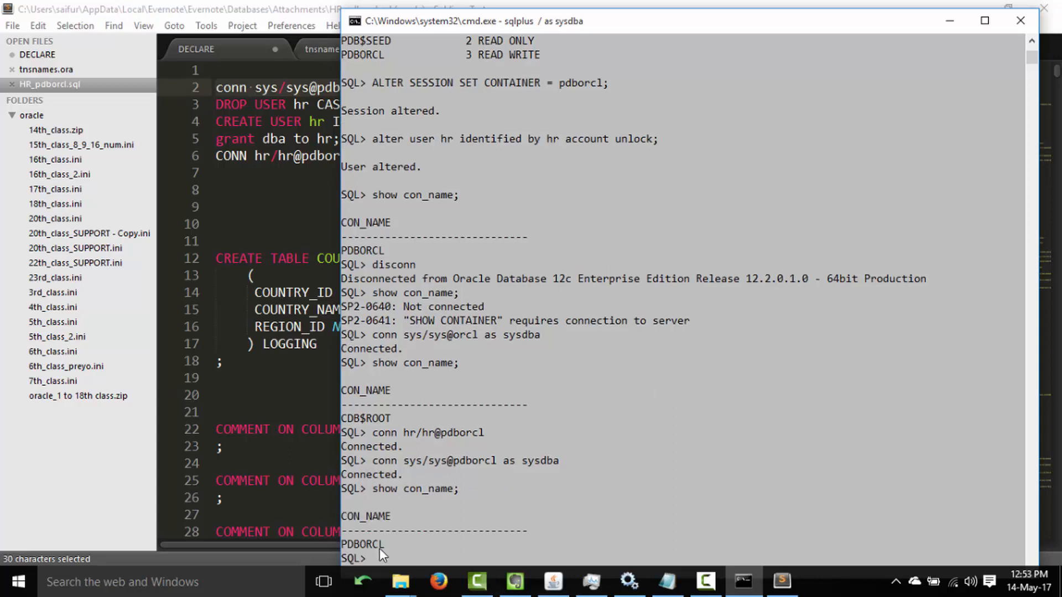
{"action": "left_click_drag", "start_coordinate": [349, 545], "coordinate": [394, 547]}
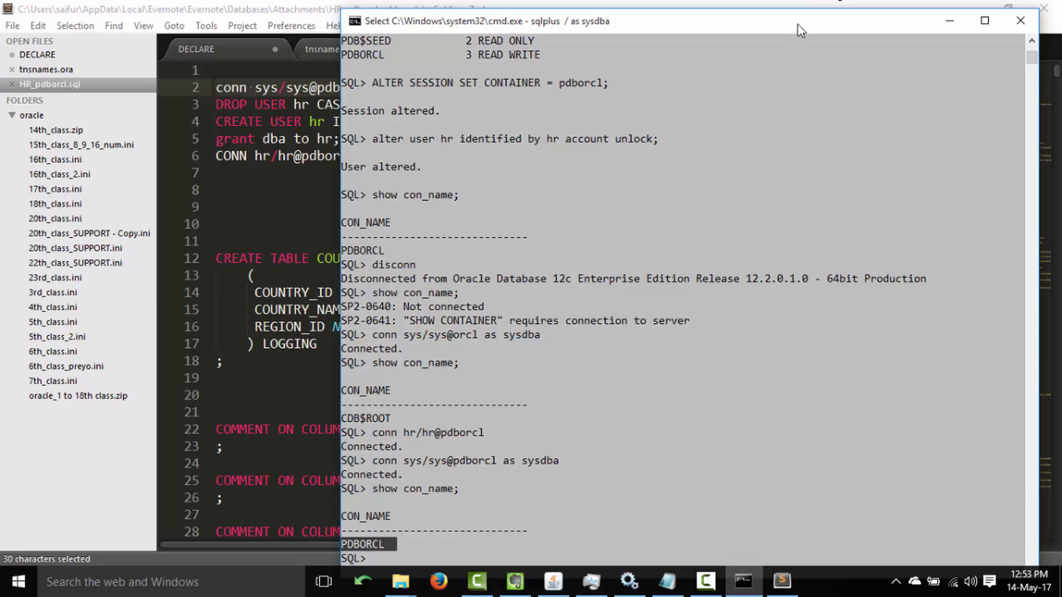
{"action": "left_click_drag", "start_coordinate": [798, 24], "coordinate": [1060, 57]}
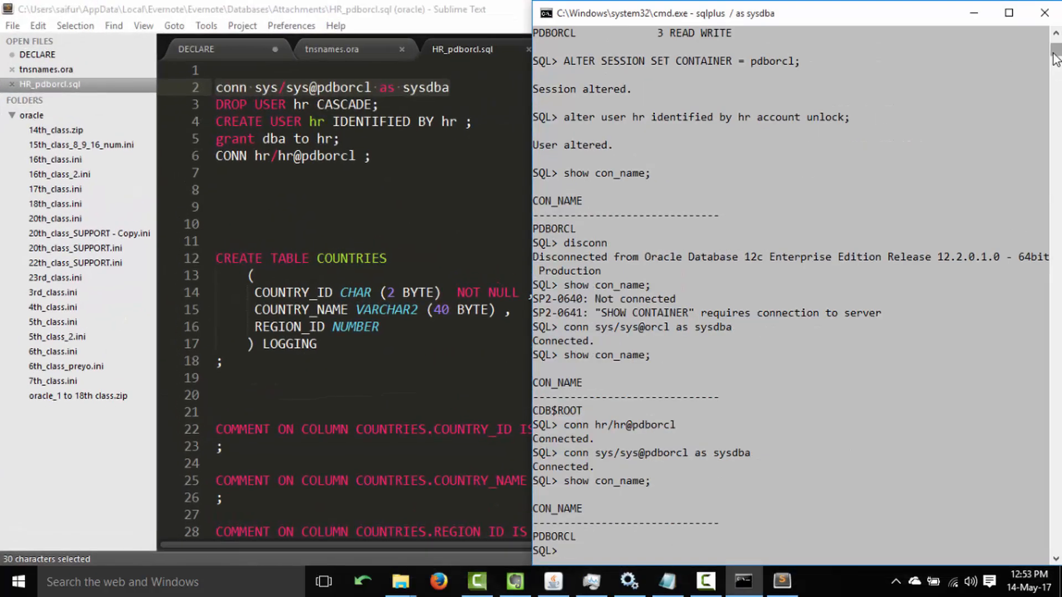
{"action": "left_click", "coordinate": [846, 204]}
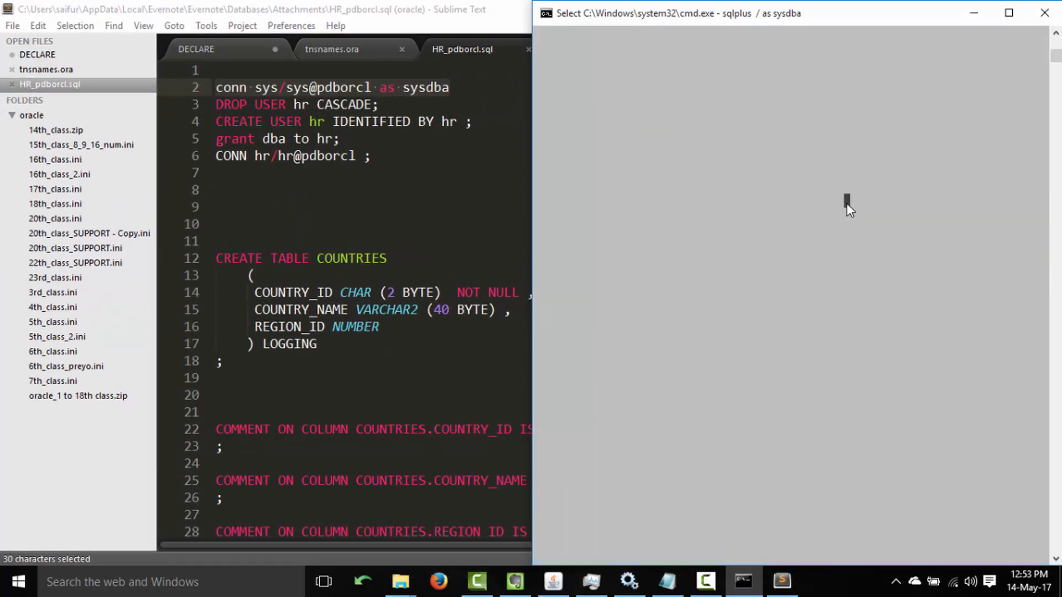
{"action": "key", "text": "Up"}
{"action": "key", "text": "Return"}
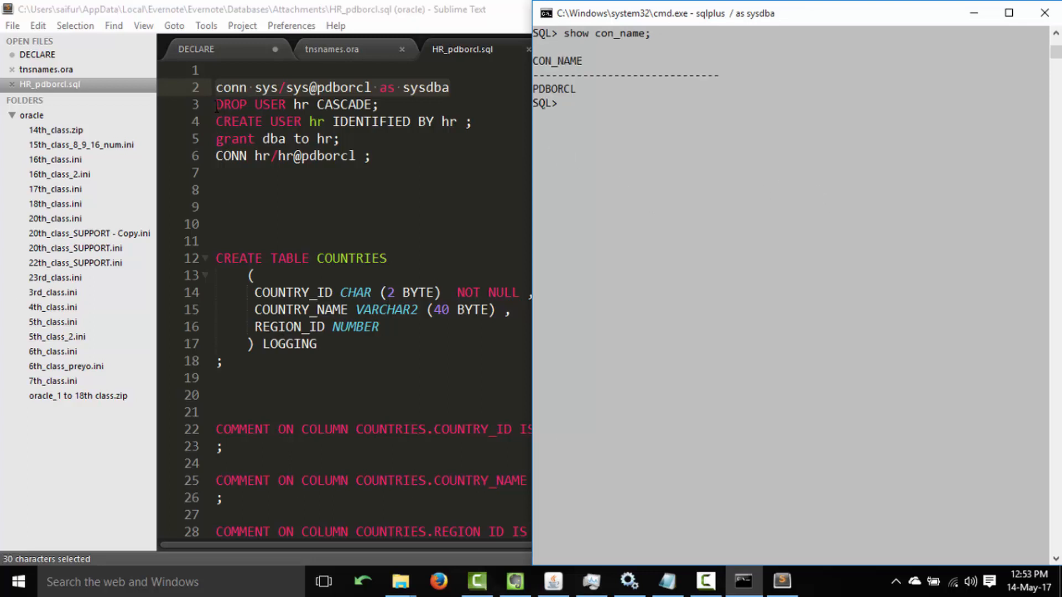
{"action": "left_click_drag", "start_coordinate": [216, 105], "coordinate": [379, 105]}
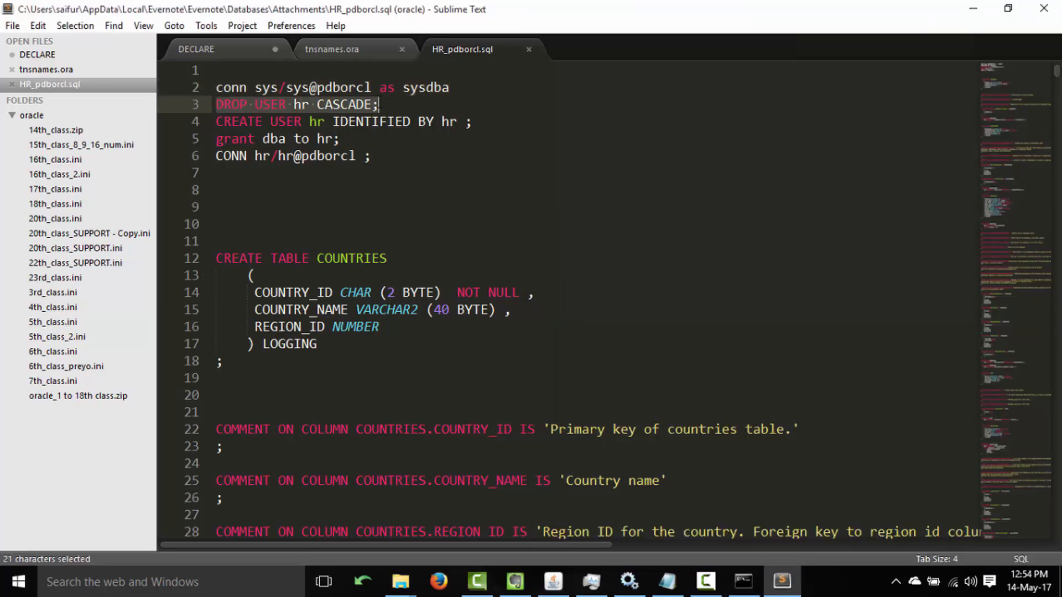
Paste lines 3–7 into SQL*Plus to drop and recreate user hr, grant dba, and connect as hr.
{"action": "key", "text": "shift+Down"}
{"action": "key", "text": "shift+Down"}
{"action": "key", "text": "shift+Down"}
{"action": "key", "text": "shift+Down"}
{"action": "key", "text": "ctrl+c"}
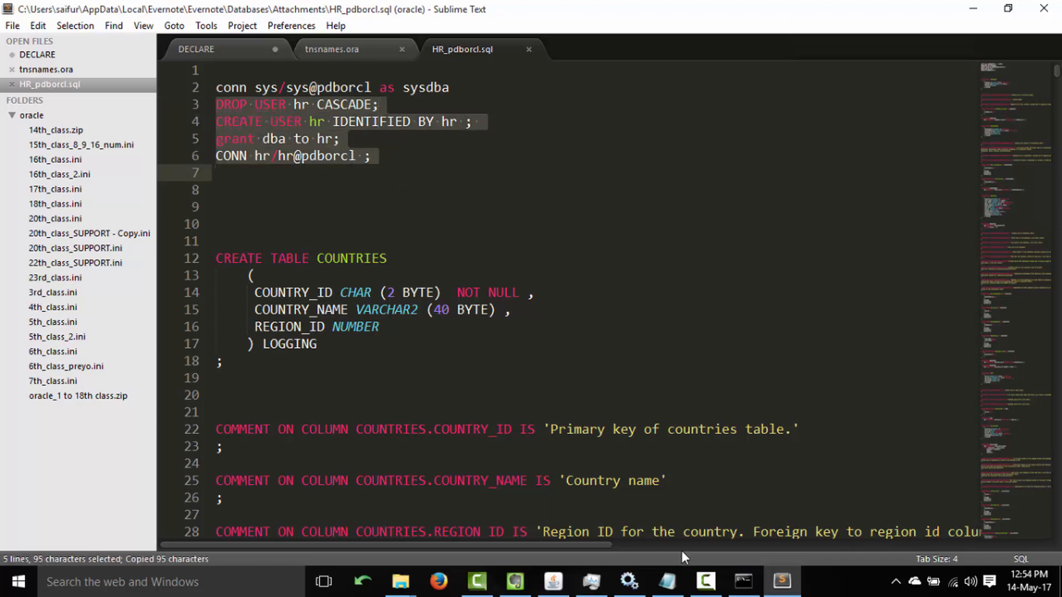
{"action": "left_click", "coordinate": [743, 581]}
{"action": "left_click", "coordinate": [634, 307]}
{"action": "right_click", "coordinate": [637, 305]}
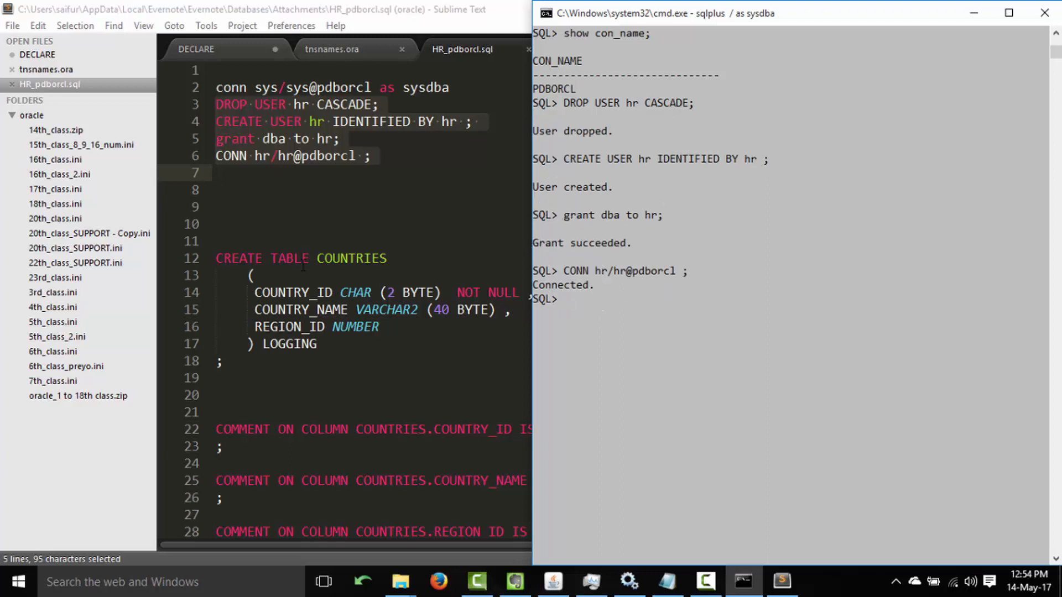
{"action": "left_click", "coordinate": [217, 259]}
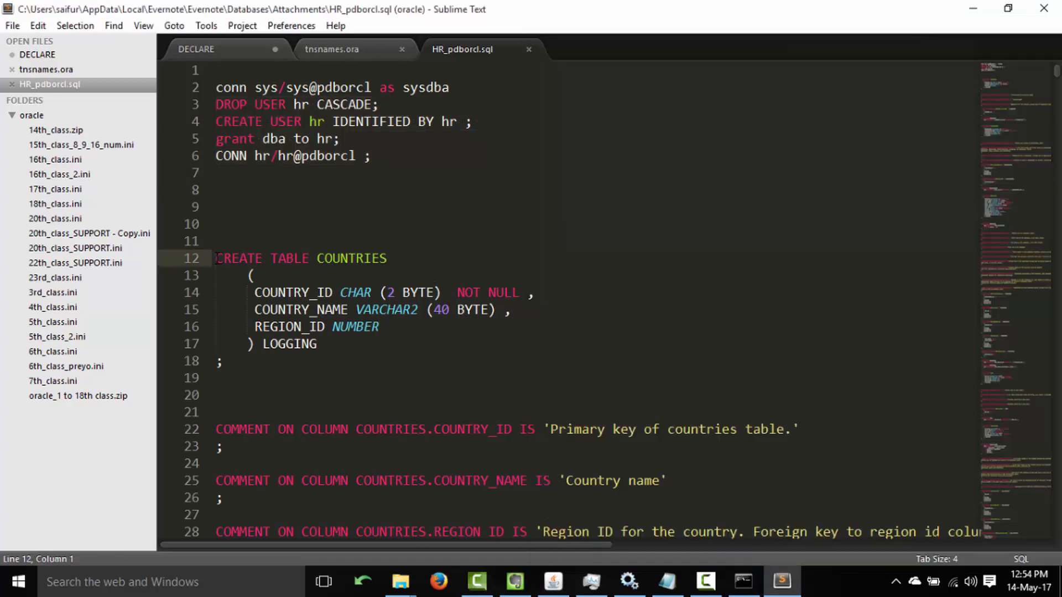
Copy the entire HR_pdborcl.sql script and paste it into SQL*Plus to run it.
{"action": "key", "text": "ctrl+a"}
{"action": "key", "text": "ctrl+c"}
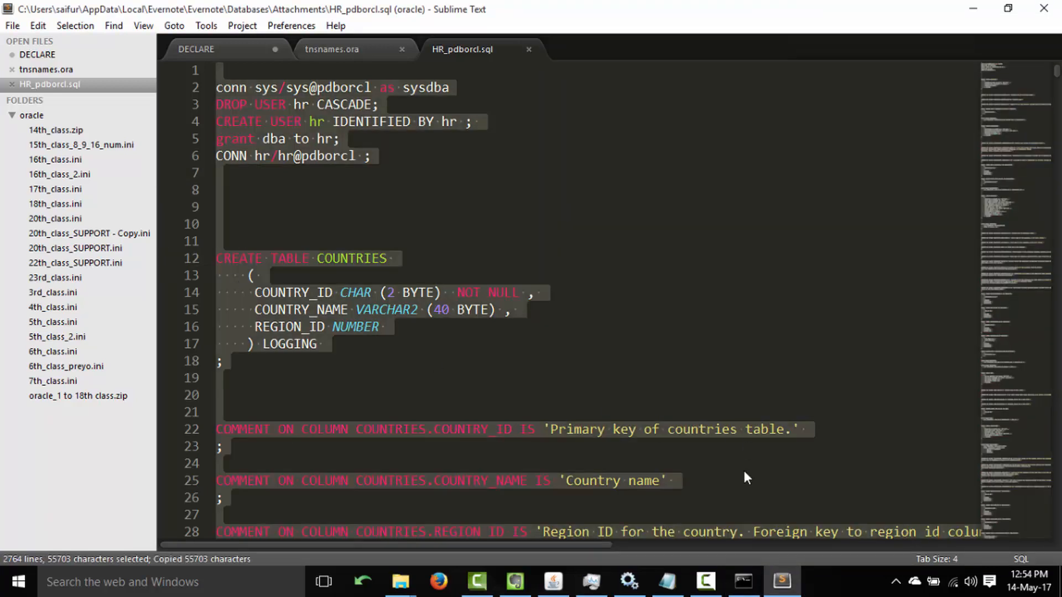
{"action": "left_click", "coordinate": [743, 581]}
{"action": "left_click", "coordinate": [767, 132]}
{"action": "right_click", "coordinate": [767, 132]}
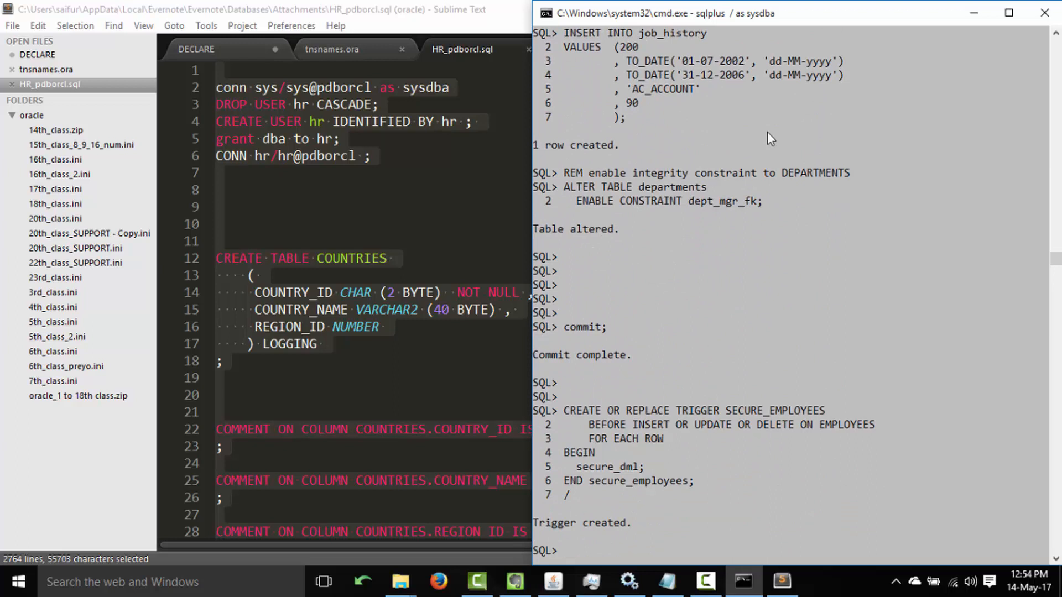
Review the pdborcl references on lines 2 and 6, then minimize Sublime and return to Evernote.
{"action": "left_click", "coordinate": [487, 188]}
{"action": "left_click", "coordinate": [444, 189]}
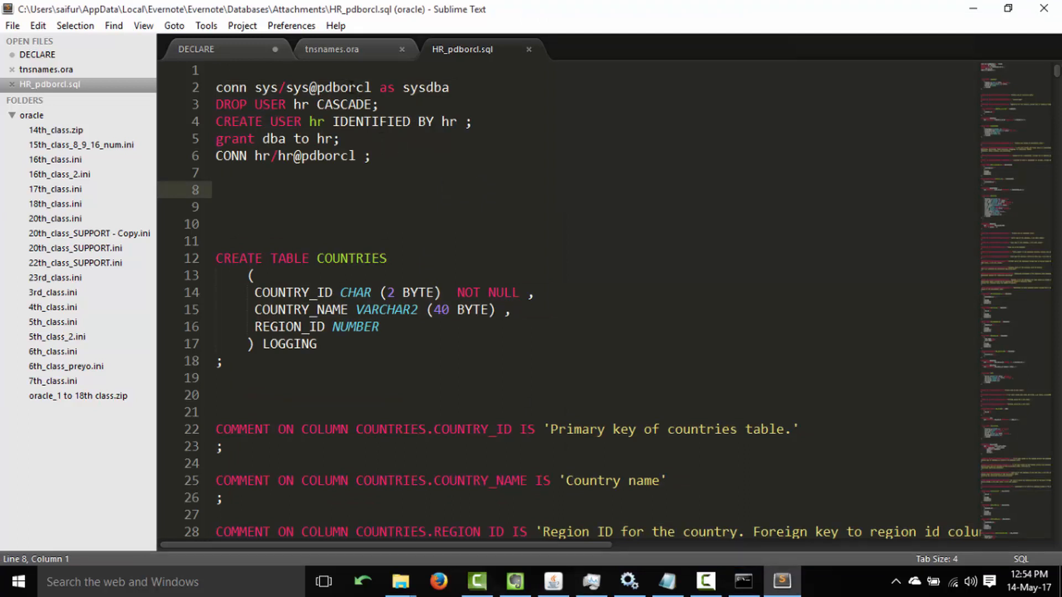
{"action": "left_click_drag", "start_coordinate": [371, 87], "coordinate": [355, 88]}
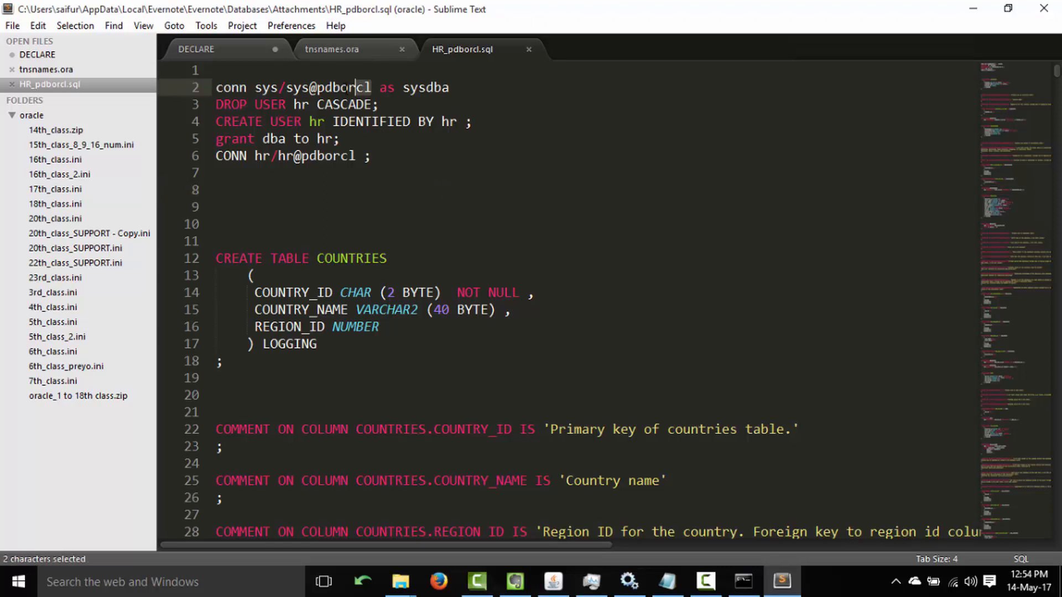
{"action": "double_click", "coordinate": [332, 156]}
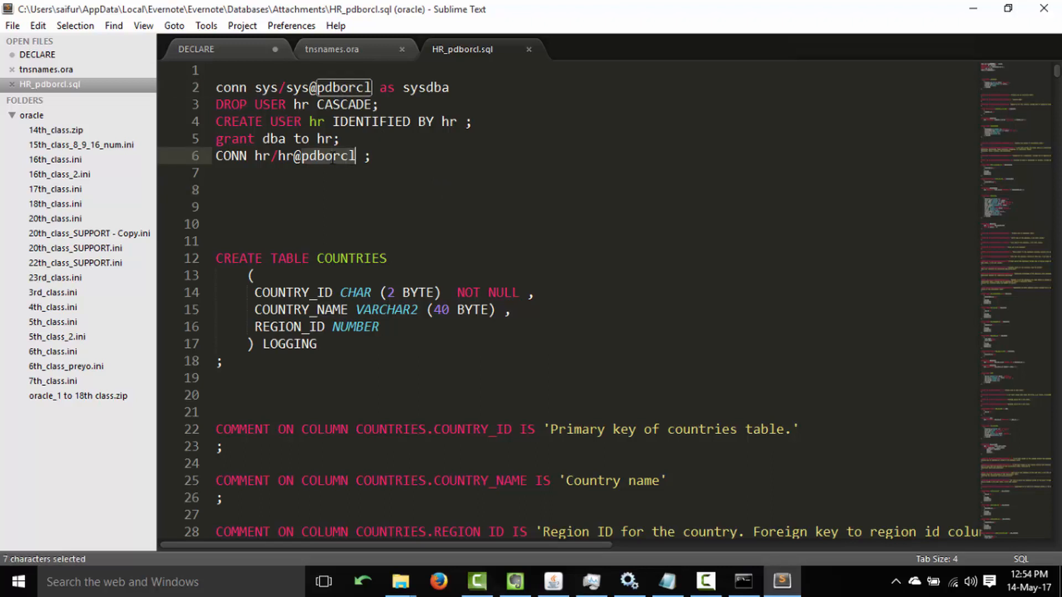
{"action": "left_click", "coordinate": [471, 292]}
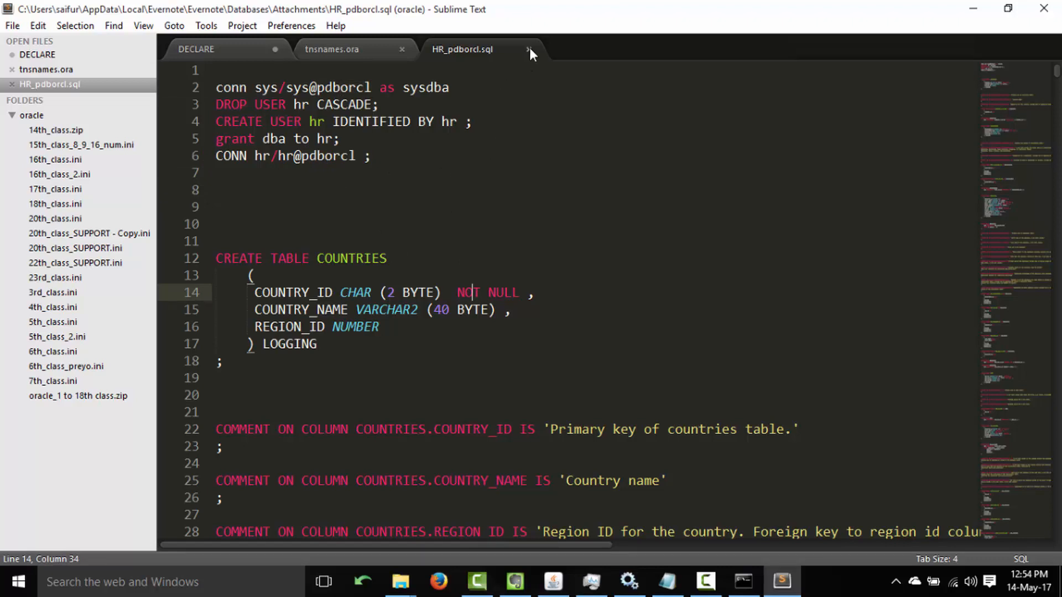
{"action": "left_click", "coordinate": [972, 11]}
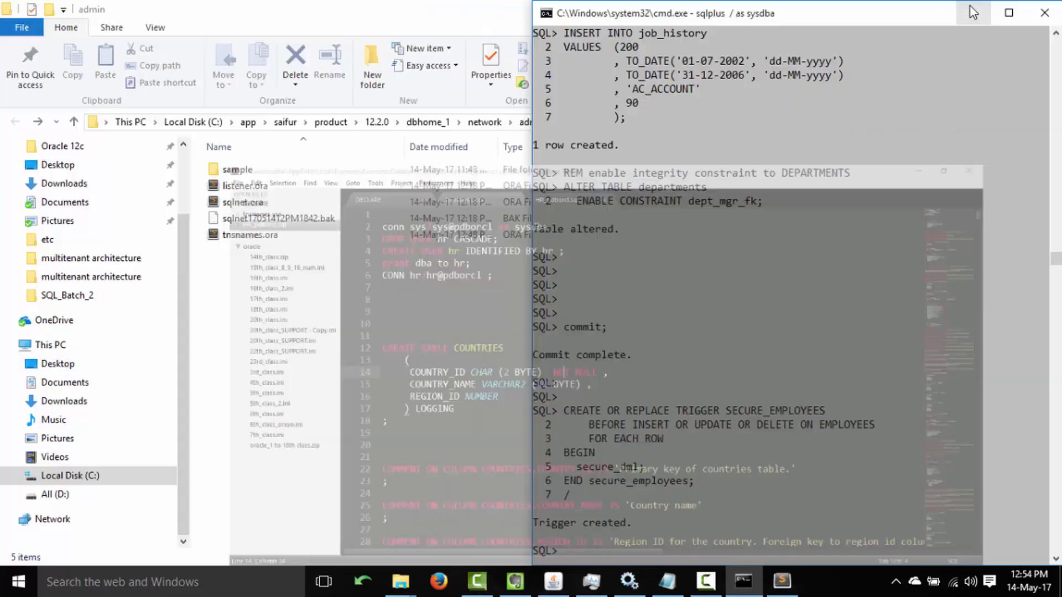
{"action": "left_click", "coordinate": [712, 303]}
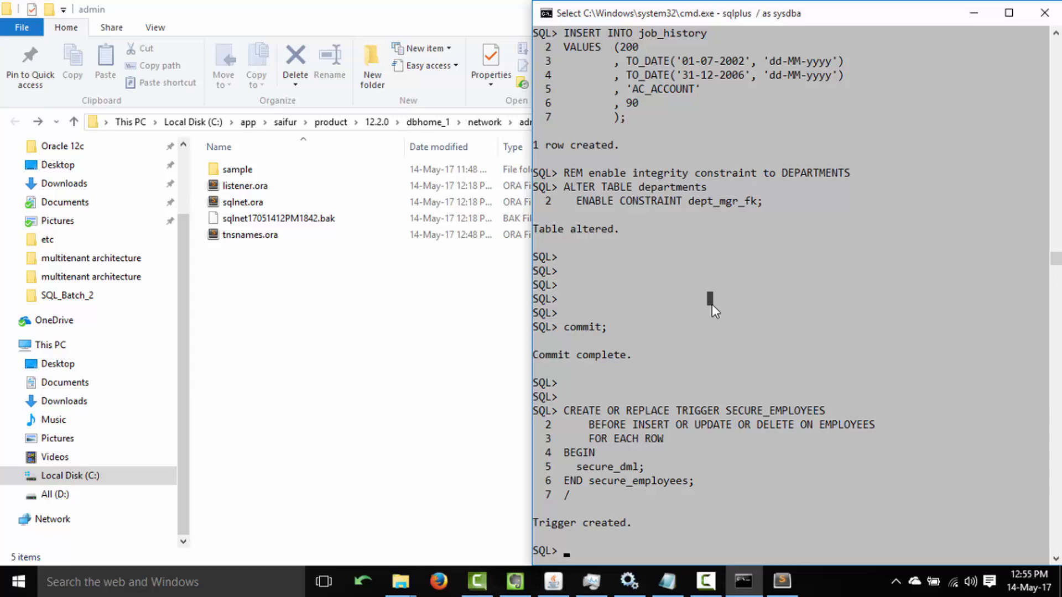
{"action": "left_click", "coordinate": [274, 264]}
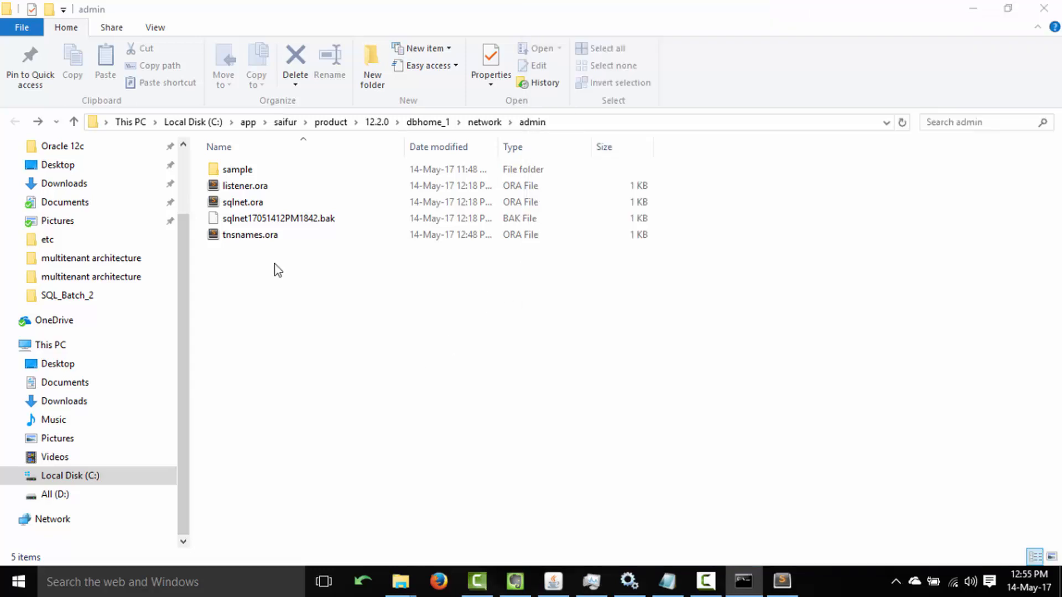
{"action": "left_click", "coordinate": [515, 580]}
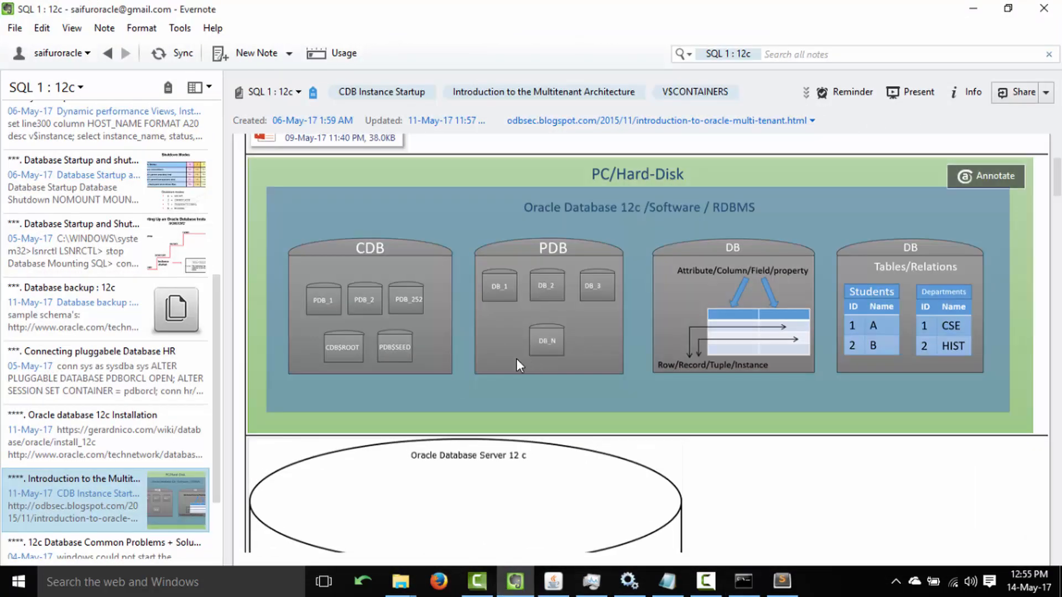
Open the 'Oracle database 12c Installation' note and highlight ORACLE_HOME, ORACLE_SID and ORACLE_UNQNAME in steps 8–10.
{"action": "left_click", "coordinate": [83, 423]}
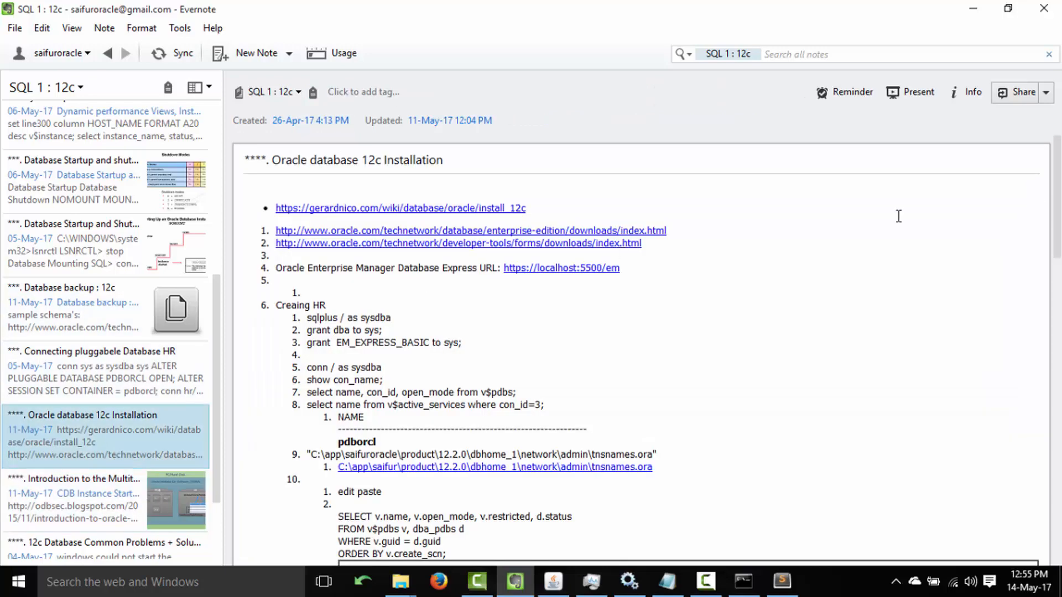
{"action": "left_click_drag", "start_coordinate": [1058, 194], "coordinate": [1058, 440]}
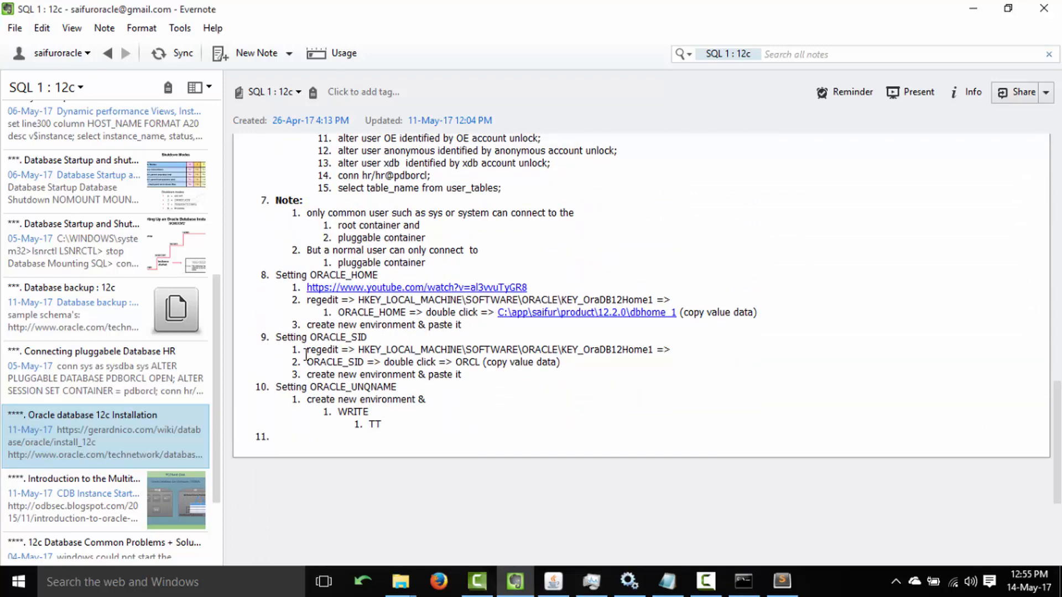
{"action": "left_click", "coordinate": [314, 336]}
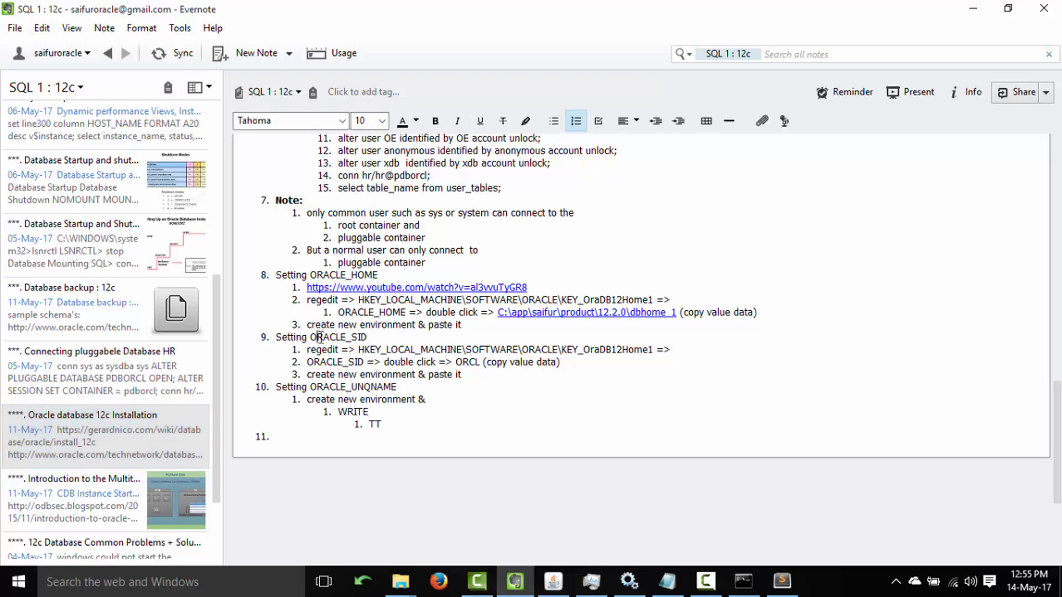
{"action": "double_click", "coordinate": [321, 336]}
{"action": "double_click", "coordinate": [340, 275]}
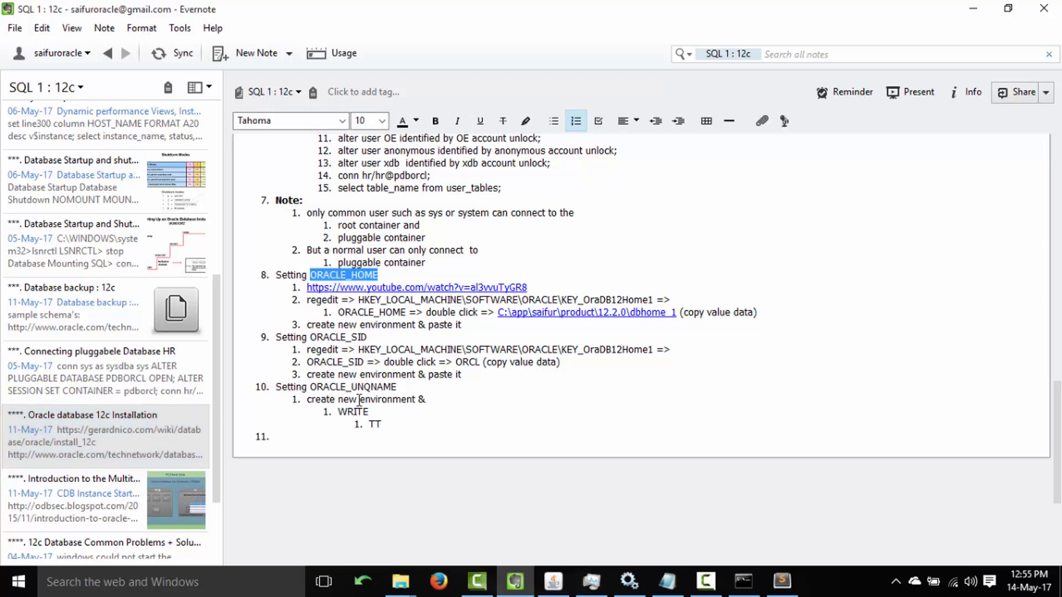
{"action": "double_click", "coordinate": [357, 387]}
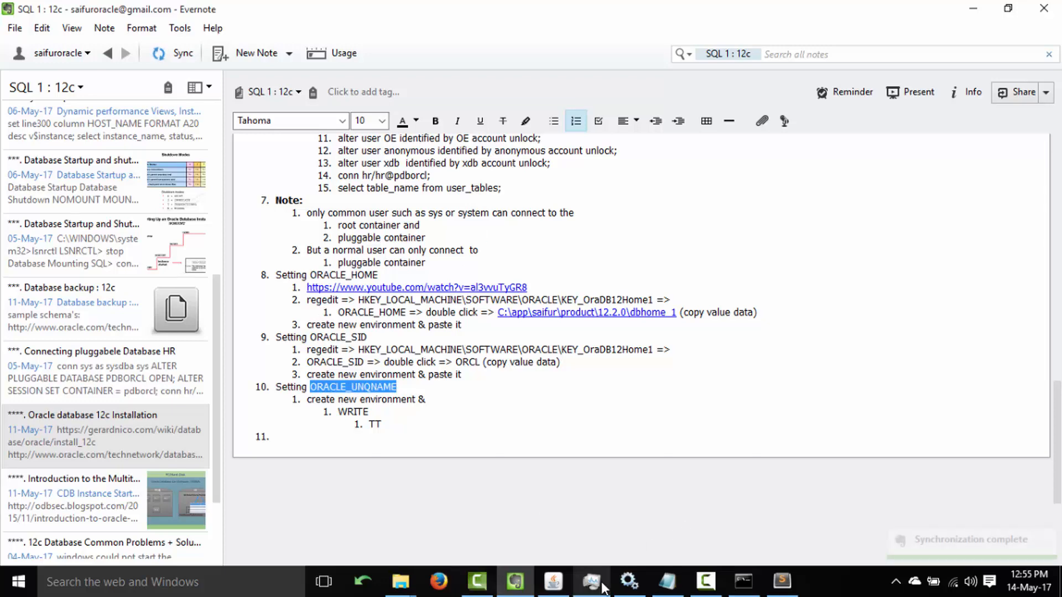
{"action": "left_click", "coordinate": [19, 581]}
Launch regedit from the Start menu search.
{"action": "type", "text": "re"}
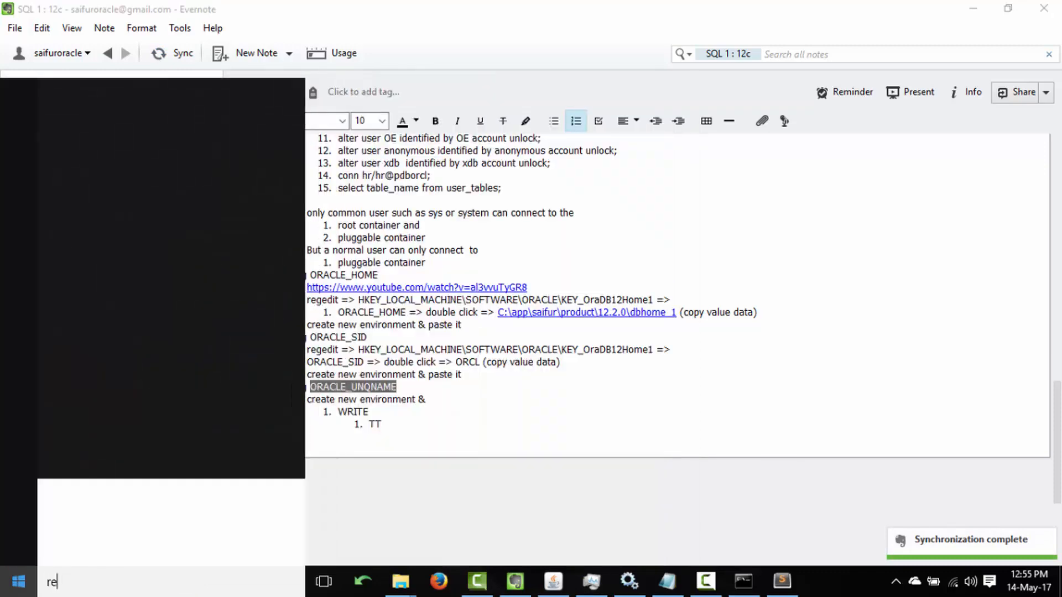
{"action": "type", "text": "feid"}
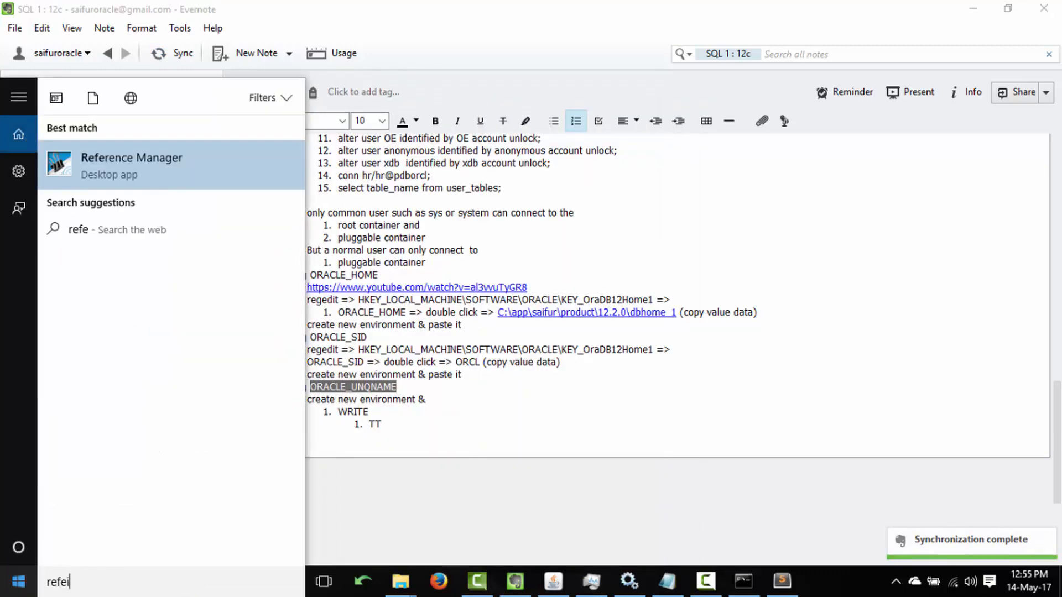
{"action": "key", "text": "BackSpace"}
{"action": "key", "text": "BackSpace"}
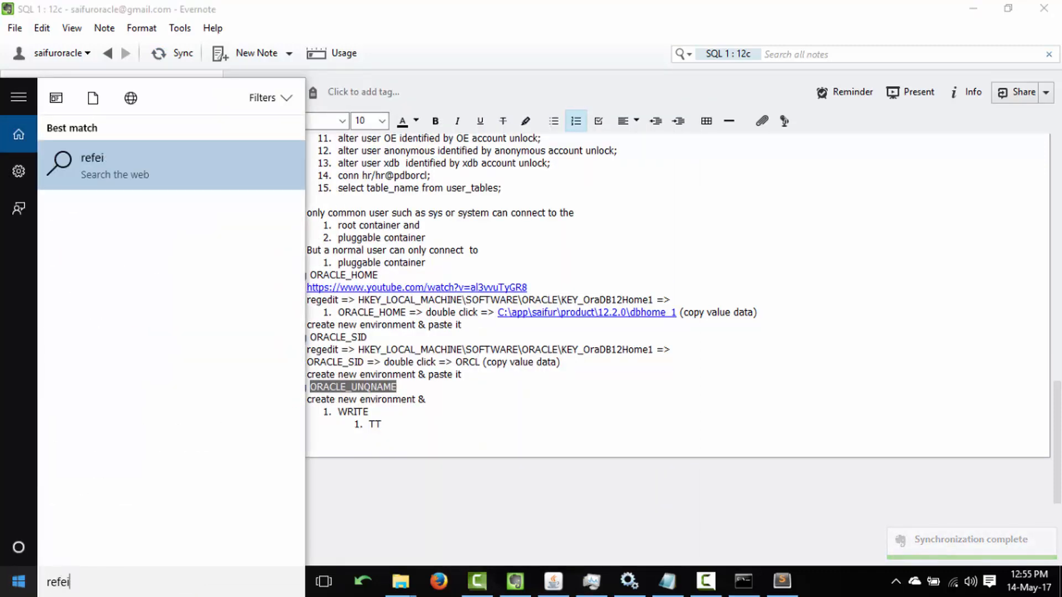
{"action": "type", "text": "dit"}
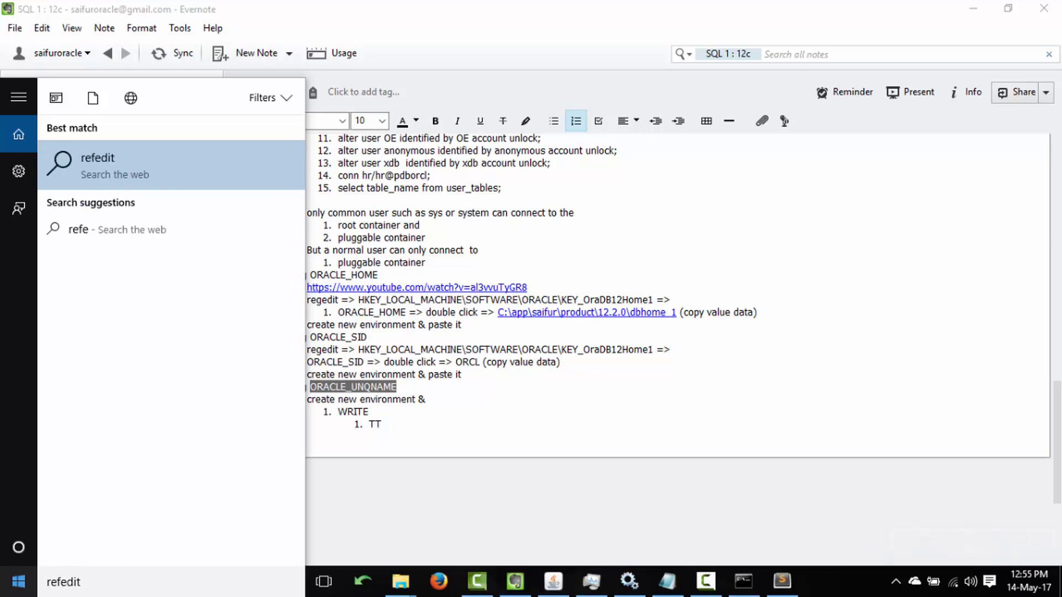
{"action": "key", "text": "Return"}
{"action": "left_click", "coordinate": [1045, 12]}
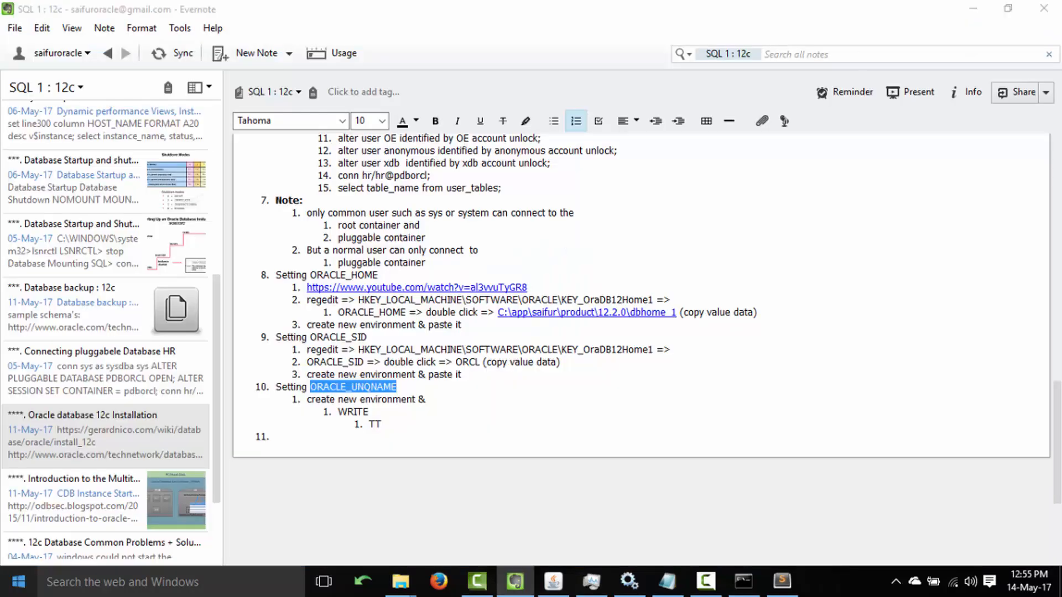
{"action": "key", "text": "super"}
{"action": "type", "text": "regedit"}
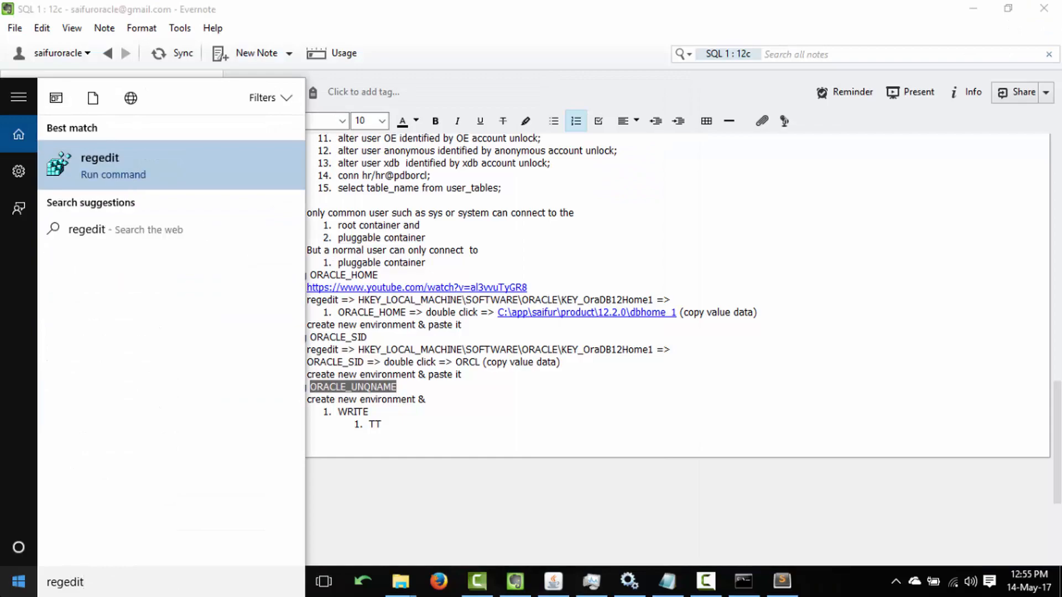
{"action": "key", "text": "Return"}
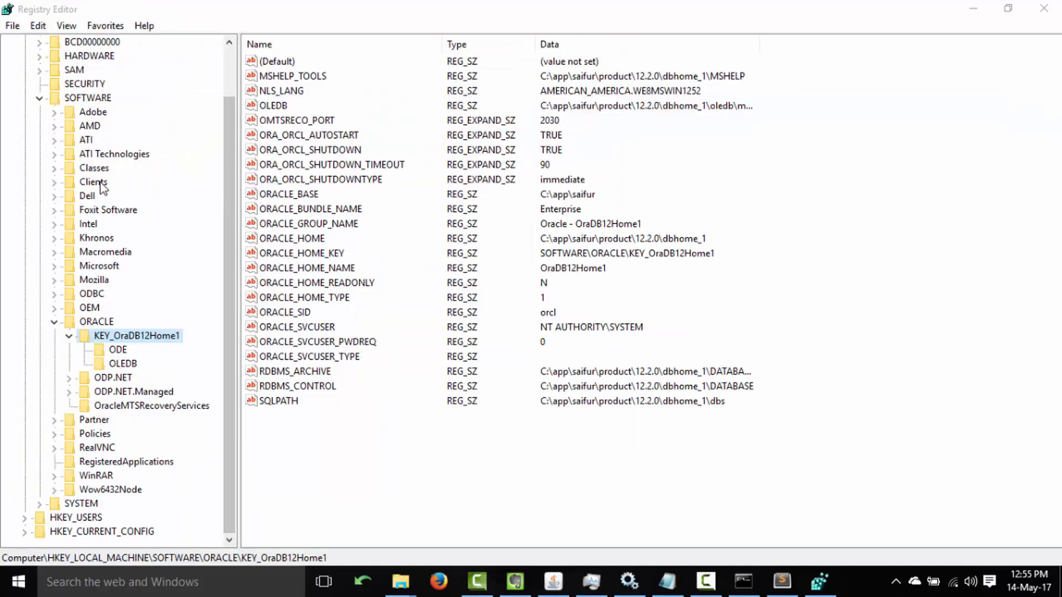
{"action": "left_click", "coordinate": [97, 168]}
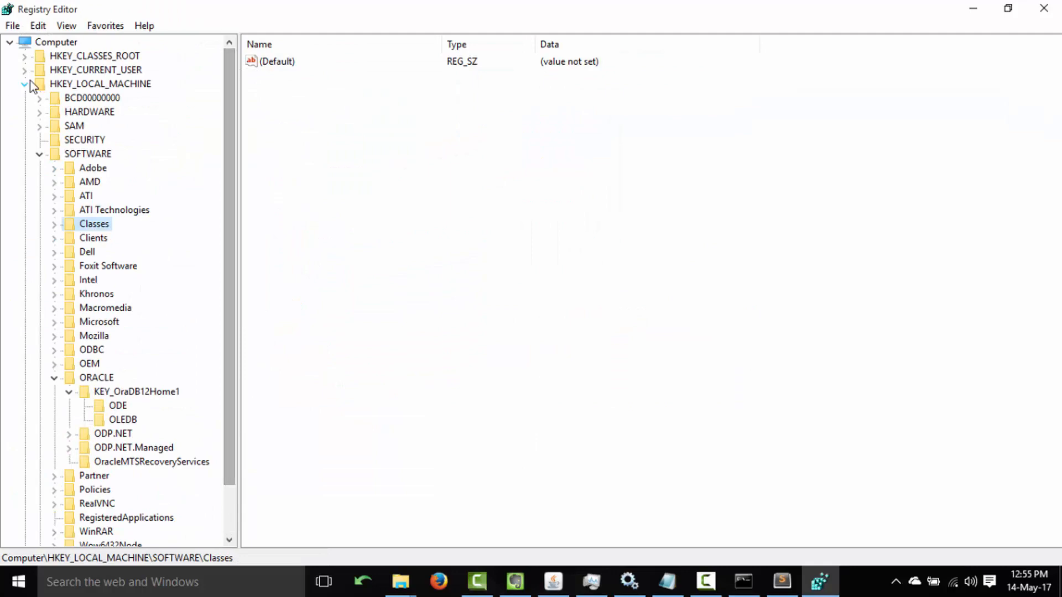
Check the note's registry path HKEY_LOCAL_MACHINE\SOFTWARE\ORACLE for ORACLE_HOME.
{"action": "left_click", "coordinate": [514, 581]}
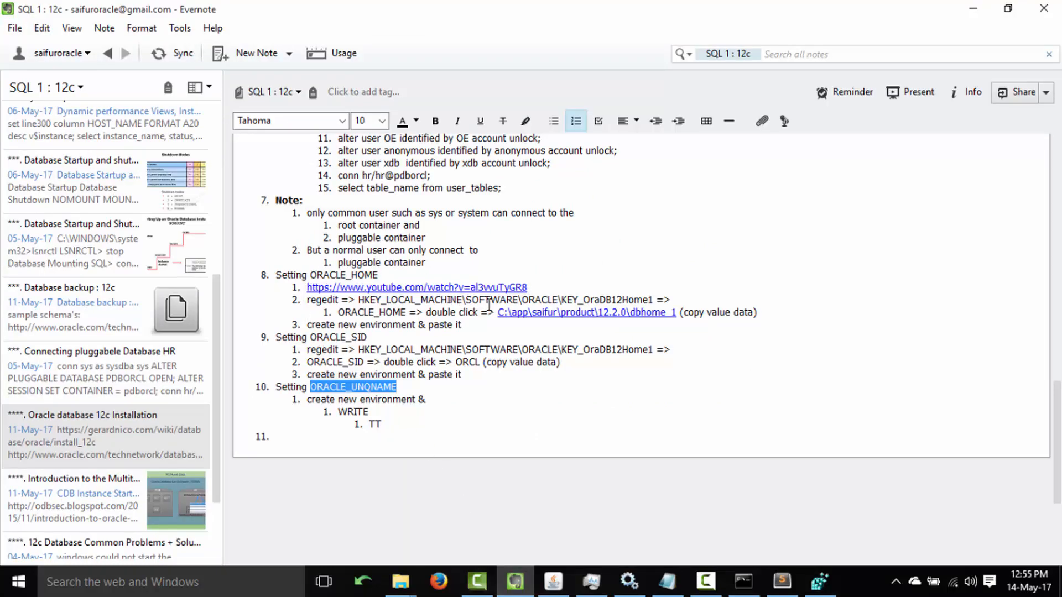
{"action": "left_click", "coordinate": [317, 301]}
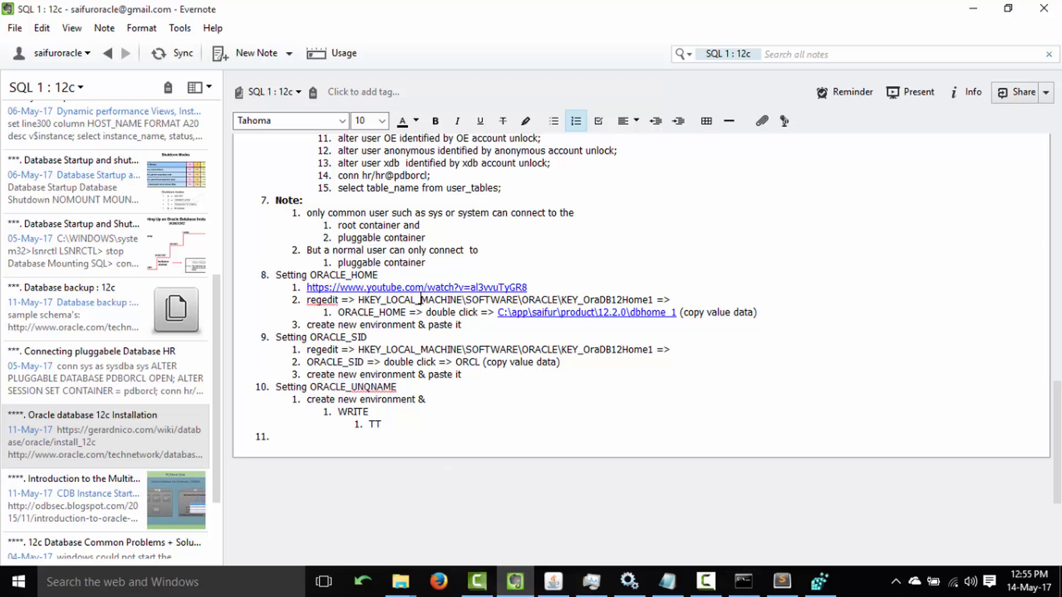
{"action": "double_click", "coordinate": [421, 301]}
{"action": "left_click", "coordinate": [490, 300]}
{"action": "double_click", "coordinate": [546, 300]}
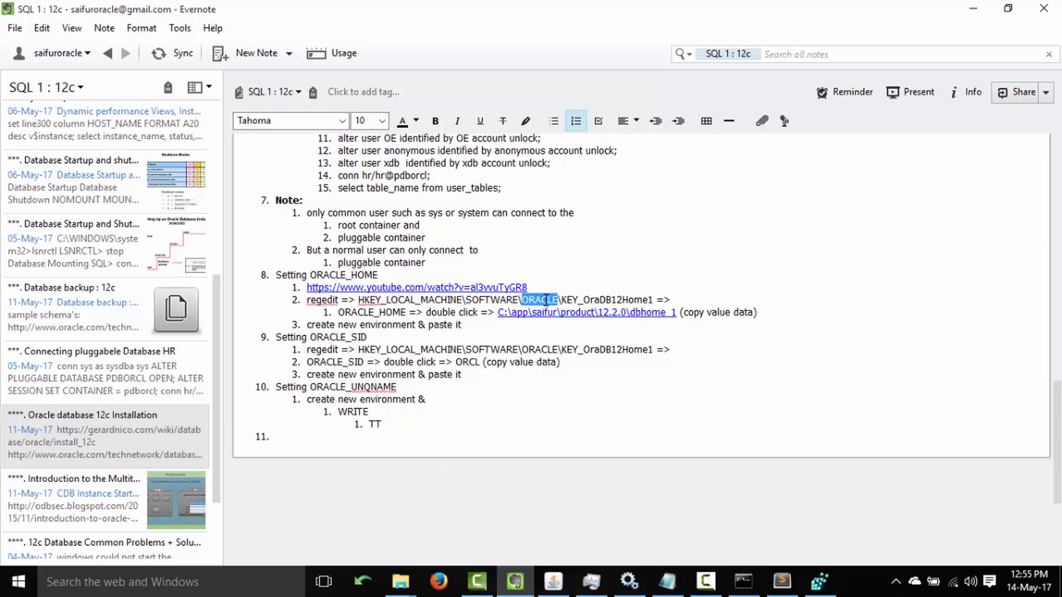
{"action": "left_click", "coordinate": [597, 301]}
Collapse SOFTWARE, restore the Registry Editor window, and move it over the note.
{"action": "left_click", "coordinate": [816, 587]}
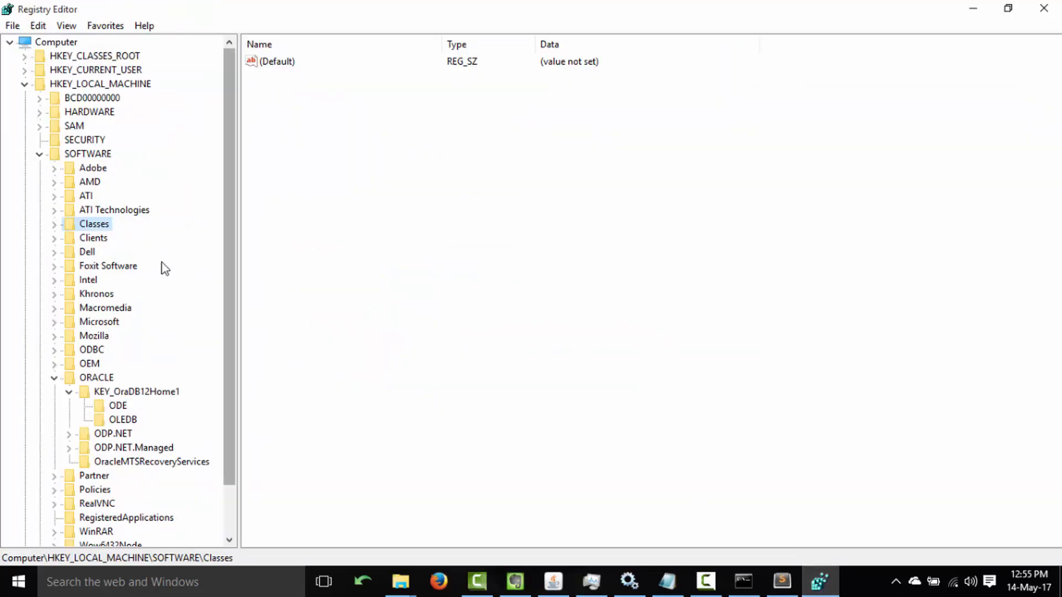
{"action": "left_click", "coordinate": [41, 155]}
{"action": "double_click", "coordinate": [436, 3]}
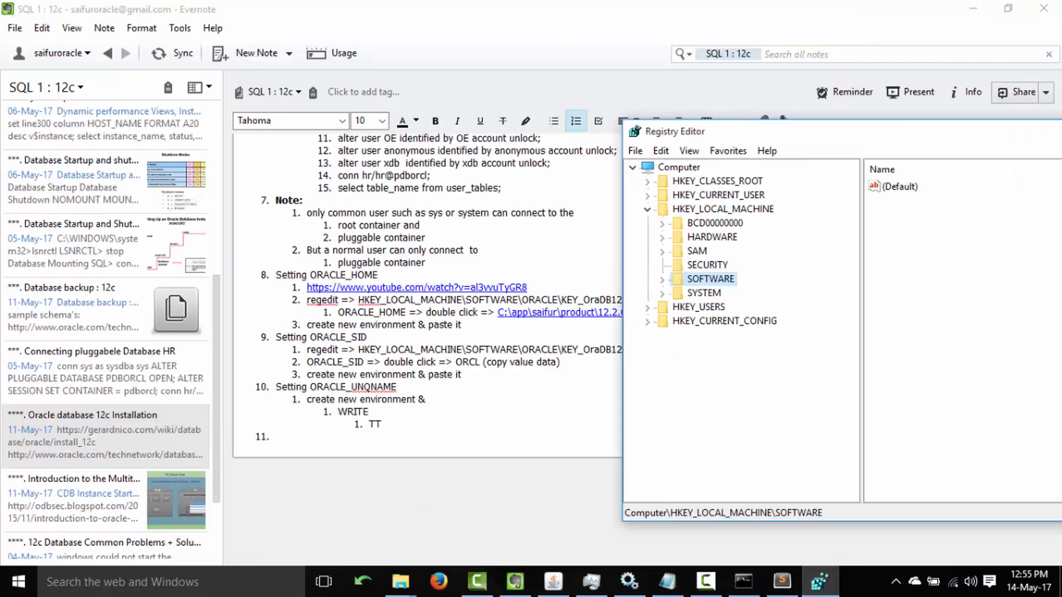
{"action": "left_click_drag", "start_coordinate": [1012, 166], "coordinate": [579, 168]}
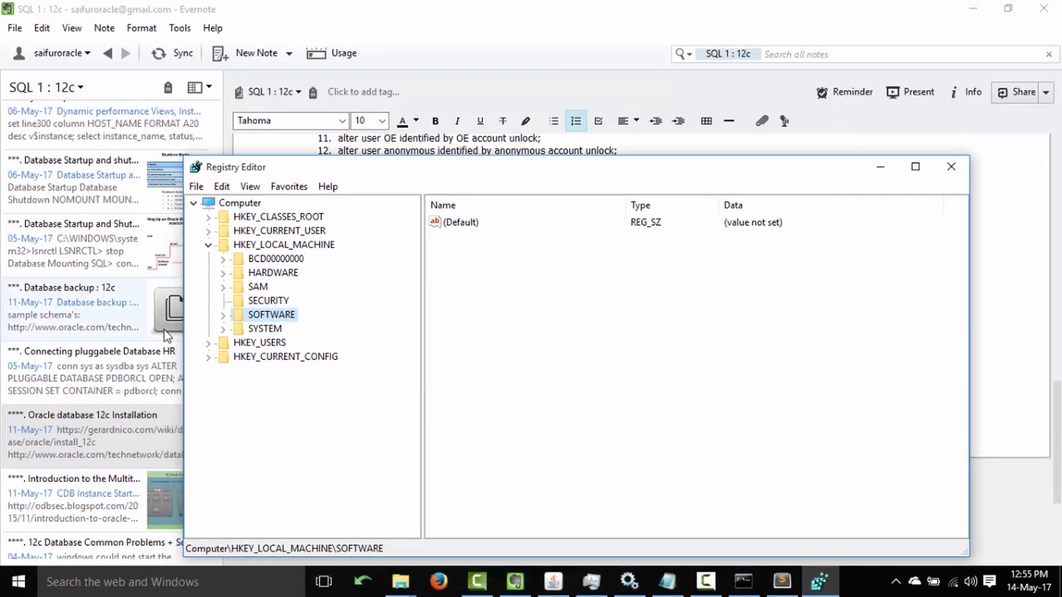
Expand SOFTWARE\ORACLE\KEY_OraDB12Home1 and open the ORACLE_HOME string to read its dbhome_1 path.
{"action": "left_click", "coordinate": [224, 314]}
{"action": "left_click_drag", "start_coordinate": [445, 178], "coordinate": [466, 137]}
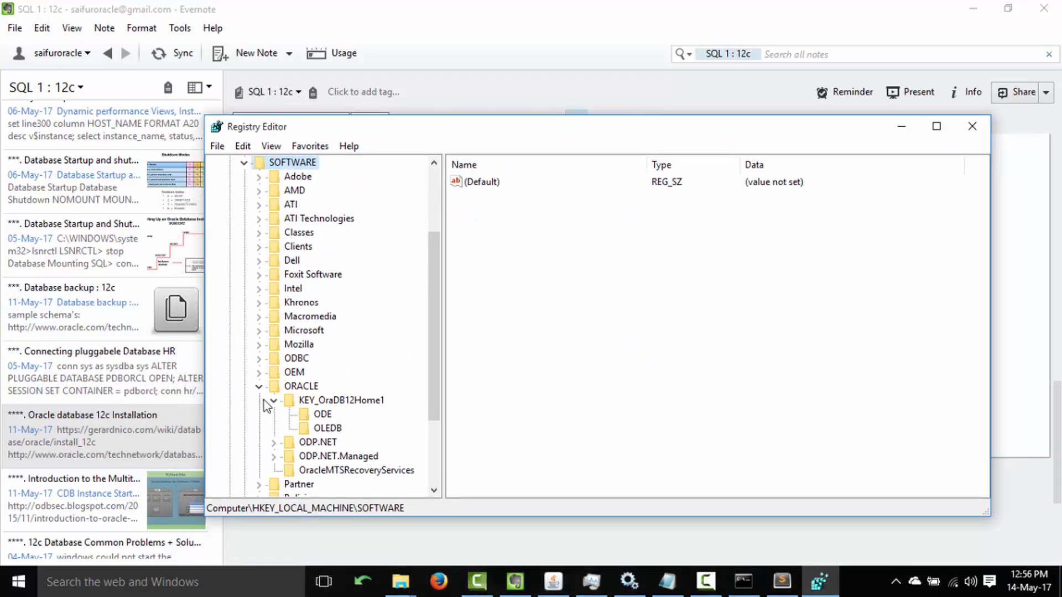
{"action": "left_click", "coordinate": [344, 402]}
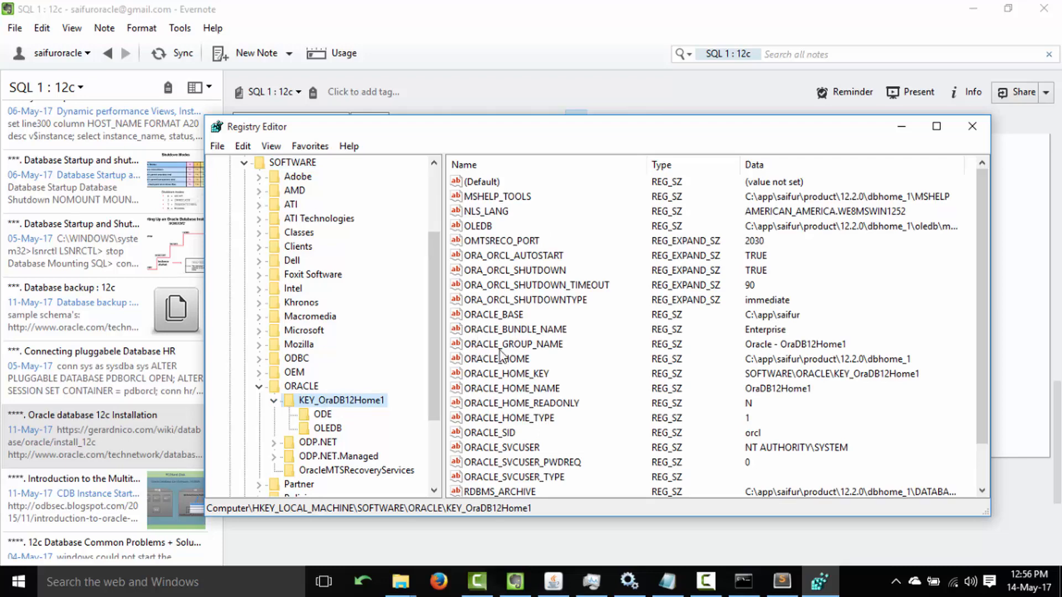
{"action": "left_click", "coordinate": [559, 5]}
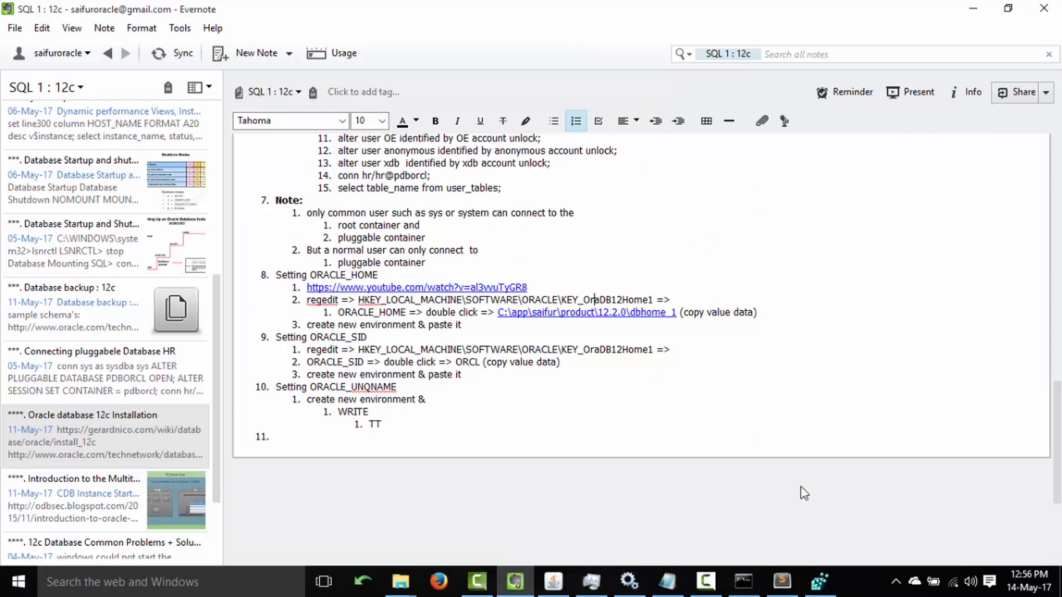
{"action": "left_click", "coordinate": [819, 581]}
{"action": "left_click", "coordinate": [508, 343]}
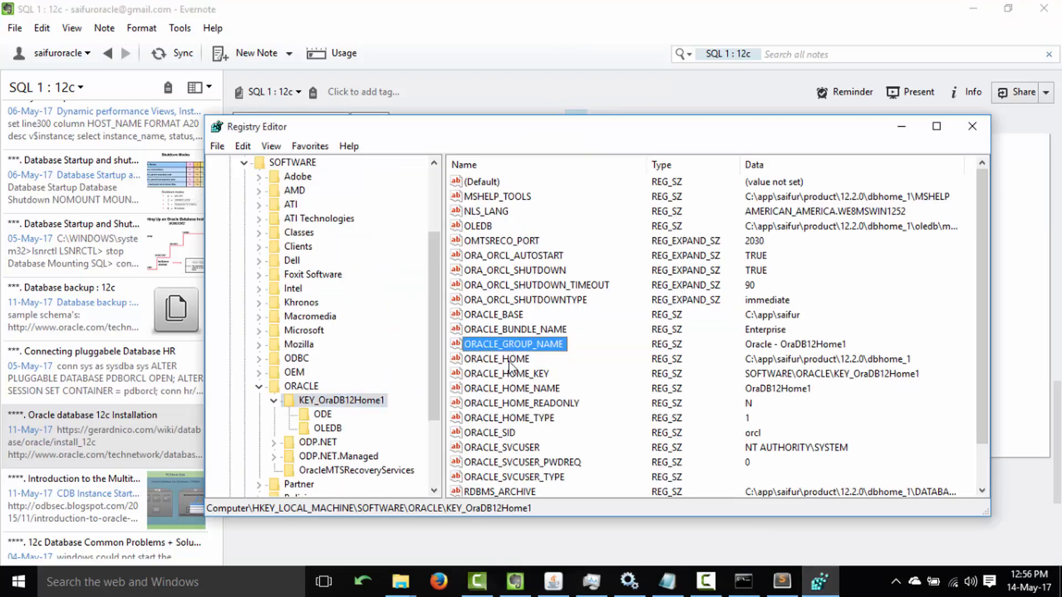
{"action": "double_click", "coordinate": [510, 359]}
{"action": "left_click_drag", "start_coordinate": [346, 239], "coordinate": [88, 238]}
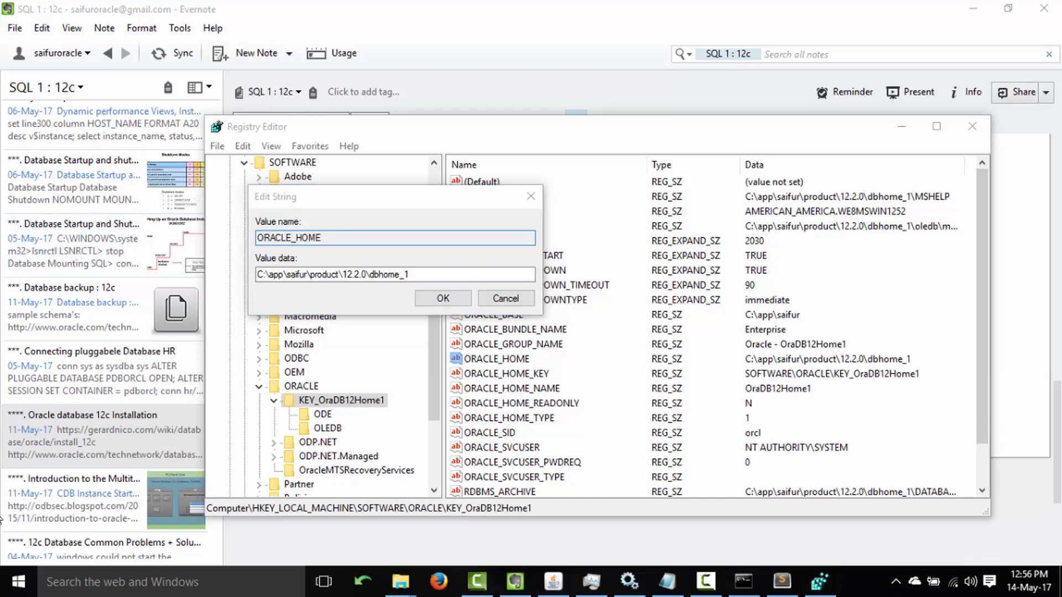
{"action": "left_click", "coordinate": [2, 592]}
{"action": "left_click", "coordinate": [3, 592]}
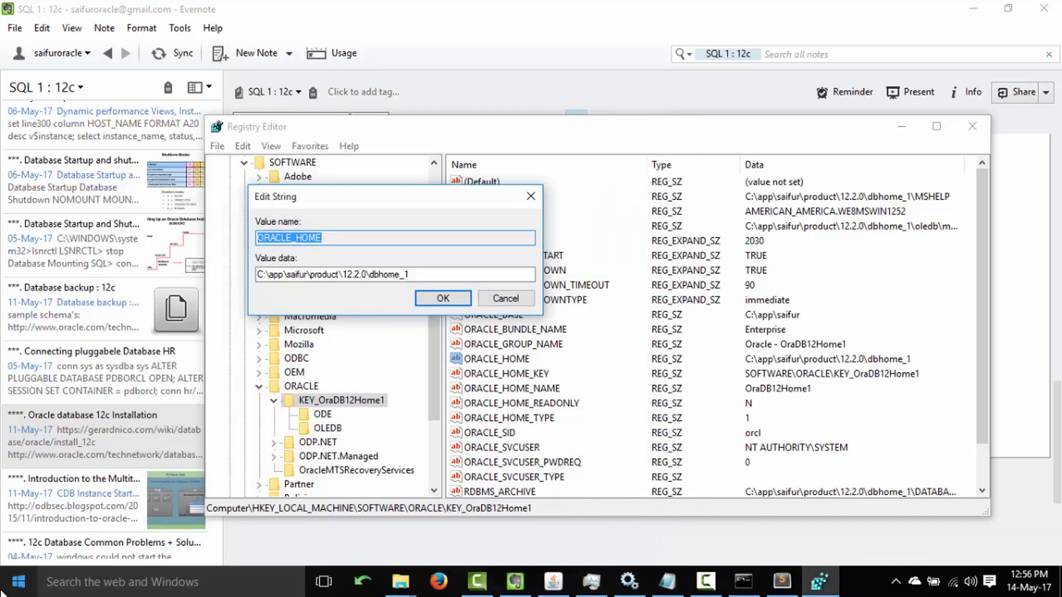
{"action": "left_click", "coordinate": [3, 591]}
Search 'environment' and open the Environment Variables dialog from System Properties.
{"action": "type", "text": "env"}
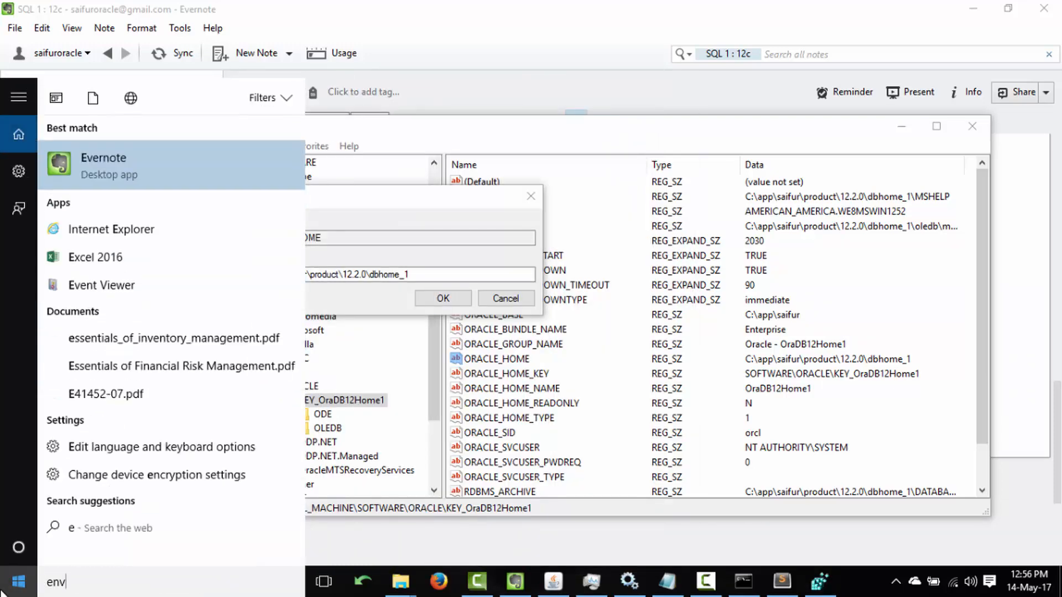
{"action": "type", "text": "ir"}
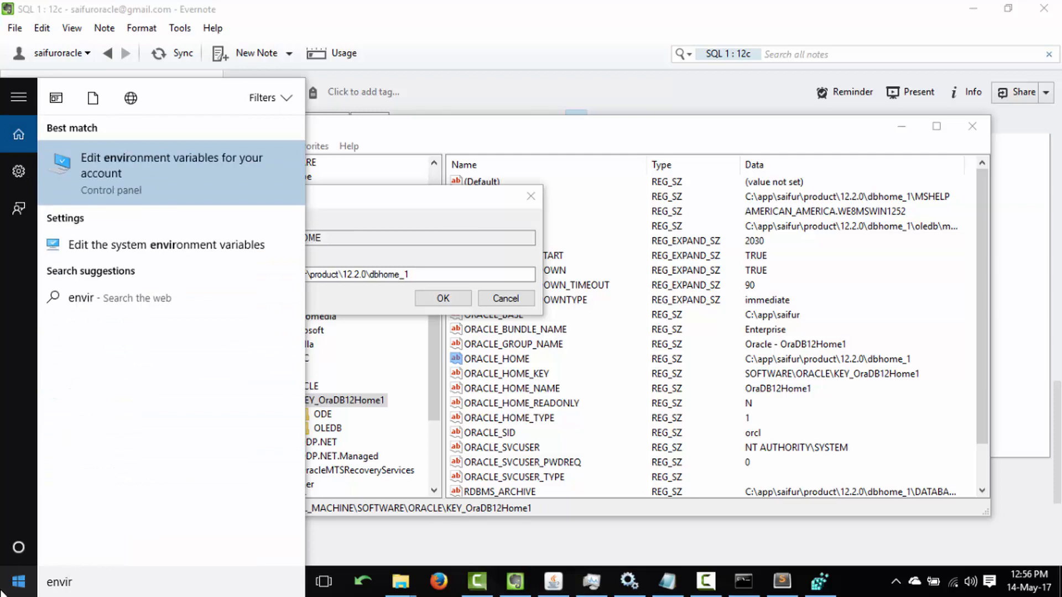
{"action": "key", "text": "Down"}
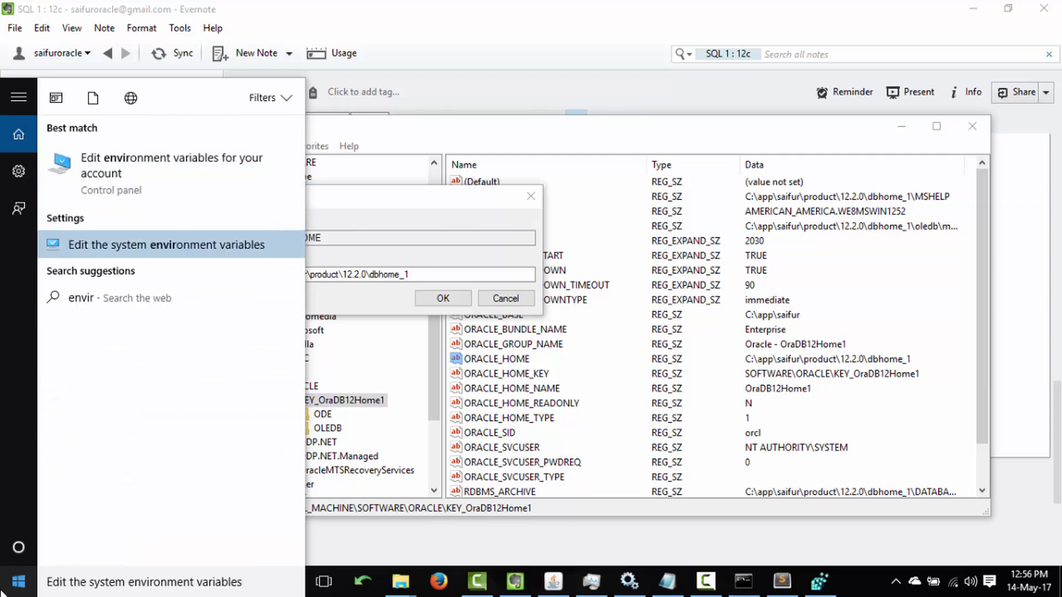
{"action": "key", "text": "Return"}
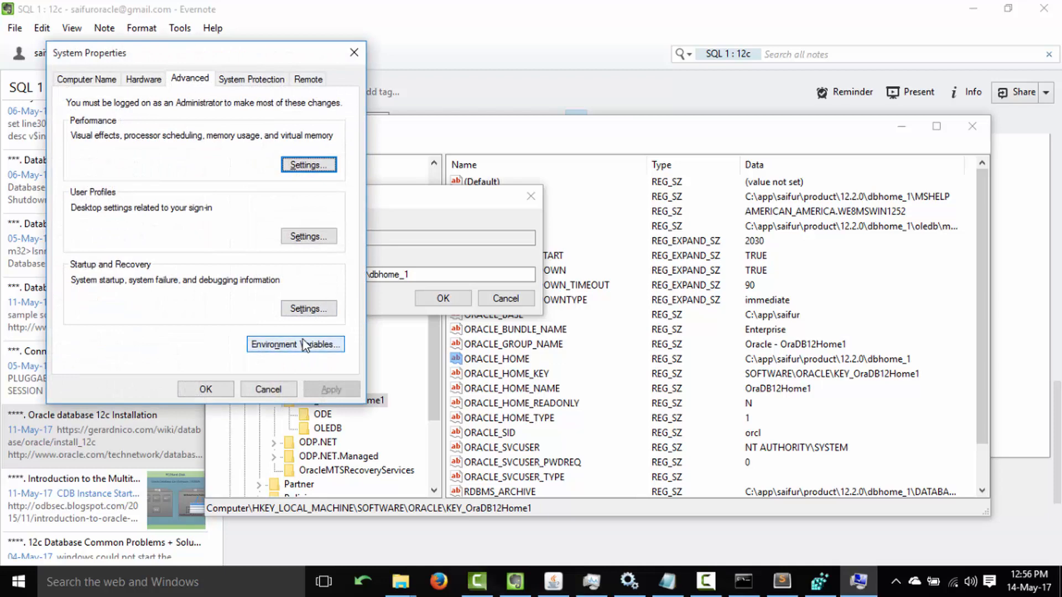
{"action": "left_click", "coordinate": [305, 344]}
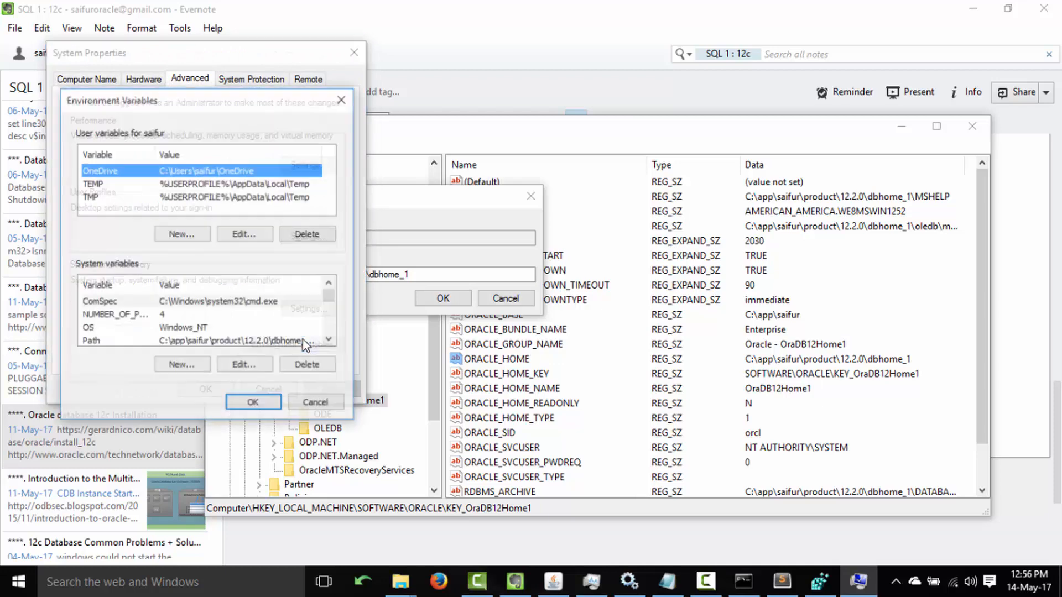
Add user variable ORACLE_HOME with the dbhome_1 path copied from the registry.
{"action": "left_click", "coordinate": [183, 233]}
{"action": "type", "text": "ORACLE_HOME"}
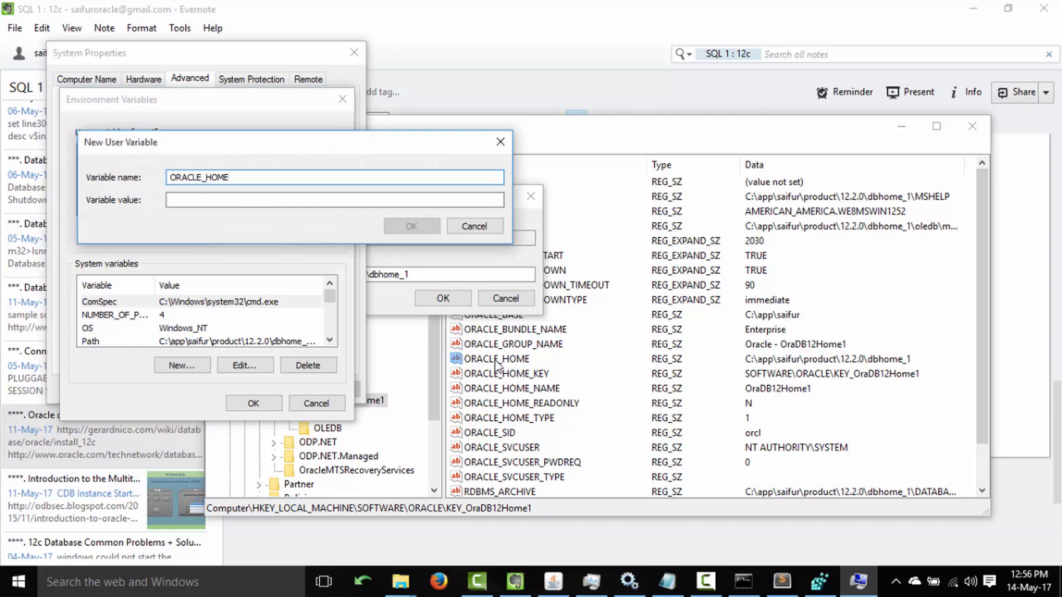
{"action": "left_click", "coordinate": [475, 275]}
{"action": "left_click_drag", "start_coordinate": [426, 277], "coordinate": [248, 273]}
{"action": "key", "text": "ctrl+c"}
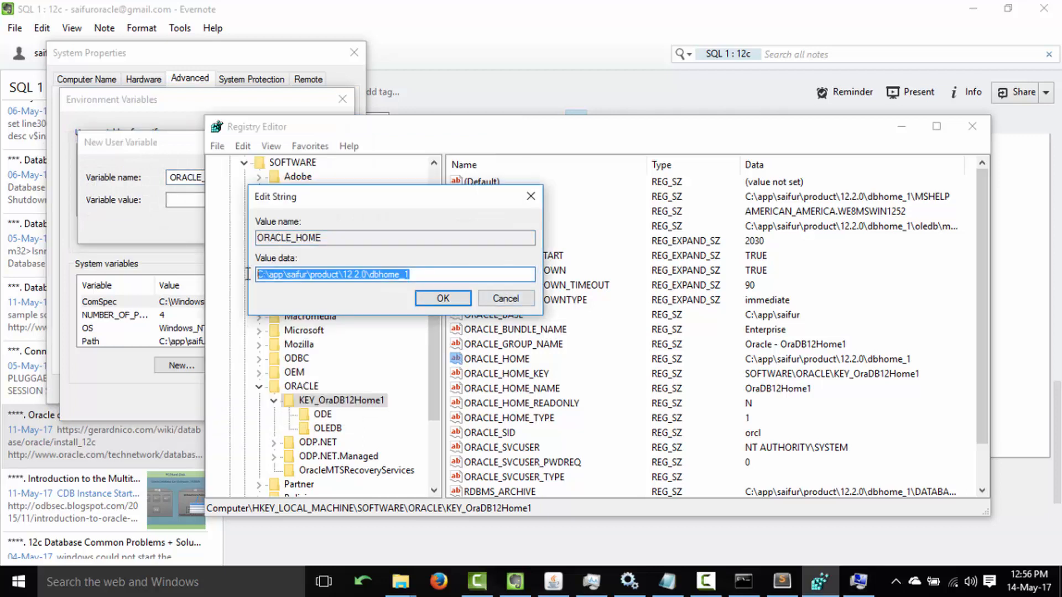
{"action": "left_click", "coordinate": [199, 219]}
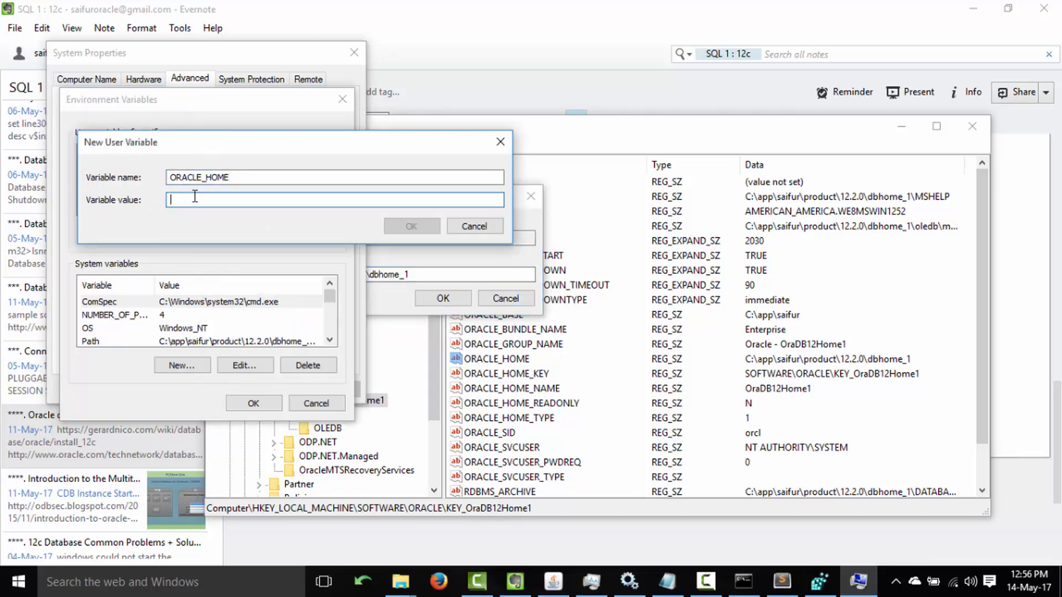
{"action": "key", "text": "ctrl+v"}
{"action": "left_click", "coordinate": [411, 226]}
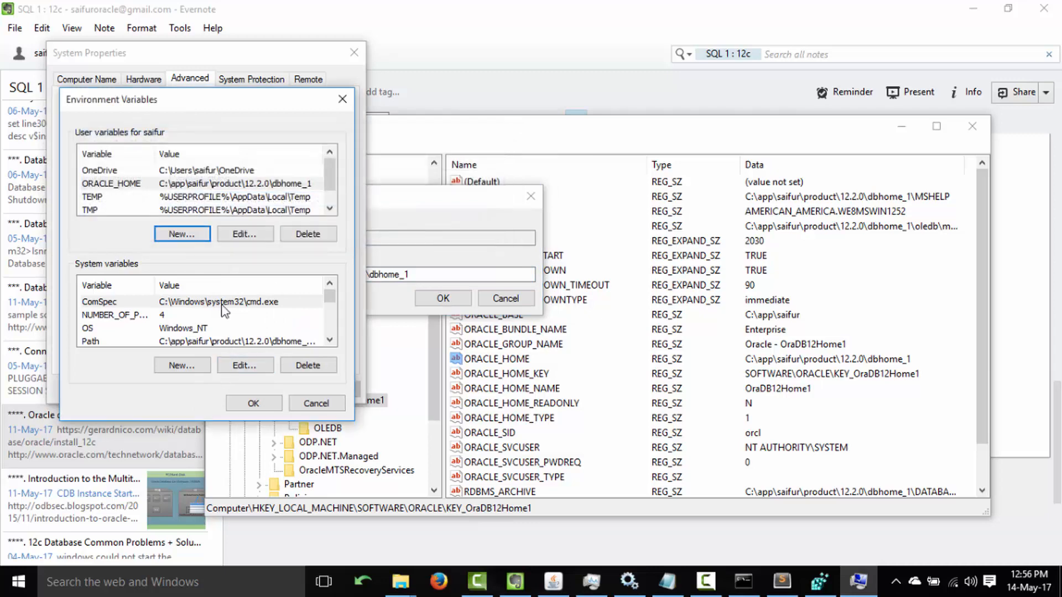
Close the ORACLE_HOME registry value editor and discard an extra empty new-variable form.
{"action": "left_click", "coordinate": [188, 233]}
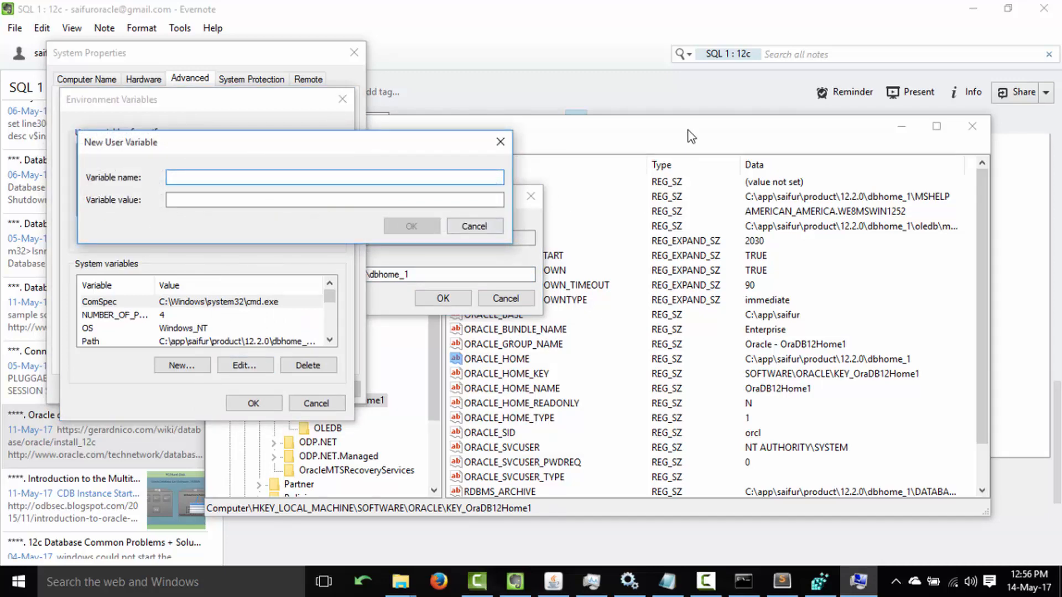
{"action": "left_click", "coordinate": [530, 196]}
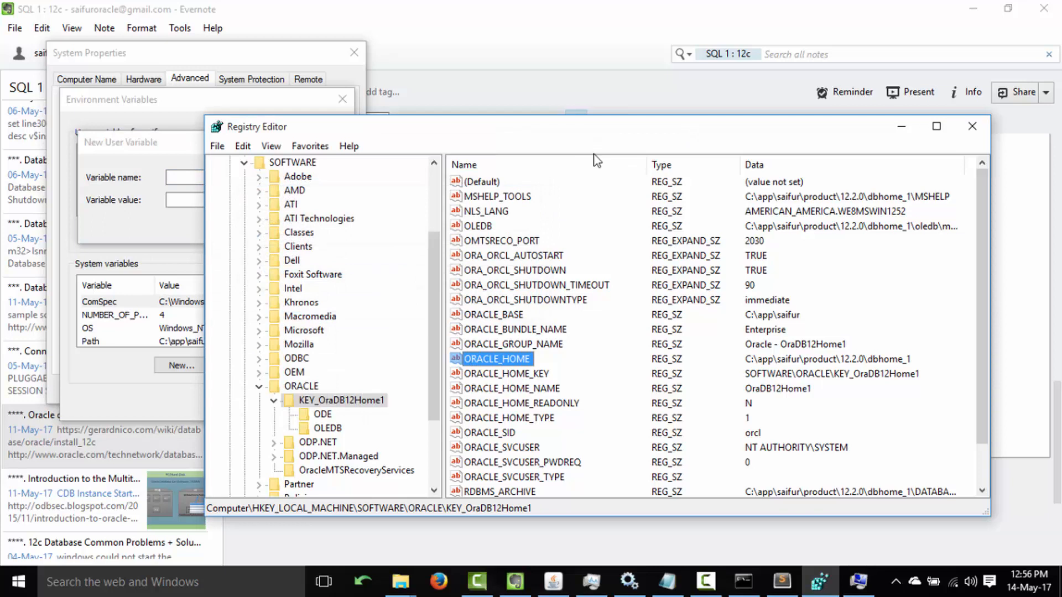
{"action": "left_click", "coordinate": [115, 225]}
{"action": "left_click_drag", "start_coordinate": [177, 151], "coordinate": [389, 144]}
{"action": "left_click", "coordinate": [703, 141]}
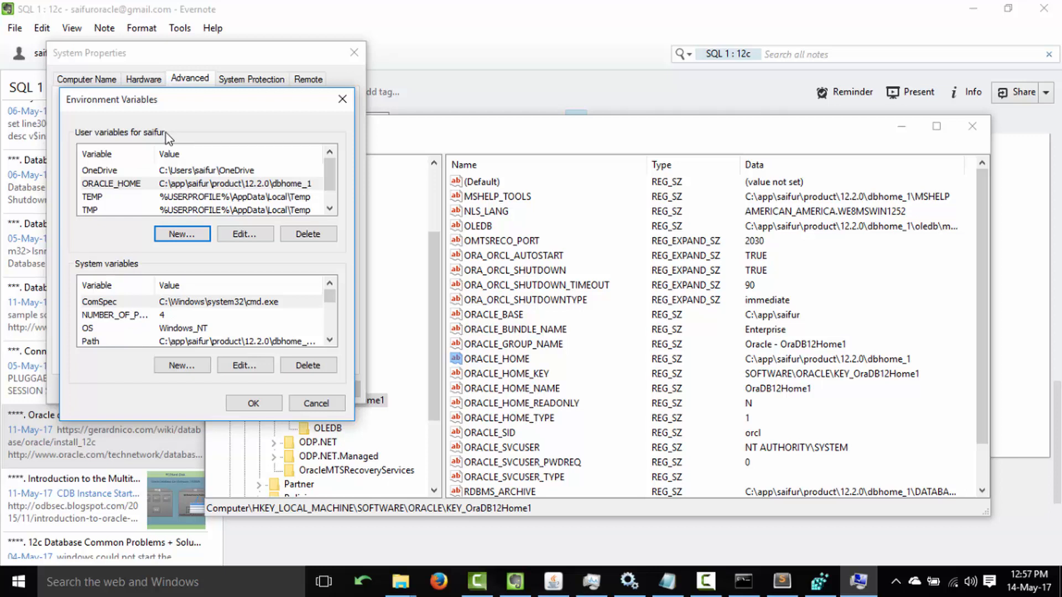
{"action": "key", "text": "super+r"}
Run whoami in a command prompt to check the current user name.
{"action": "key", "text": "Return"}
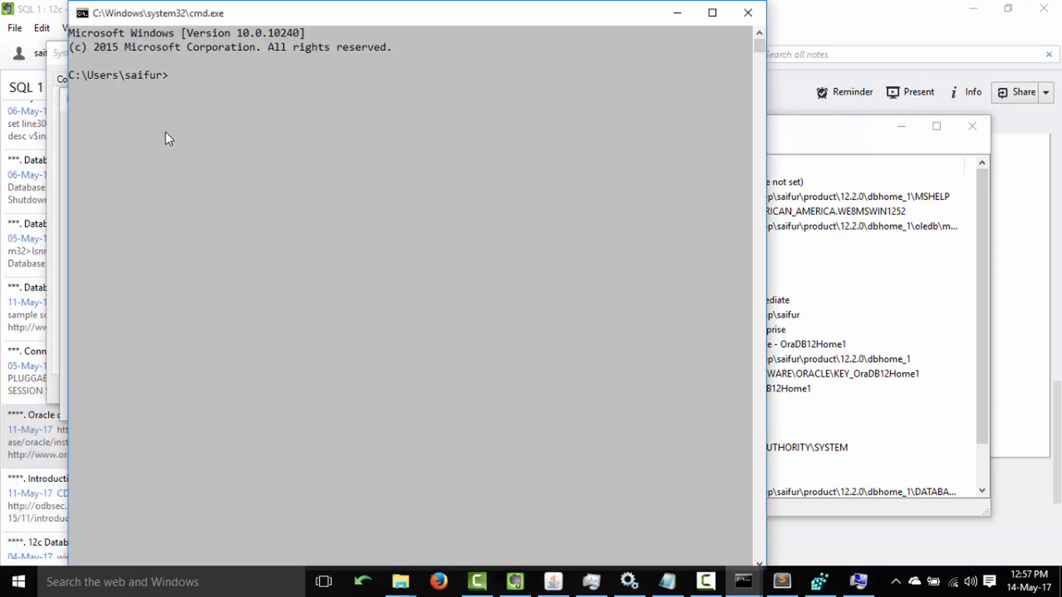
{"action": "type", "text": "whoam"}
{"action": "type", "text": "i"}
{"action": "key", "text": "Return"}
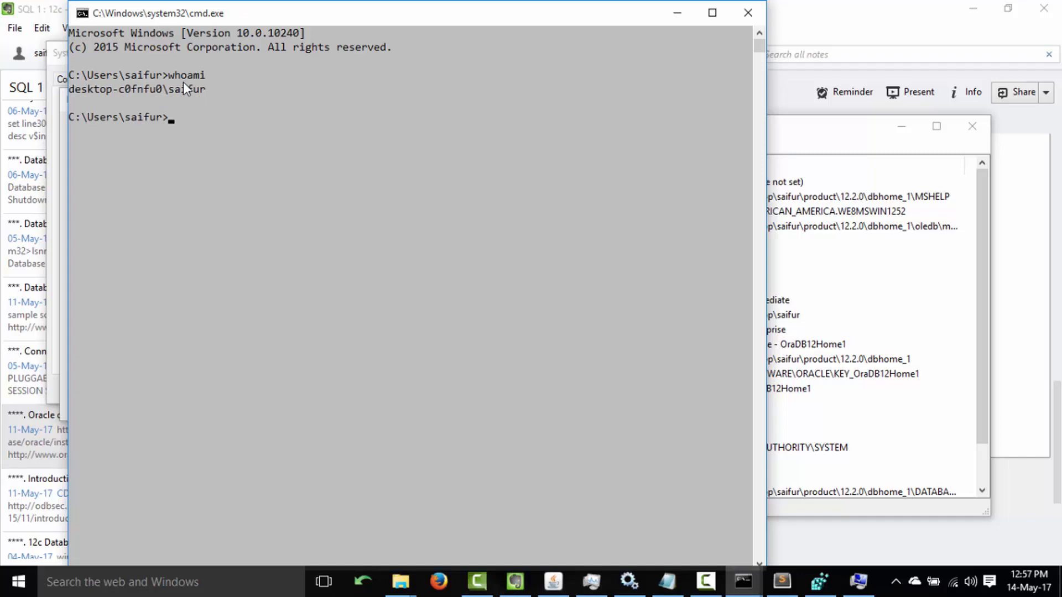
{"action": "left_click", "coordinate": [175, 90]}
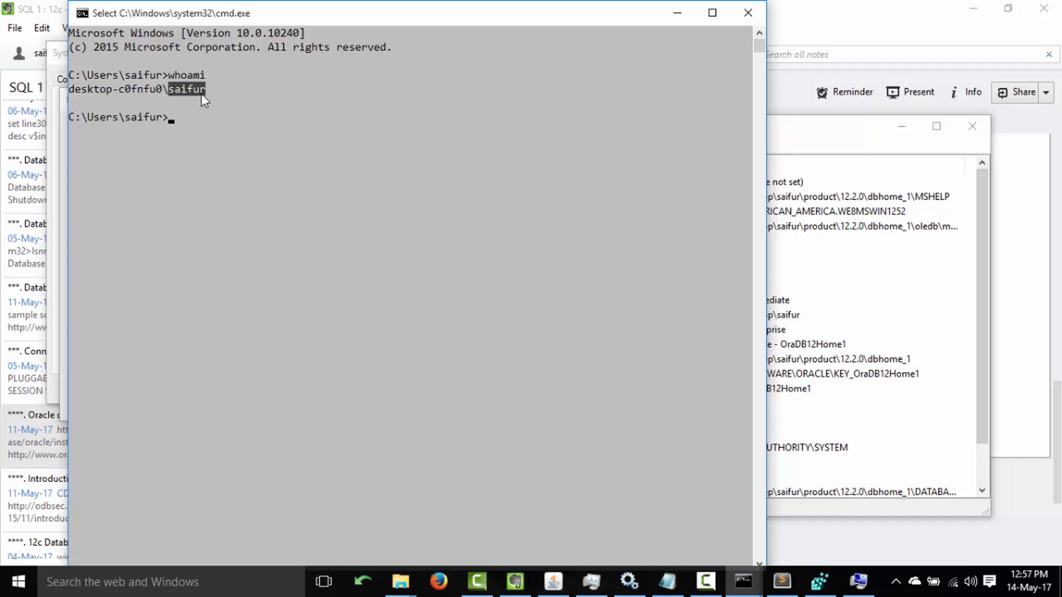
{"action": "left_click", "coordinate": [741, 14]}
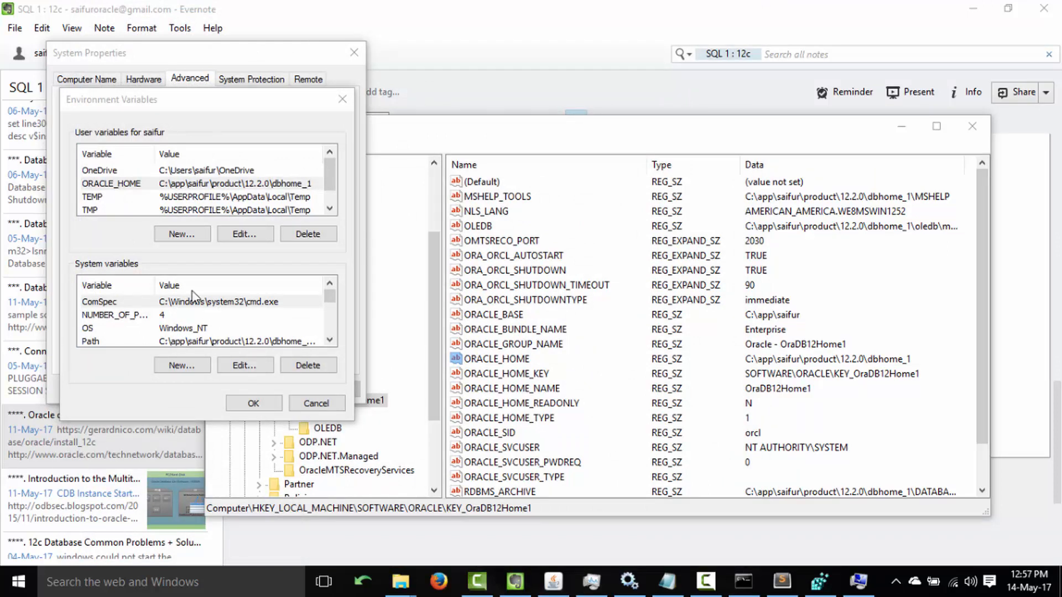
Add user variable ORACLE_SID with value orcl, copying both from the registry.
{"action": "left_click", "coordinate": [198, 235]}
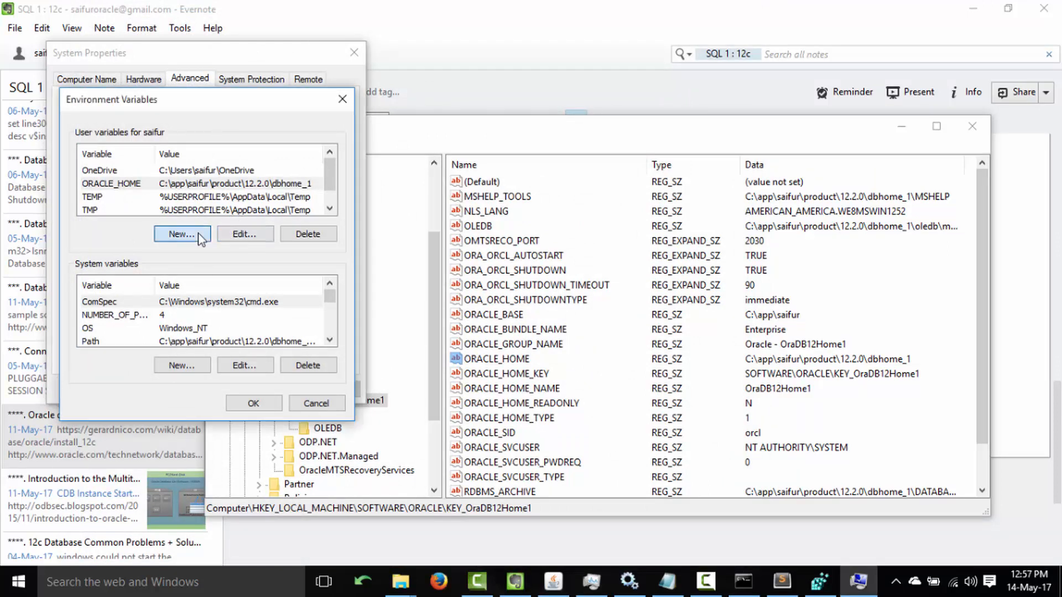
{"action": "left_click", "coordinate": [182, 234]}
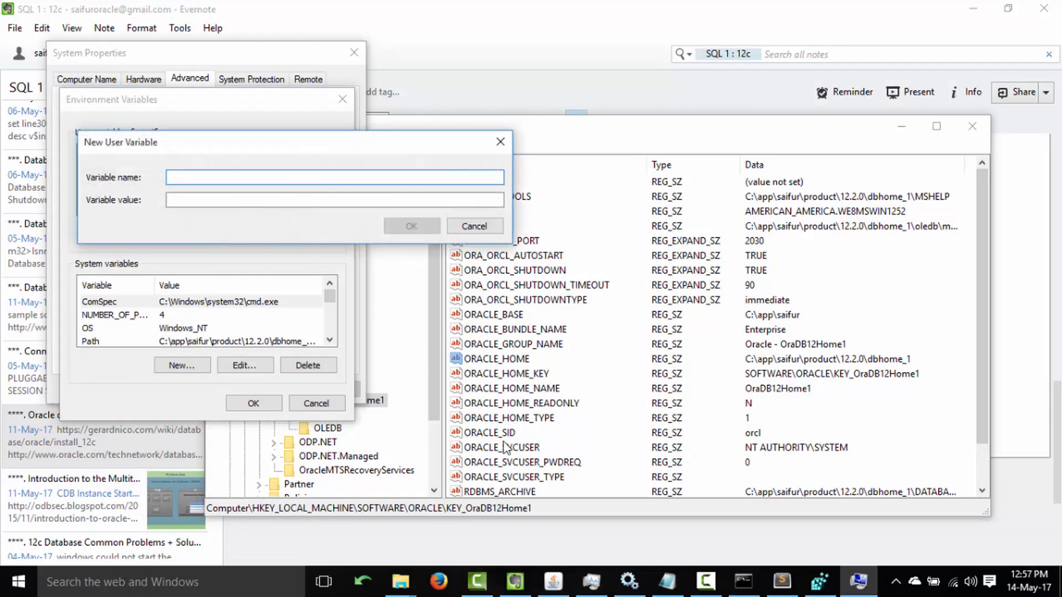
{"action": "left_click", "coordinate": [570, 70]}
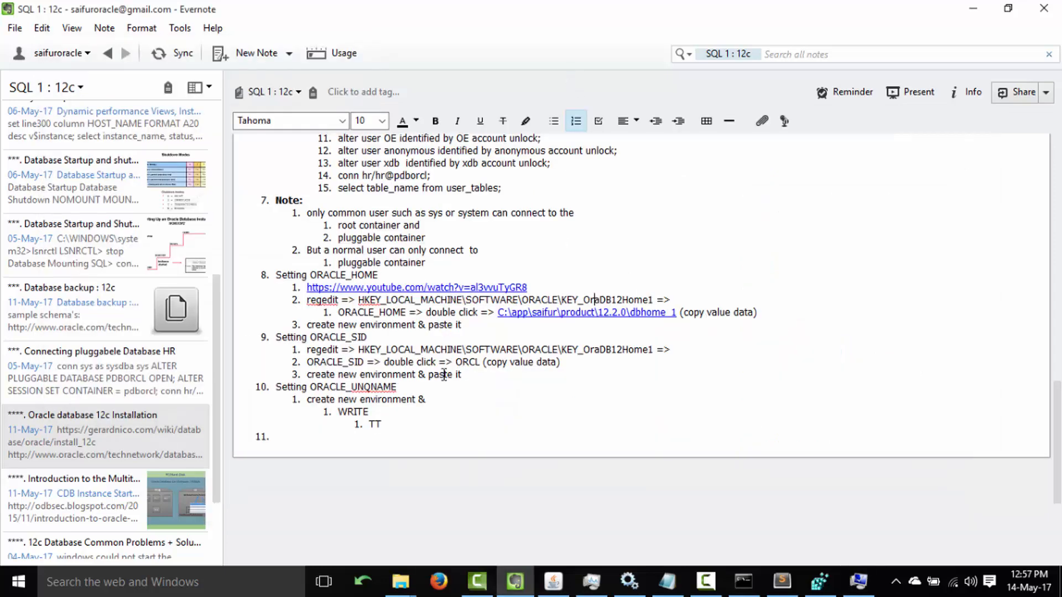
{"action": "left_click", "coordinate": [819, 581]}
{"action": "double_click", "coordinate": [504, 433]}
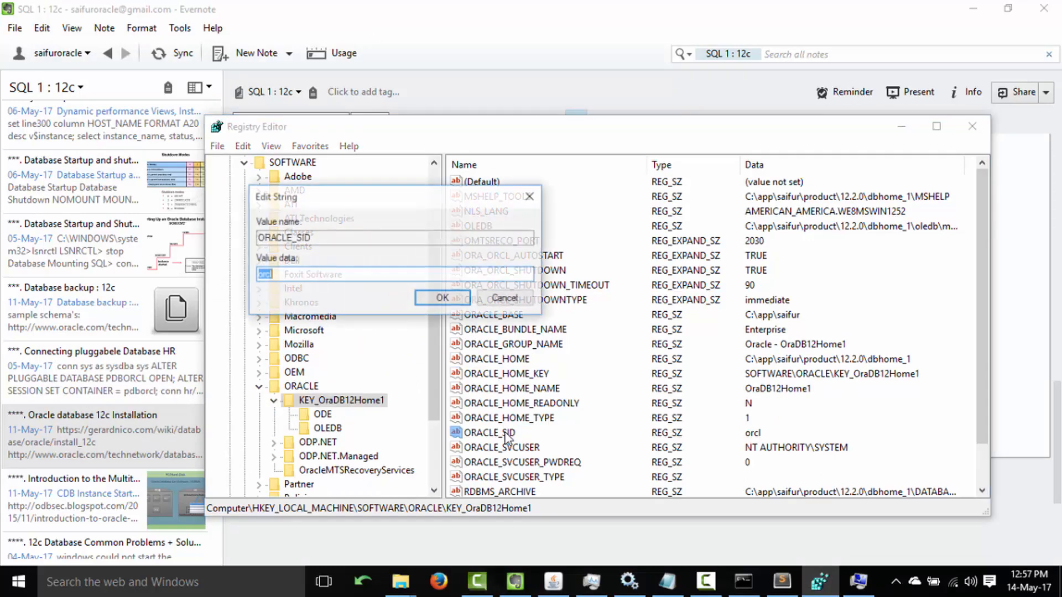
{"action": "left_click_drag", "start_coordinate": [342, 239], "coordinate": [108, 237]}
{"action": "key", "text": "ctrl+c"}
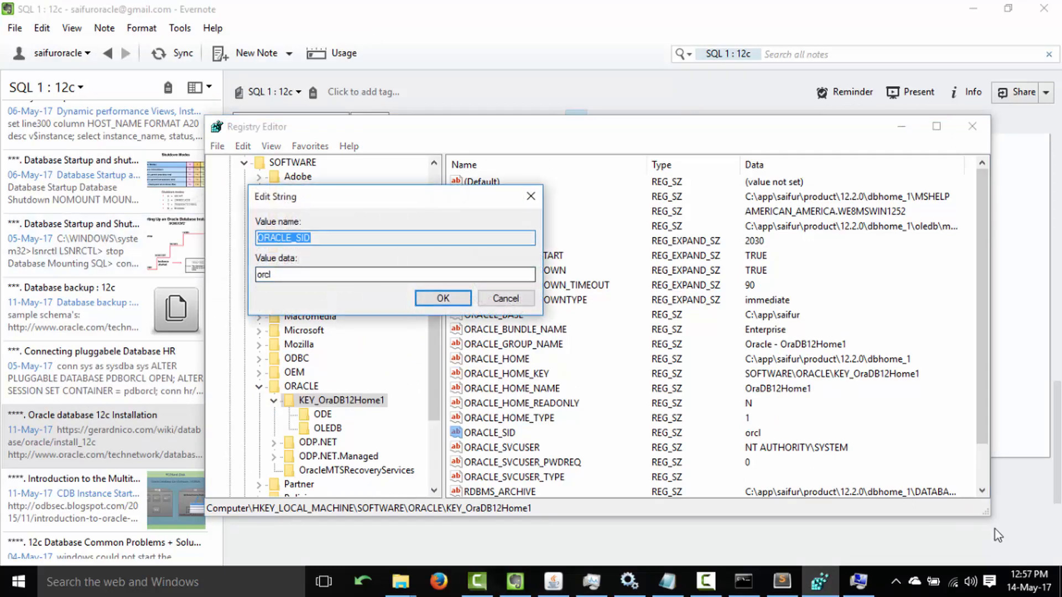
{"action": "left_click", "coordinate": [858, 581]}
{"action": "key", "text": "ctrl+v"}
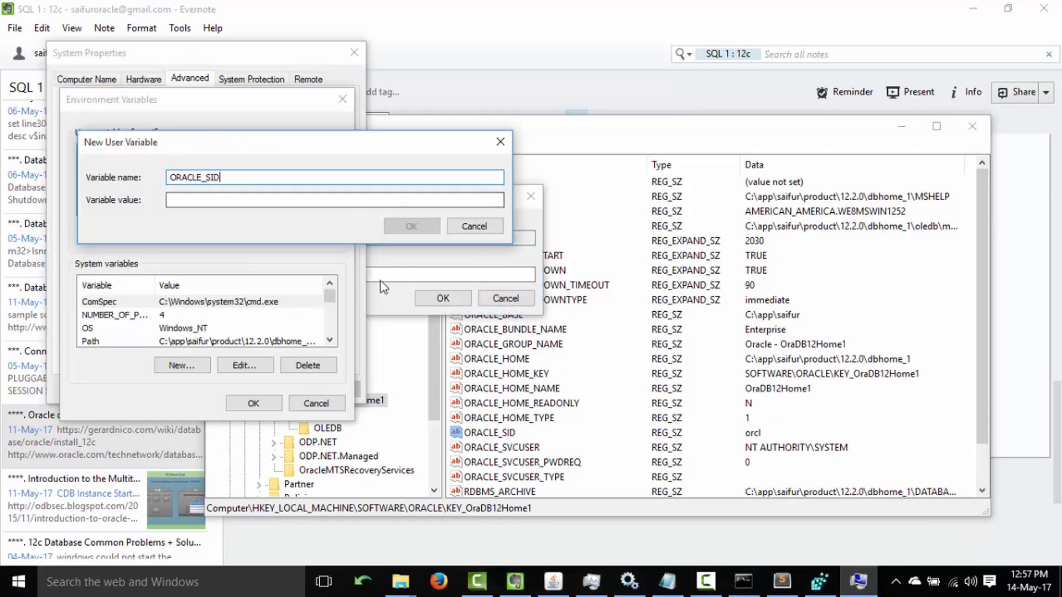
{"action": "left_click", "coordinate": [481, 285]}
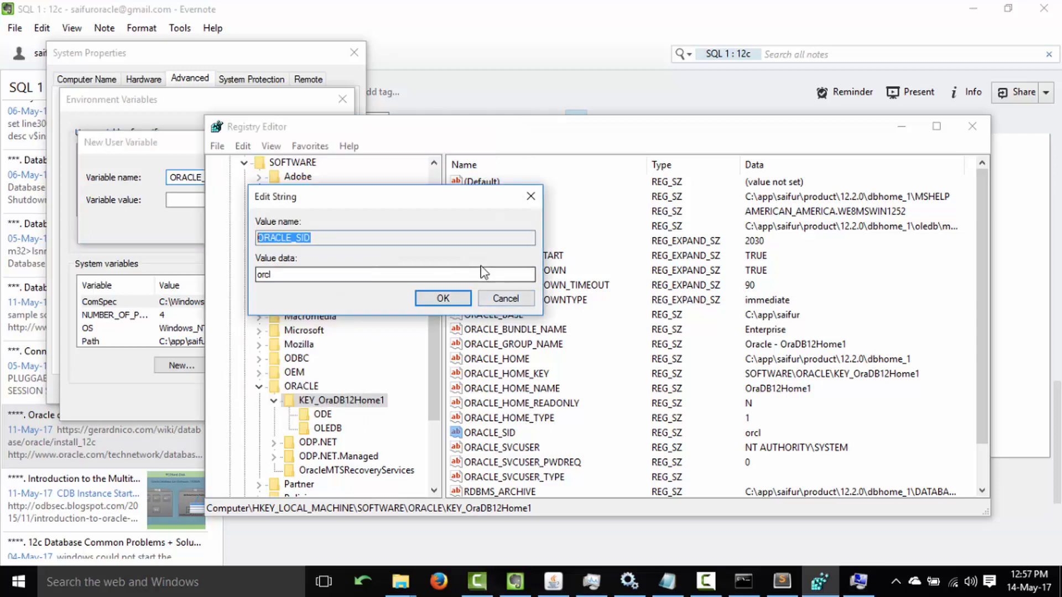
{"action": "left_click_drag", "start_coordinate": [288, 275], "coordinate": [239, 254]}
{"action": "key", "text": "ctrl+c"}
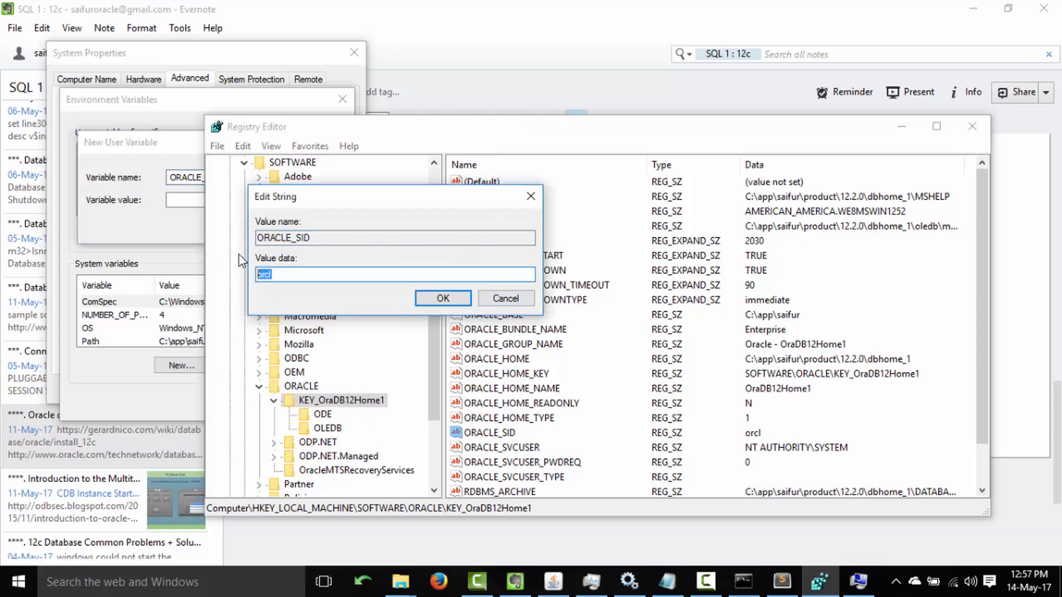
{"action": "left_click", "coordinate": [171, 200]}
{"action": "key", "text": "ctrl+v"}
{"action": "left_click", "coordinate": [410, 226]}
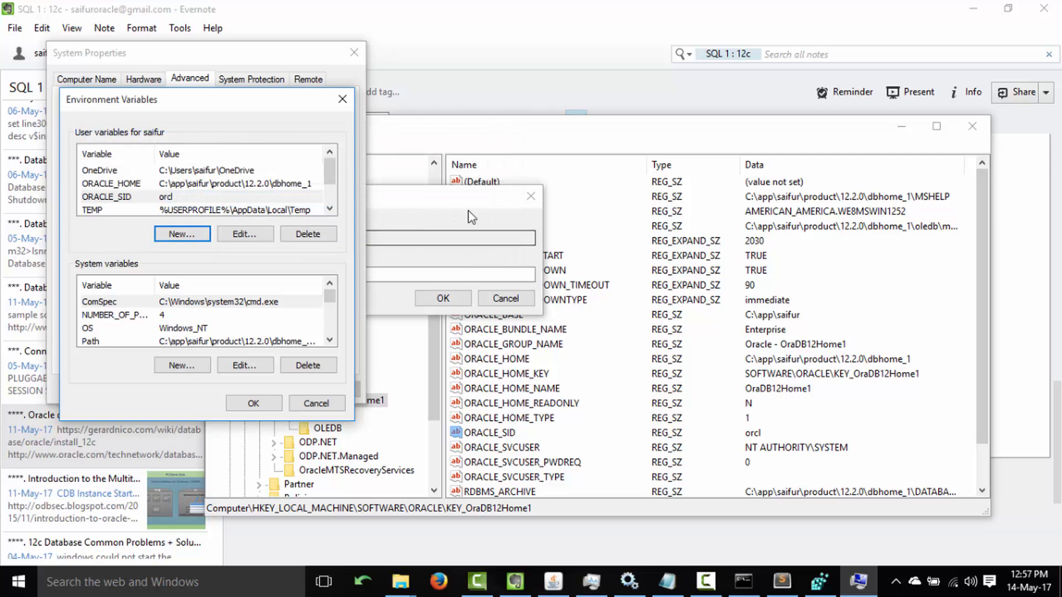
Close the ORACLE_SID value editor and Registry Editor, then start another new user variable.
{"action": "left_click", "coordinate": [643, 132]}
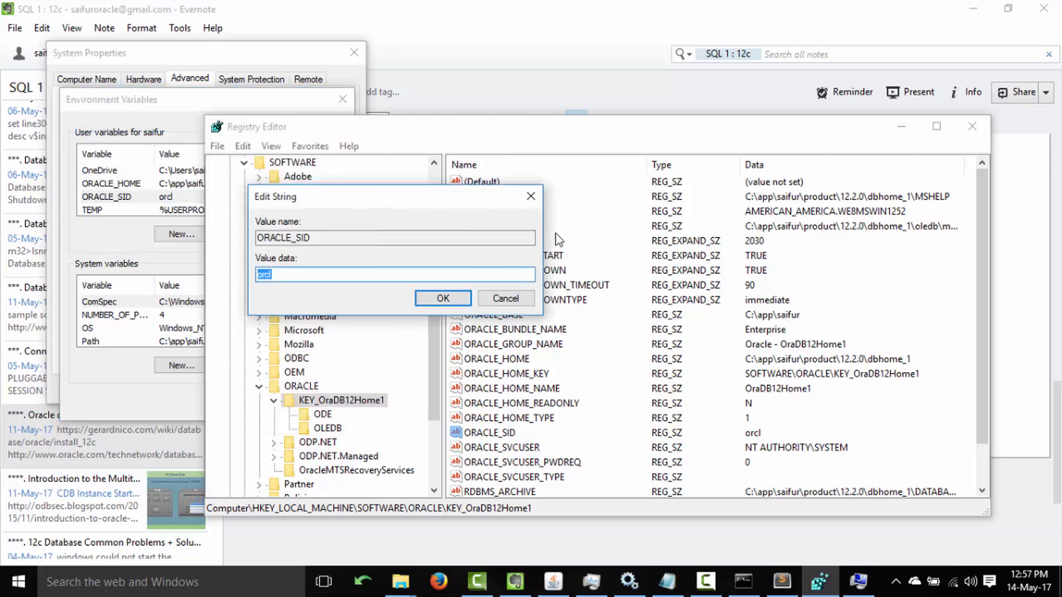
{"action": "key", "text": "Return"}
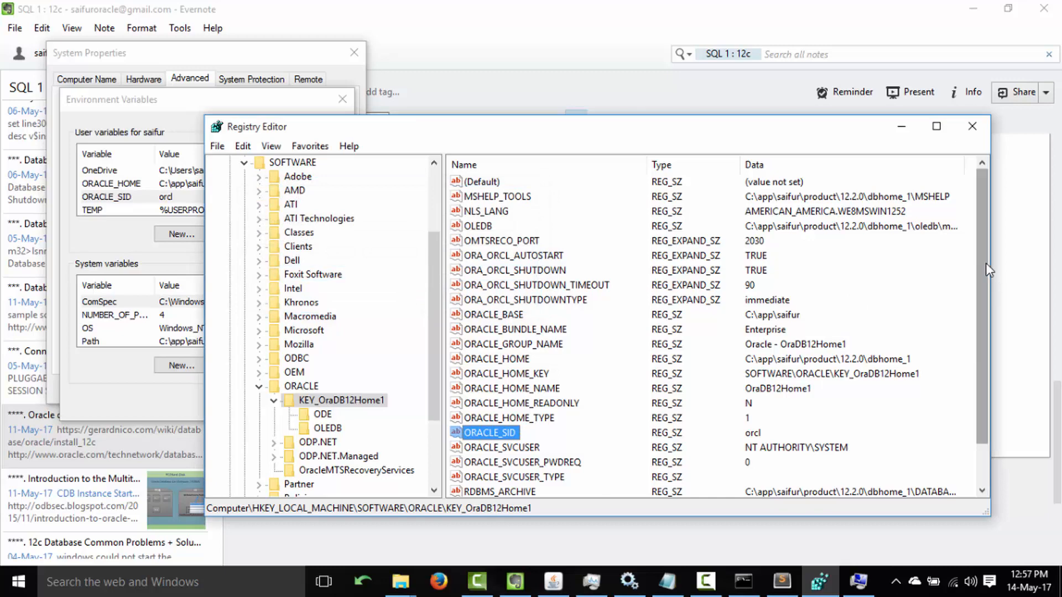
{"action": "left_click_drag", "start_coordinate": [986, 263], "coordinate": [978, 331]}
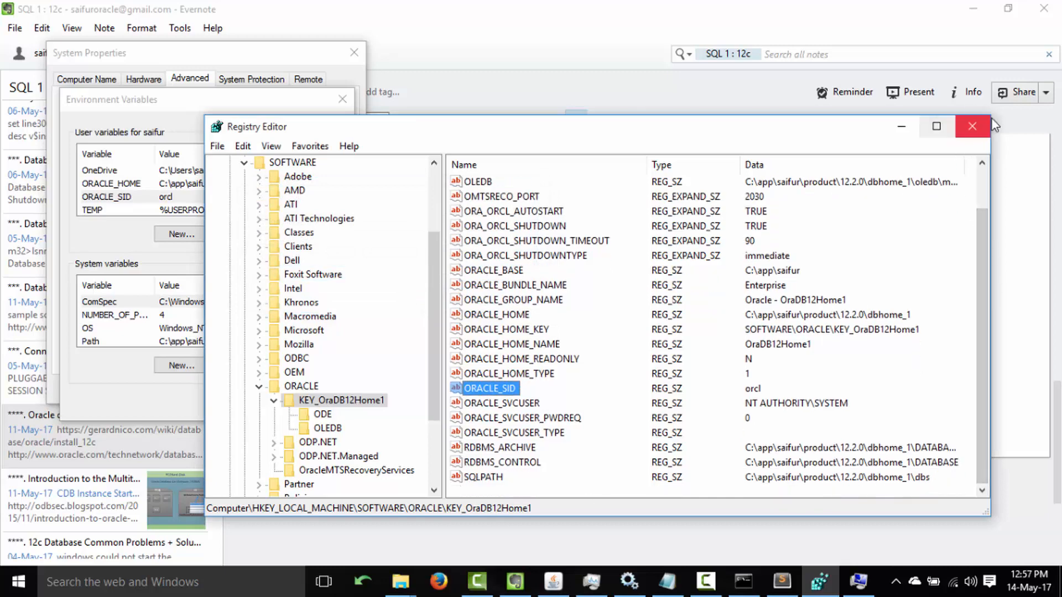
{"action": "left_click", "coordinate": [972, 126]}
{"action": "left_click", "coordinate": [176, 234]}
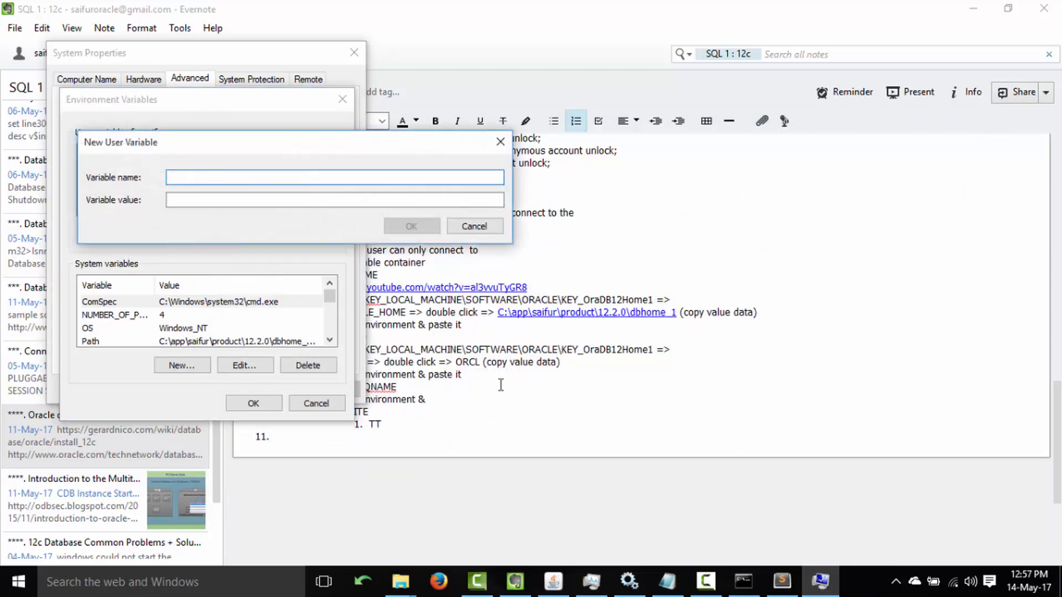
Create user variable ORACLE_UNQNAME = orcl, copying the name from the note, and close the dialogs.
{"action": "left_click", "coordinate": [483, 392]}
{"action": "double_click", "coordinate": [352, 395]}
{"action": "double_click", "coordinate": [352, 386]}
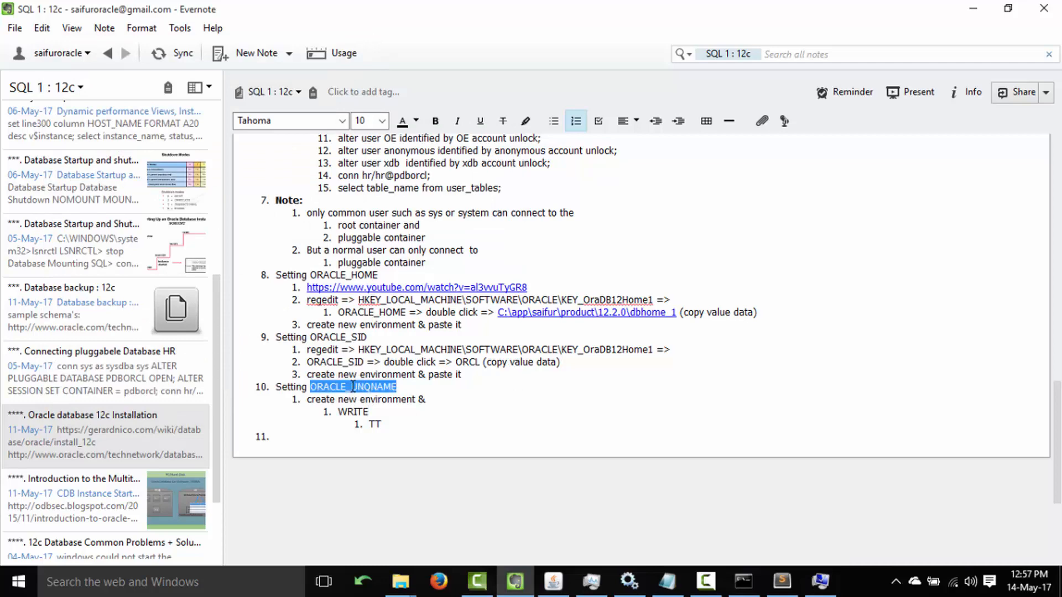
{"action": "key", "text": "ctrl+c"}
{"action": "left_click", "coordinate": [820, 581]}
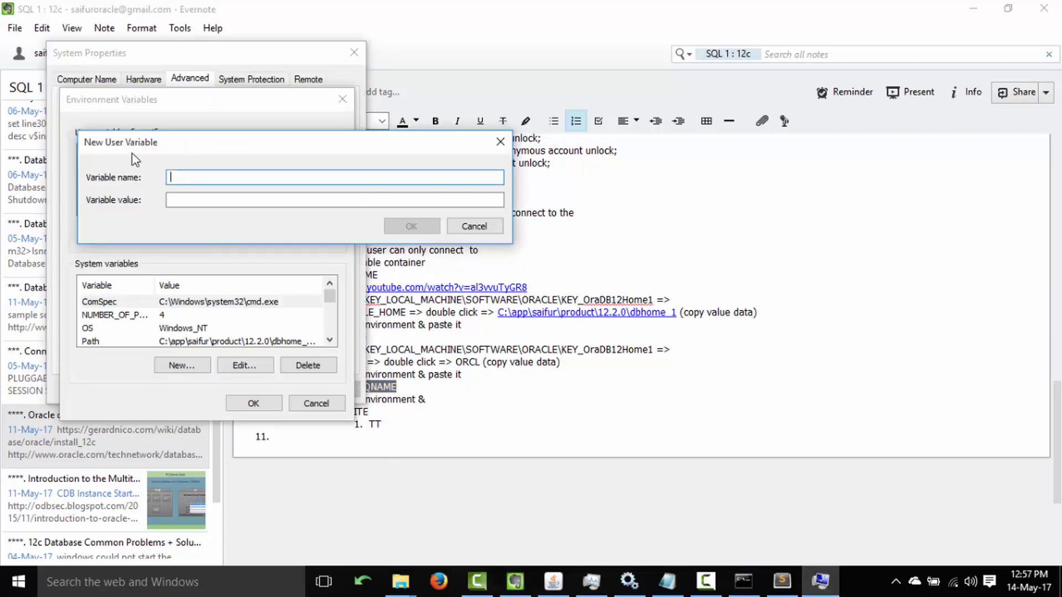
{"action": "key", "text": "ctrl+v"}
{"action": "left_click", "coordinate": [409, 387]}
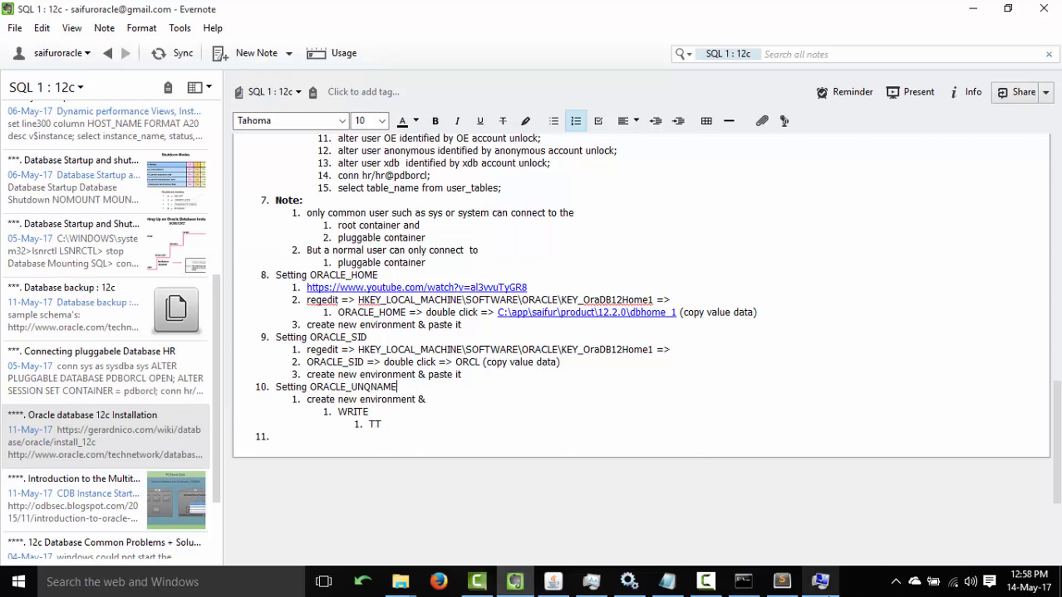
{"action": "left_click", "coordinate": [820, 581]}
{"action": "type", "text": "orcl"}
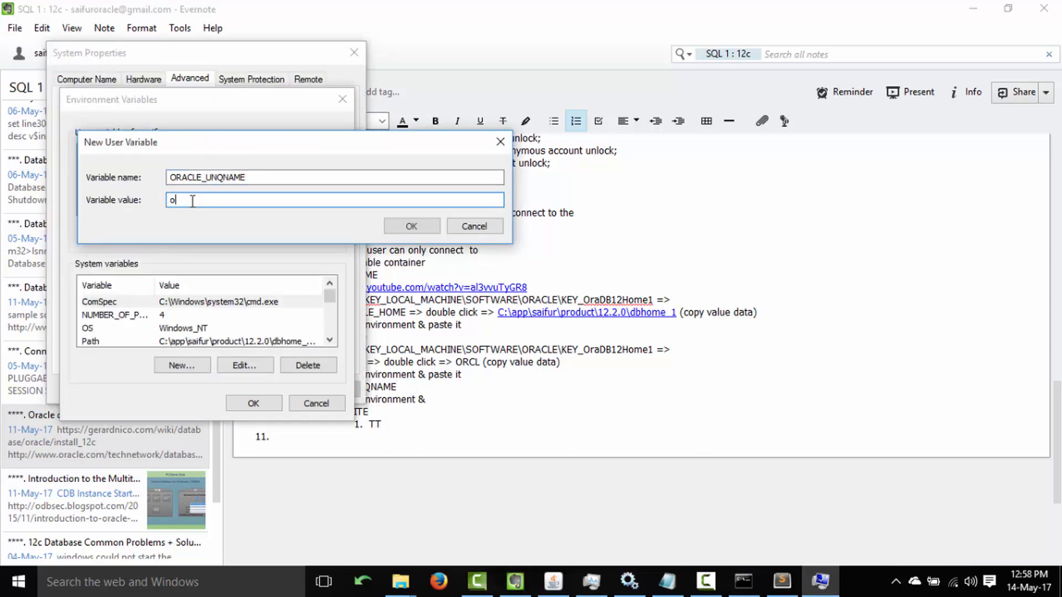
{"action": "left_click", "coordinate": [401, 227]}
{"action": "left_click", "coordinate": [259, 403]}
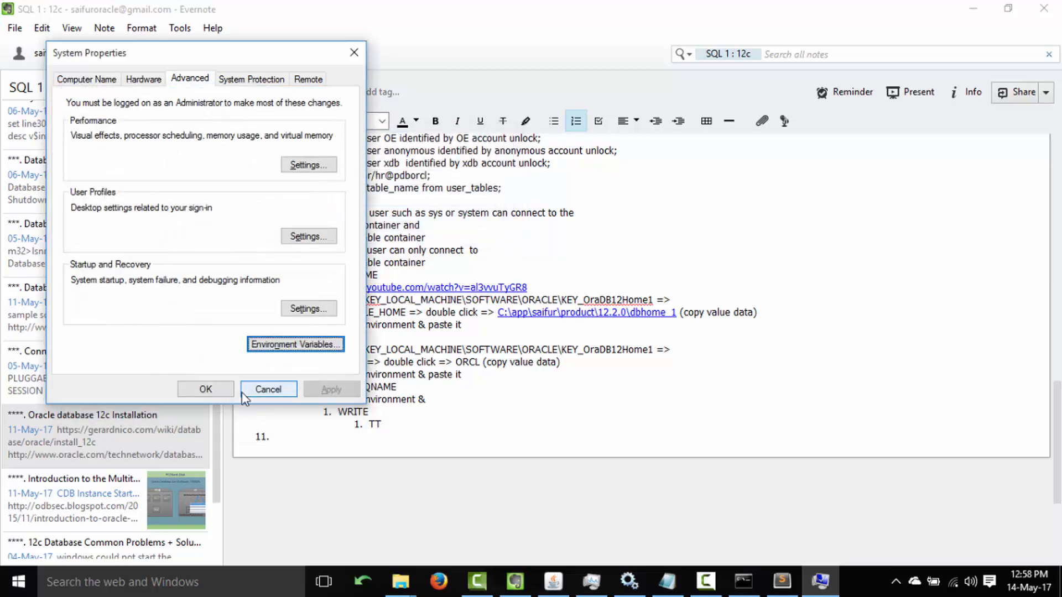
{"action": "left_click", "coordinate": [246, 394]}
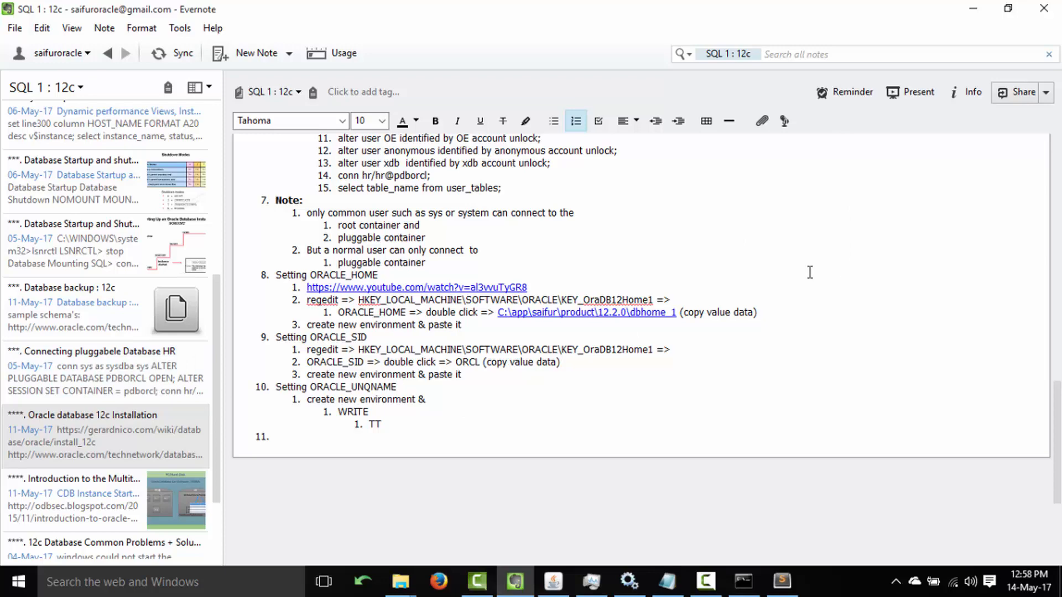
{"action": "left_click", "coordinate": [742, 580]}
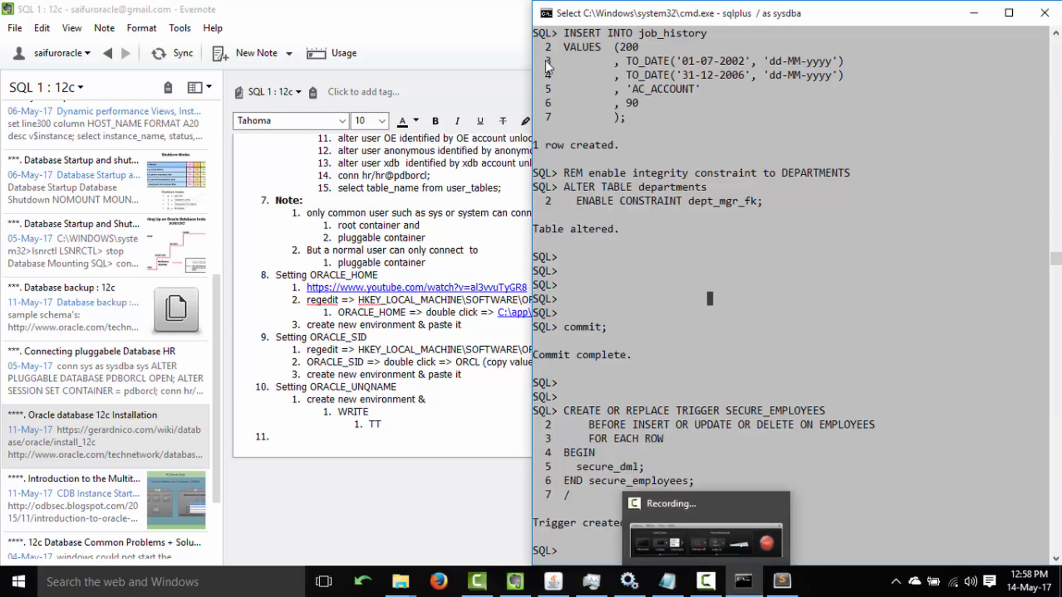
{"action": "type", "text": "conn hr/hr@pd"}
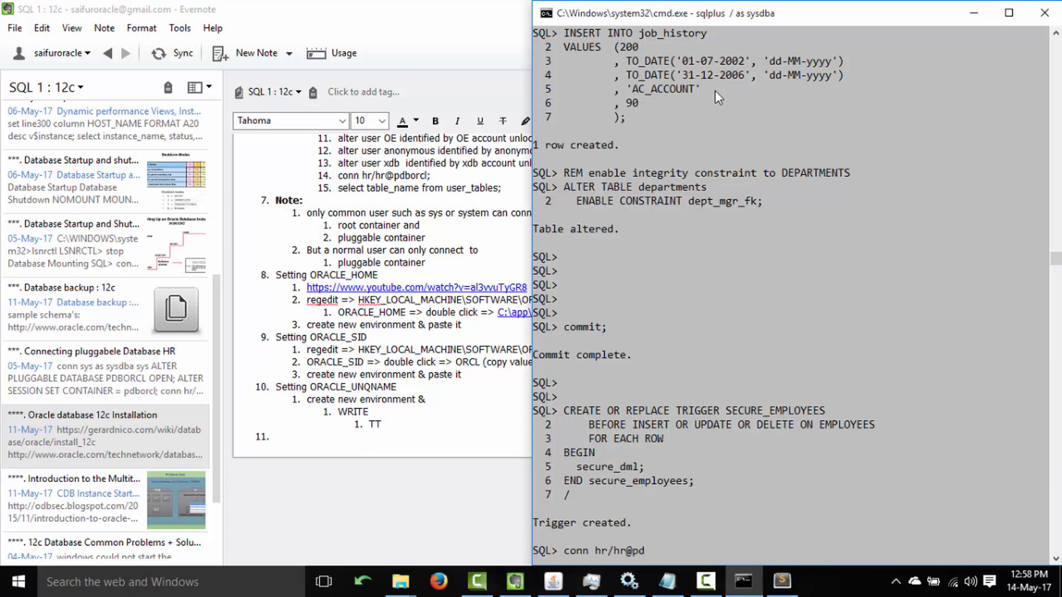
{"action": "type", "text": "borcl"}
{"action": "key", "text": "Return"}
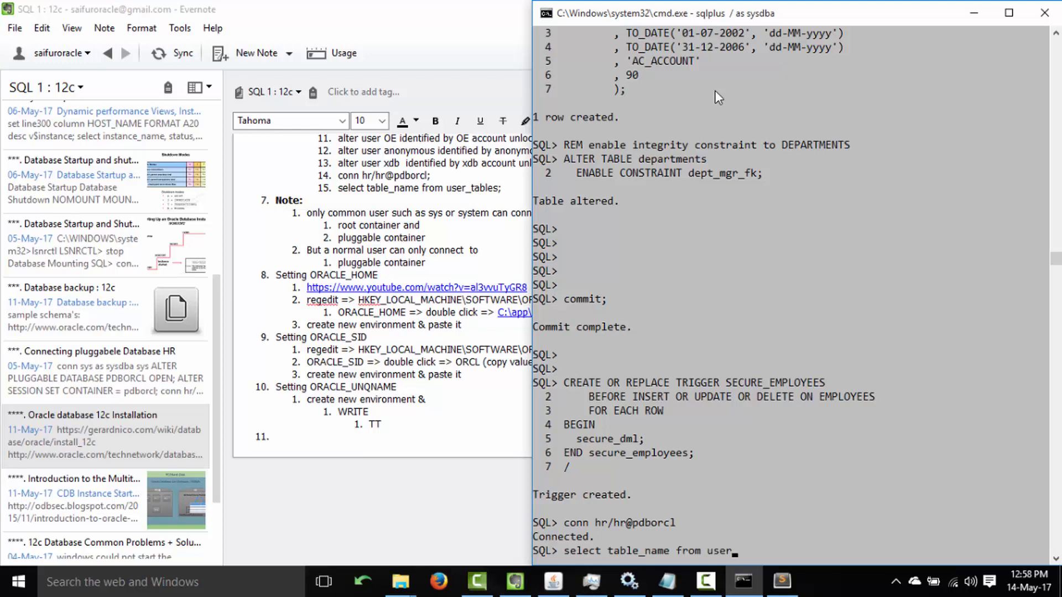
{"action": "type", "text": ";"}
{"action": "key", "text": "Return"}
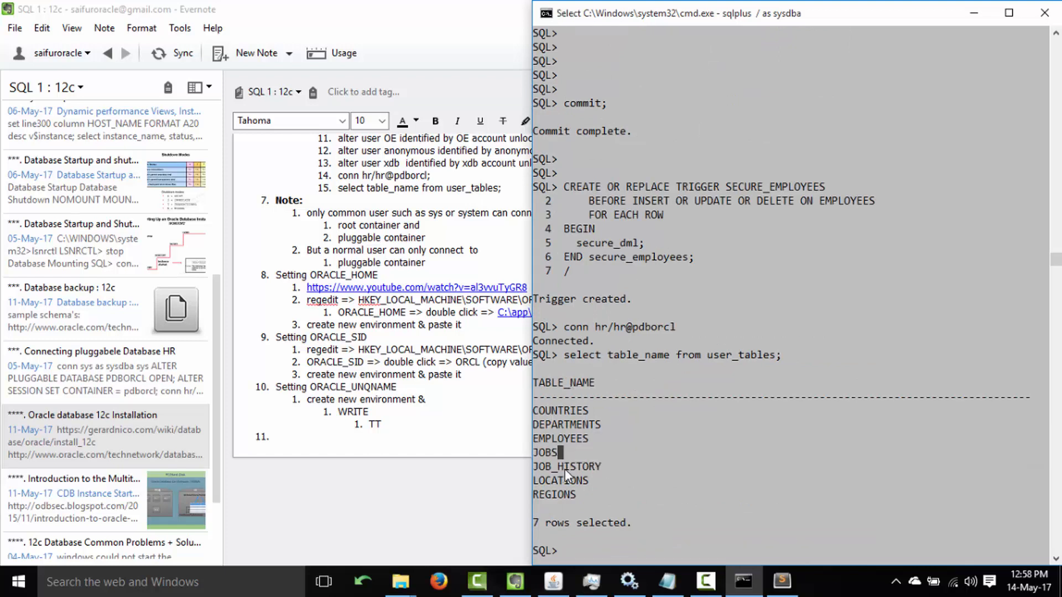
{"action": "left_click_drag", "start_coordinate": [533, 468], "coordinate": [606, 468]}
{"action": "left_click_drag", "start_coordinate": [533, 495], "coordinate": [582, 495]}
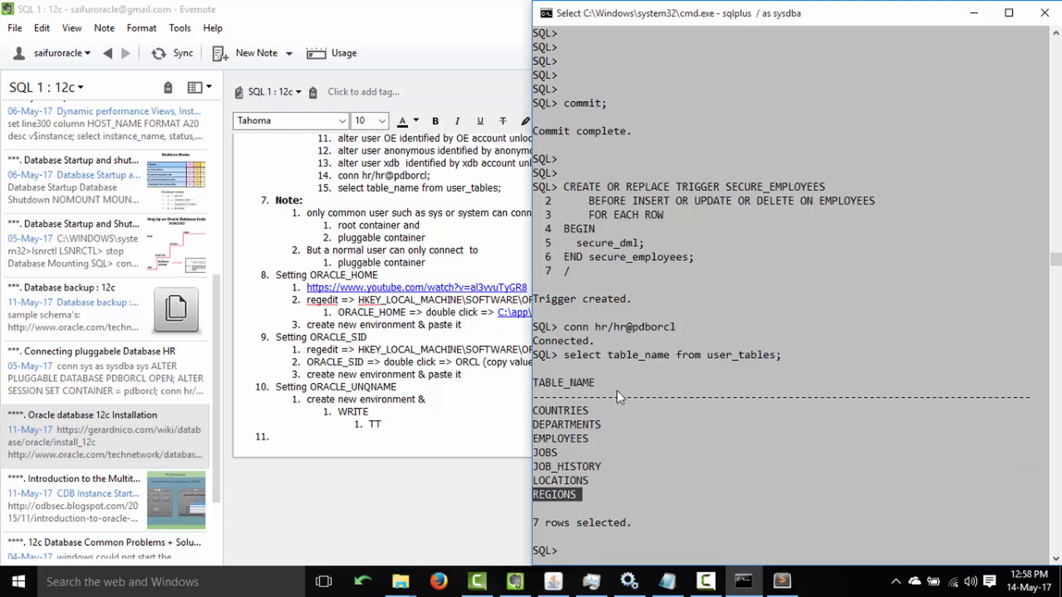
{"action": "left_click", "coordinate": [308, 363]}
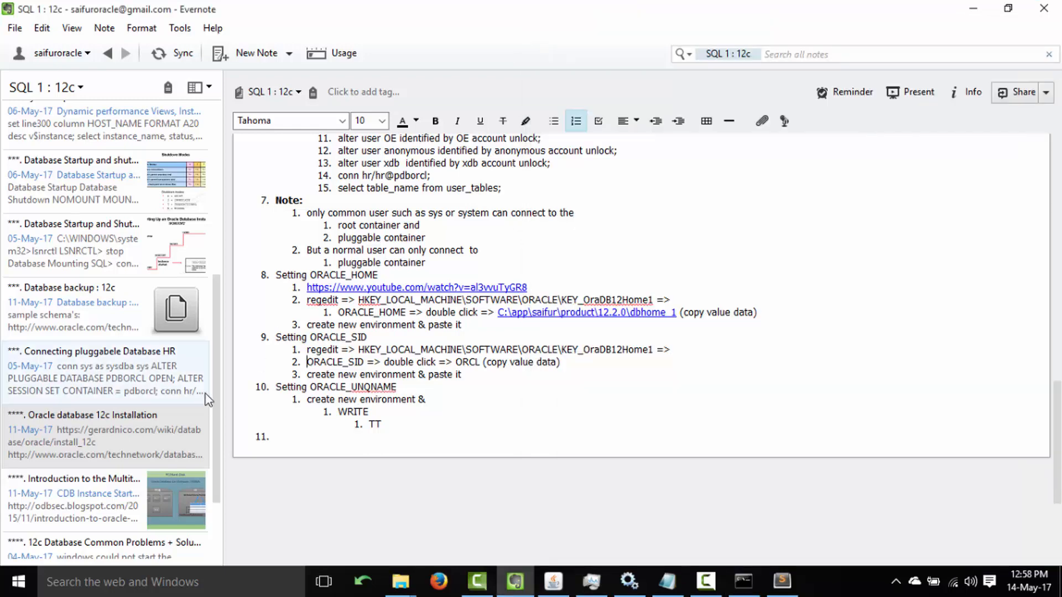
Scroll the note list and open the 'Introduction to the Multitenant Architecture' note.
{"action": "left_click_drag", "start_coordinate": [220, 380], "coordinate": [218, 203]}
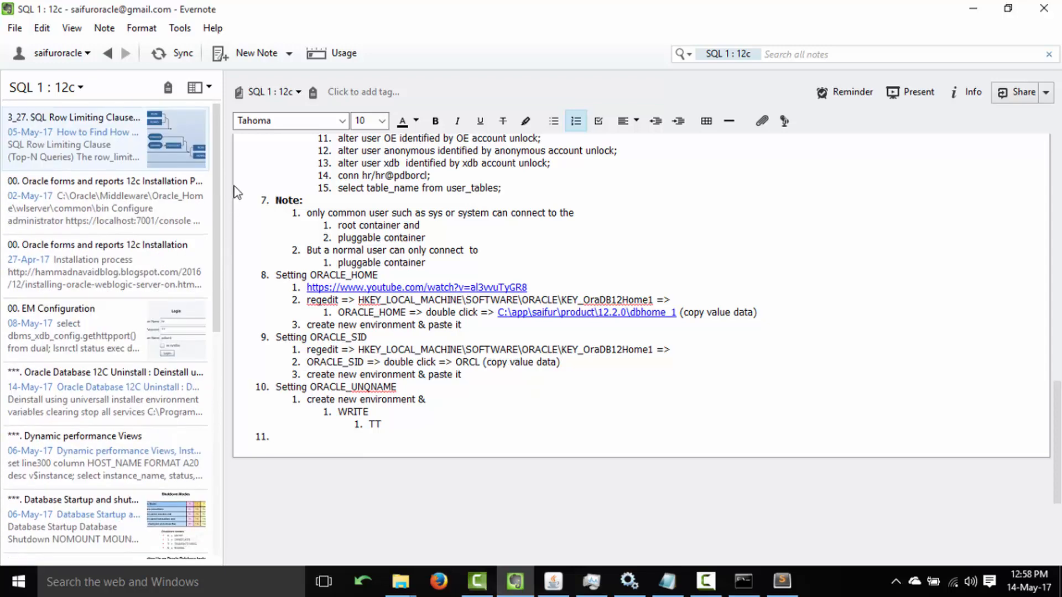
{"action": "left_click_drag", "start_coordinate": [221, 310], "coordinate": [212, 485]}
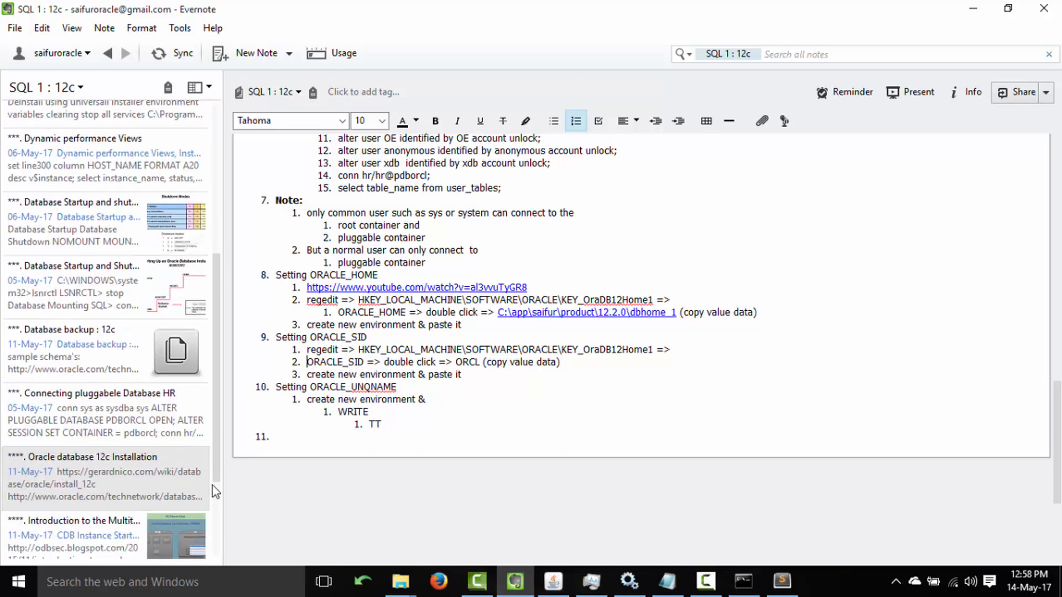
{"action": "scroll", "coordinate": [139, 446], "scroll_direction": "down", "scroll_amount": 2}
{"action": "left_click", "coordinate": [140, 447]}
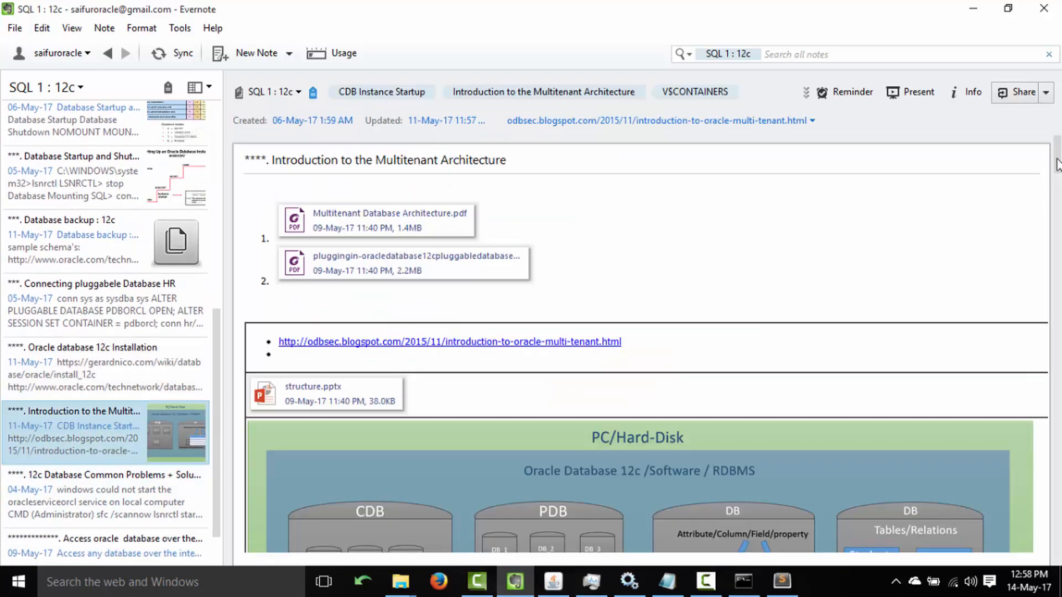
Widen the note to full width, review its PDF and structure.pptx attachments, and place the cursor in the body.
{"action": "key", "text": "F11"}
{"action": "left_click_drag", "start_coordinate": [1056, 165], "coordinate": [1052, 282]}
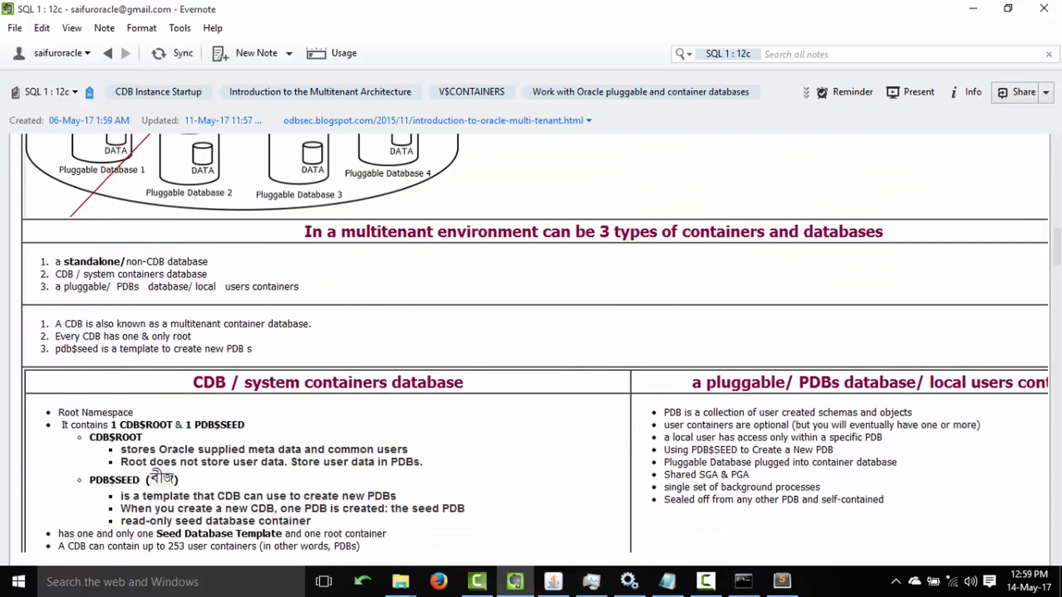
{"action": "scroll", "coordinate": [1057, 304], "scroll_direction": "down", "scroll_amount": 10}
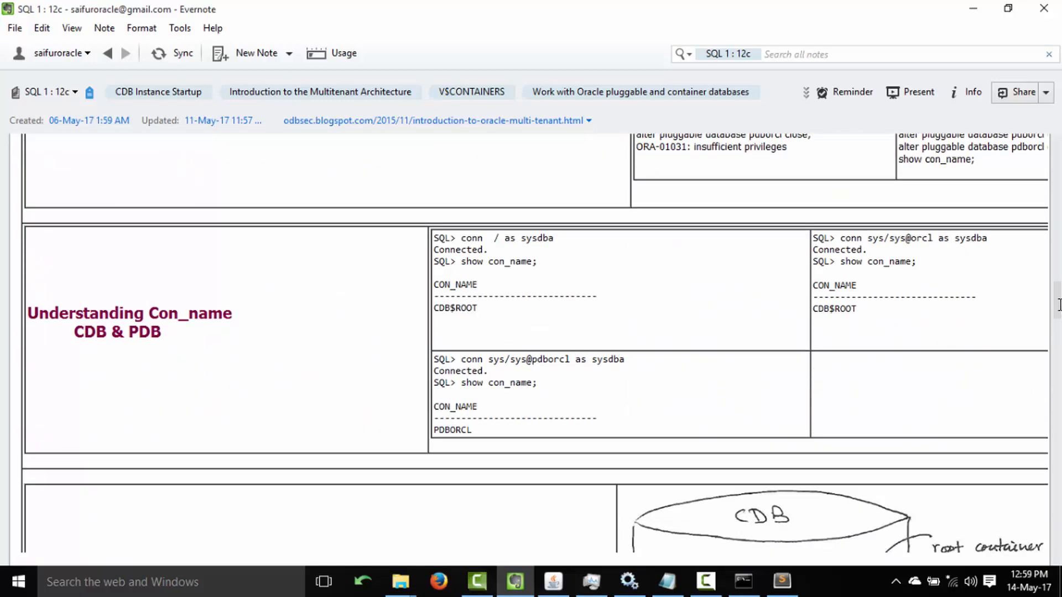
{"action": "scroll", "coordinate": [1057, 305], "scroll_direction": "down", "scroll_amount": 1}
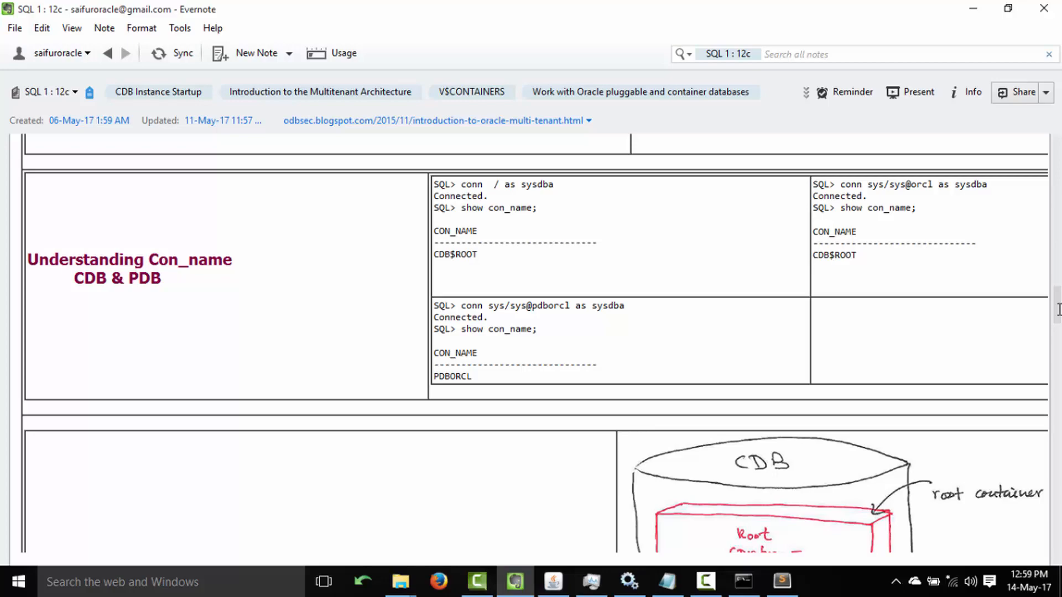
{"action": "mouse_move", "coordinate": [1057, 308]}
{"action": "left_mouse_down"}
{"action": "mouse_move", "coordinate": [1057, 287]}
{"action": "mouse_move", "coordinate": [1057, 533]}
{"action": "mouse_move", "coordinate": [1057, 155]}
{"action": "left_mouse_up"}
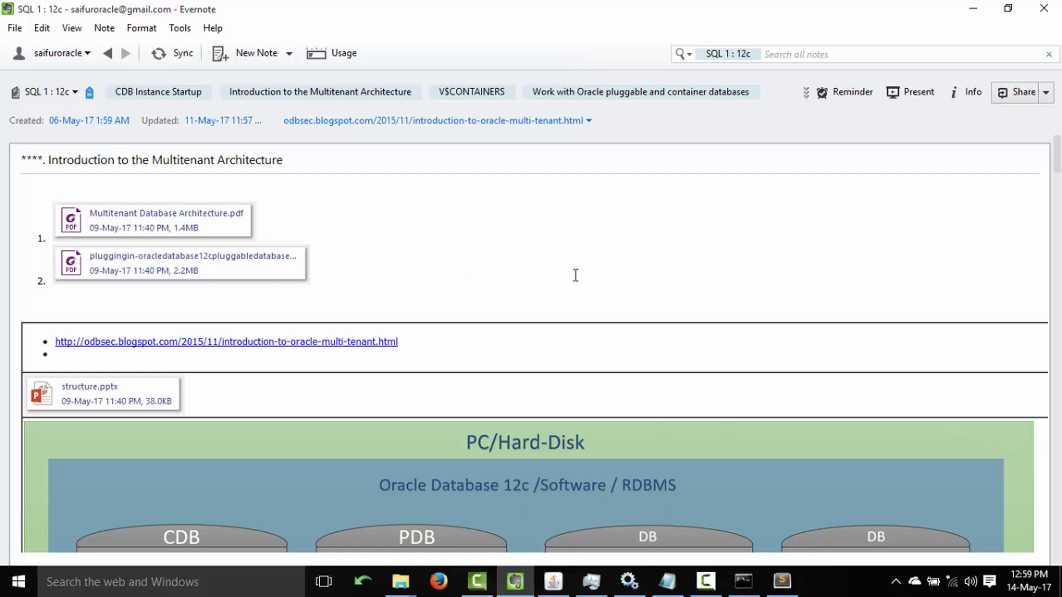
{"action": "left_click", "coordinate": [538, 239]}
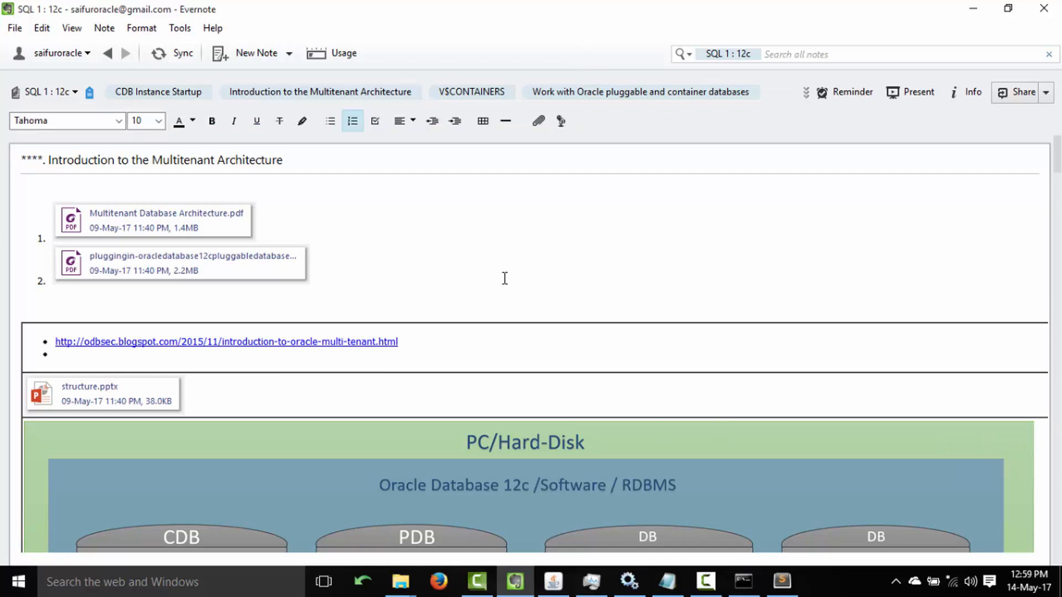